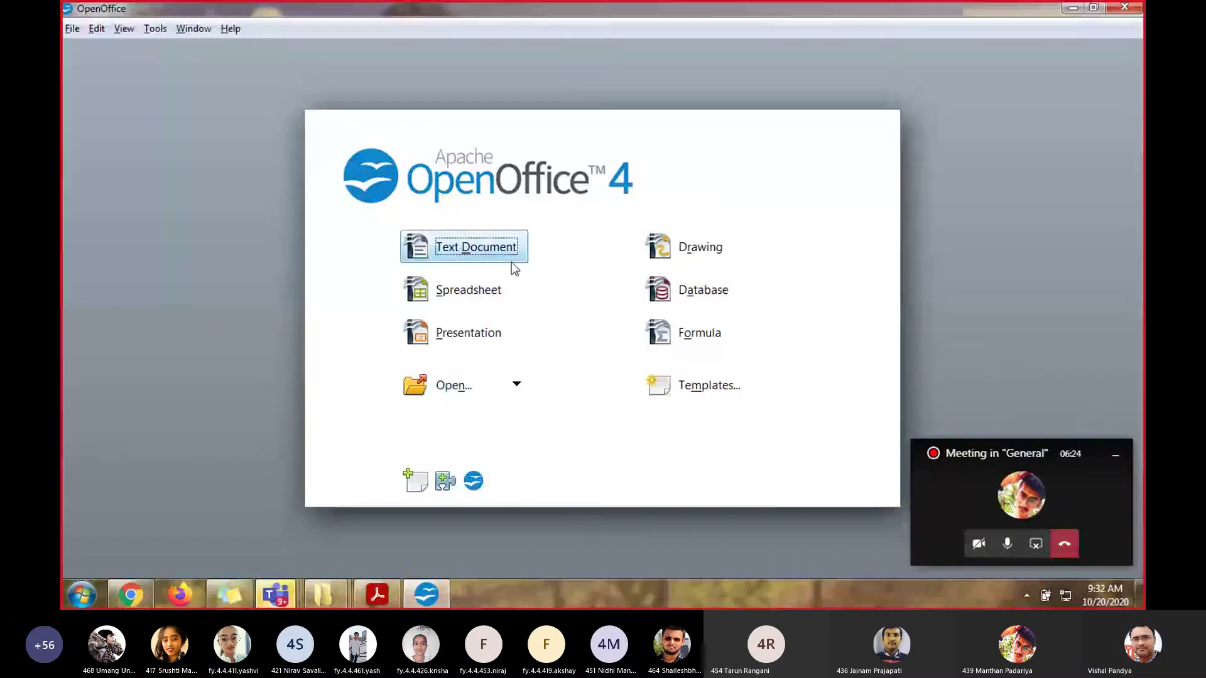
Create a new spreadsheet and enter 1 in cell A1 and 2 in cell A2
{"action": "left_click", "coordinate": [463, 292]}
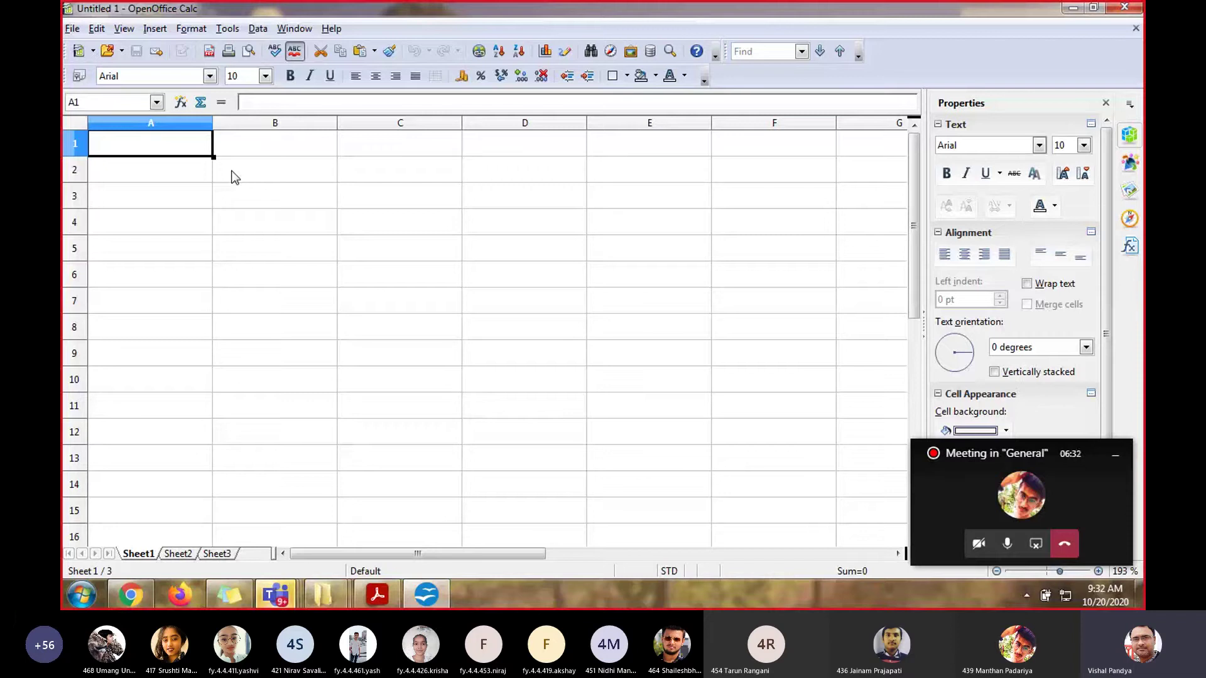
{"action": "type", "text": "1"}
{"action": "key", "text": "Return"}
{"action": "type", "text": "2"}
{"action": "key", "text": "Return"}
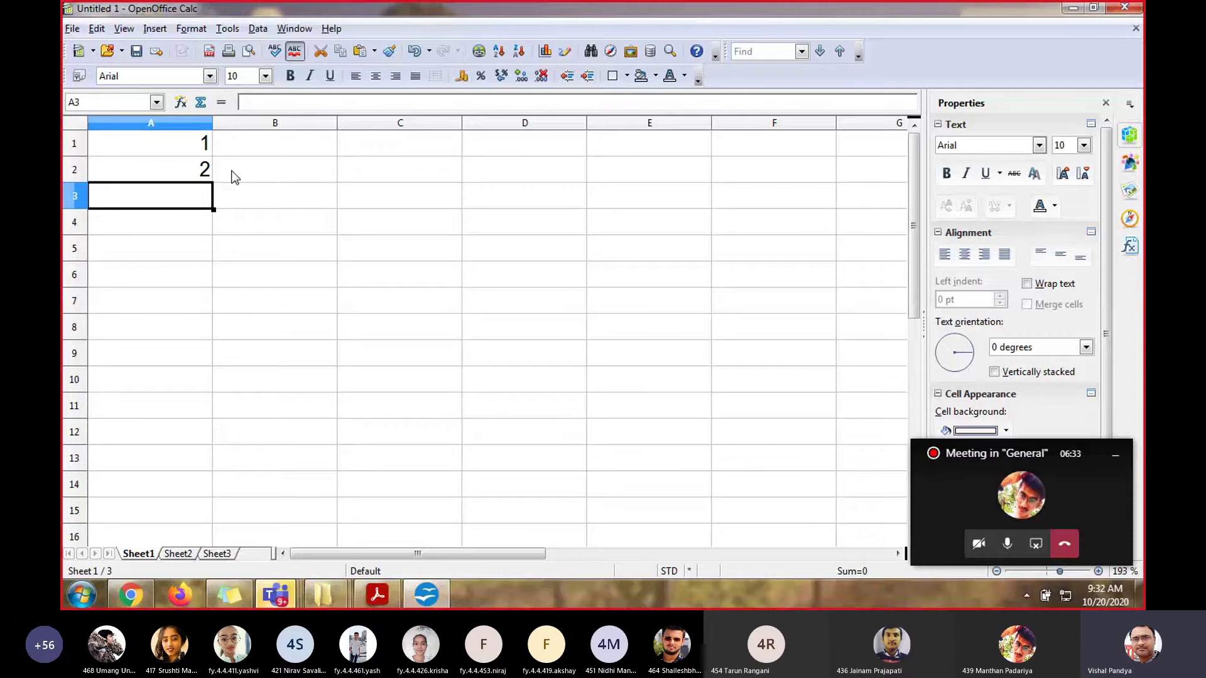
Delete the contents of cell A2 with the Delete all option
{"action": "left_click_drag", "start_coordinate": [194, 144], "coordinate": [203, 168]}
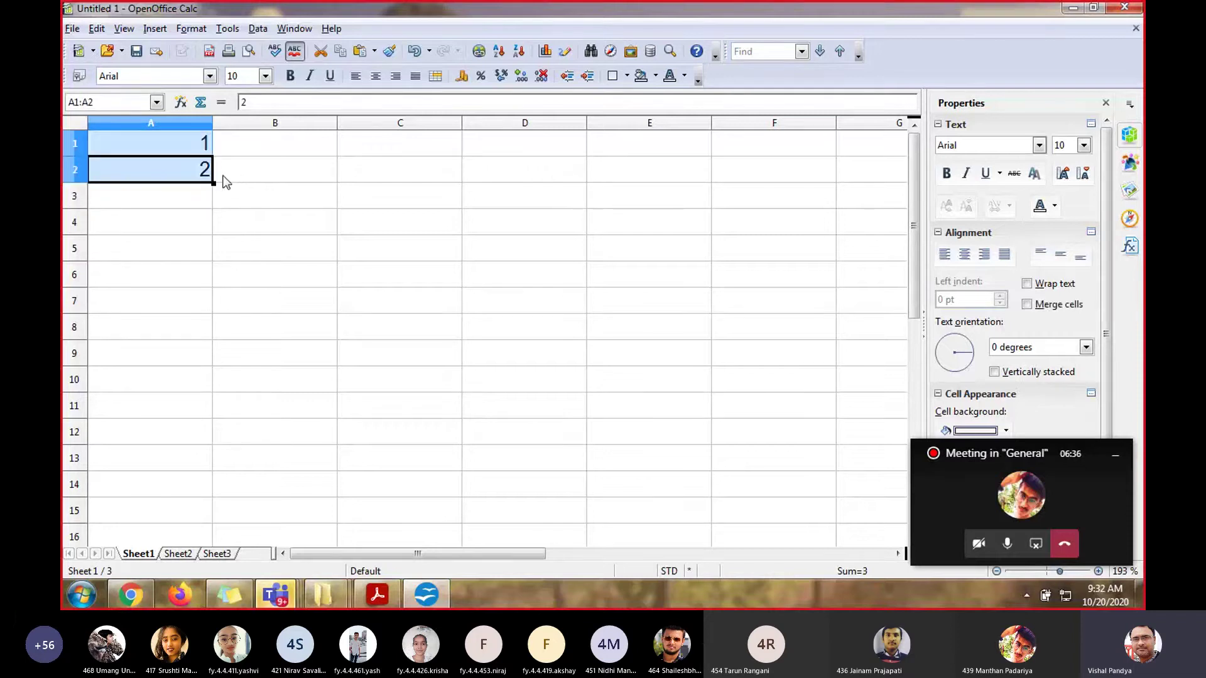
{"action": "left_click", "coordinate": [227, 177]}
{"action": "left_click", "coordinate": [205, 179]}
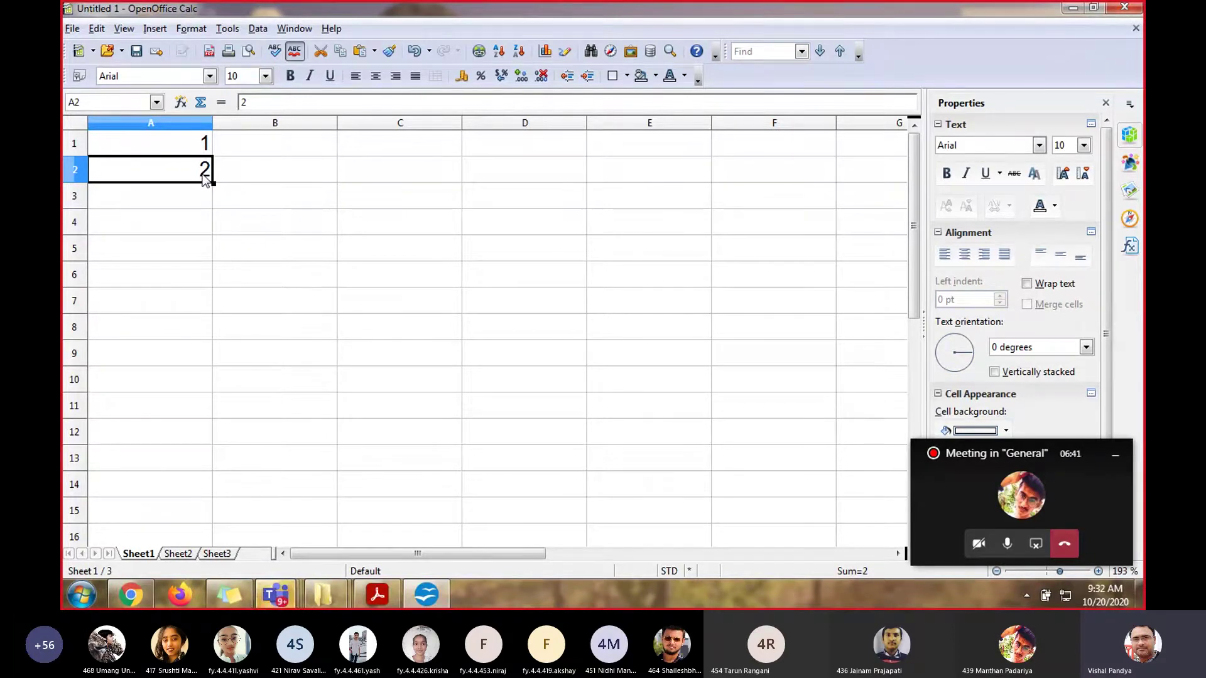
{"action": "key", "text": "Delete"}
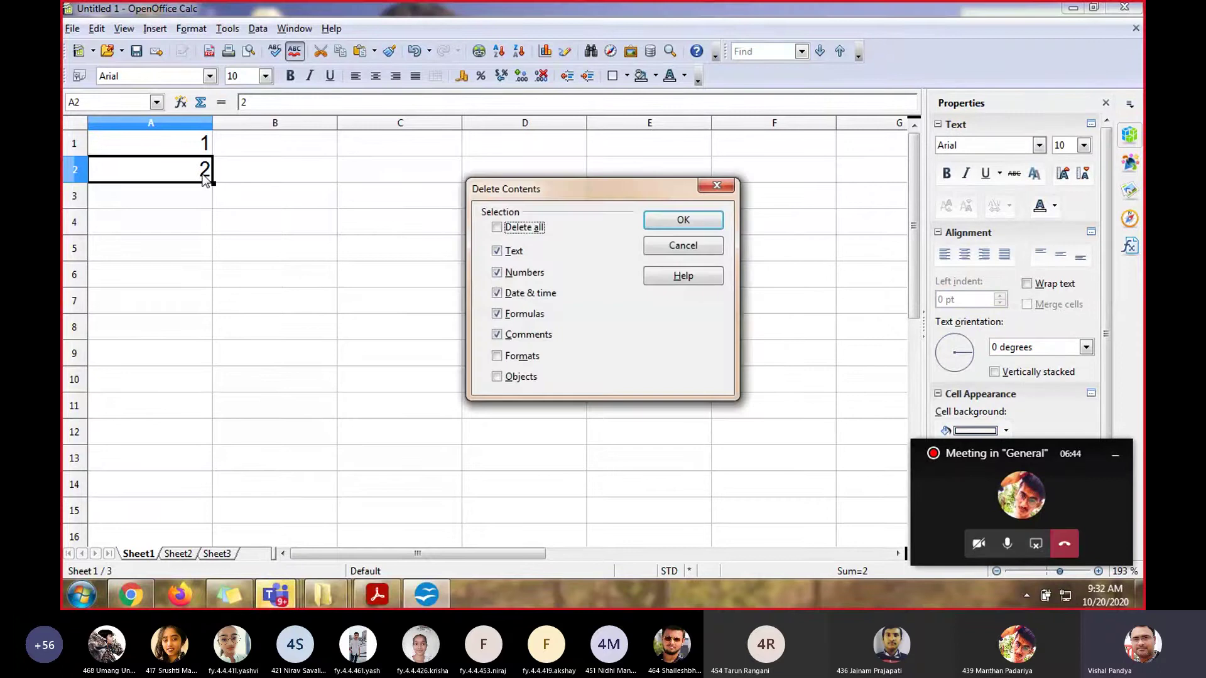
{"action": "left_click", "coordinate": [510, 231]}
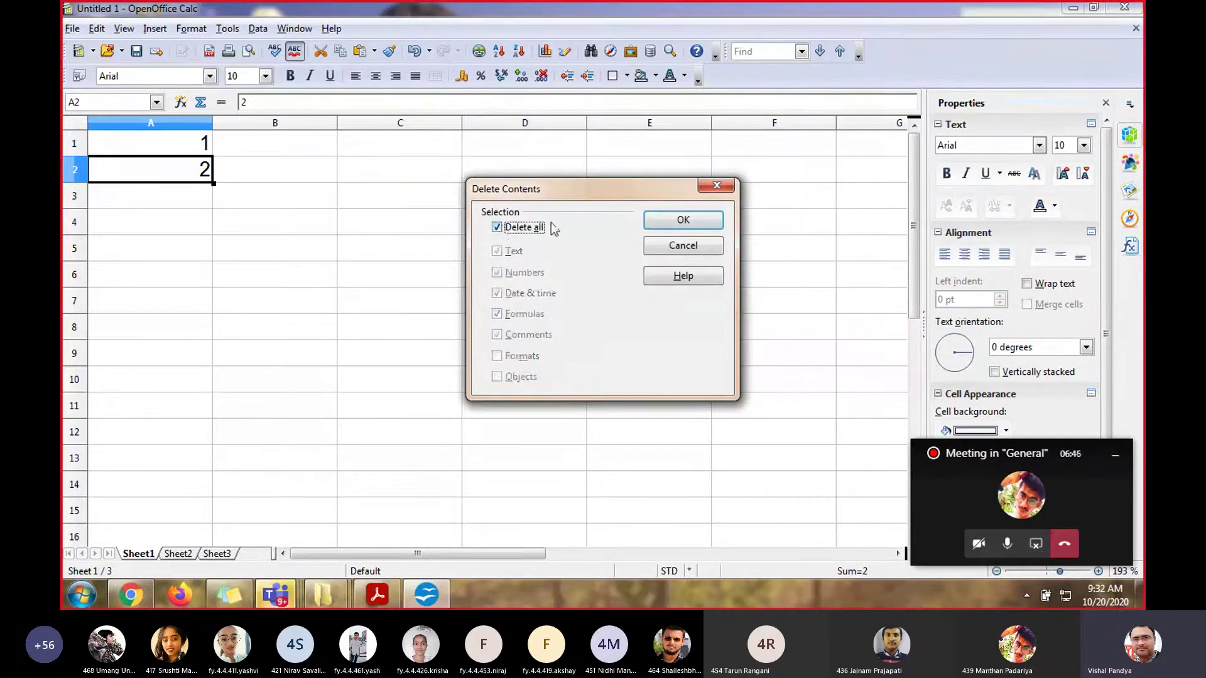
{"action": "left_click", "coordinate": [647, 223]}
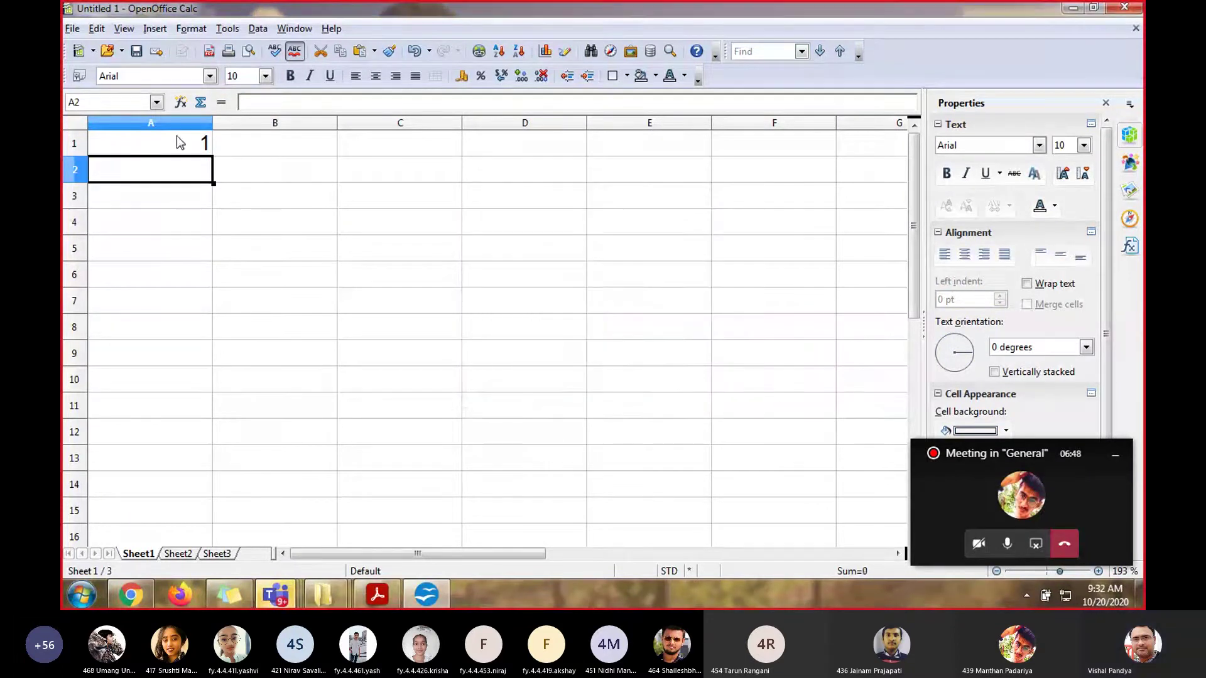
Fill the series from cell A1 down to A10 to produce the numbers 1 to 10
{"action": "left_click", "coordinate": [176, 135]}
{"action": "left_click_drag", "start_coordinate": [213, 157], "coordinate": [208, 392]}
{"action": "left_click", "coordinate": [296, 387]}
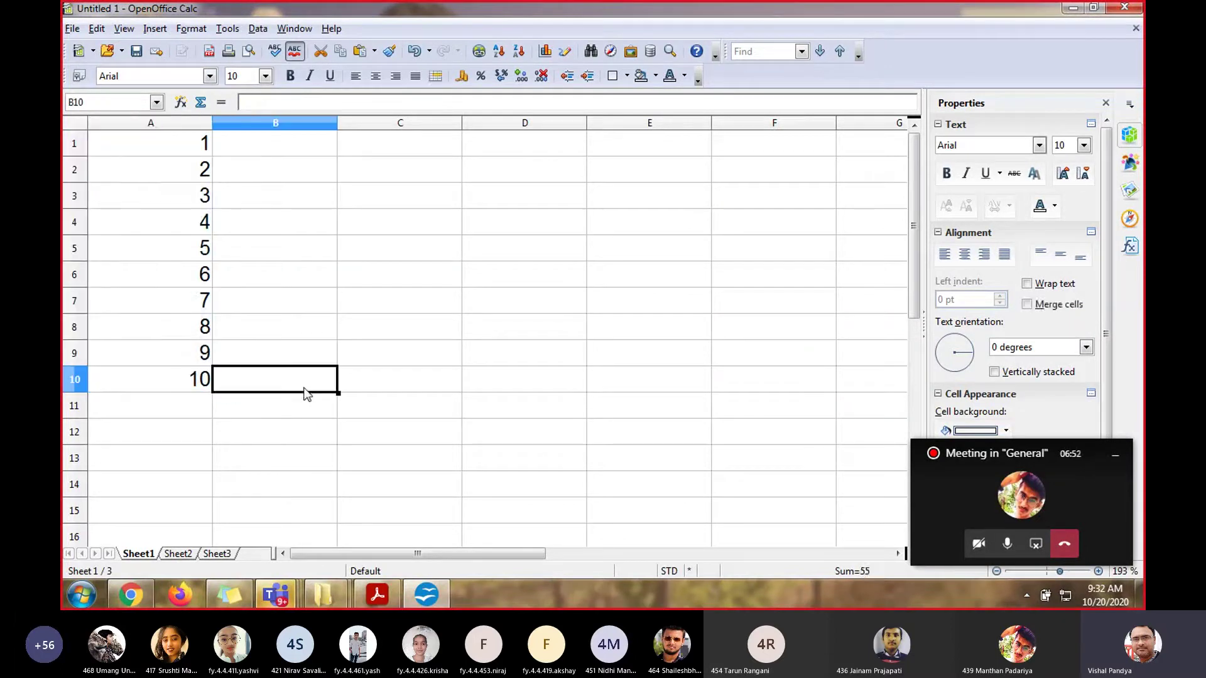
Enter 1 in cell B1 and 3 in cell B2 as the start of an odd-number series
{"action": "left_click", "coordinate": [327, 152]}
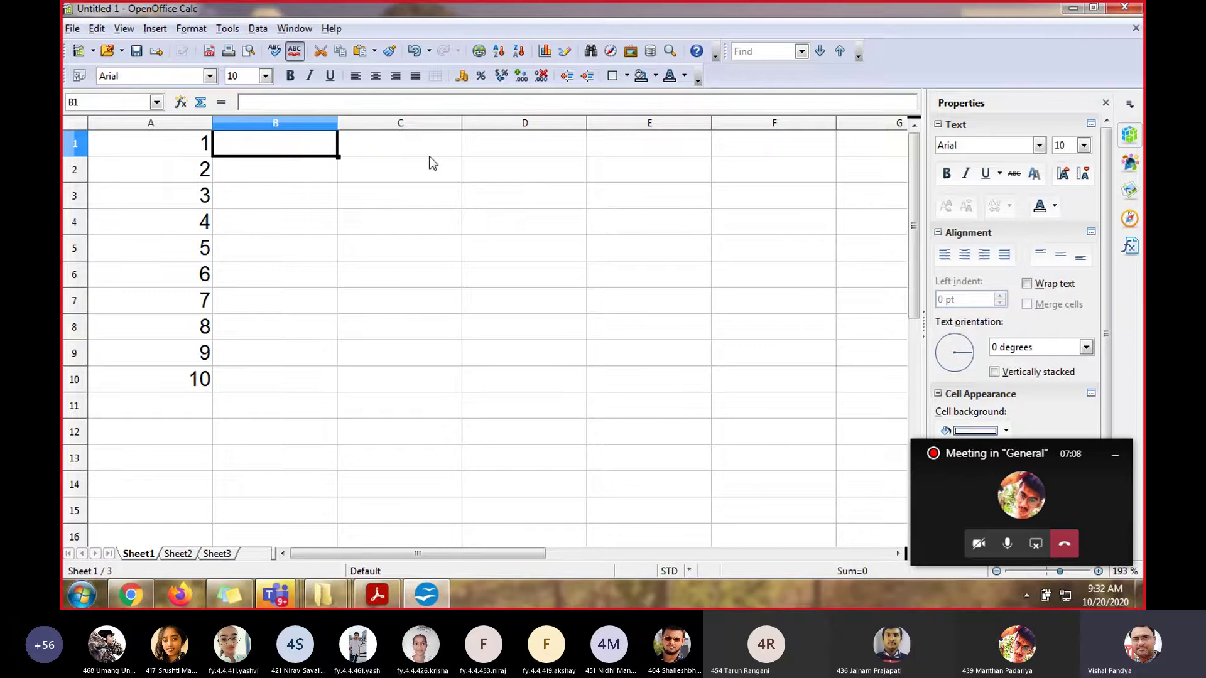
{"action": "type", "text": "1"}
{"action": "key", "text": "Return"}
{"action": "type", "text": "3"}
{"action": "key", "text": "Return"}
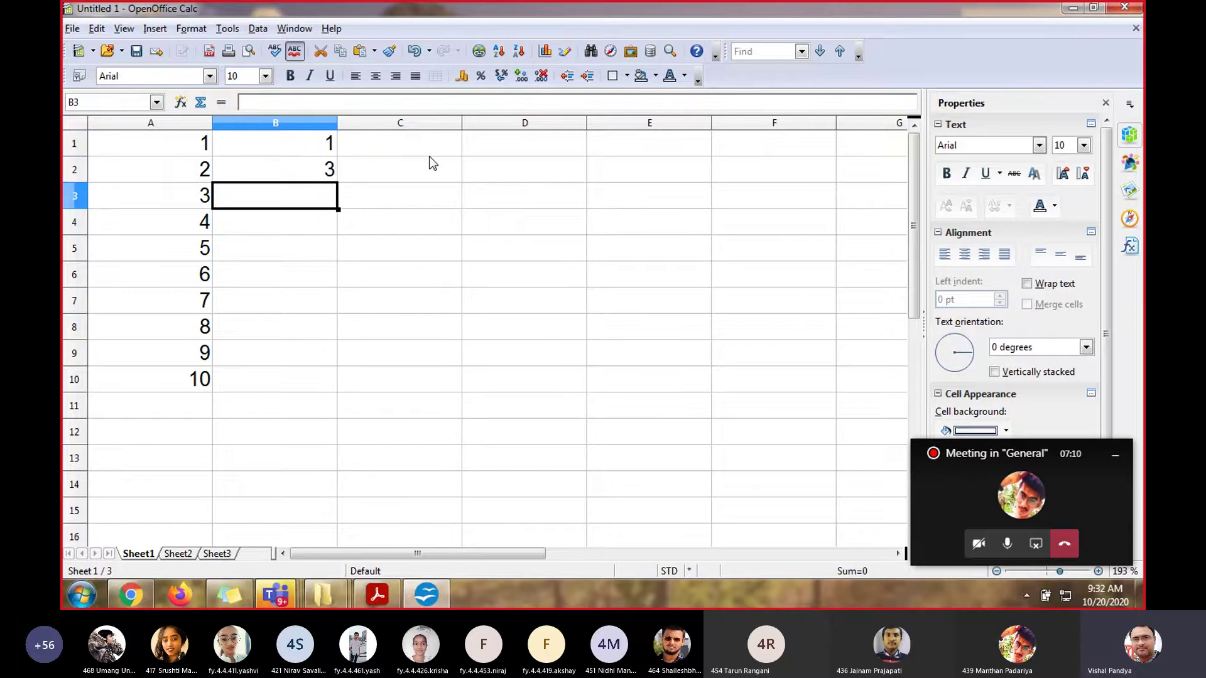
Extend the pattern in B1:B2 down to B10 to fill the odd numbers up to 19
{"action": "left_click", "coordinate": [319, 144]}
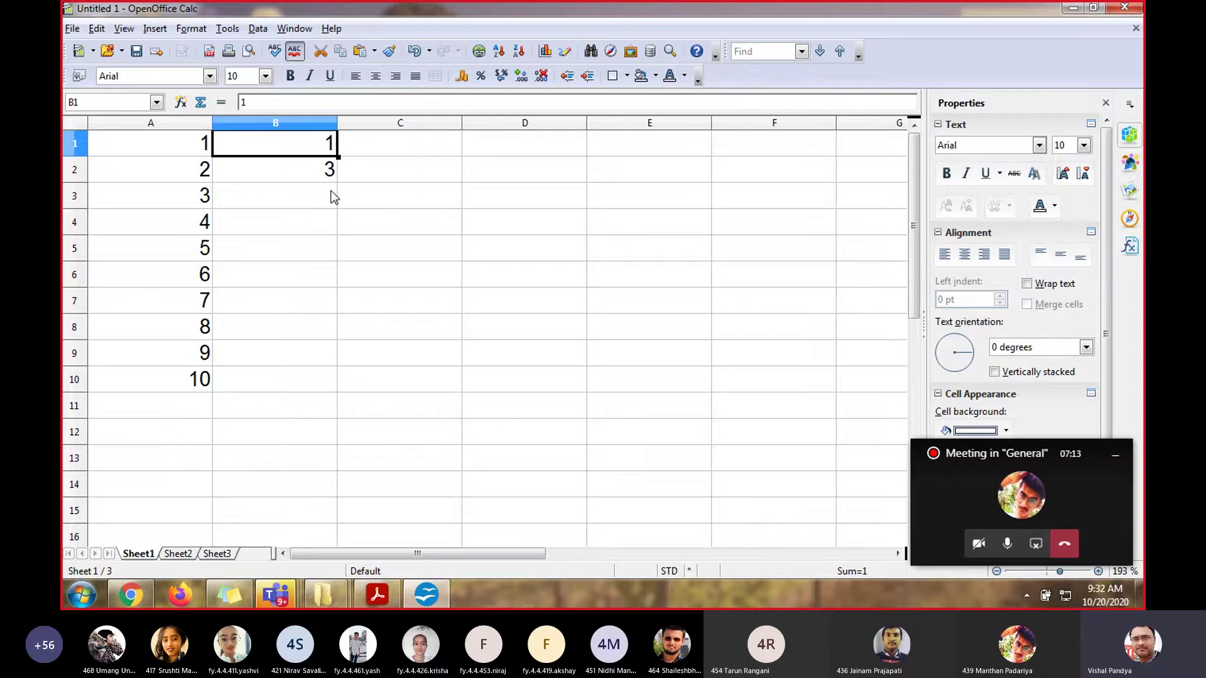
{"action": "left_click", "coordinate": [330, 228]}
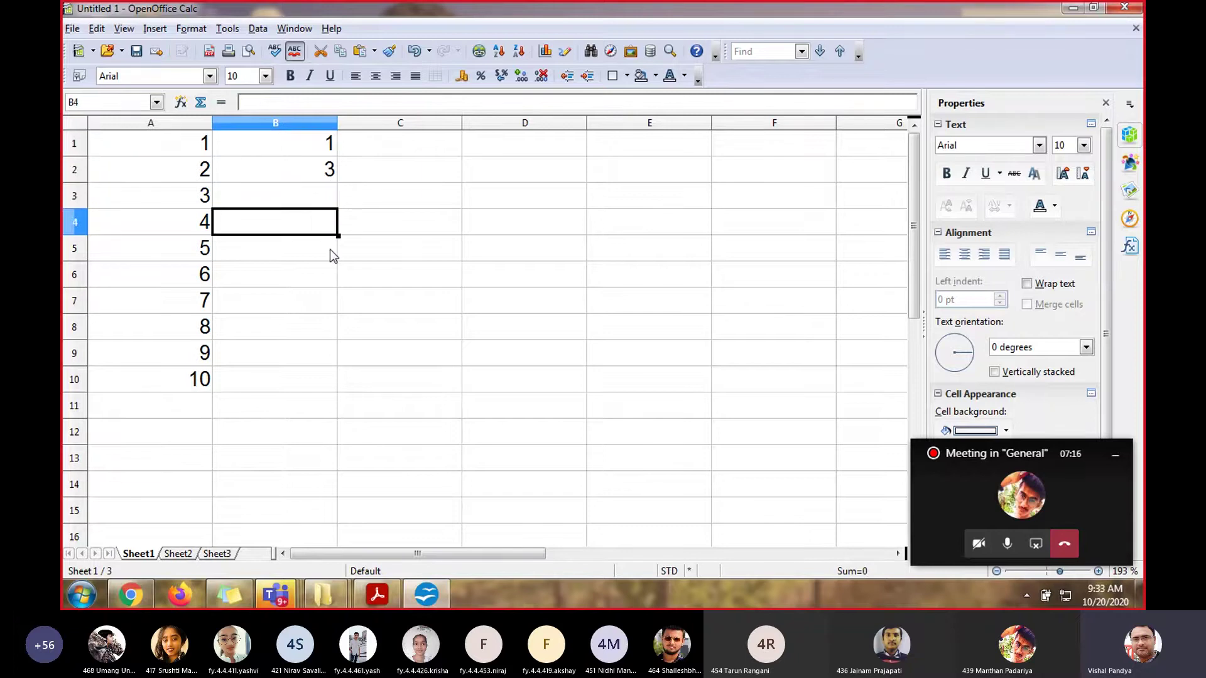
{"action": "left_click", "coordinate": [331, 146]}
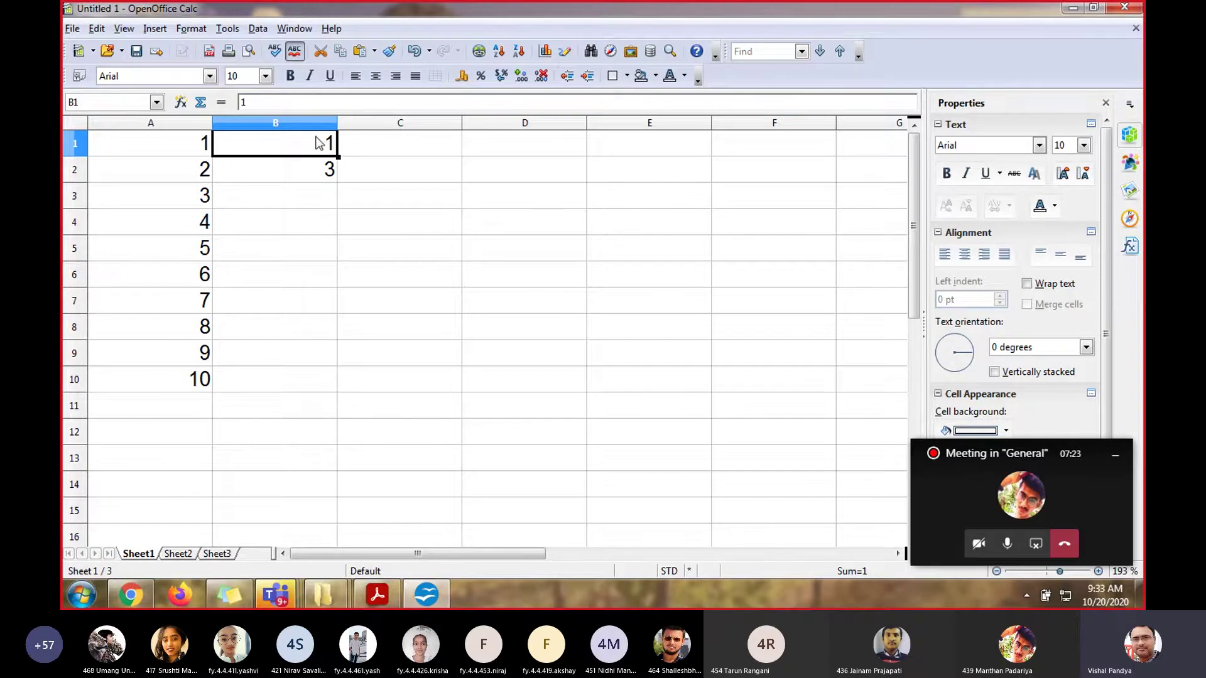
{"action": "left_click_drag", "start_coordinate": [314, 157], "coordinate": [332, 386]}
{"action": "left_click", "coordinate": [413, 319]}
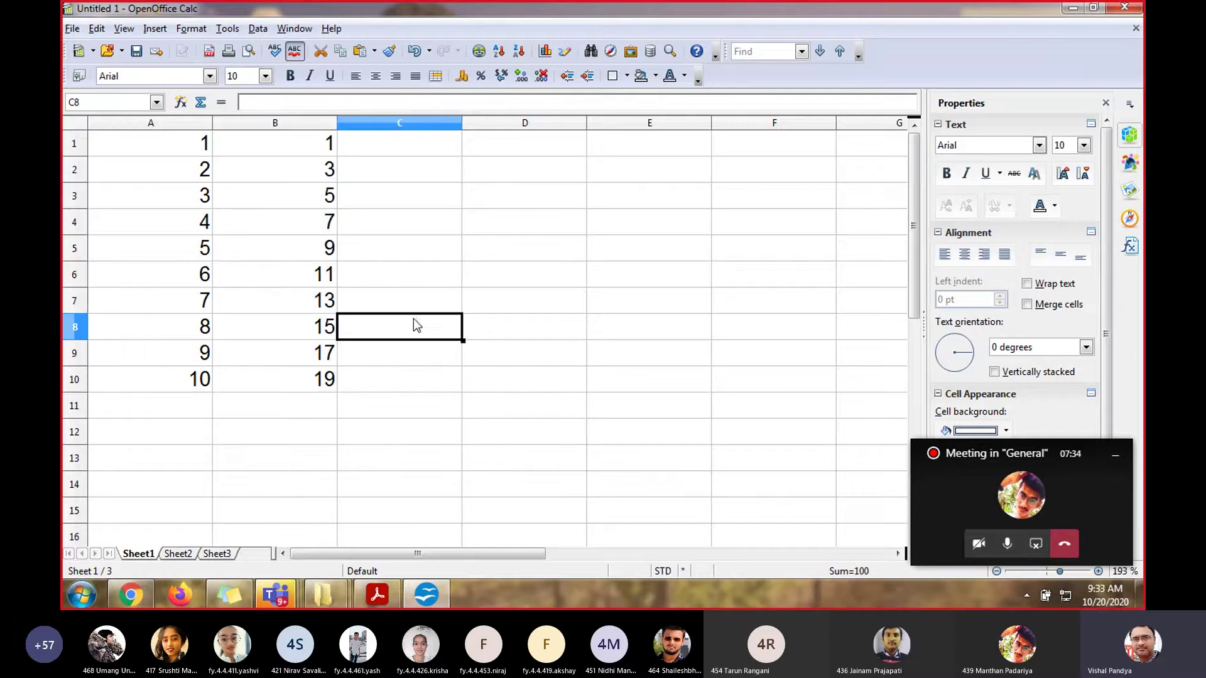
Enter 2 and 4 in C1:C2 and extend the series down to C10 for even numbers up to 20
{"action": "left_click", "coordinate": [419, 142]}
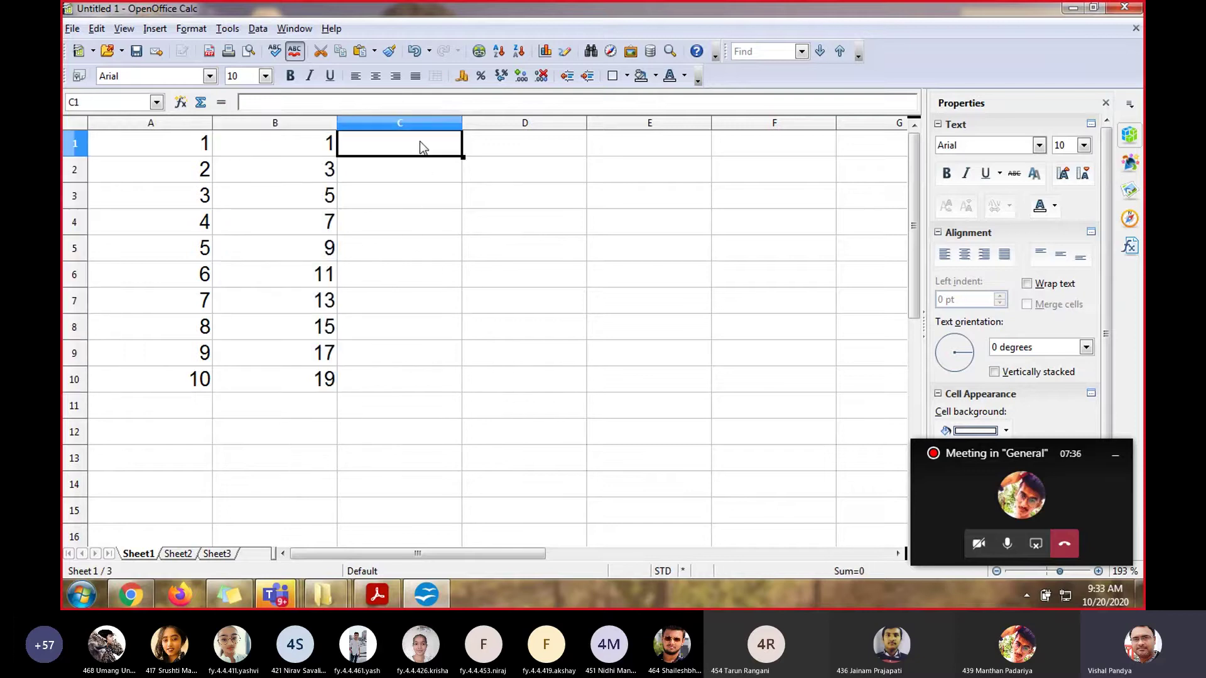
{"action": "type", "text": "2"}
{"action": "key", "text": "Return"}
{"action": "type", "text": "4"}
{"action": "key", "text": "Return"}
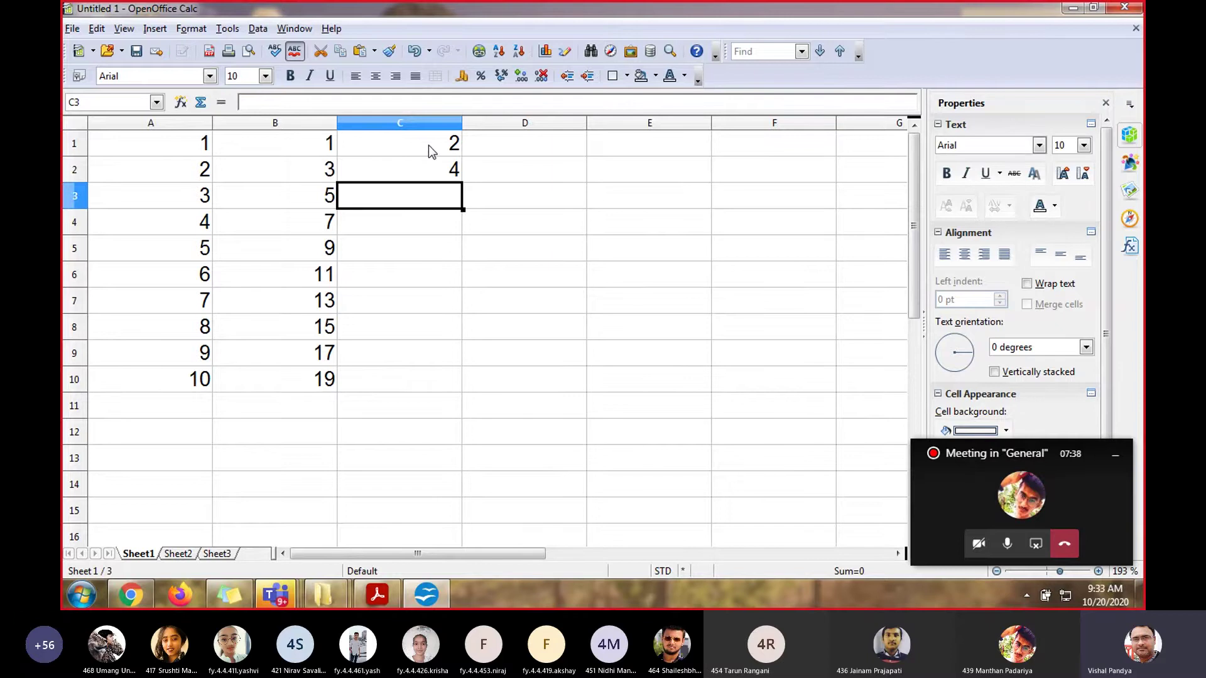
{"action": "left_click_drag", "start_coordinate": [428, 145], "coordinate": [460, 386]}
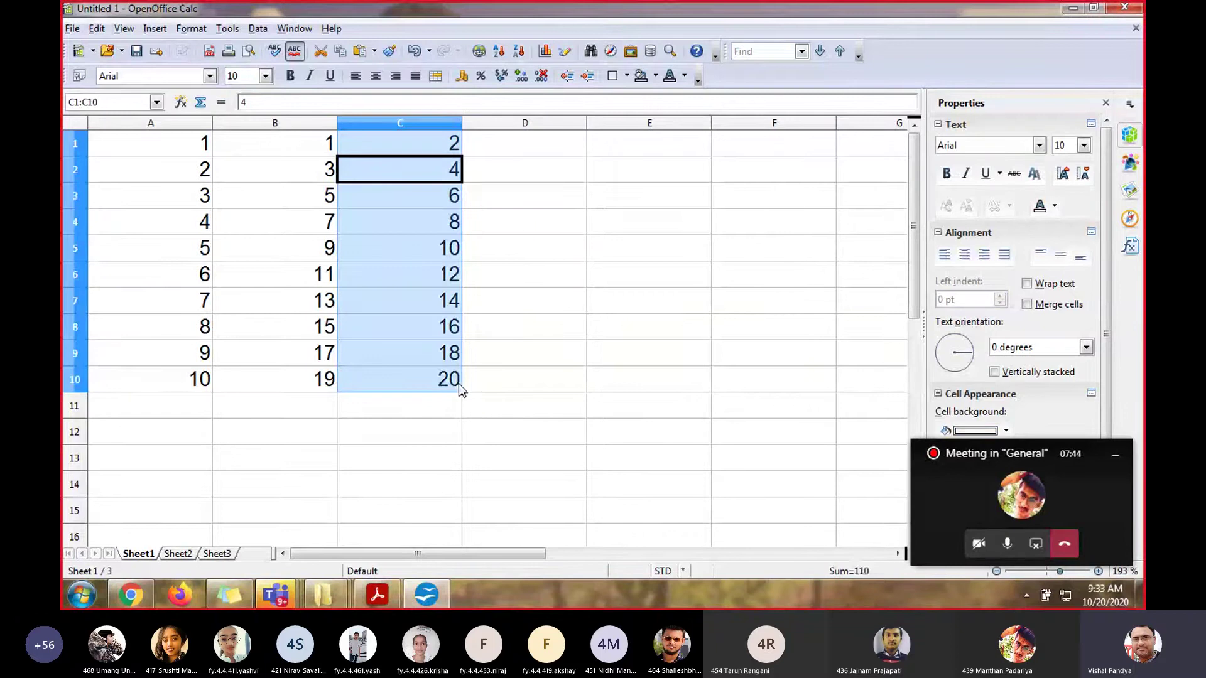
{"action": "left_click", "coordinate": [502, 379]}
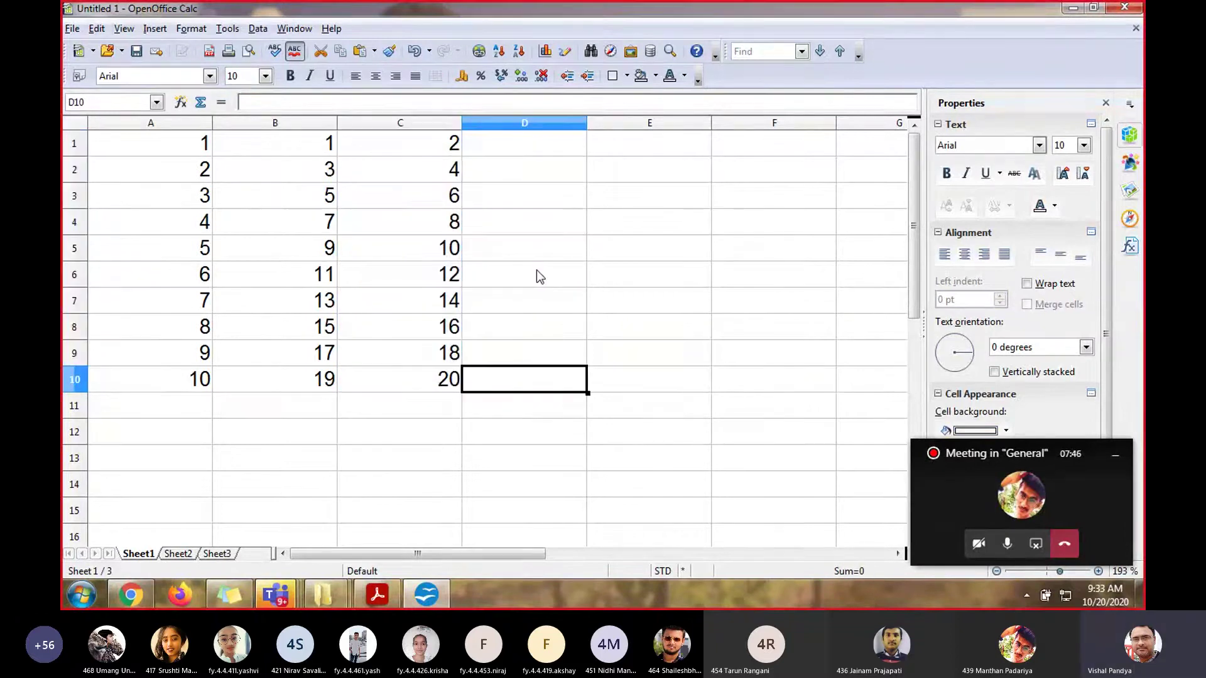
Select cell D1, and switch to the Teams meeting window to check a participant's options before returning to the spreadsheet
{"action": "left_click", "coordinate": [556, 151]}
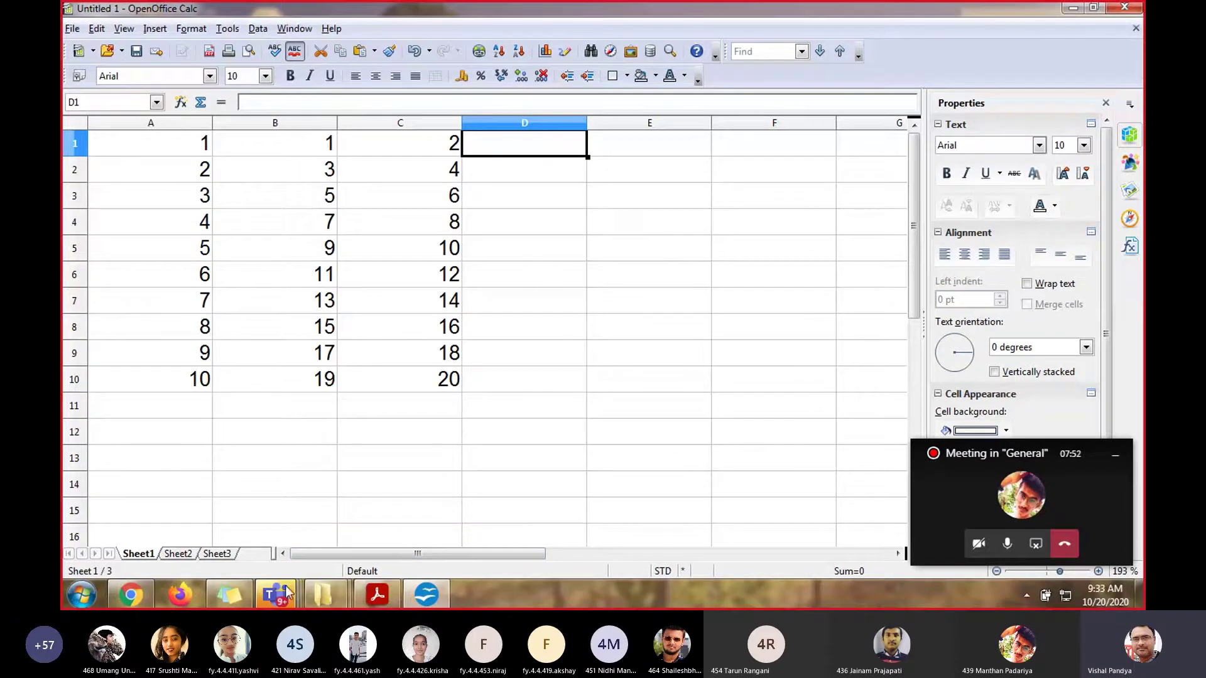
{"action": "left_click", "coordinate": [1027, 500]}
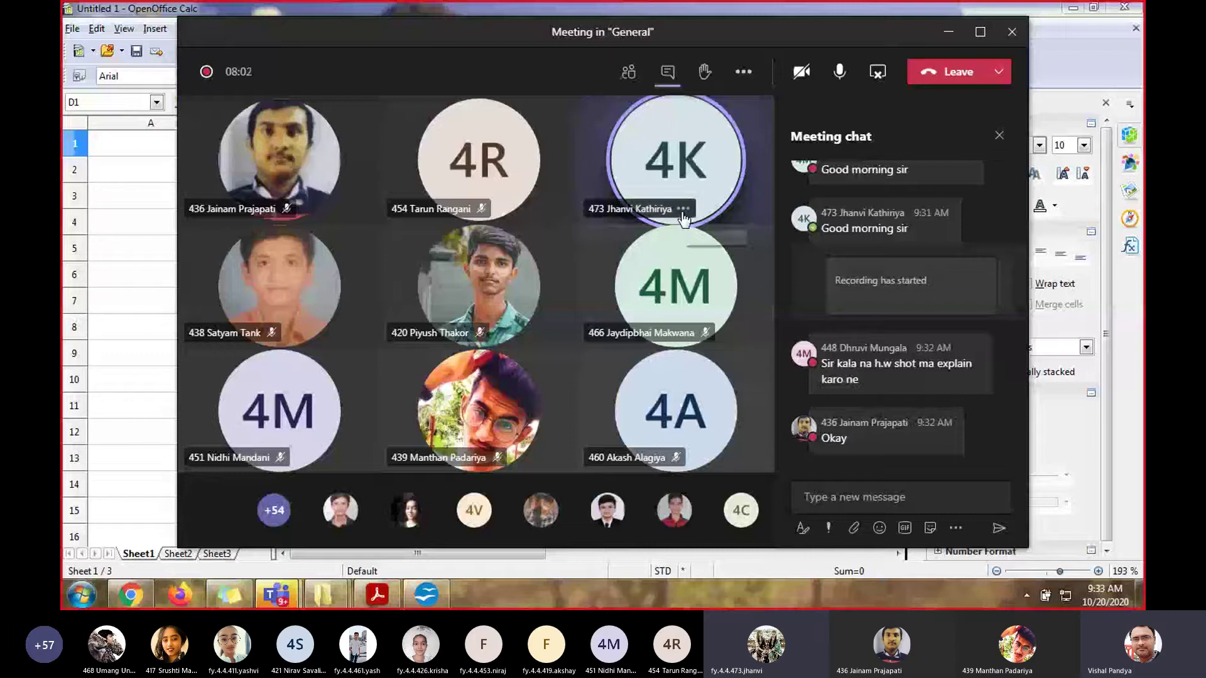
{"action": "left_click", "coordinate": [698, 209]}
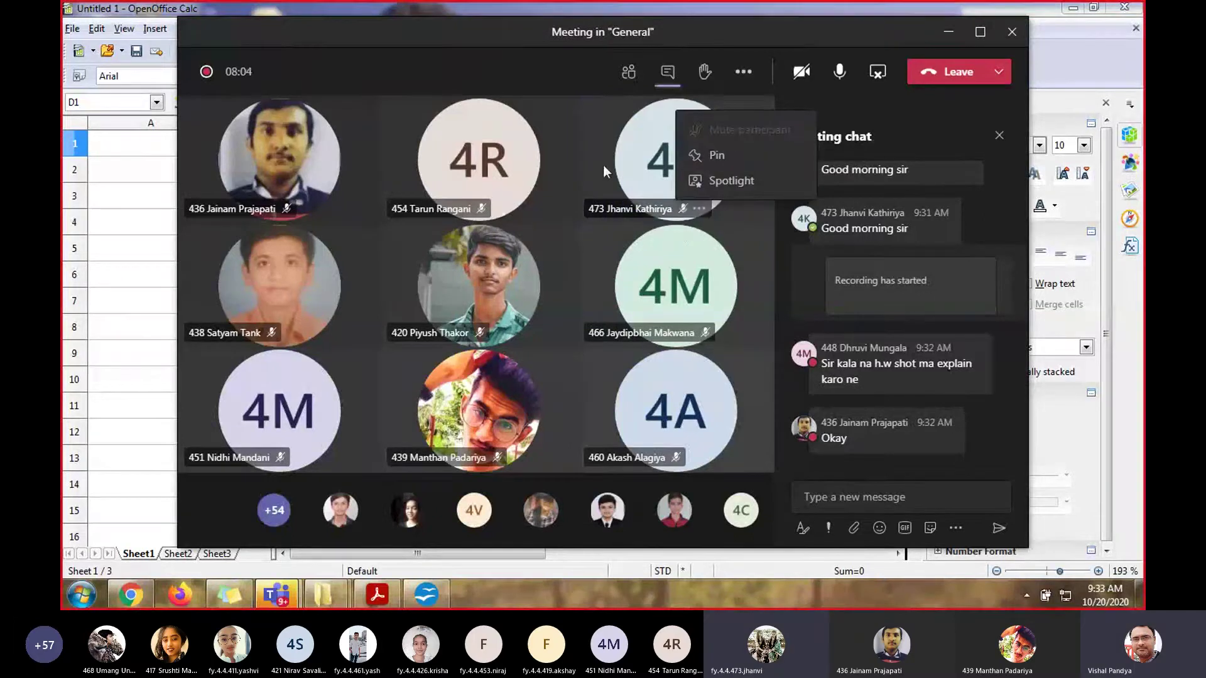
{"action": "left_click", "coordinate": [546, 68]}
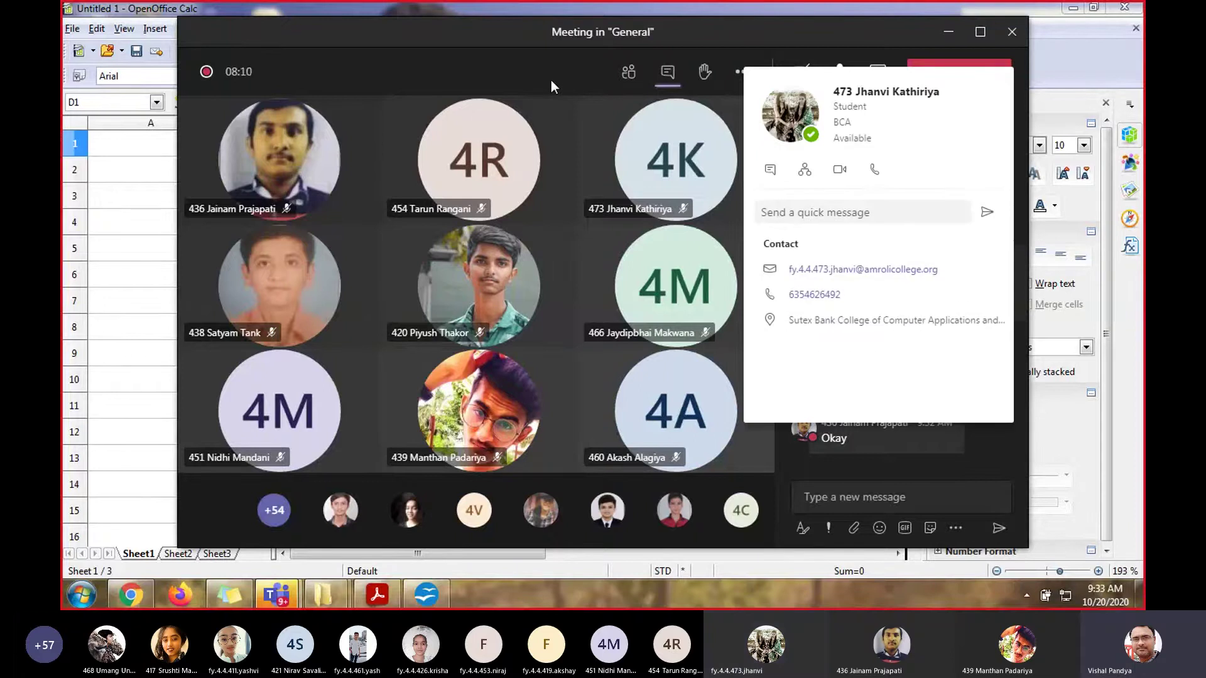
{"action": "left_click", "coordinate": [879, 42]}
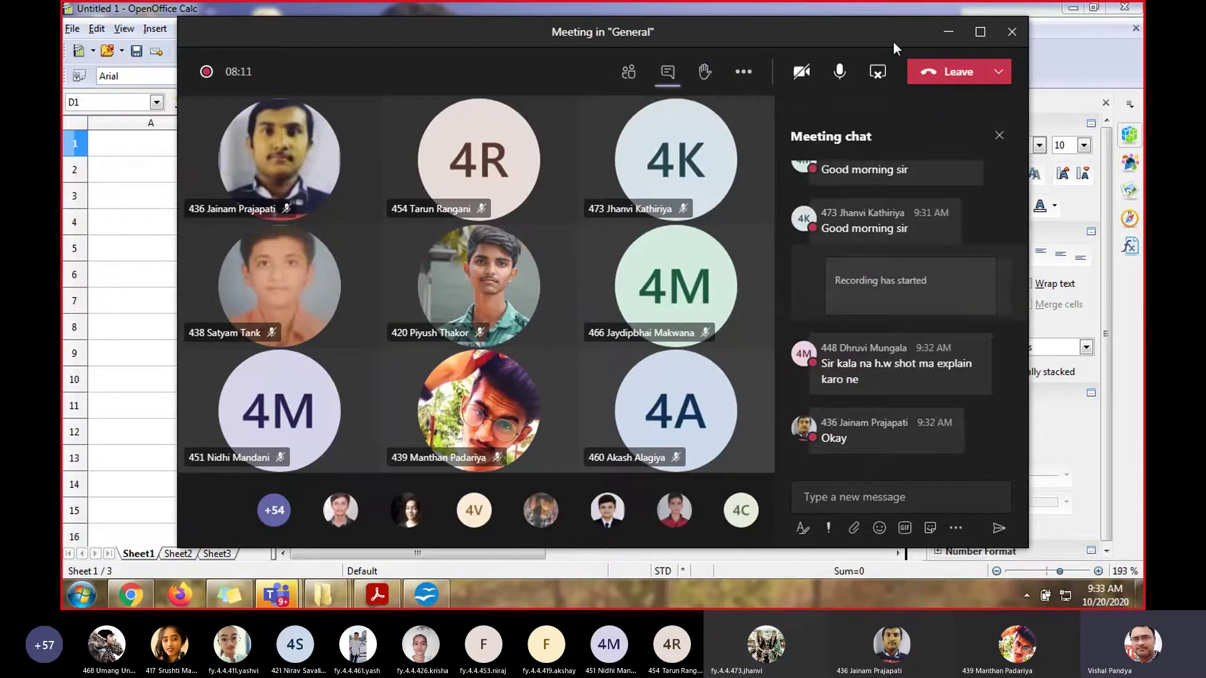
{"action": "left_click", "coordinate": [981, 33]}
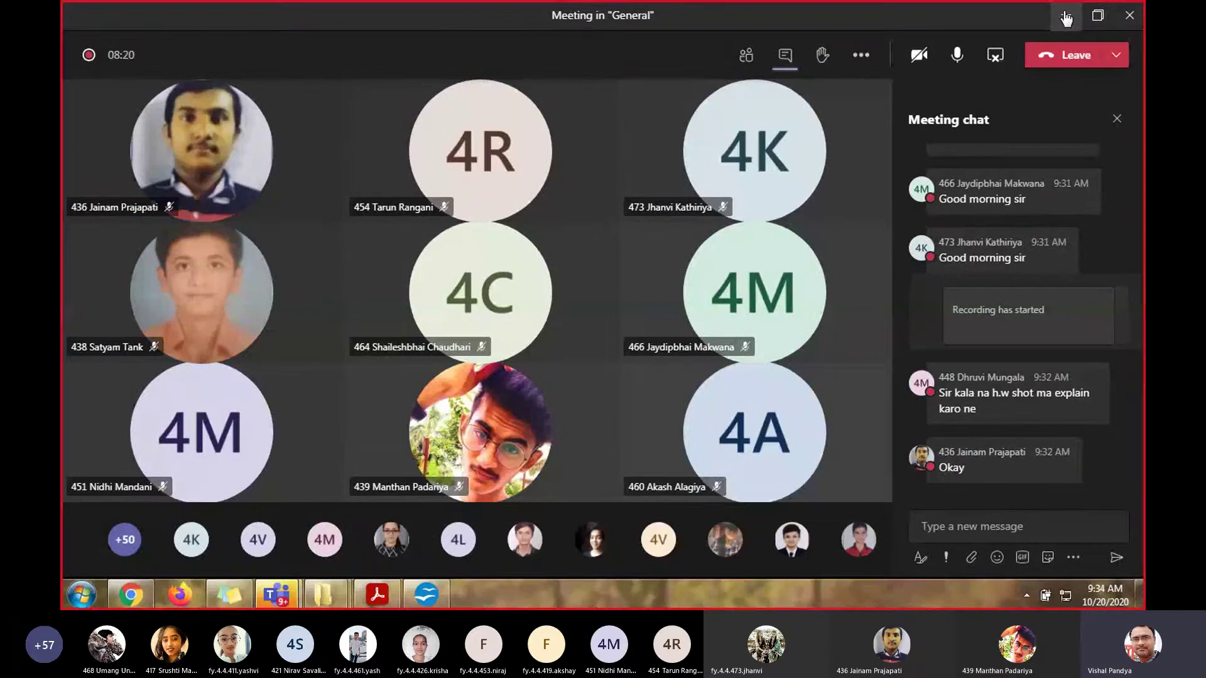
{"action": "left_click", "coordinate": [1066, 18]}
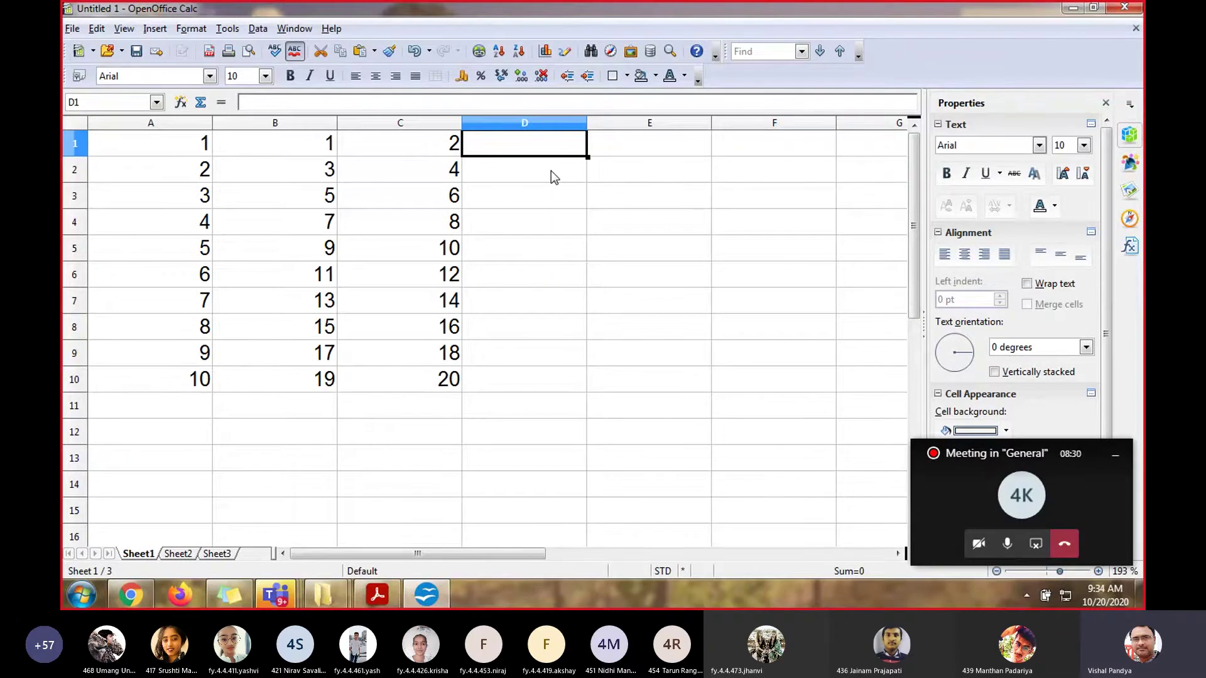
Enter 5 and 10 in D1:D2 and extend the series down to D10 for multiples of 5 up to 50
{"action": "type", "text": "5"}
{"action": "key", "text": "Return"}
{"action": "type", "text": "10"}
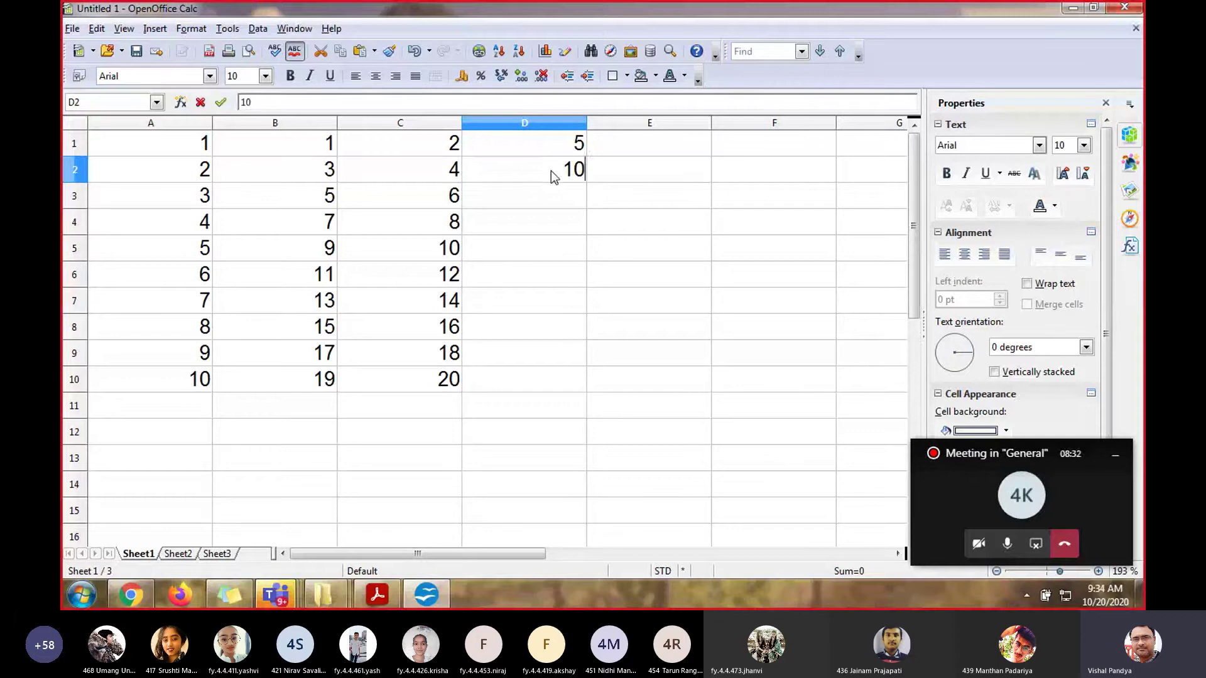
{"action": "key", "text": "Return"}
{"action": "left_click", "coordinate": [569, 152]}
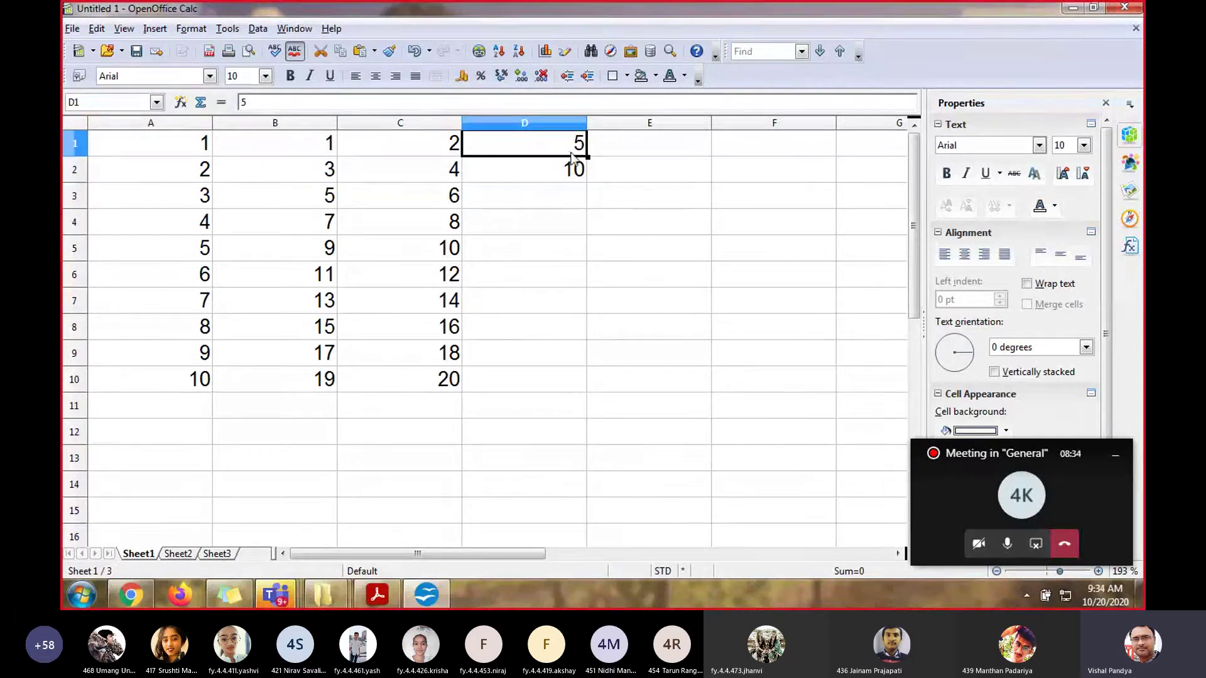
{"action": "left_click_drag", "start_coordinate": [574, 154], "coordinate": [576, 171]}
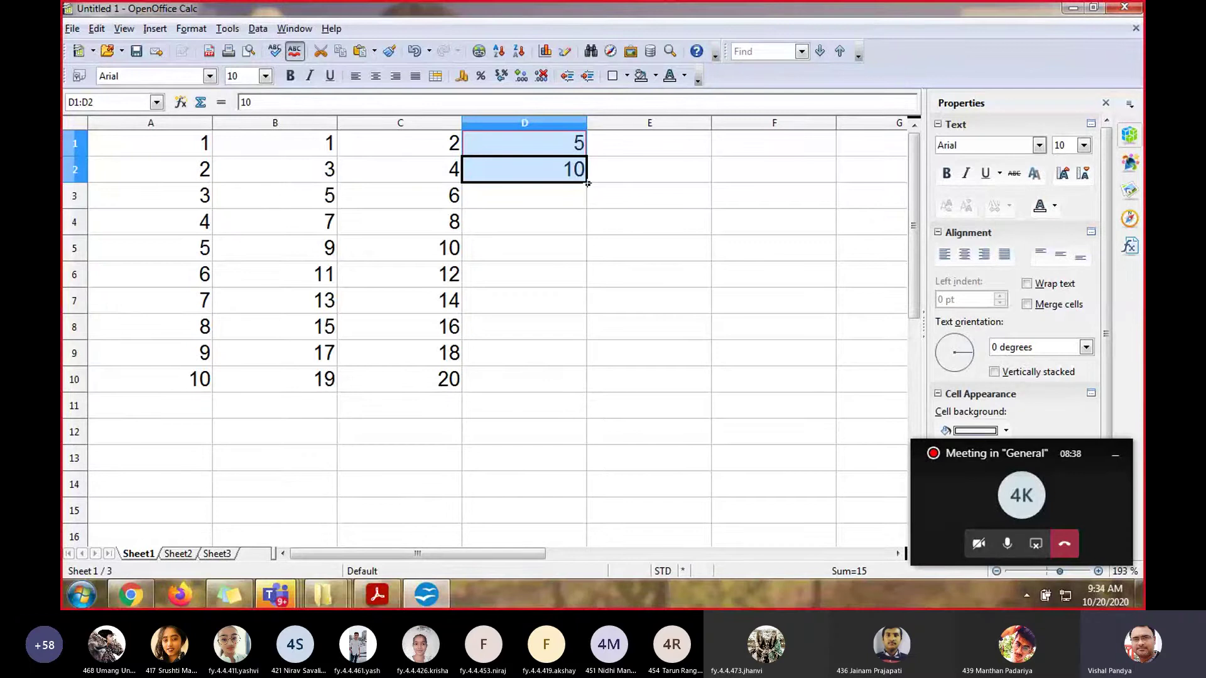
{"action": "left_click_drag", "start_coordinate": [587, 183], "coordinate": [585, 395]}
{"action": "left_click", "coordinate": [660, 368]}
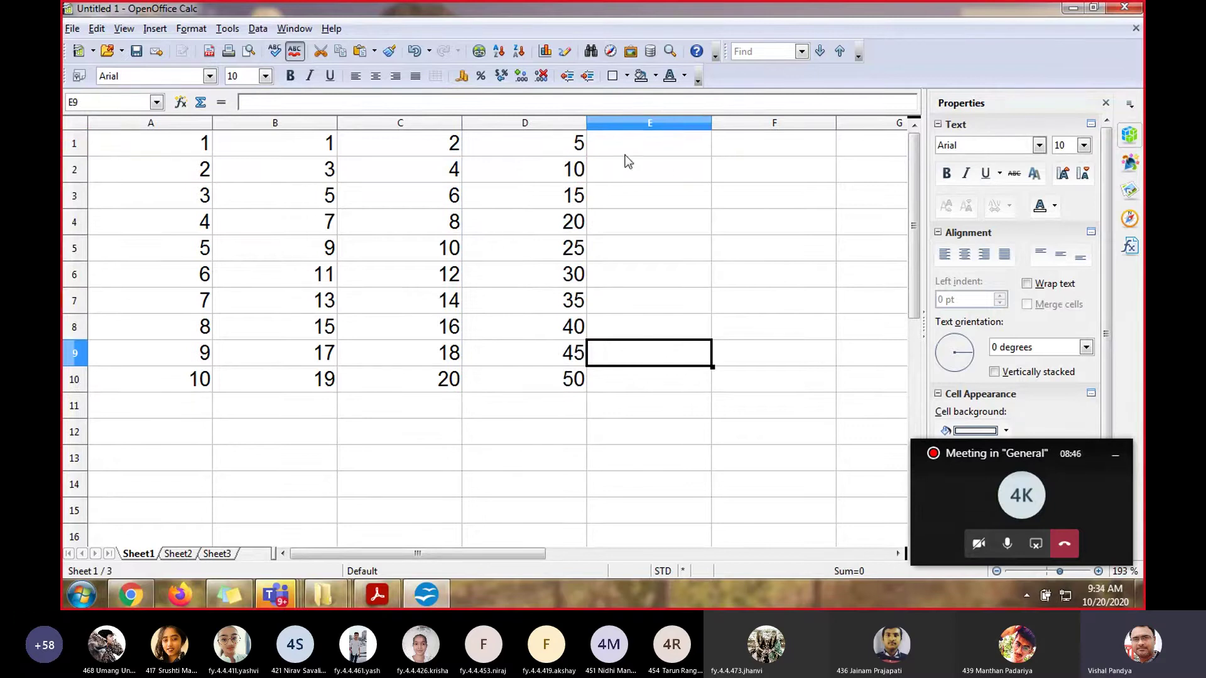
Enter 1, 4 and 9 in E1:E3 and extend these values down to E10
{"action": "left_click", "coordinate": [679, 155]}
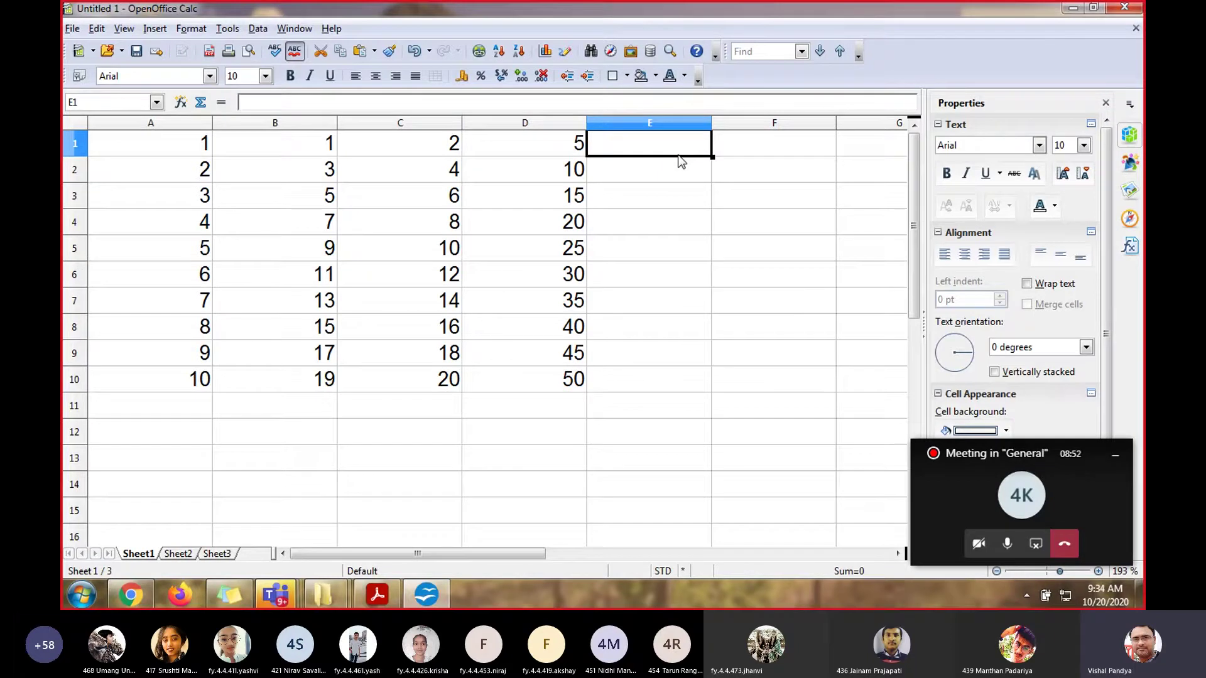
{"action": "type", "text": "1"}
{"action": "key", "text": "Return"}
{"action": "type", "text": "4"}
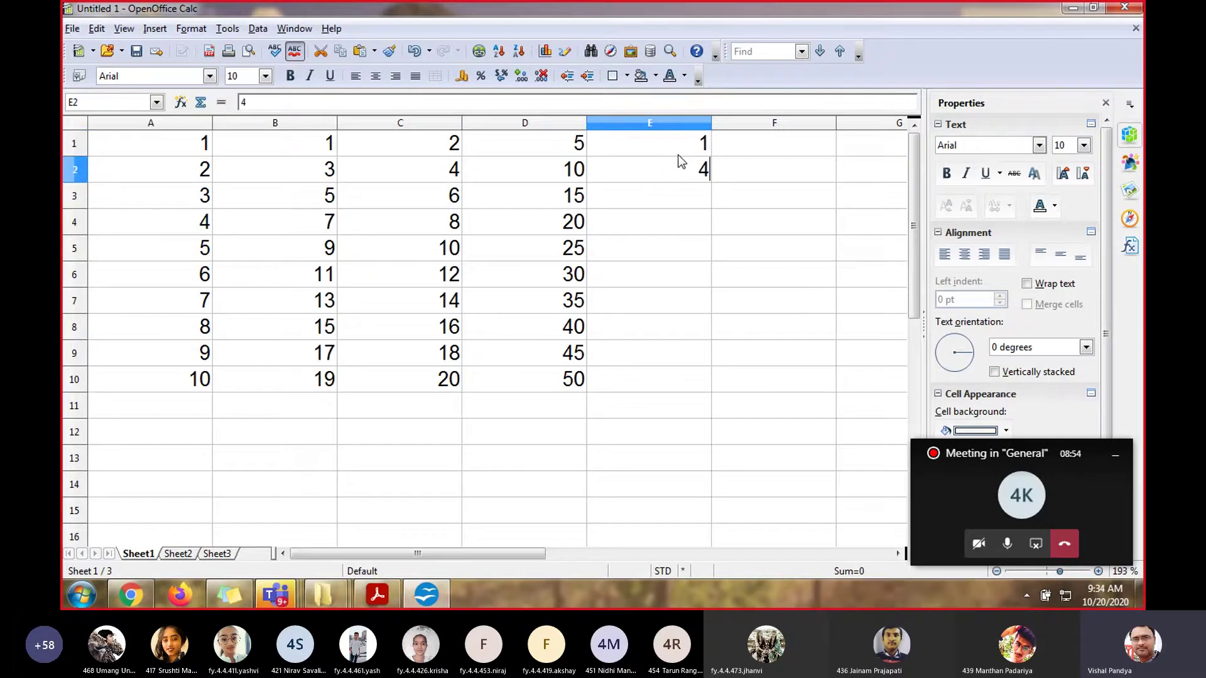
{"action": "key", "text": "Return"}
{"action": "type", "text": "9"}
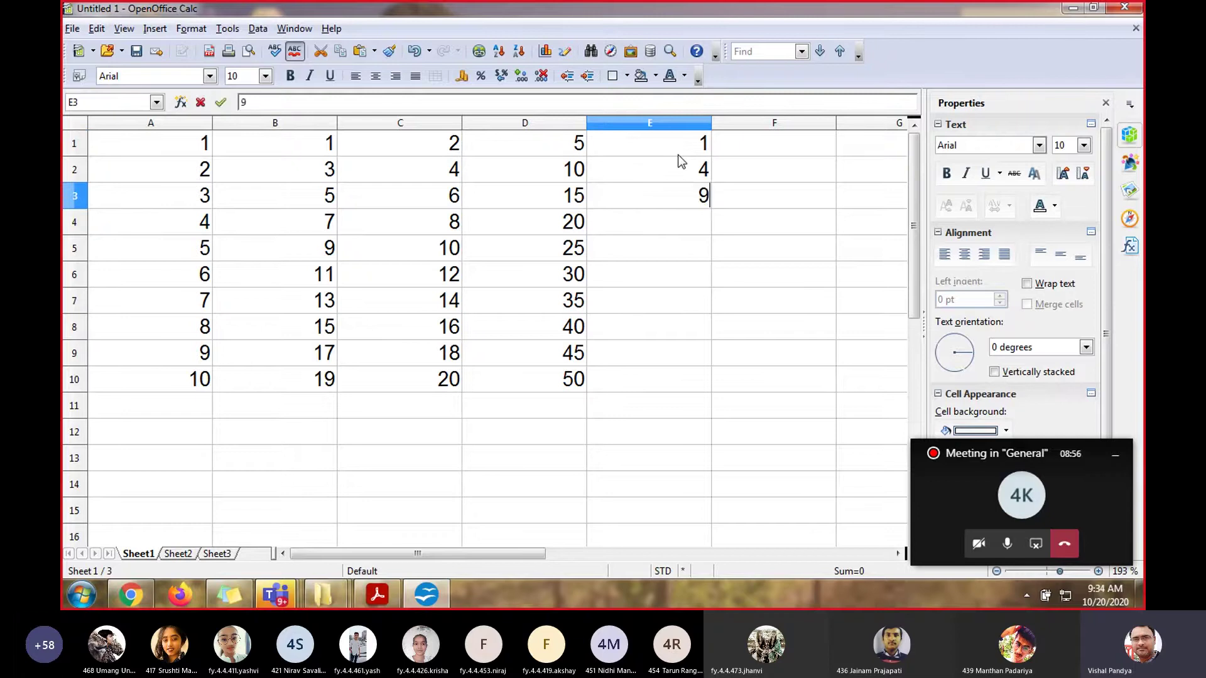
{"action": "key", "text": "Return"}
{"action": "left_click_drag", "start_coordinate": [703, 143], "coordinate": [709, 384]}
{"action": "left_click", "coordinate": [791, 190]}
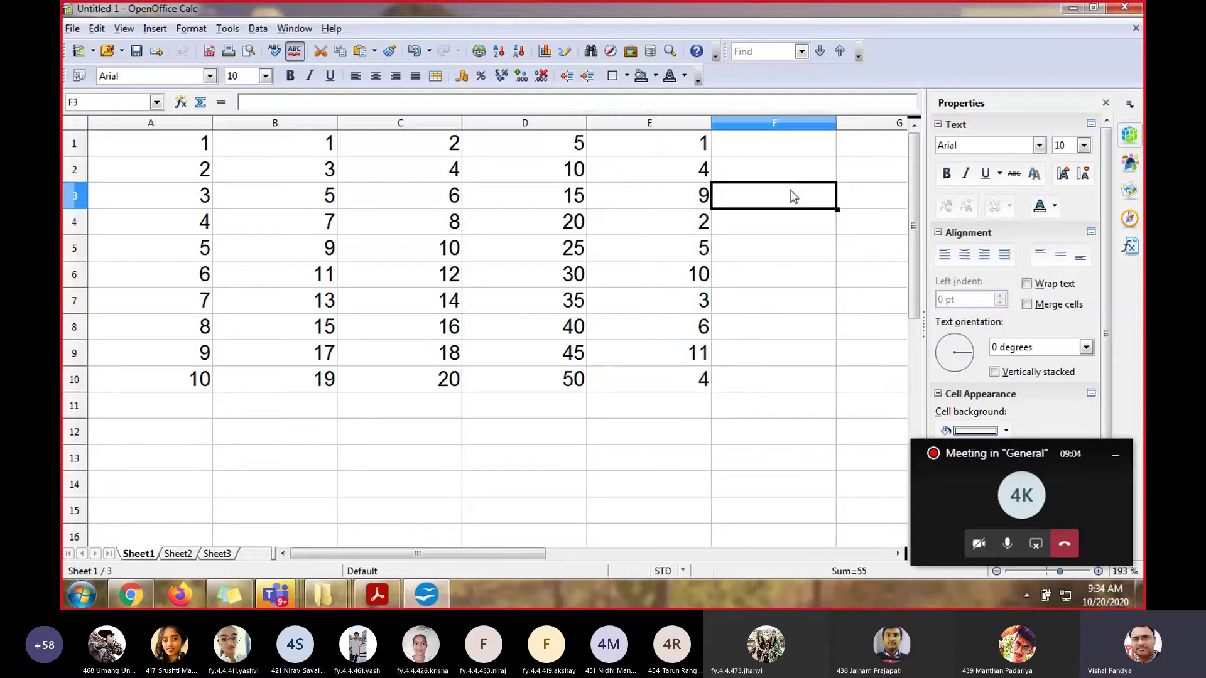
Clear the values in E1:E10
{"action": "left_click", "coordinate": [691, 152]}
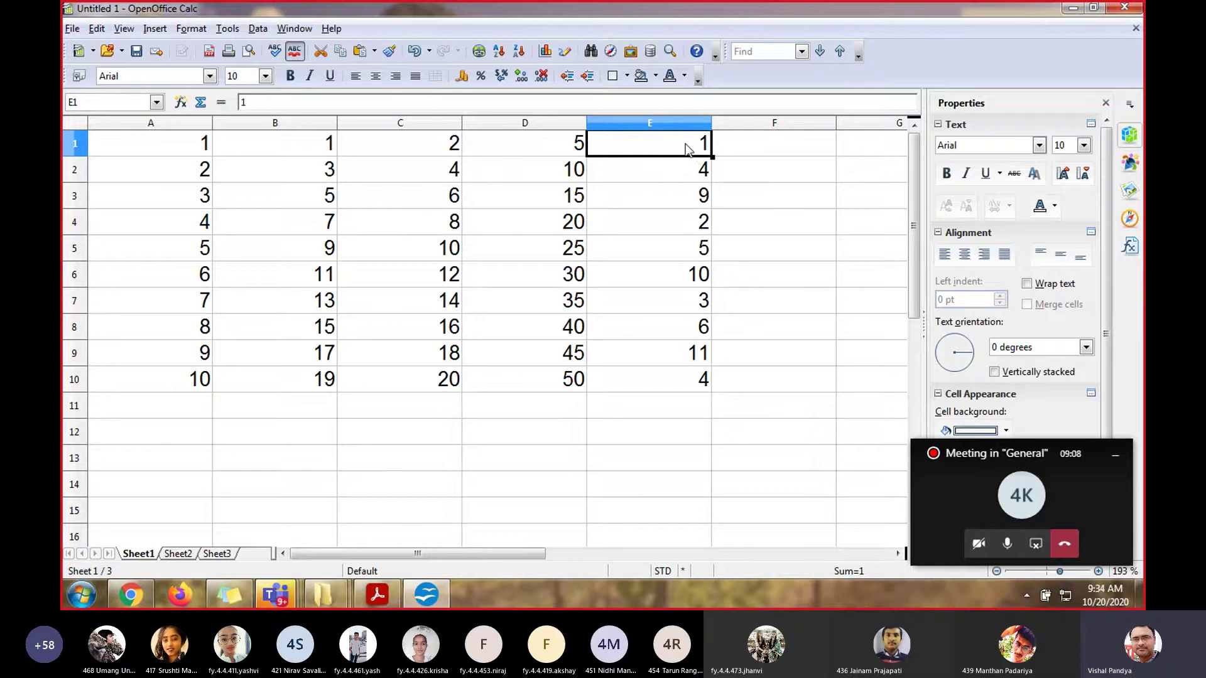
{"action": "key", "text": "shift+Down"}
{"action": "key", "text": "shift+Down"}
{"action": "key", "text": "shift+Down"}
{"action": "key", "text": "shift+Down"}
{"action": "key", "text": "shift+Down"}
{"action": "key", "text": "shift+Down"}
{"action": "key", "text": "shift+Down"}
{"action": "key", "text": "shift+Down"}
{"action": "key", "text": "shift+Down"}
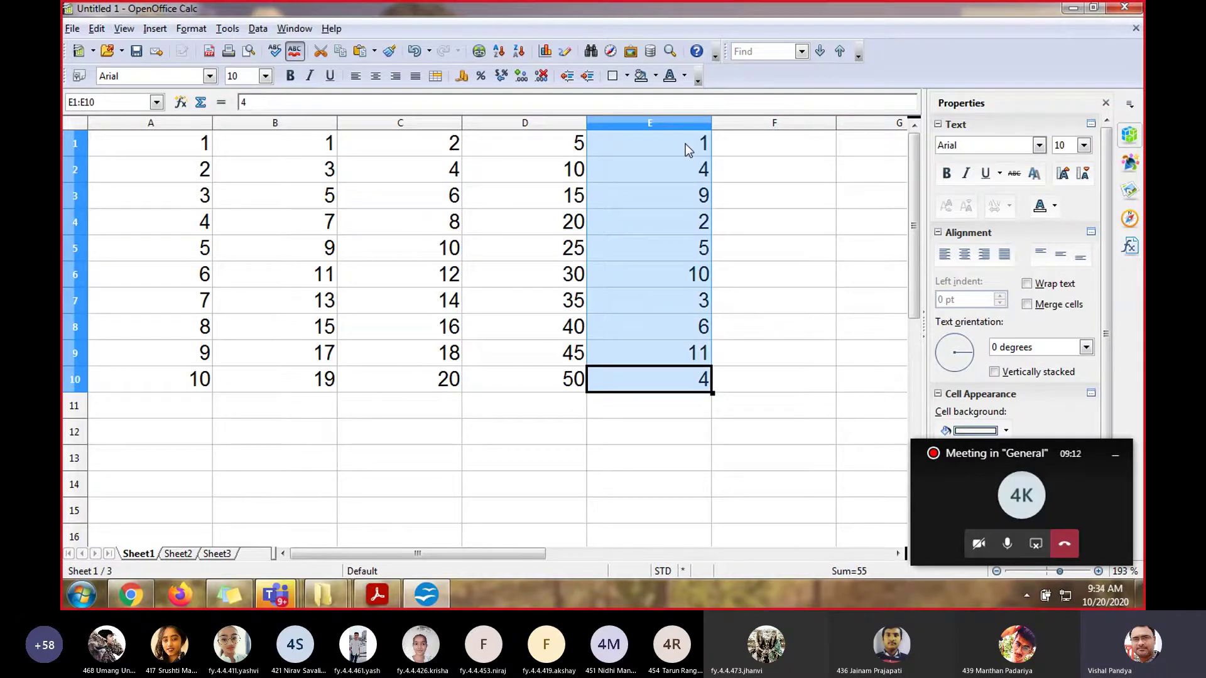
{"action": "key", "text": "Delete"}
{"action": "key", "text": "Return"}
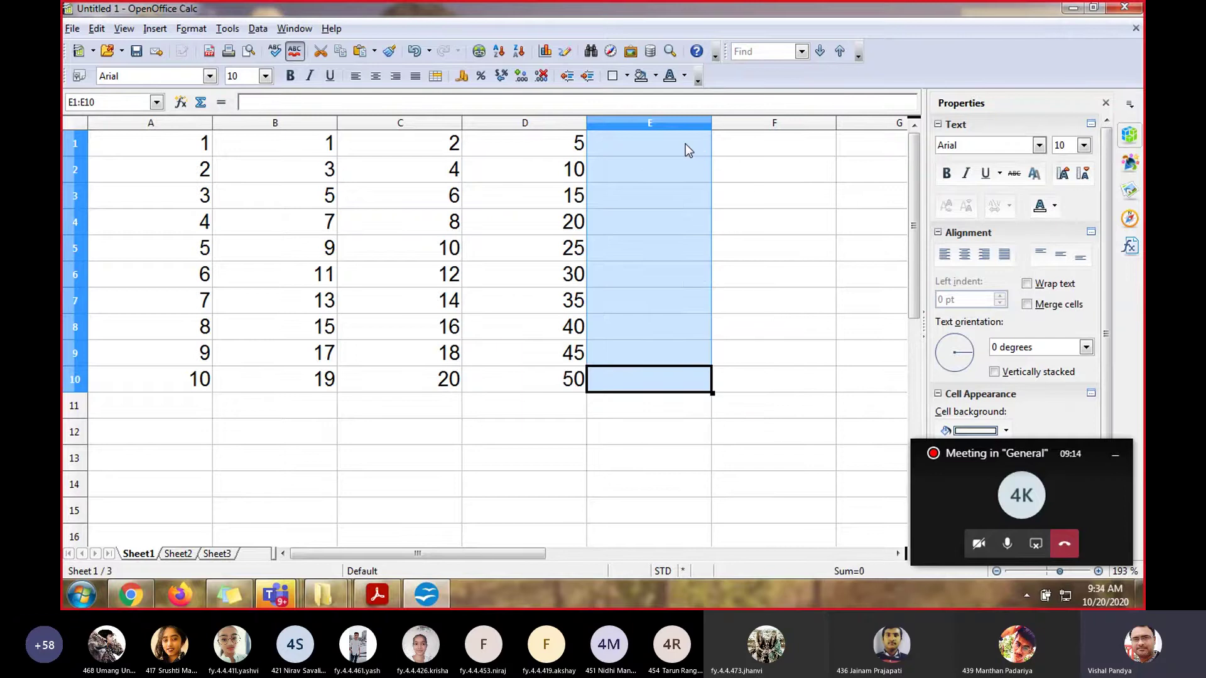
Clear the four number series in A1:D10
{"action": "left_click", "coordinate": [540, 149]}
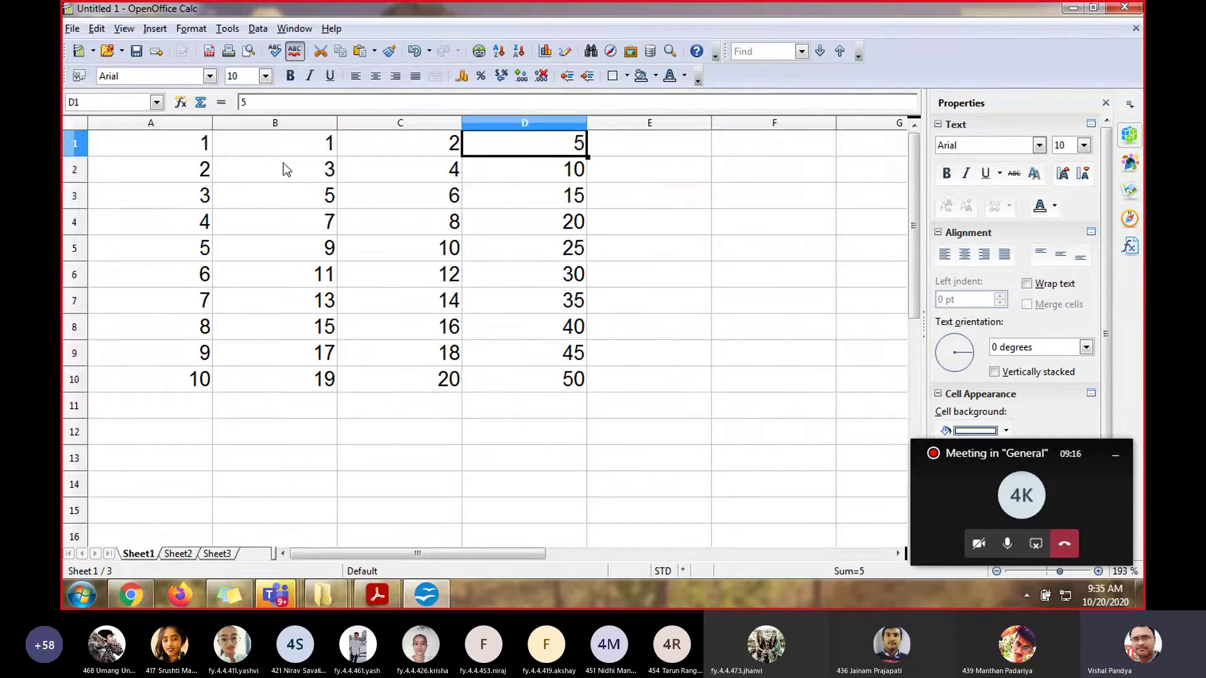
{"action": "left_click", "coordinate": [195, 146]}
{"action": "key", "text": "shift+Right"}
{"action": "key", "text": "shift+Right"}
{"action": "key", "text": "shift+Right"}
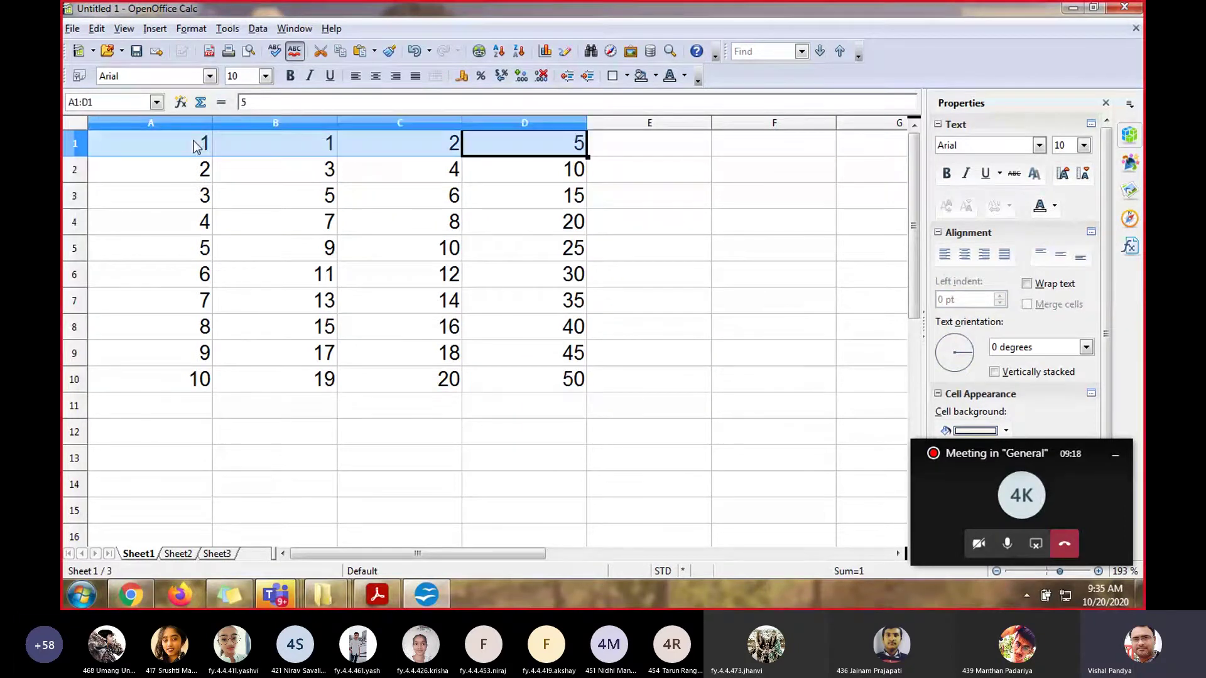
{"action": "key", "text": "shift+Down"}
{"action": "key", "text": "shift+Down"}
{"action": "key", "text": "shift+Down"}
{"action": "key", "text": "shift+Down"}
{"action": "key", "text": "shift+Down"}
{"action": "key", "text": "shift+Down"}
{"action": "key", "text": "shift+Down"}
{"action": "key", "text": "shift+Down"}
{"action": "key", "text": "shift+Down"}
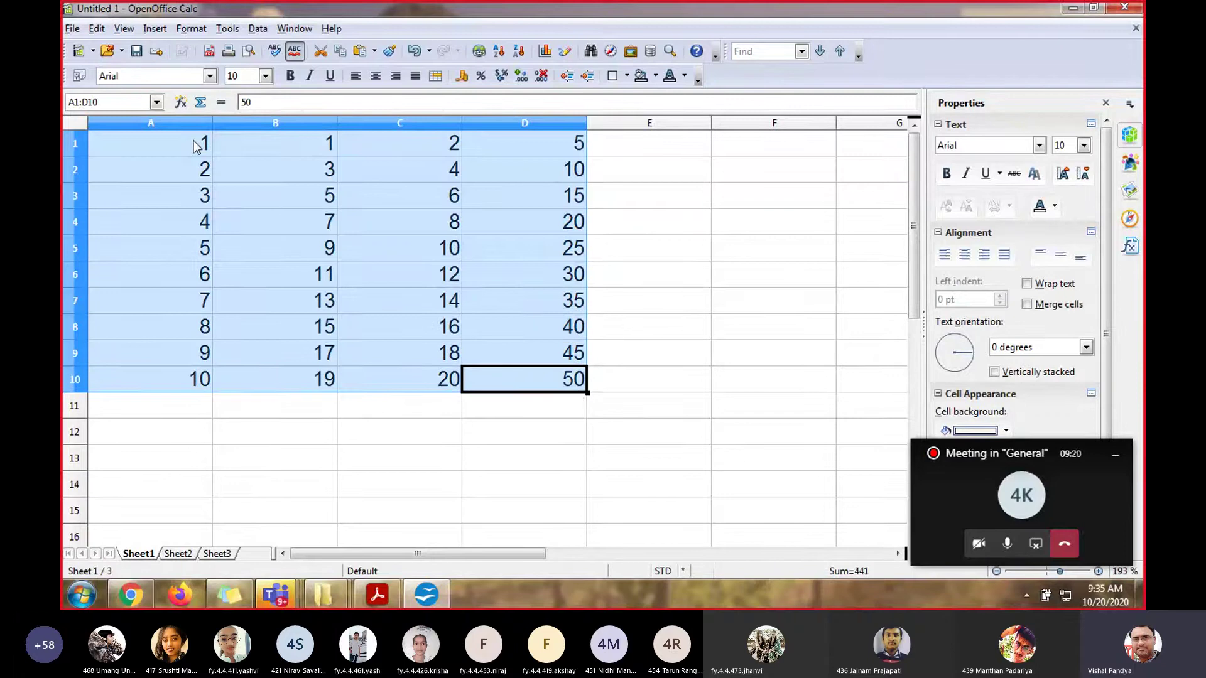
{"action": "key", "text": "BackSpace"}
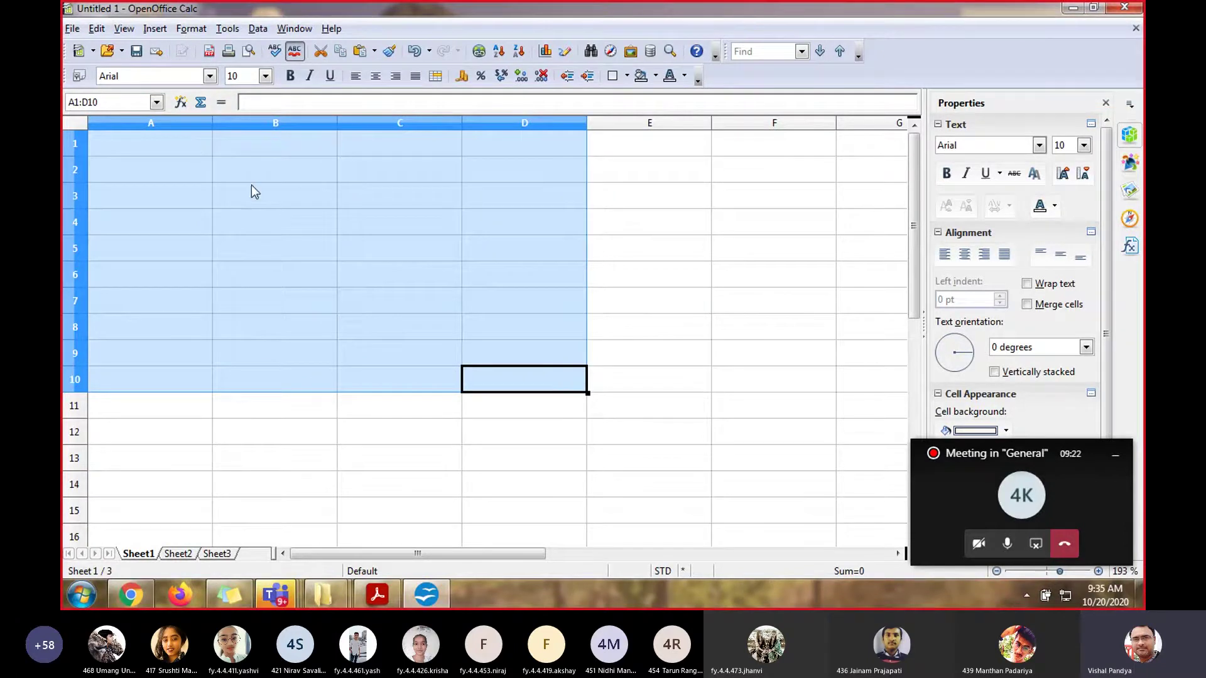
{"action": "left_click", "coordinate": [251, 187]}
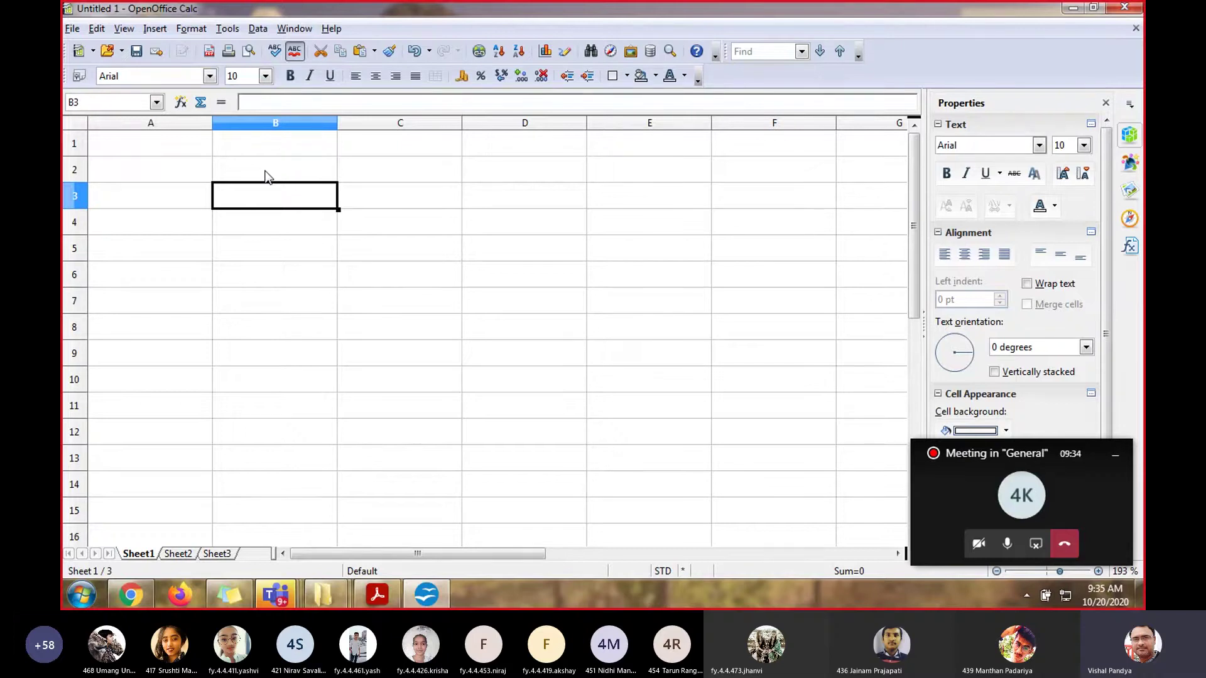
Enter Monday in A1 and extend the full weekday names down to A10
{"action": "left_click", "coordinate": [187, 176]}
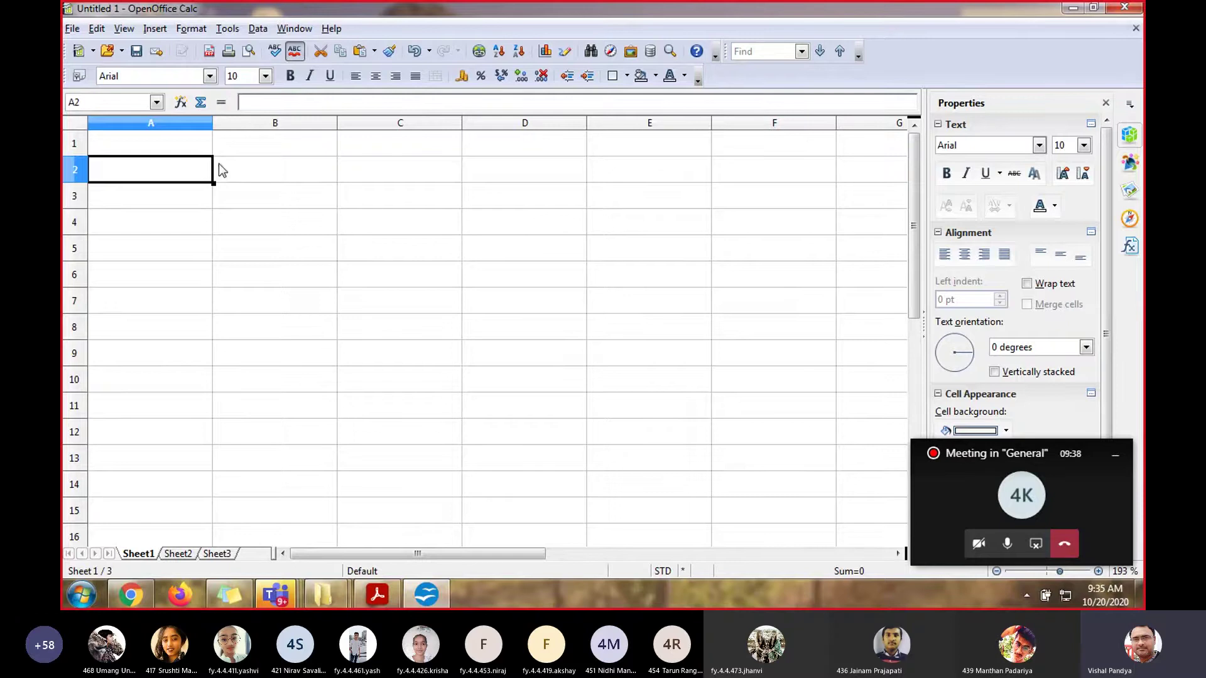
{"action": "left_click", "coordinate": [197, 151]}
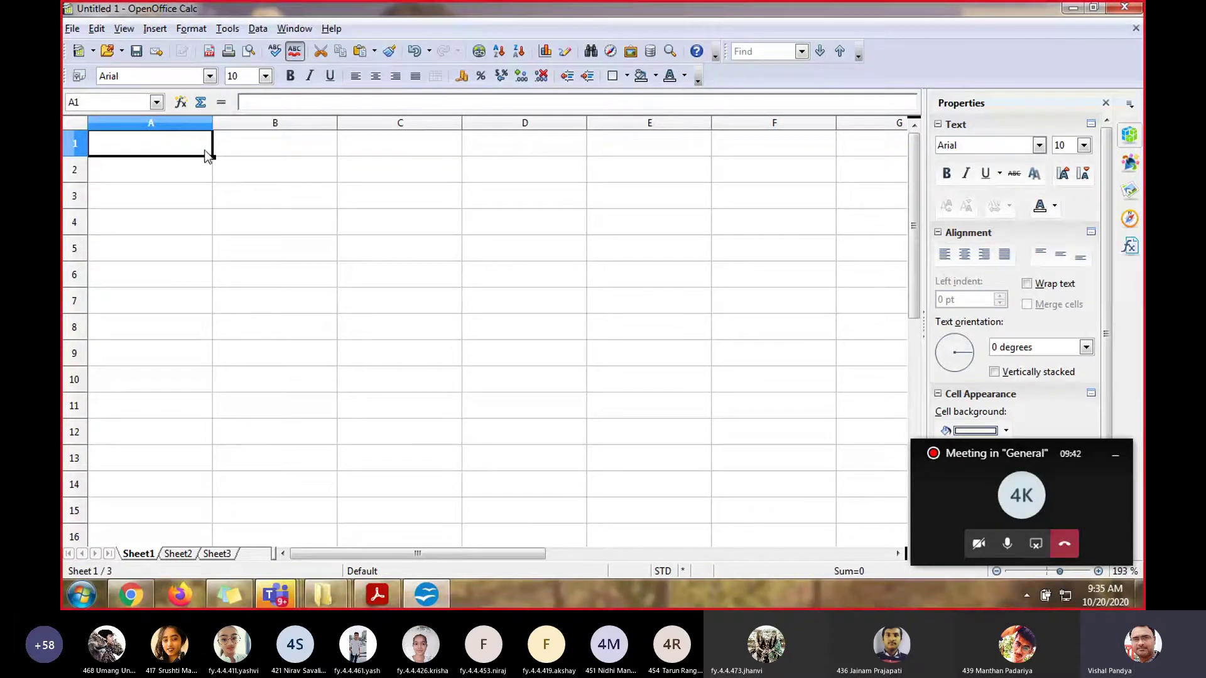
{"action": "type", "text": "Monday"}
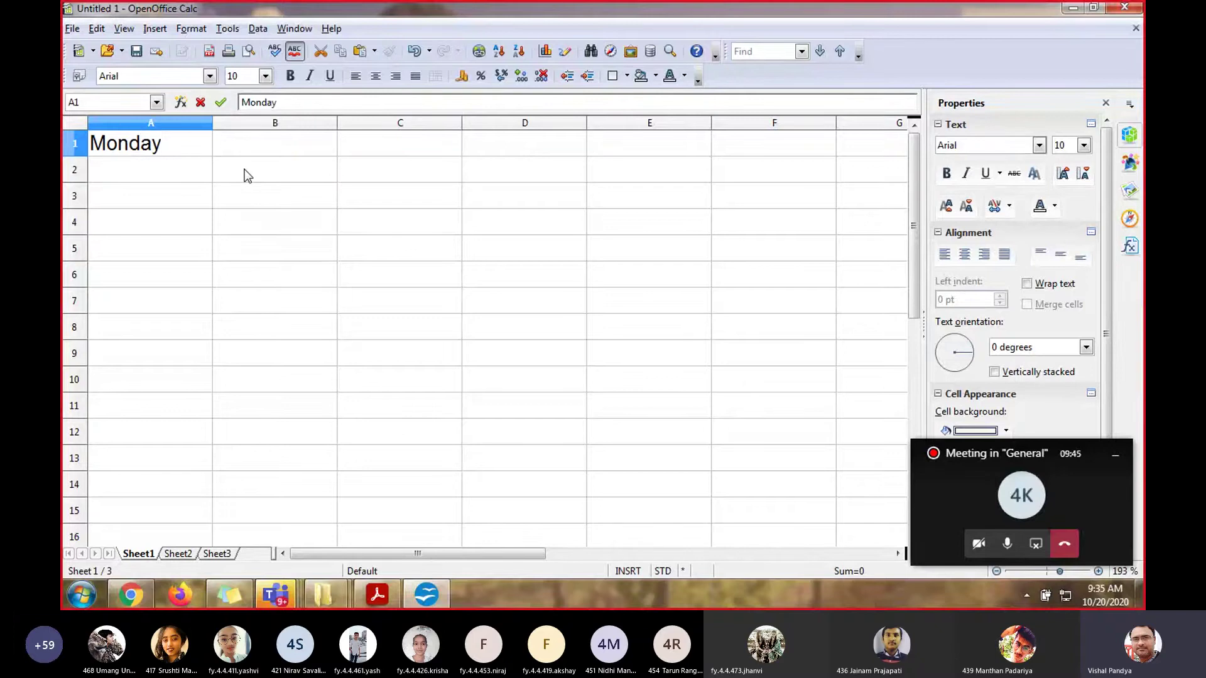
{"action": "key", "text": "Return"}
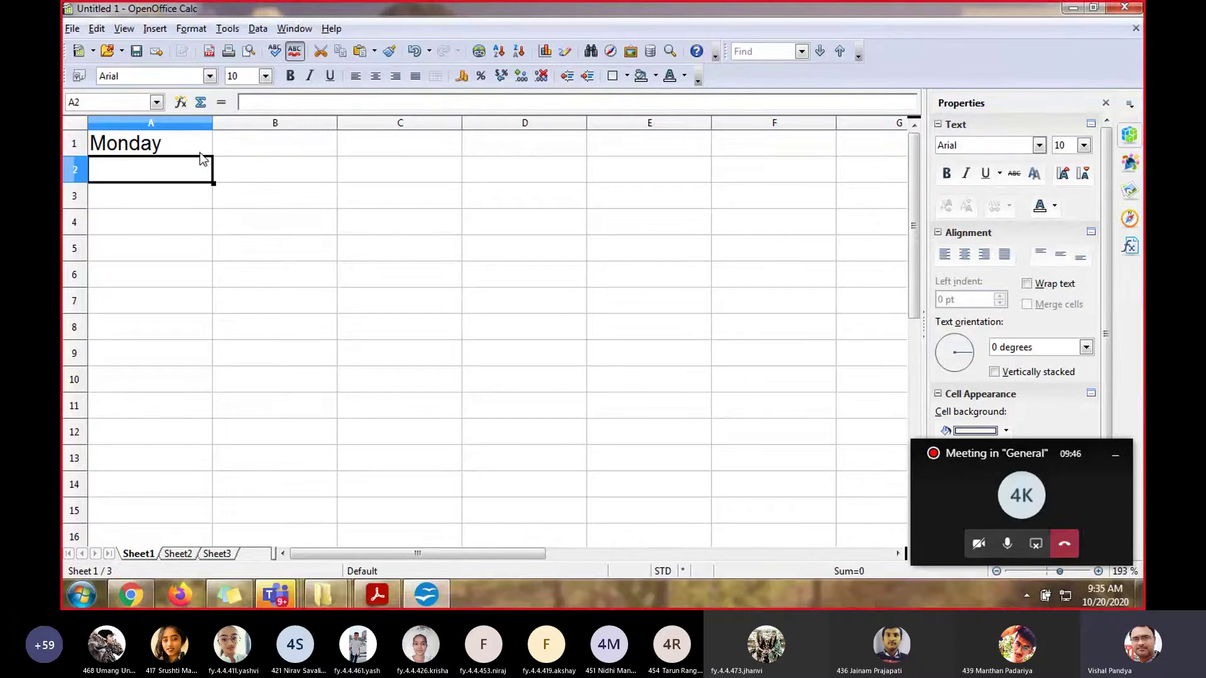
{"action": "left_click", "coordinate": [199, 152]}
{"action": "left_click_drag", "start_coordinate": [213, 157], "coordinate": [202, 393]}
{"action": "left_click", "coordinate": [342, 331]}
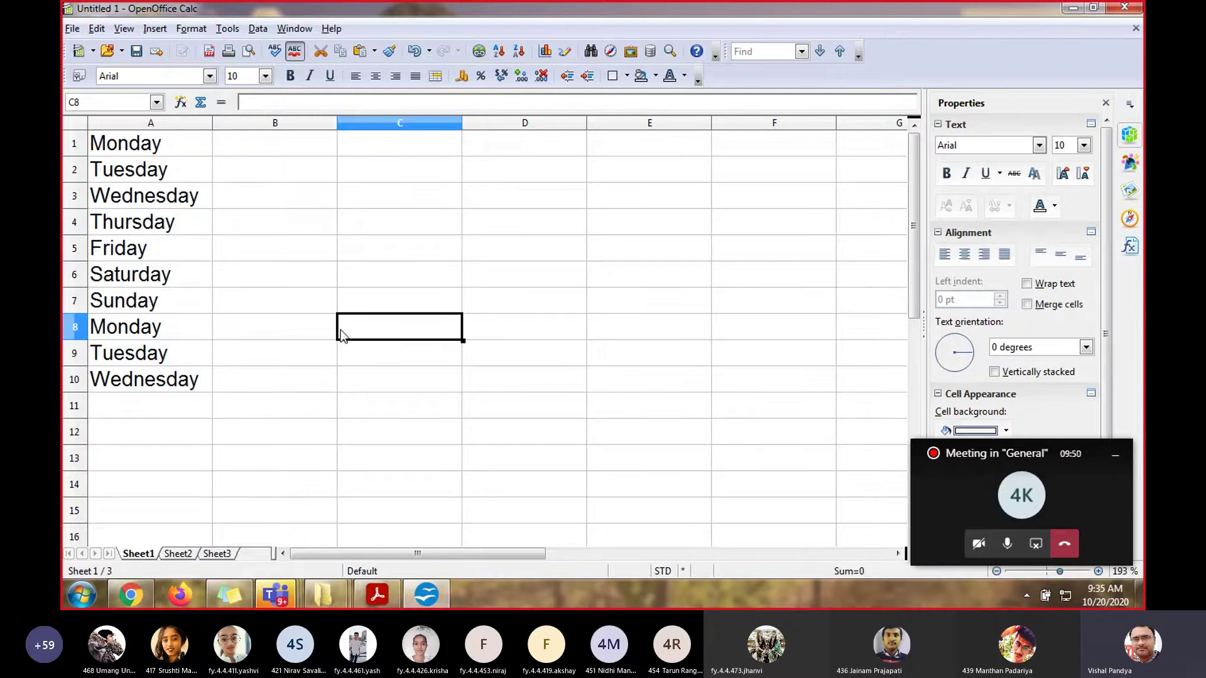
Enter Mon in B1 and extend the abbreviated weekday names down to B10
{"action": "left_click", "coordinate": [295, 148]}
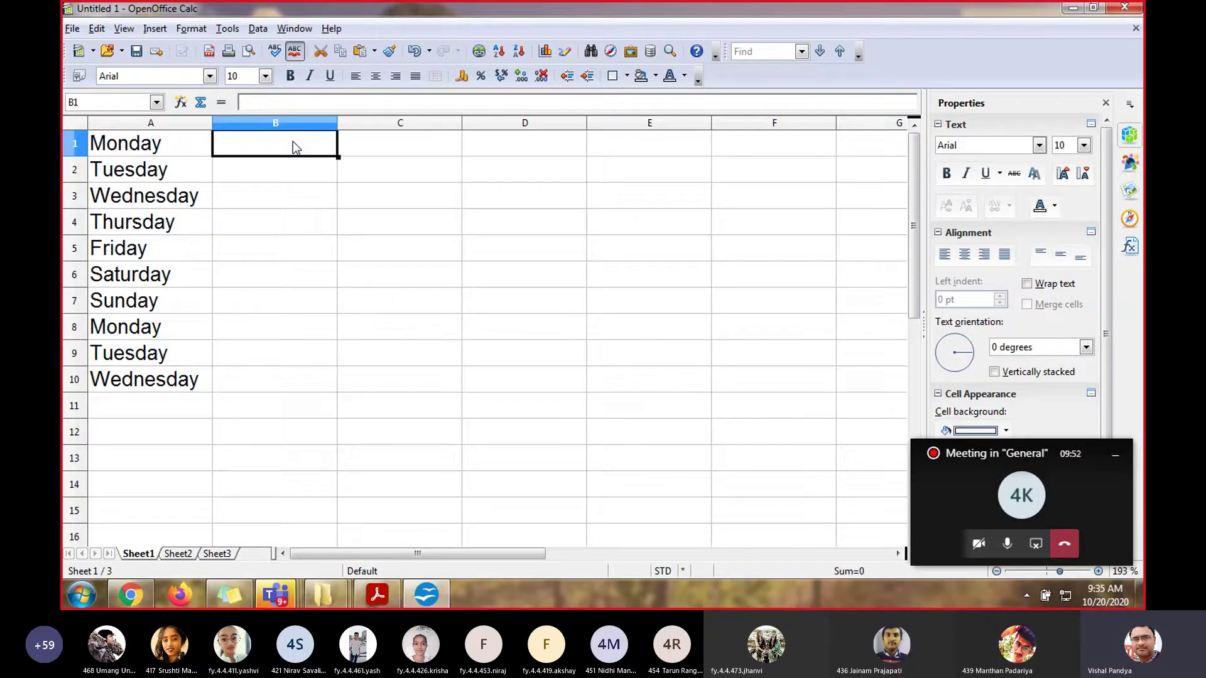
{"action": "type", "text": "Mon"}
{"action": "key", "text": "Return"}
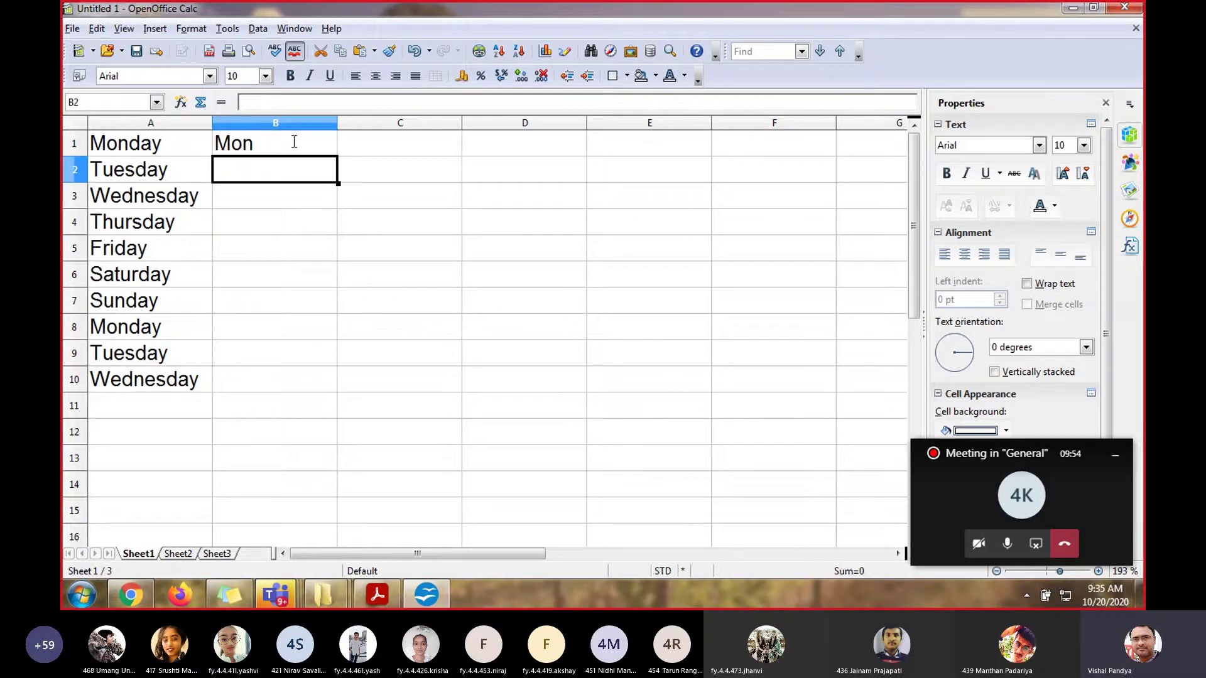
{"action": "left_click", "coordinate": [294, 142]}
{"action": "left_click_drag", "start_coordinate": [337, 157], "coordinate": [339, 404]}
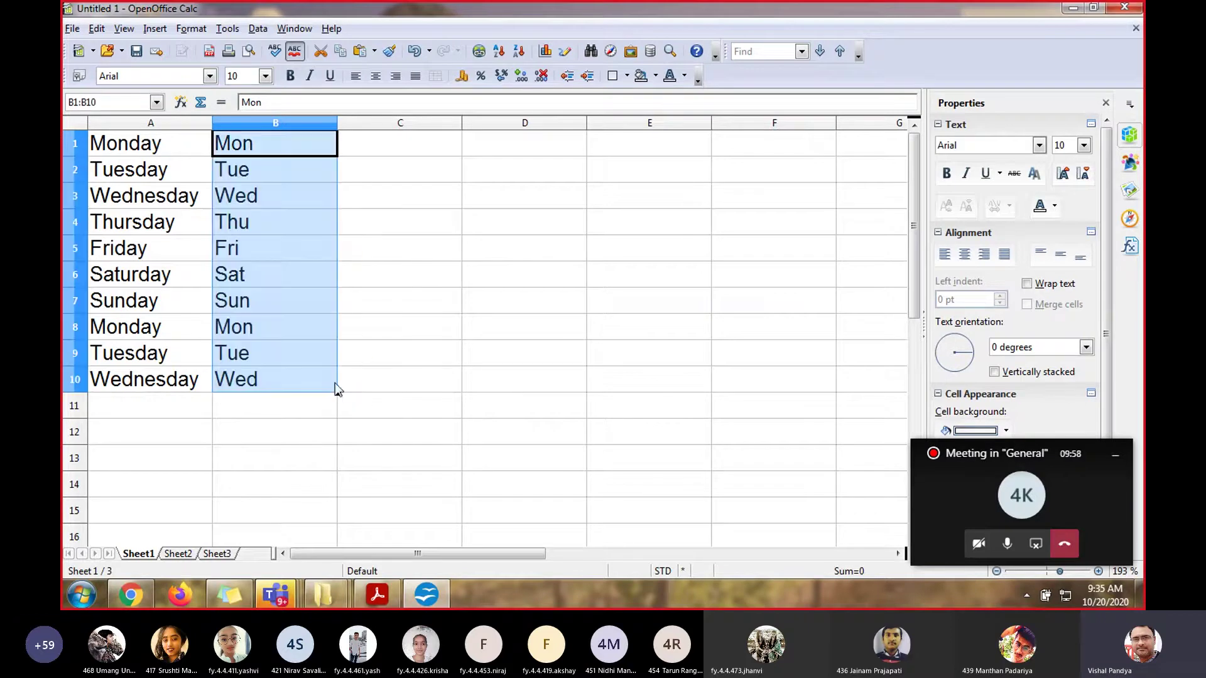
{"action": "left_click", "coordinate": [485, 260]}
Enter January in C1 and extend the full month names down to December in C12
{"action": "left_click", "coordinate": [413, 148]}
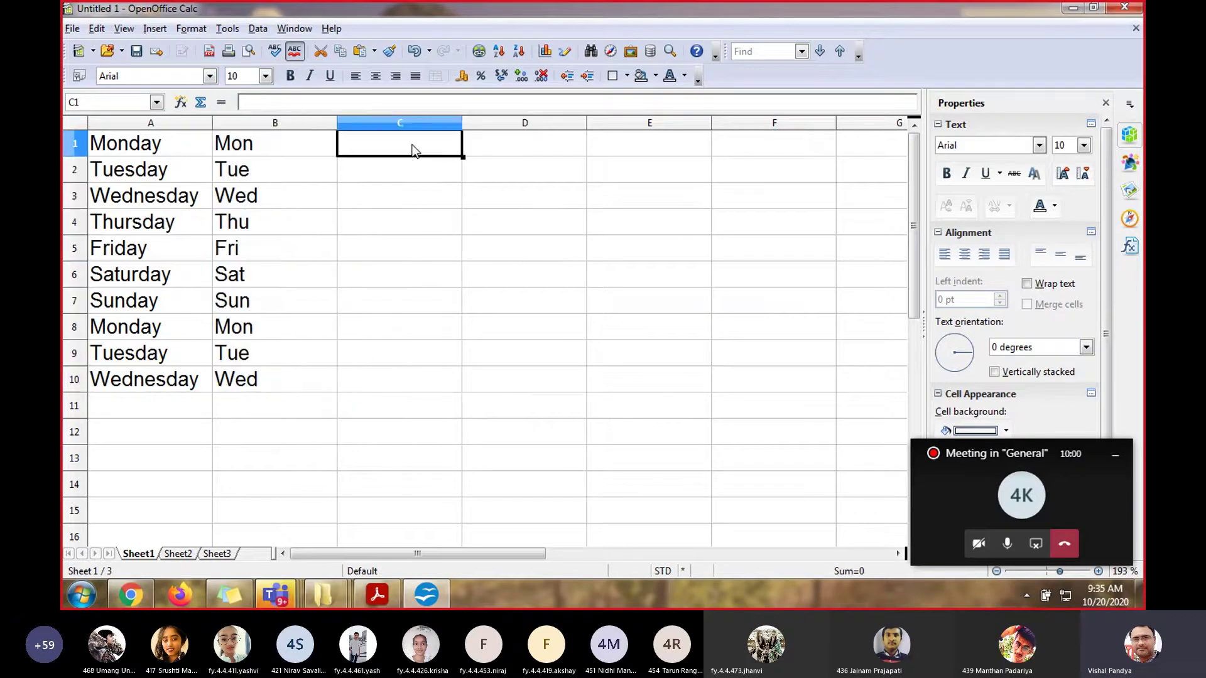
{"action": "type", "text": "January"}
{"action": "key", "text": "Return"}
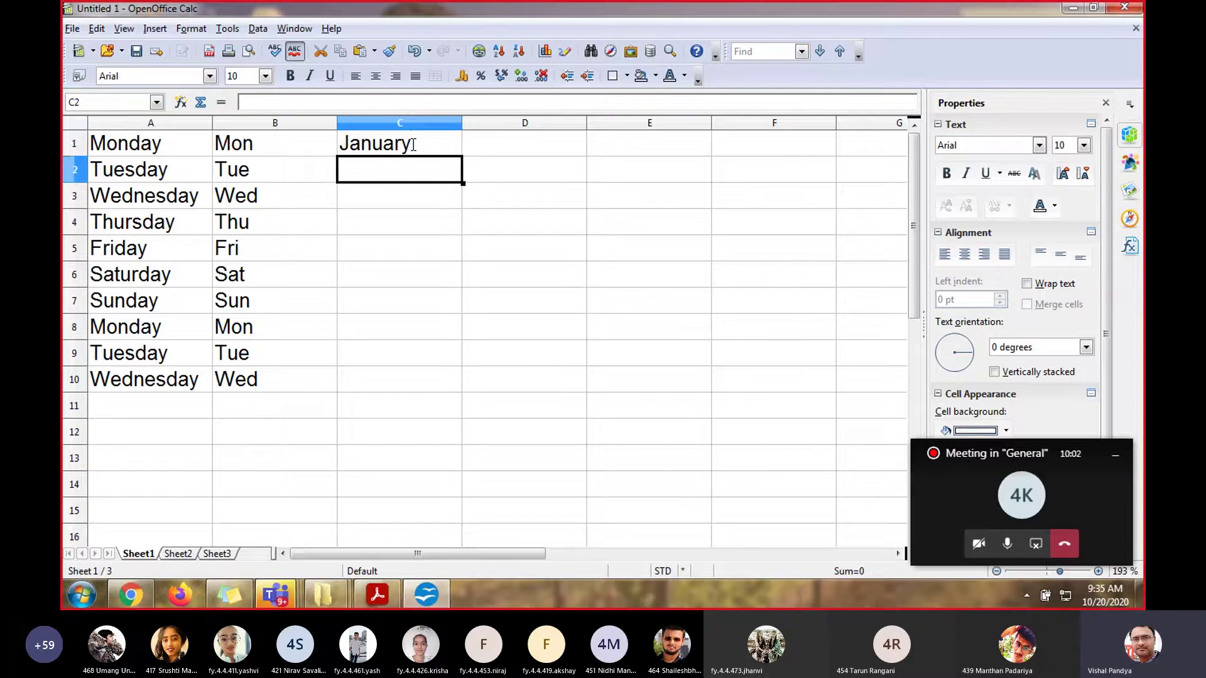
{"action": "left_click", "coordinate": [413, 144]}
{"action": "left_click_drag", "start_coordinate": [463, 157], "coordinate": [463, 445]}
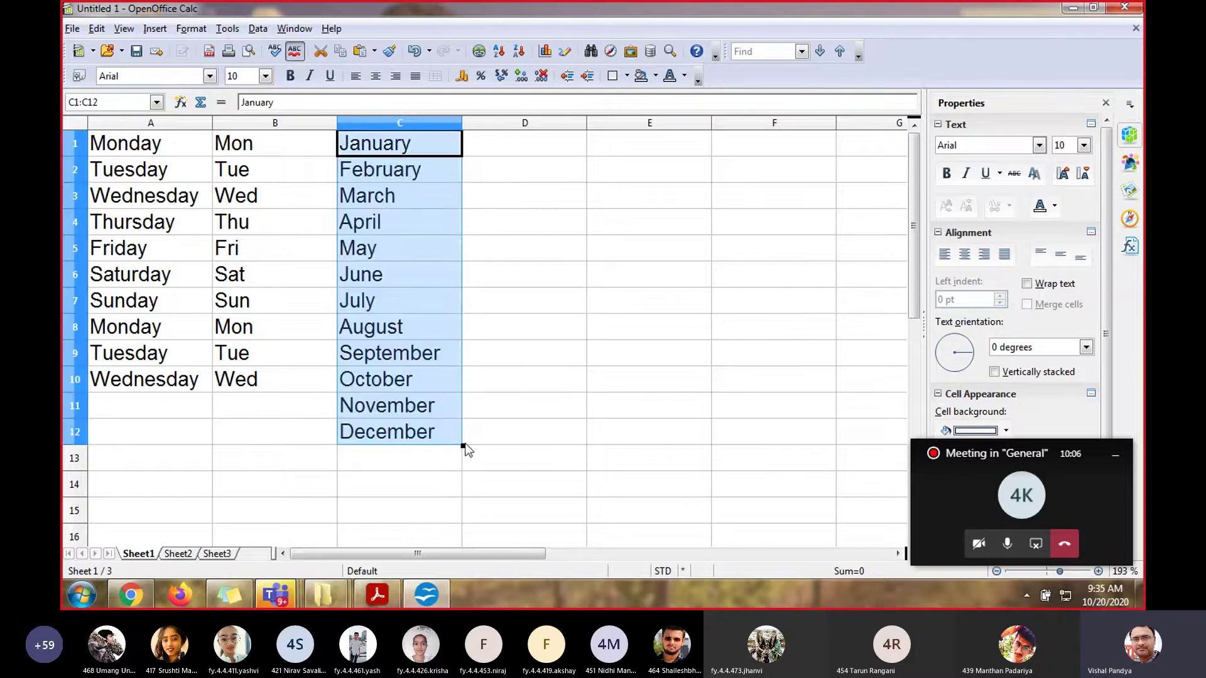
{"action": "left_click", "coordinate": [559, 295]}
Enter Jan in D1 and extend the abbreviated month names down to Dec in D12
{"action": "left_click", "coordinate": [539, 144]}
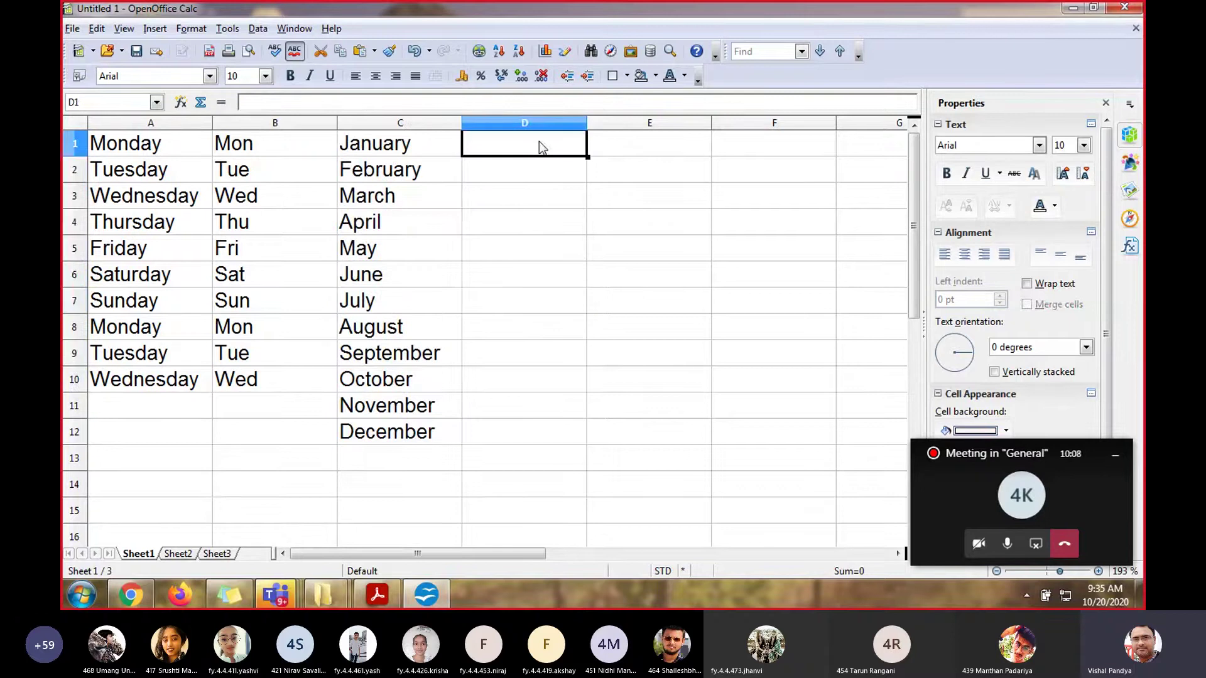
{"action": "type", "text": "Jan"}
{"action": "key", "text": "Return"}
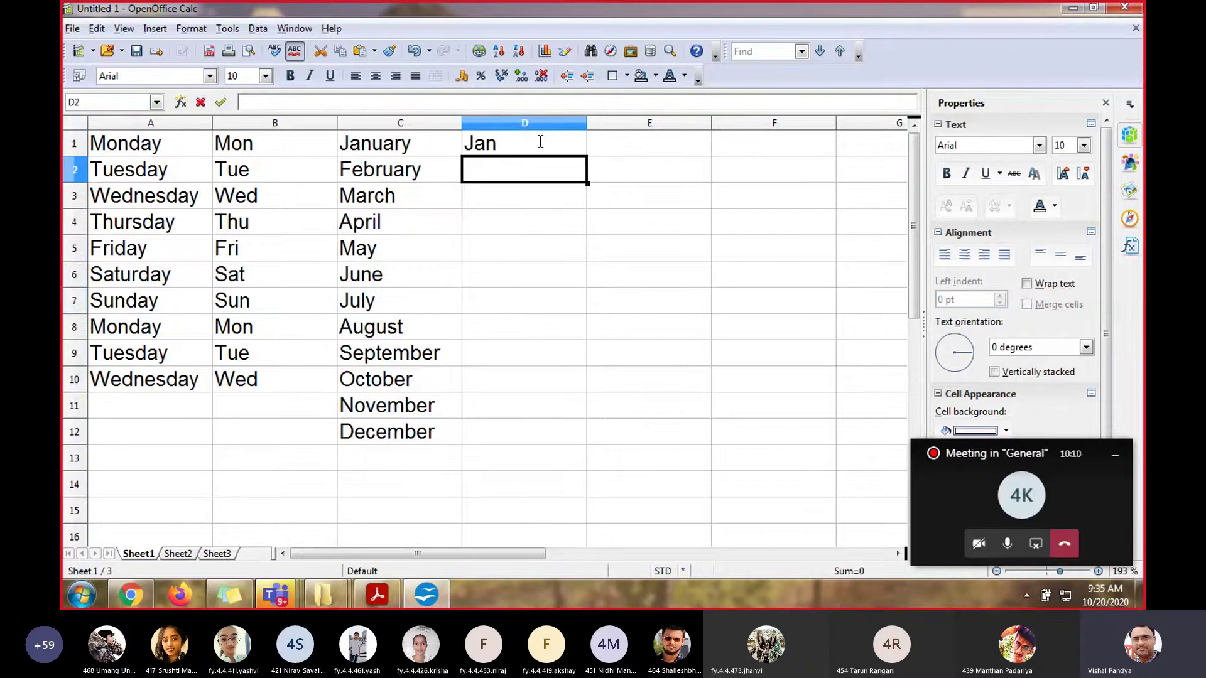
{"action": "left_click", "coordinate": [567, 149]}
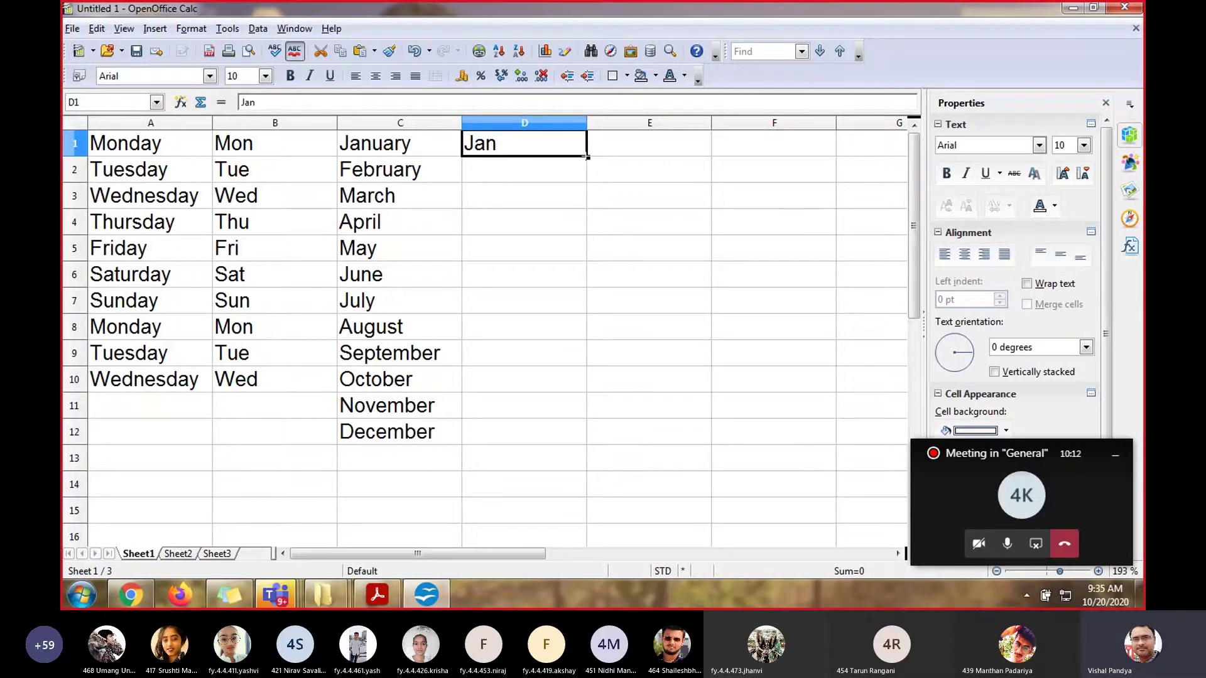
{"action": "left_click_drag", "start_coordinate": [587, 157], "coordinate": [588, 446]}
{"action": "left_click", "coordinate": [665, 378]}
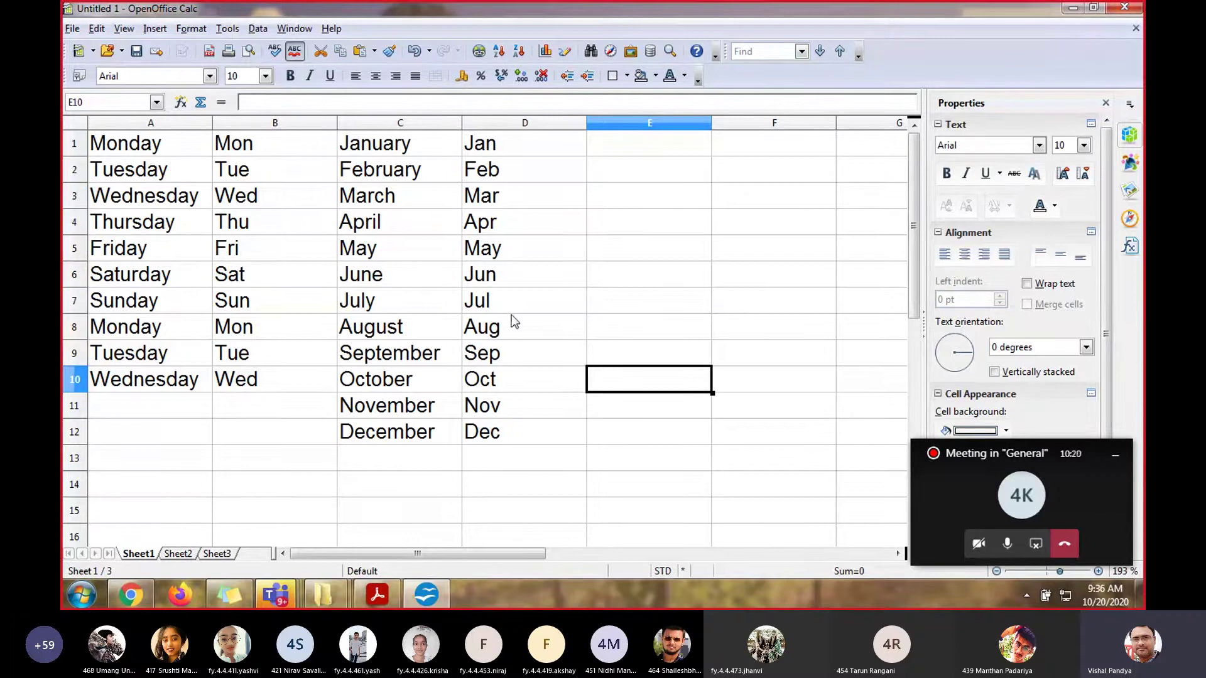
Enter Jan in E12 and extend the abbreviated months upward in reverse order to E4
{"action": "scroll", "coordinate": [517, 324], "scroll_direction": "down", "scroll_amount": 1}
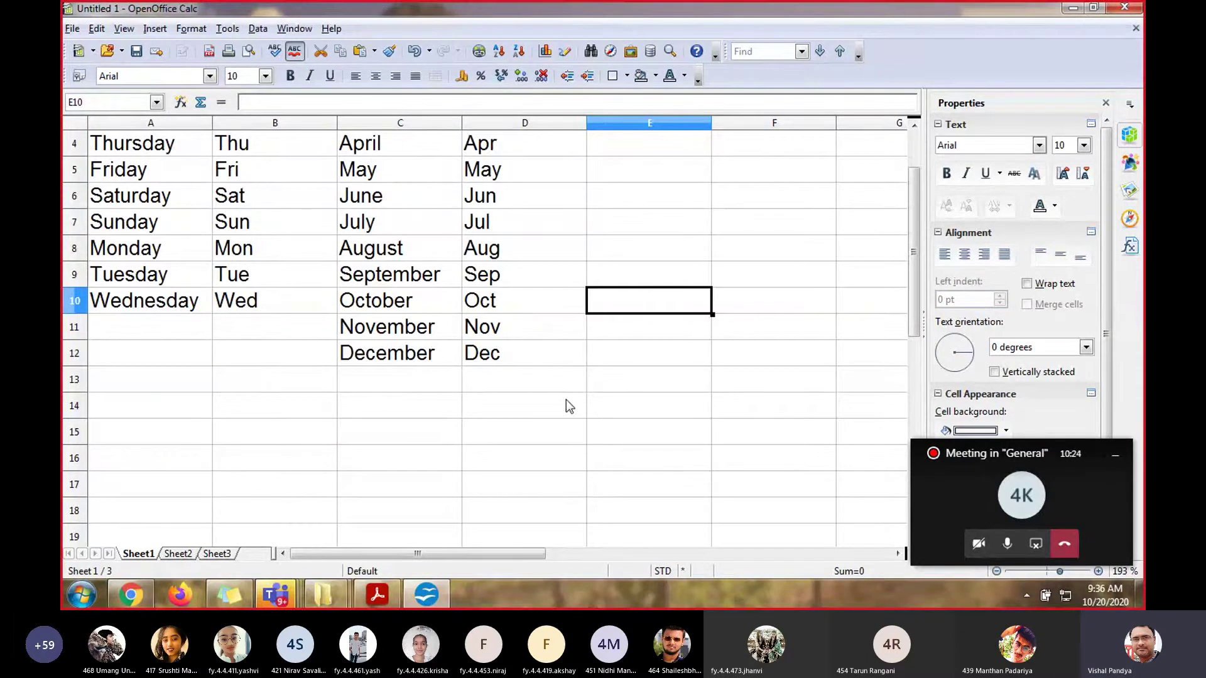
{"action": "left_click", "coordinate": [648, 361]}
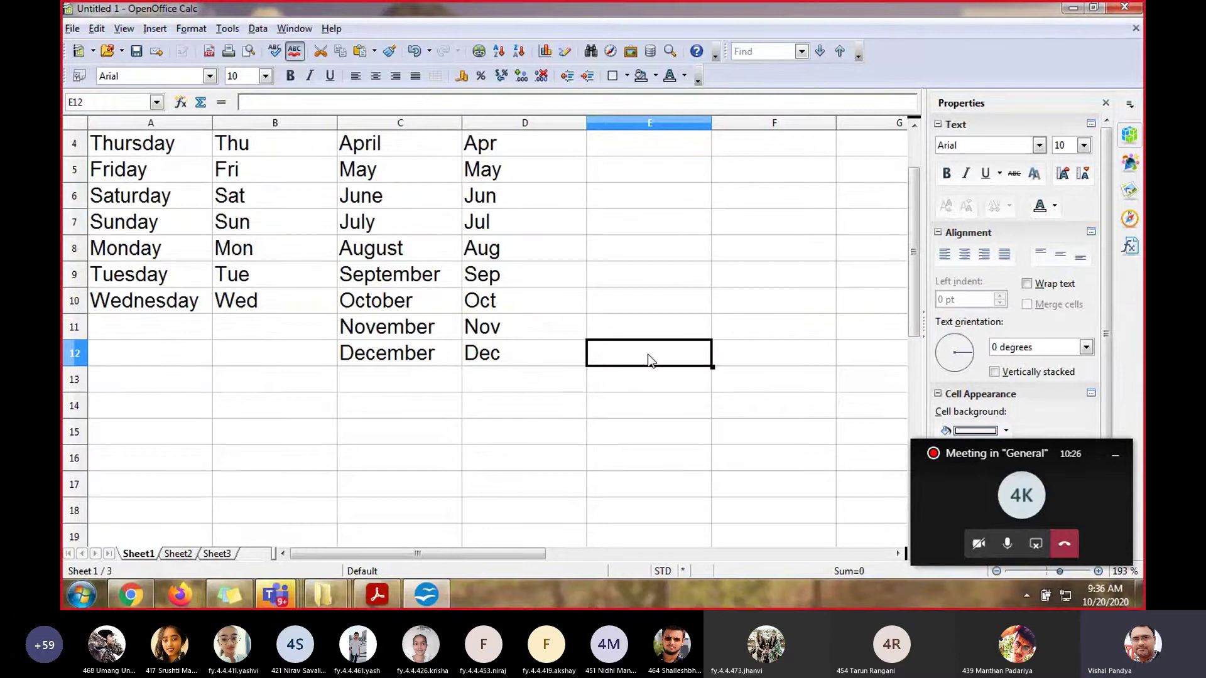
{"action": "type", "text": "Jan"}
{"action": "key", "text": "Return"}
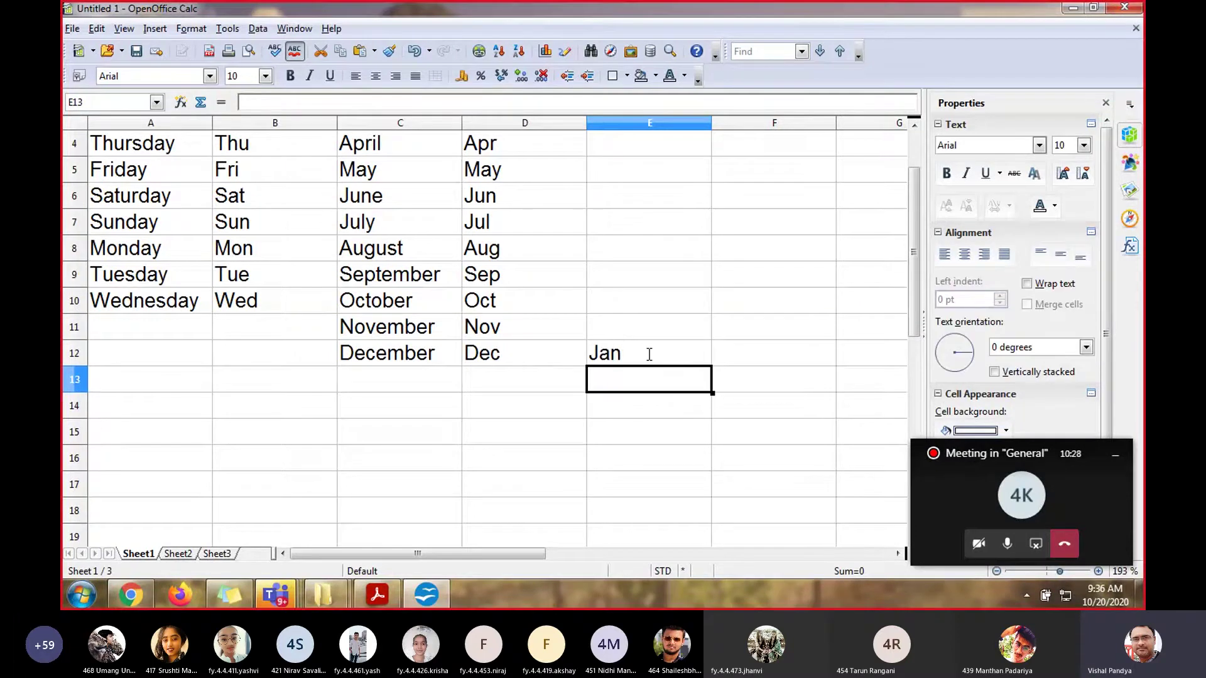
{"action": "left_click", "coordinate": [697, 359]}
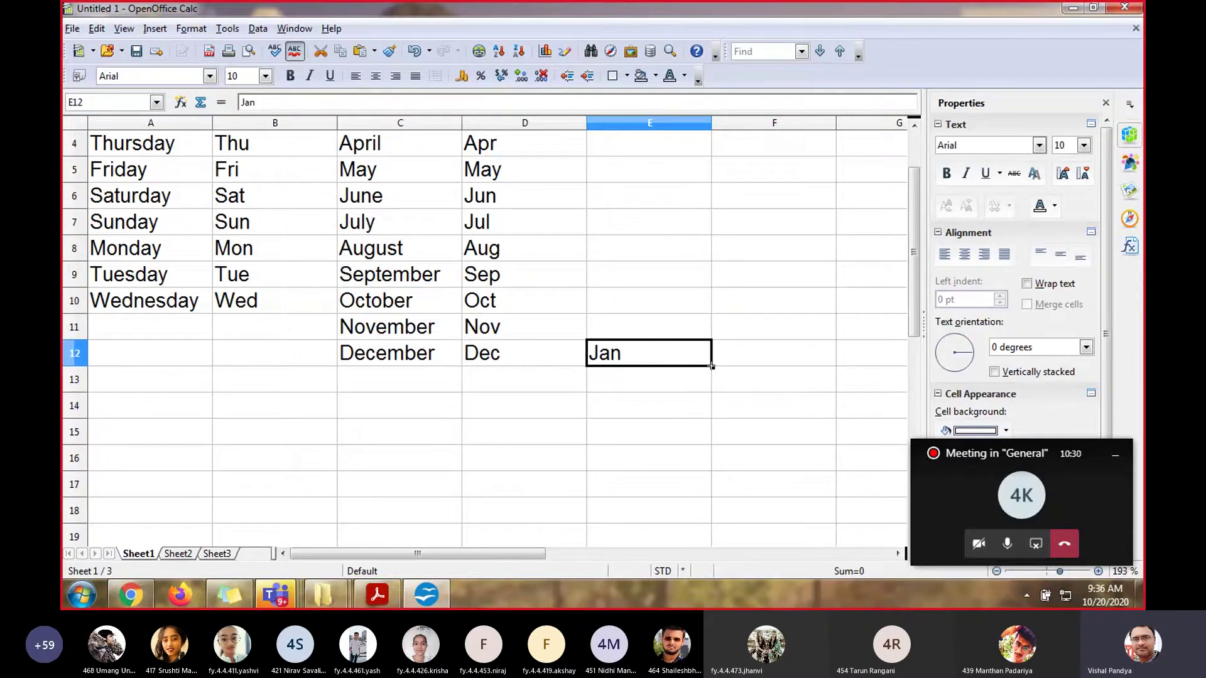
{"action": "left_click_drag", "start_coordinate": [712, 366], "coordinate": [673, 140]}
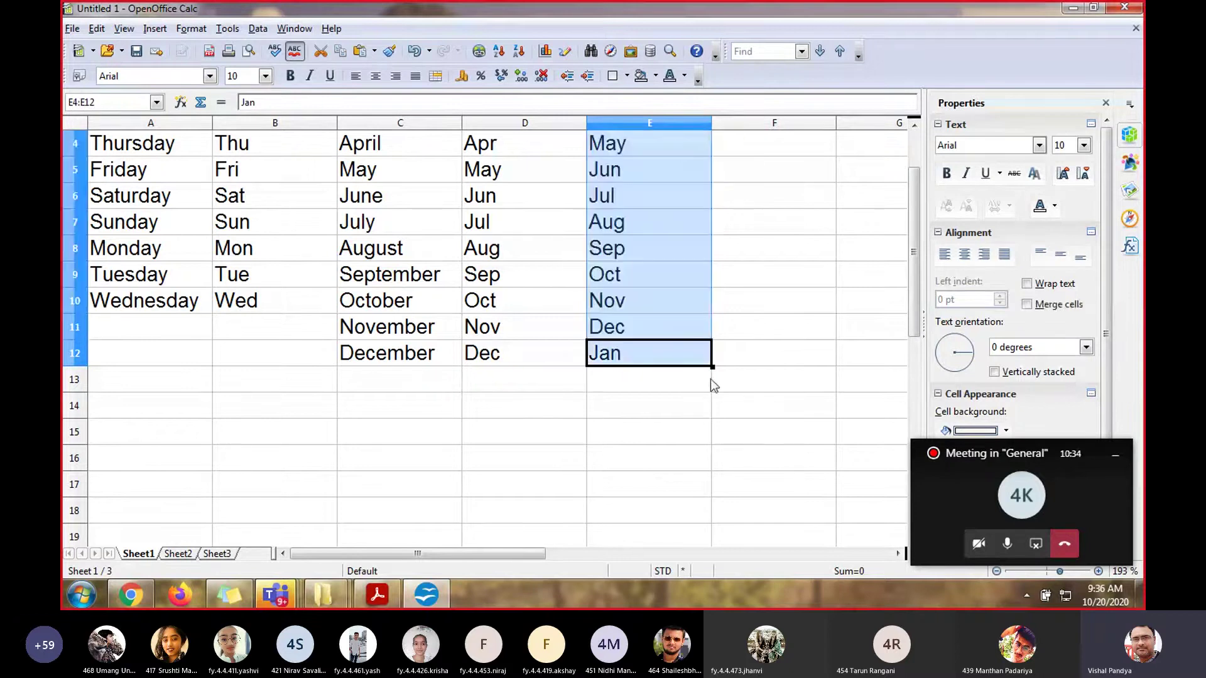
{"action": "left_click", "coordinate": [674, 331]}
{"action": "left_click", "coordinate": [677, 357]}
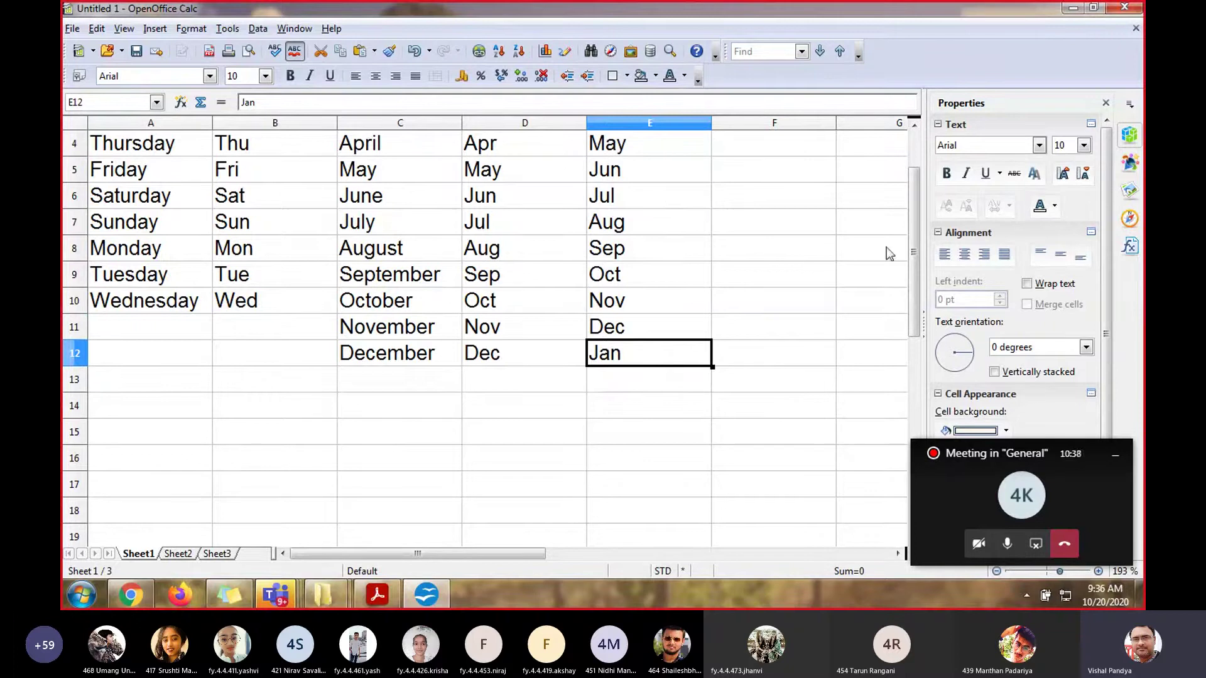
Continue the reverse month series upward from May in E4 to Feb in E1
{"action": "left_click_drag", "start_coordinate": [917, 255], "coordinate": [914, 224]}
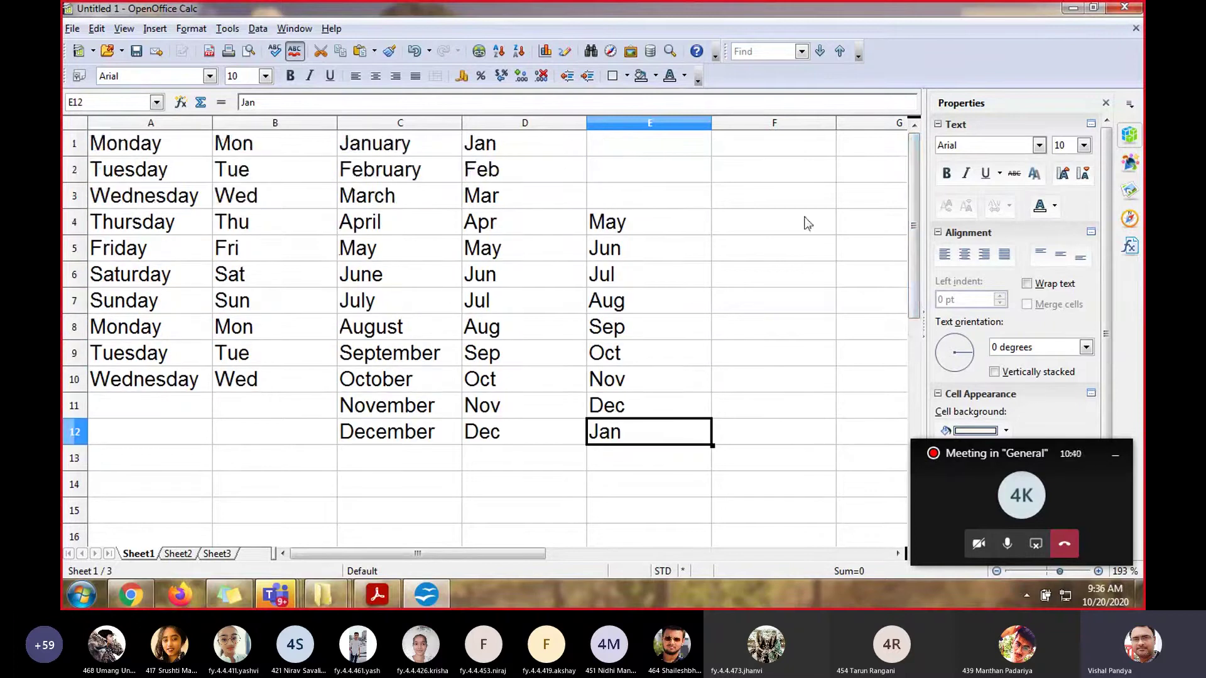
{"action": "left_click", "coordinate": [688, 231]}
{"action": "left_click_drag", "start_coordinate": [712, 237], "coordinate": [698, 142]}
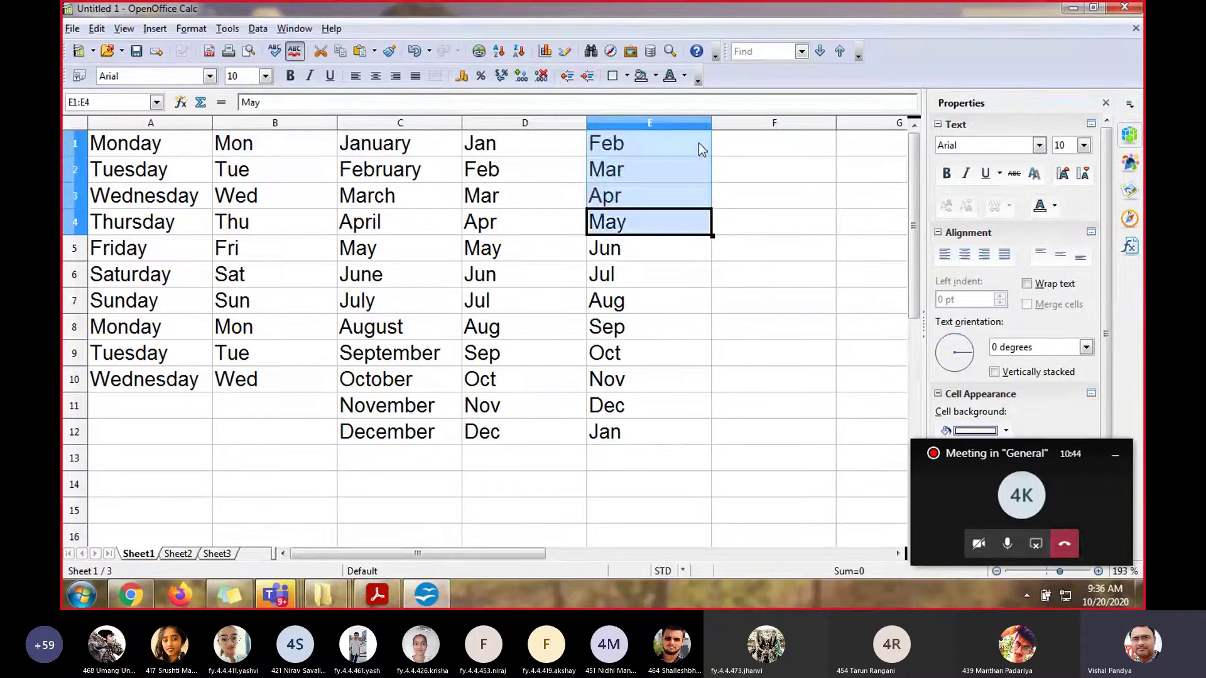
{"action": "left_click", "coordinate": [746, 216]}
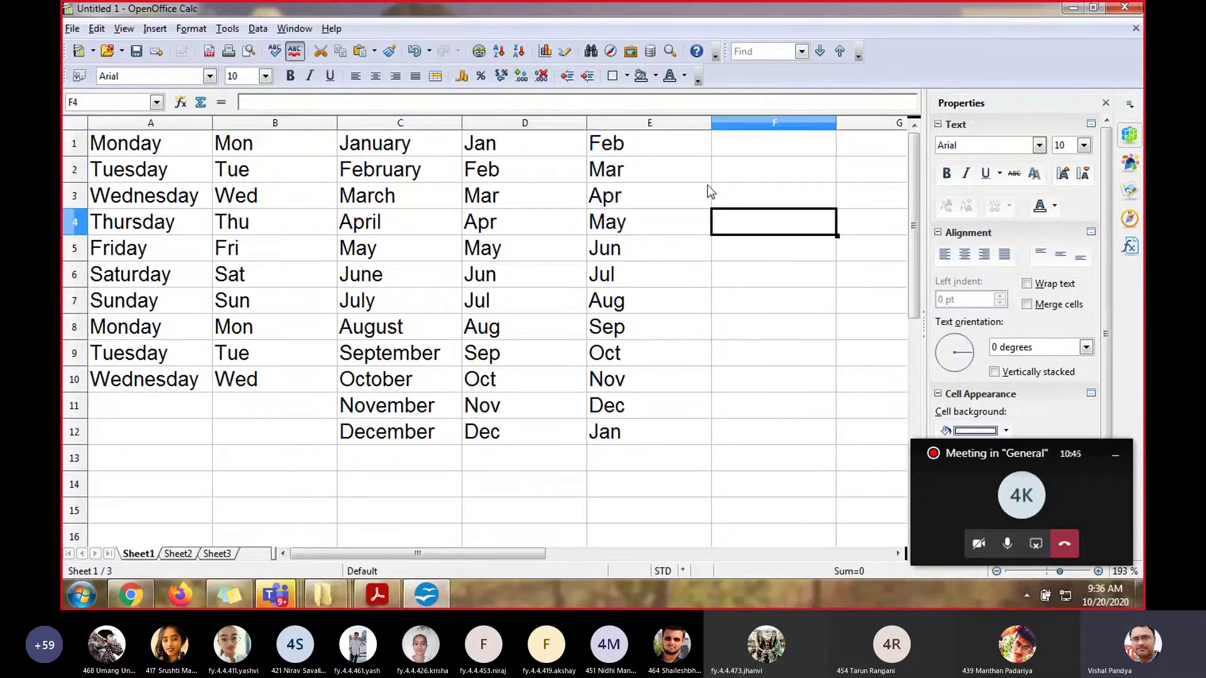
{"action": "left_click", "coordinate": [672, 153]}
{"action": "left_click", "coordinate": [655, 167]}
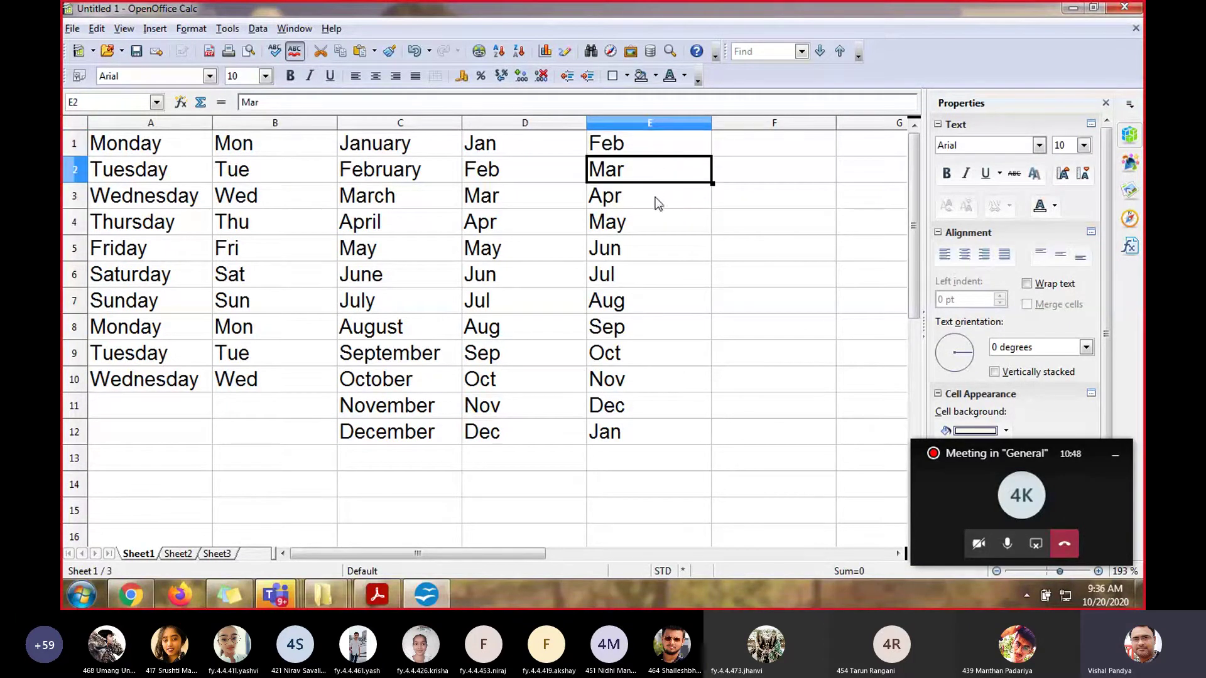
{"action": "left_click", "coordinate": [655, 218]}
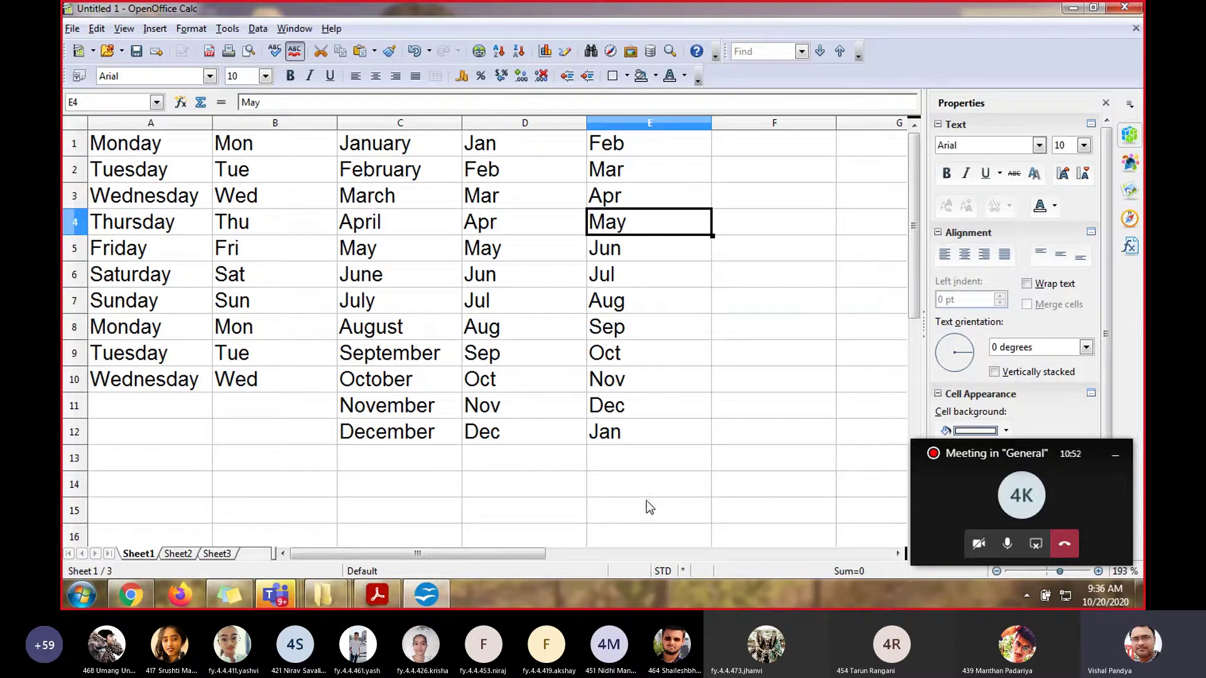
{"action": "left_click", "coordinate": [655, 328]}
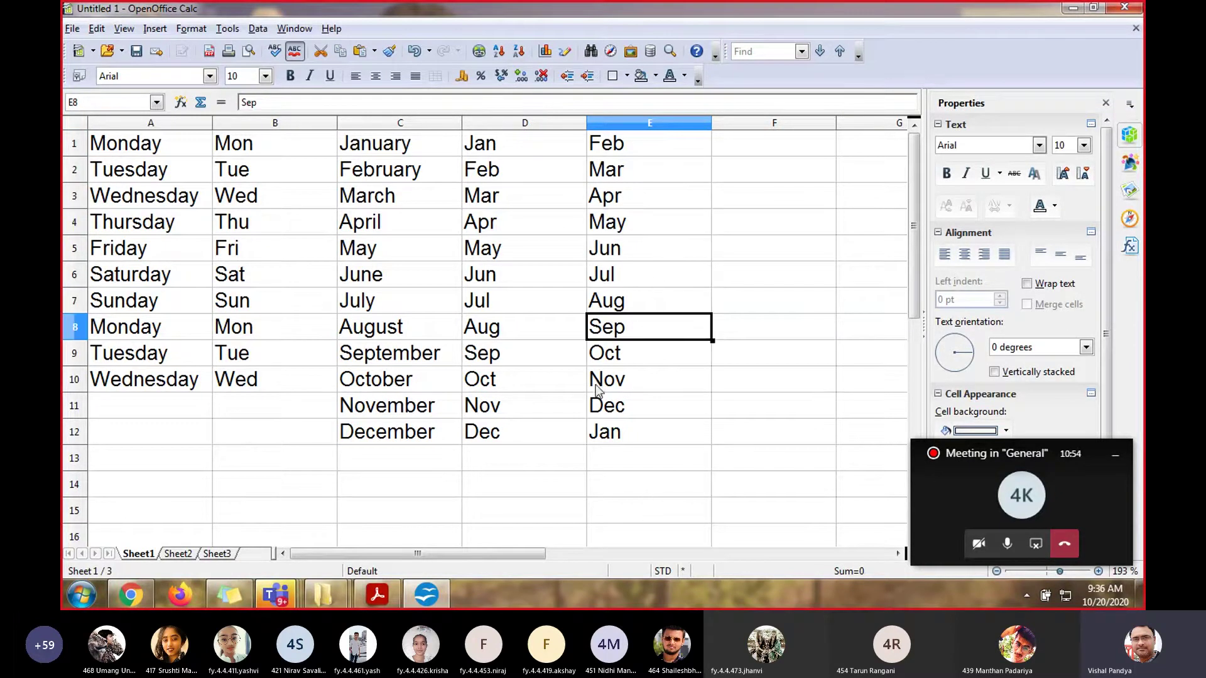
Clear Jan from E12 by shrinking the cell's fill range inward
{"action": "left_click", "coordinate": [626, 441]}
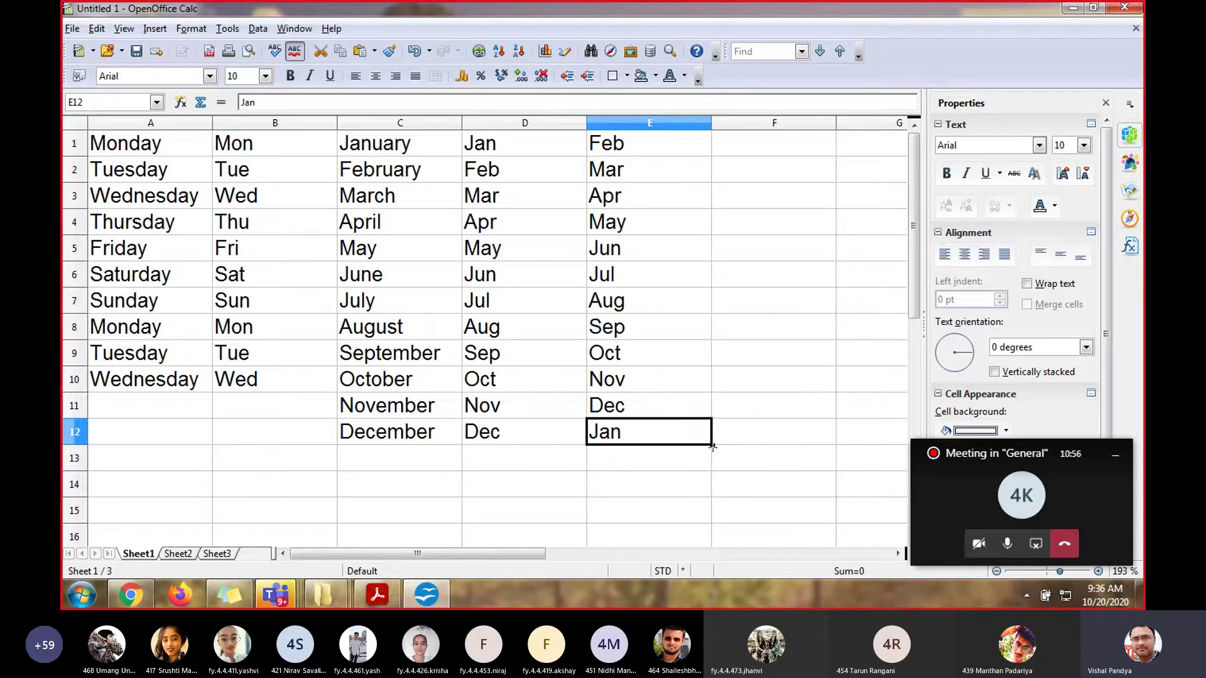
{"action": "left_click_drag", "start_coordinate": [712, 445], "coordinate": [622, 446]}
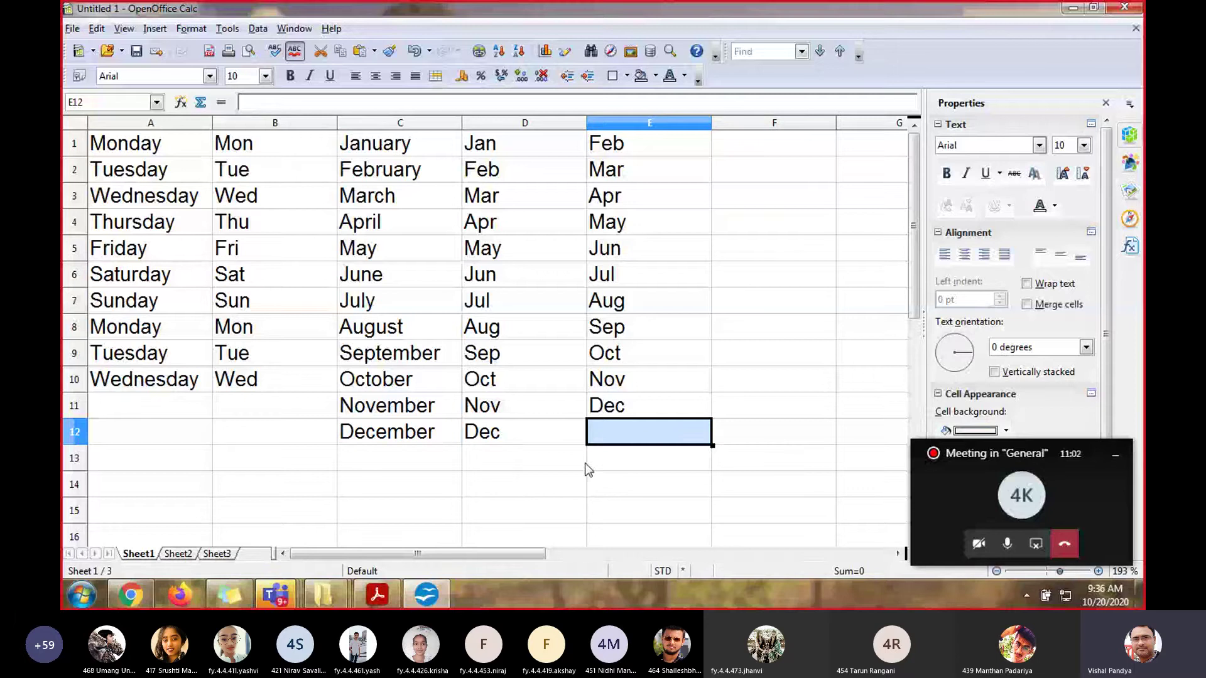
{"action": "left_click", "coordinate": [586, 462]}
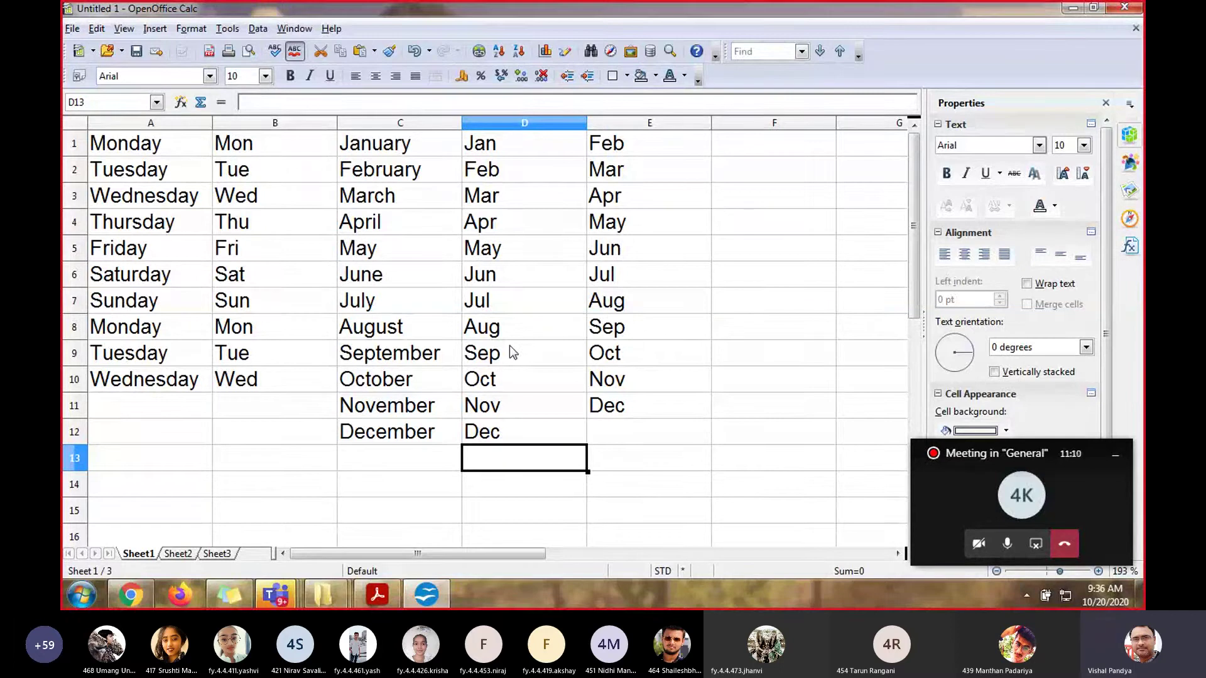
{"action": "left_click", "coordinate": [771, 226]}
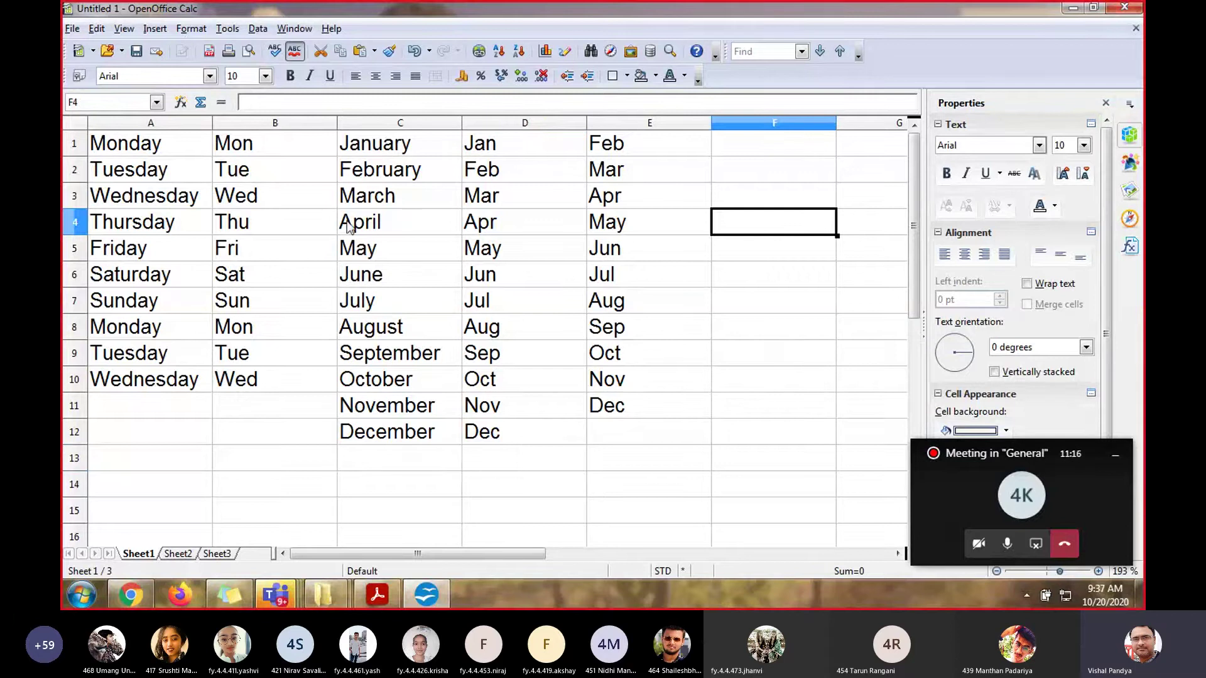
Select A1, minimize the floating meeting window and magnify the screen
{"action": "left_click", "coordinate": [181, 150]}
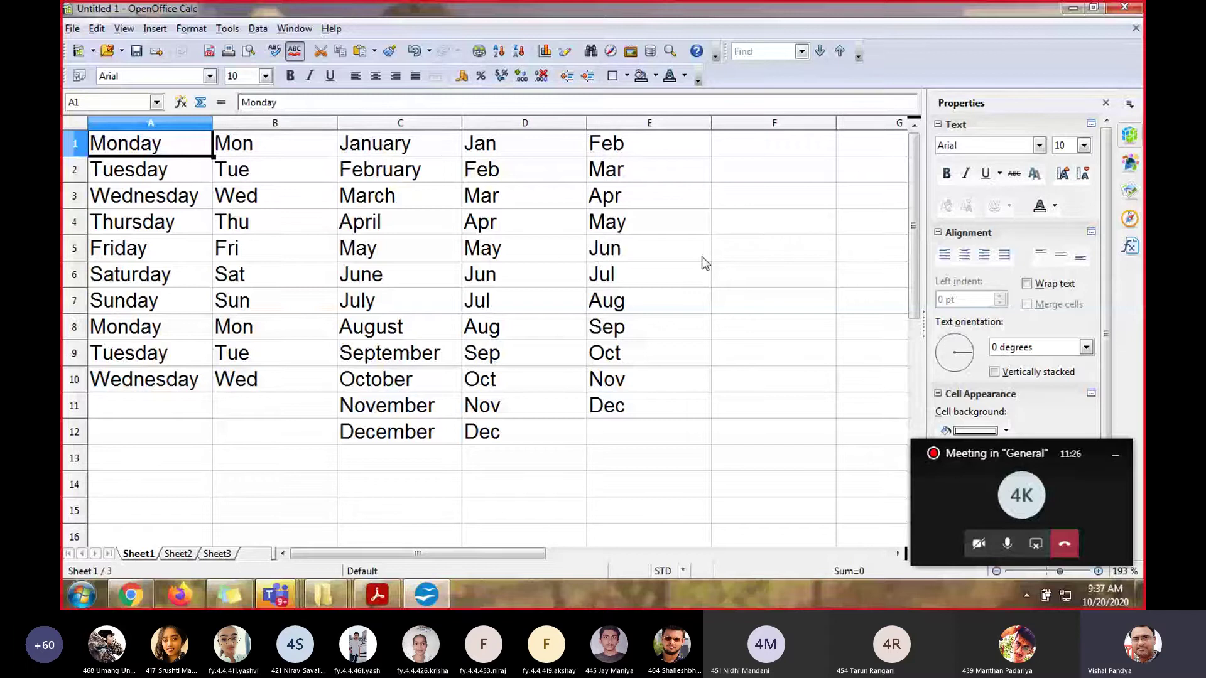
{"action": "left_click", "coordinate": [1113, 462]}
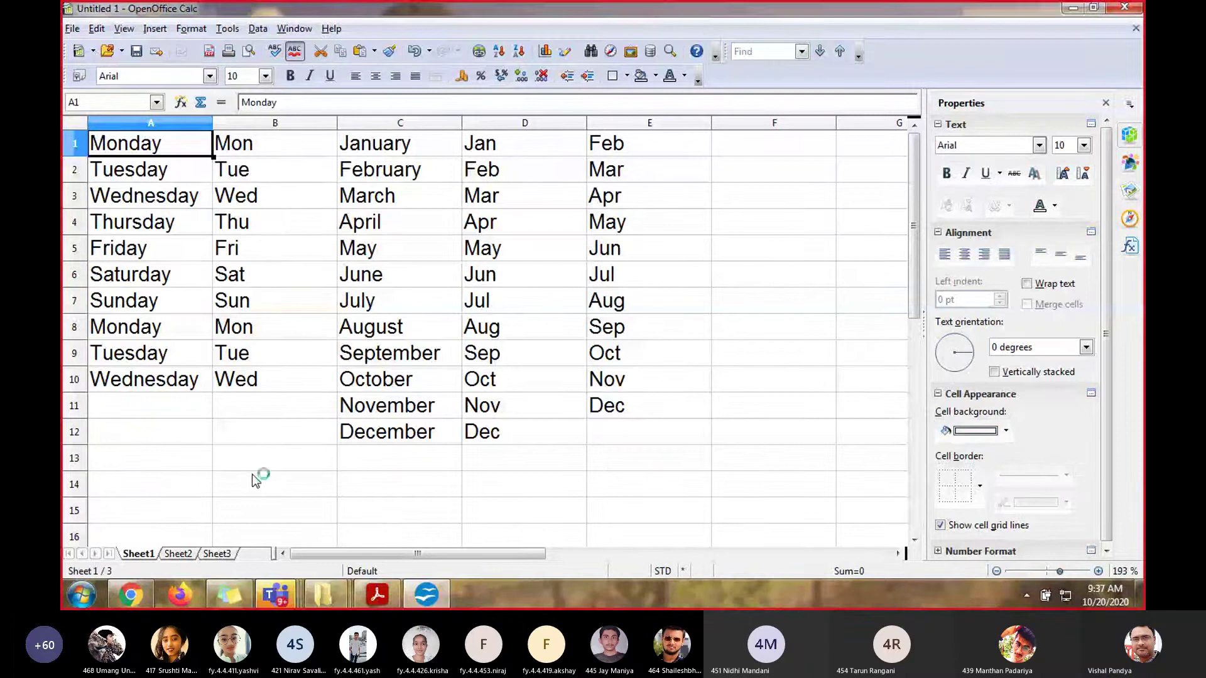
{"action": "key", "text": "super+plus"}
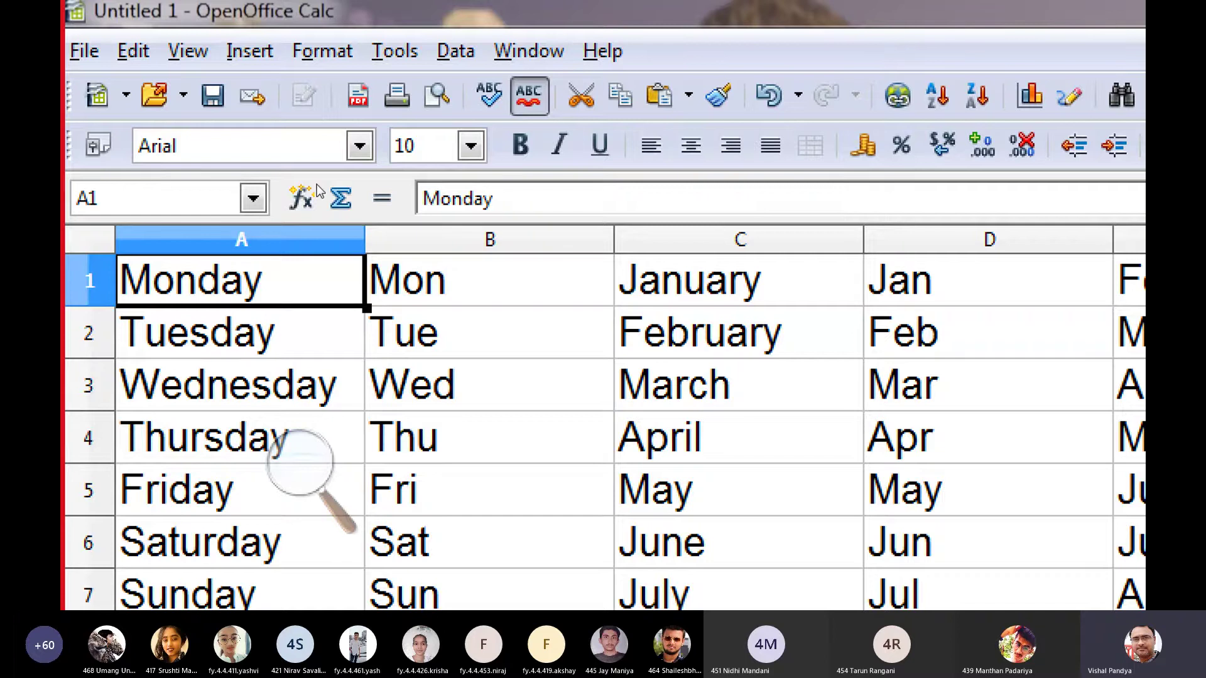
Move the cell selection from A1 through A2 to B3 and open Format Cells for B3
{"action": "key", "text": "Down"}
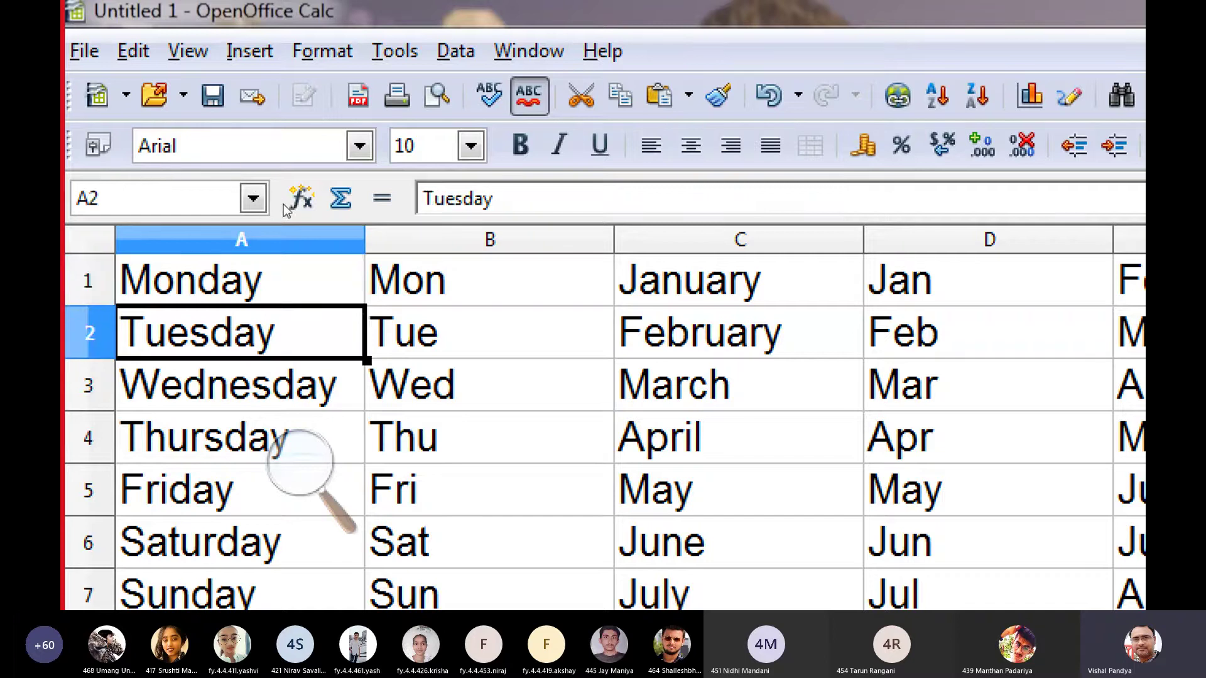
{"action": "key", "text": "Right"}
{"action": "key", "text": "Down"}
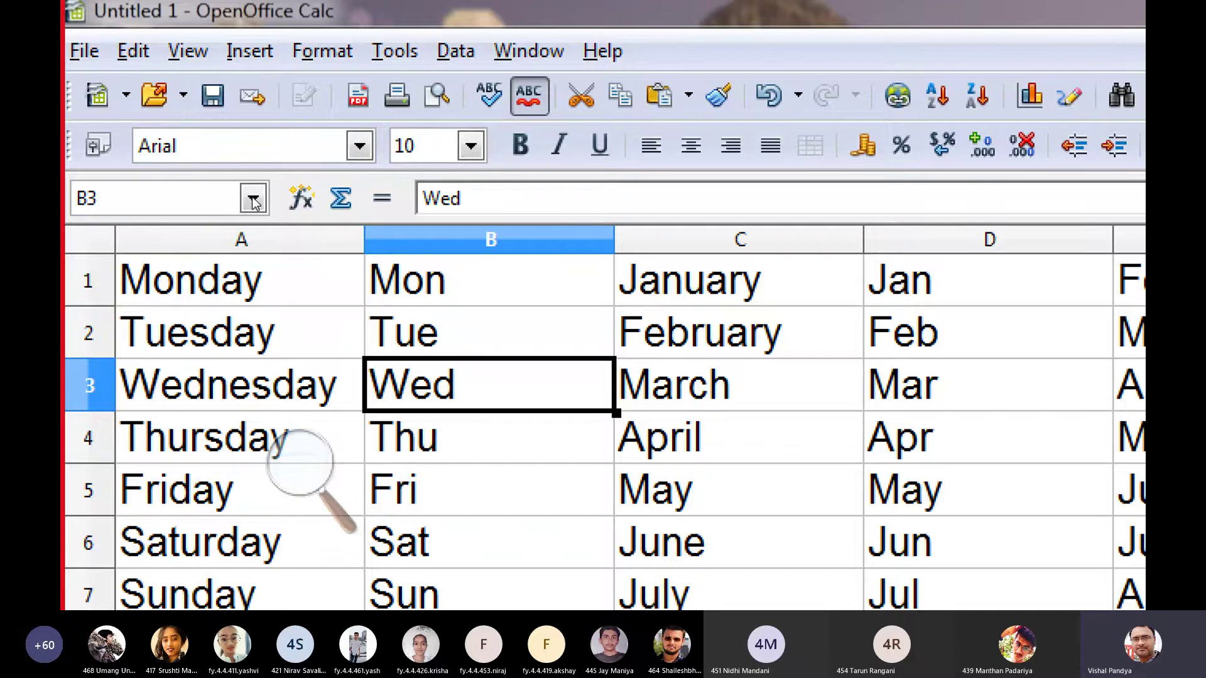
{"action": "key", "text": "shift+F10"}
{"action": "key", "text": "Down"}
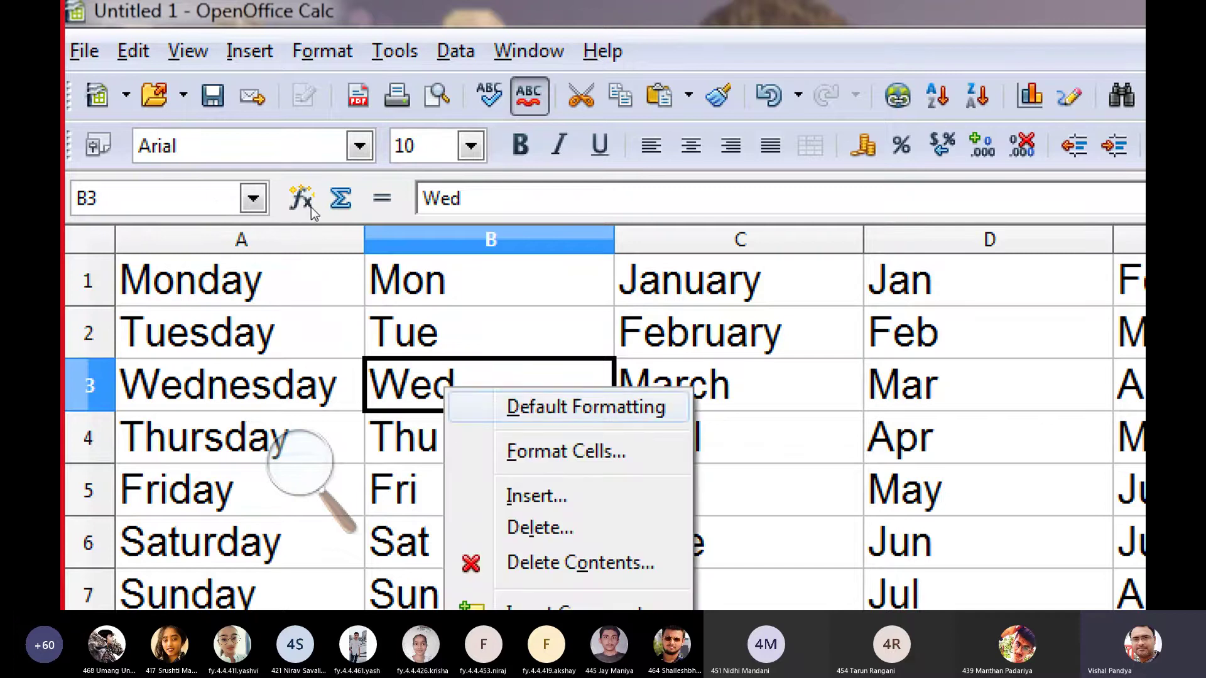
{"action": "key", "text": "Down"}
{"action": "key", "text": "Return"}
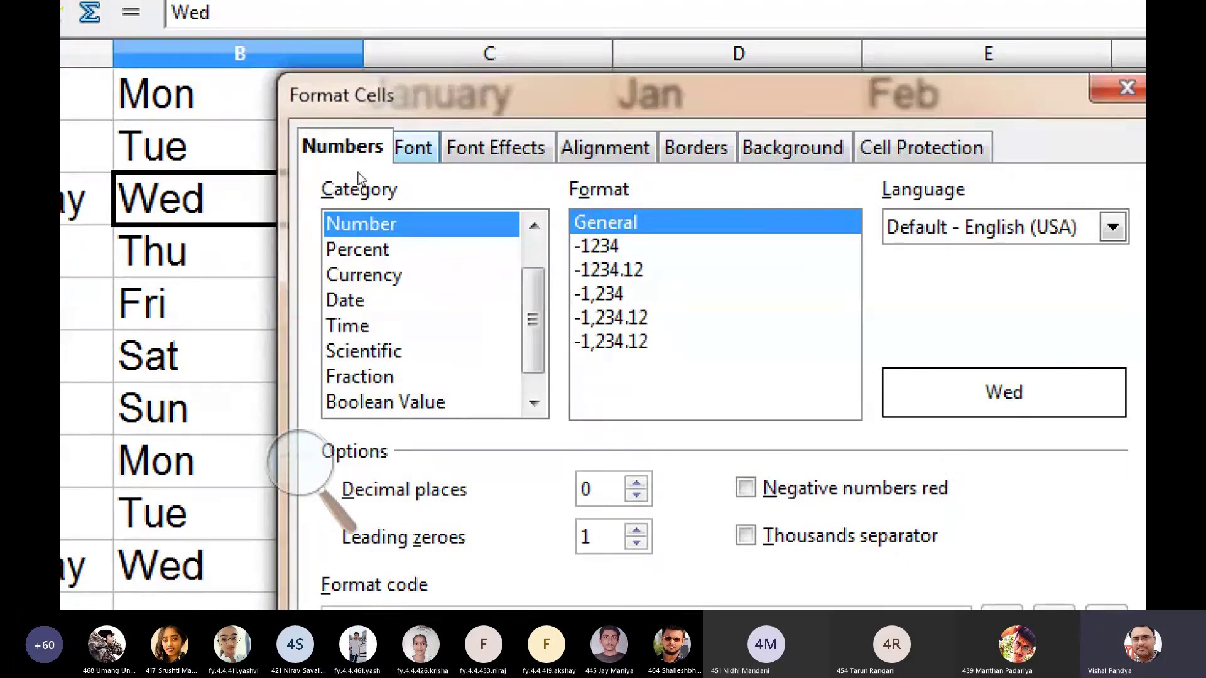
Review the Font, Font Effects, Alignment, Borders, Background and Cell Protection settings for B3, and close the dialog
{"action": "left_click", "coordinate": [402, 150]}
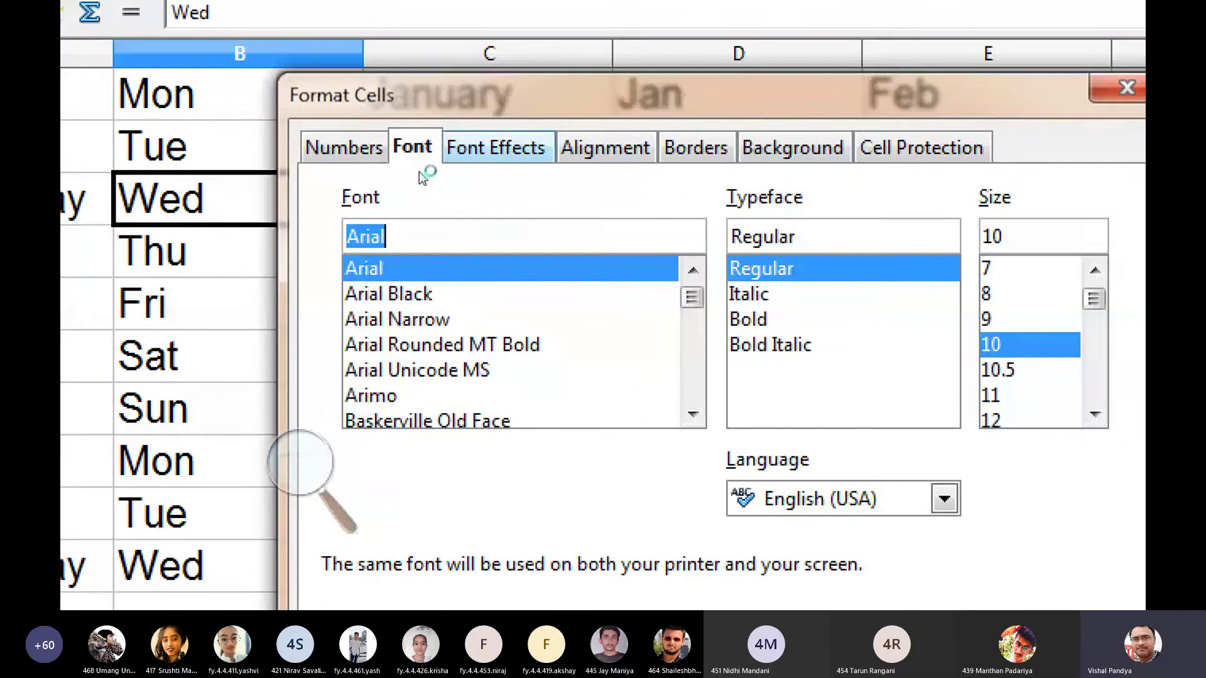
{"action": "key", "text": "ctrl+Page_Down"}
{"action": "key", "text": "ctrl+Page_Down"}
{"action": "key", "text": "ctrl+Page_Down"}
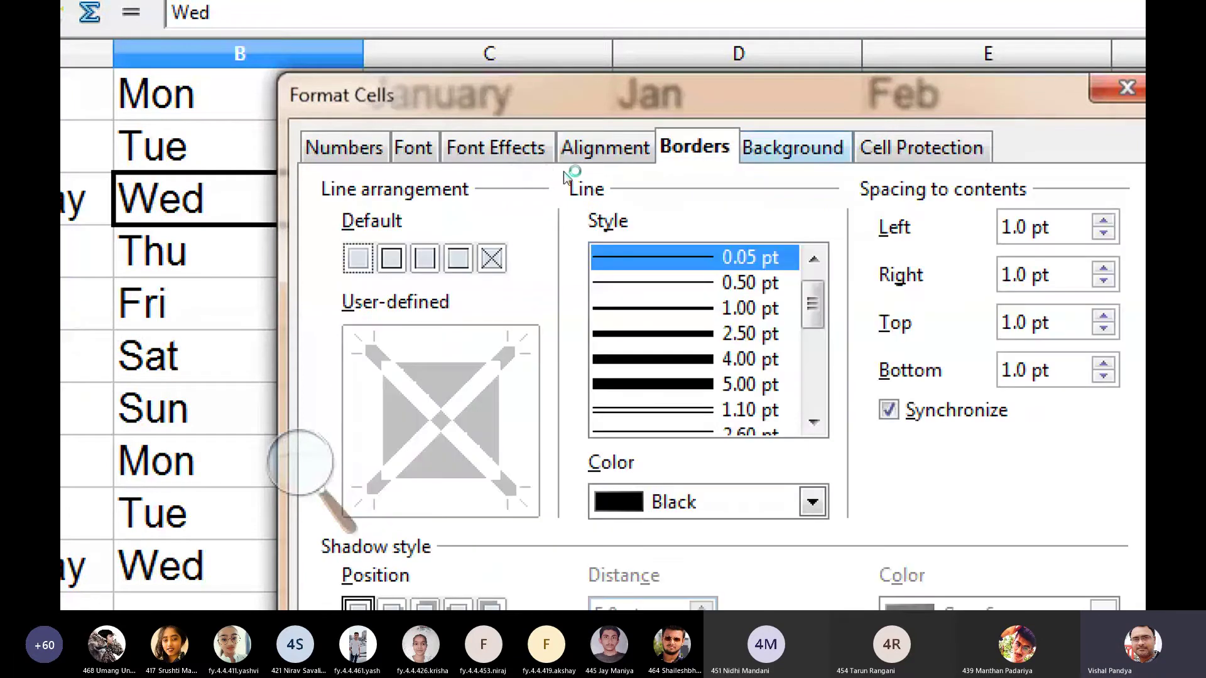
{"action": "key", "text": "ctrl+Page_Down"}
{"action": "key", "text": "ctrl+Page_Down"}
{"action": "left_click", "coordinate": [1077, 101]}
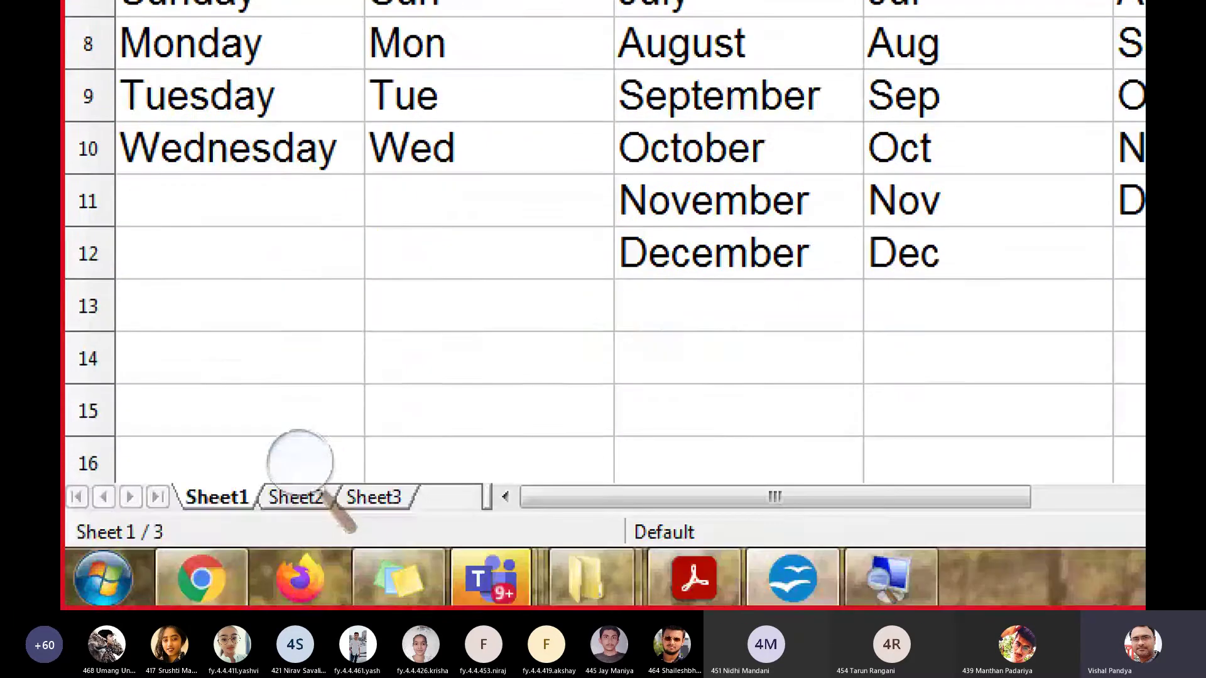
{"action": "mouse_move", "coordinate": [201, 578]}
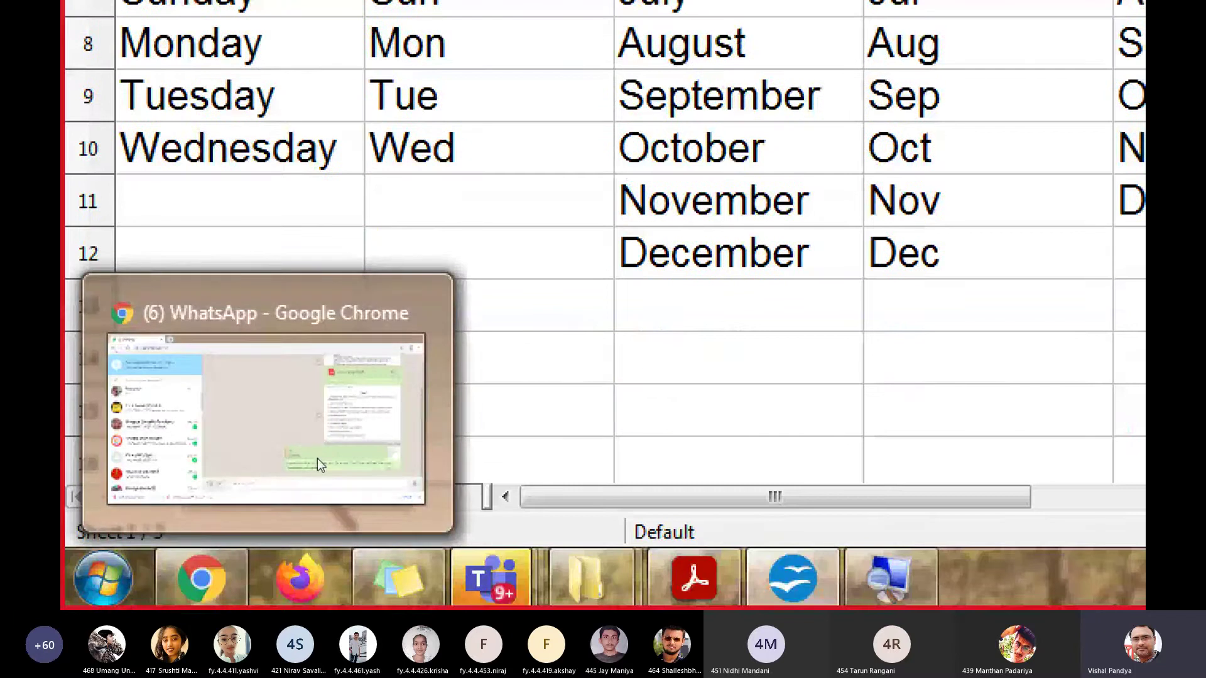
{"action": "left_click", "coordinate": [318, 458]}
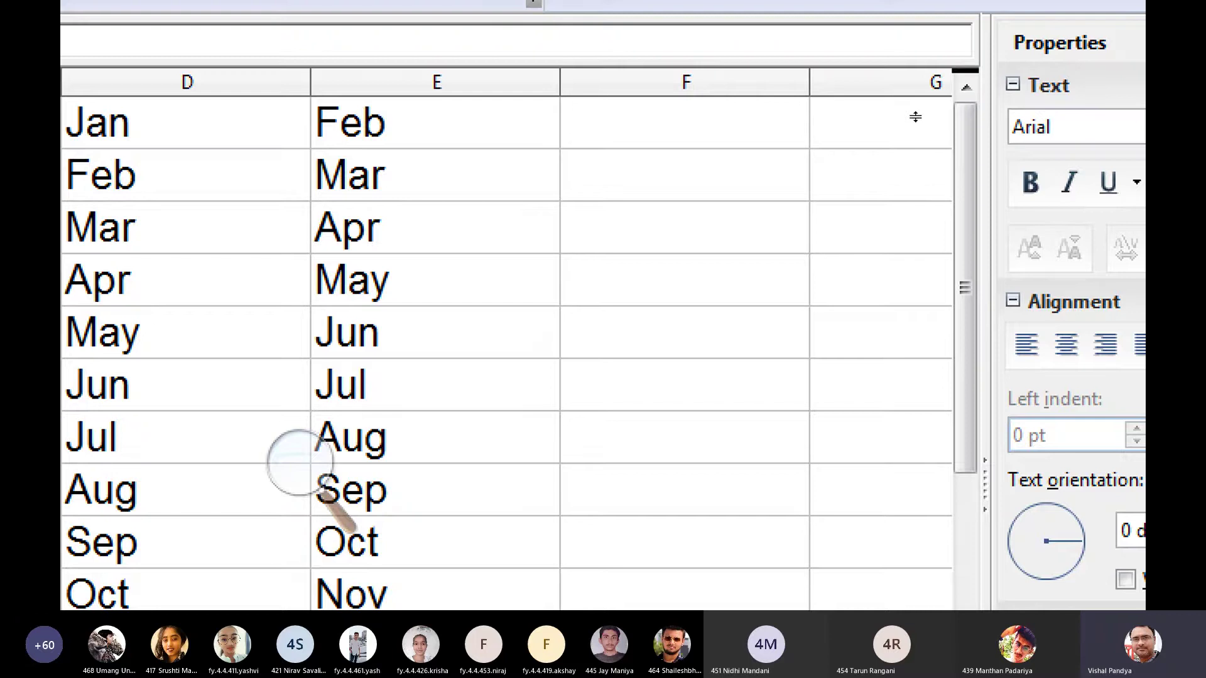
Split the sheet view horizontally across row 5, and remove that split
{"action": "left_click_drag", "start_coordinate": [915, 118], "coordinate": [914, 248]}
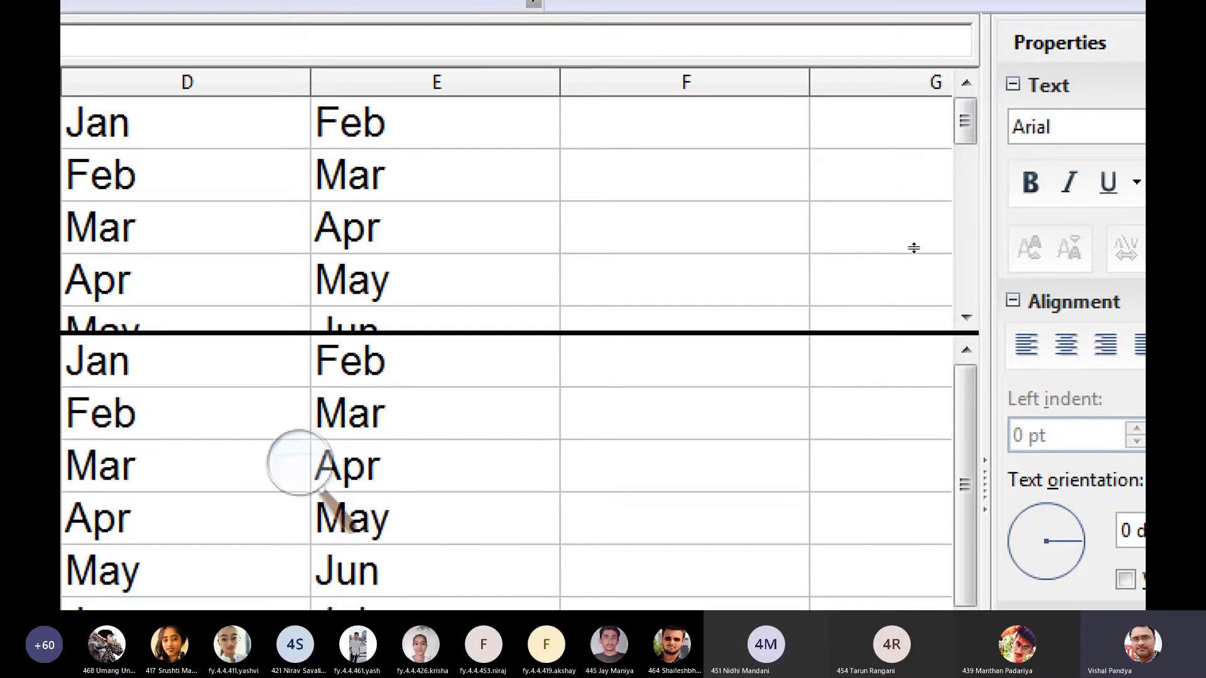
{"action": "left_click_drag", "start_coordinate": [914, 248], "coordinate": [913, 134]}
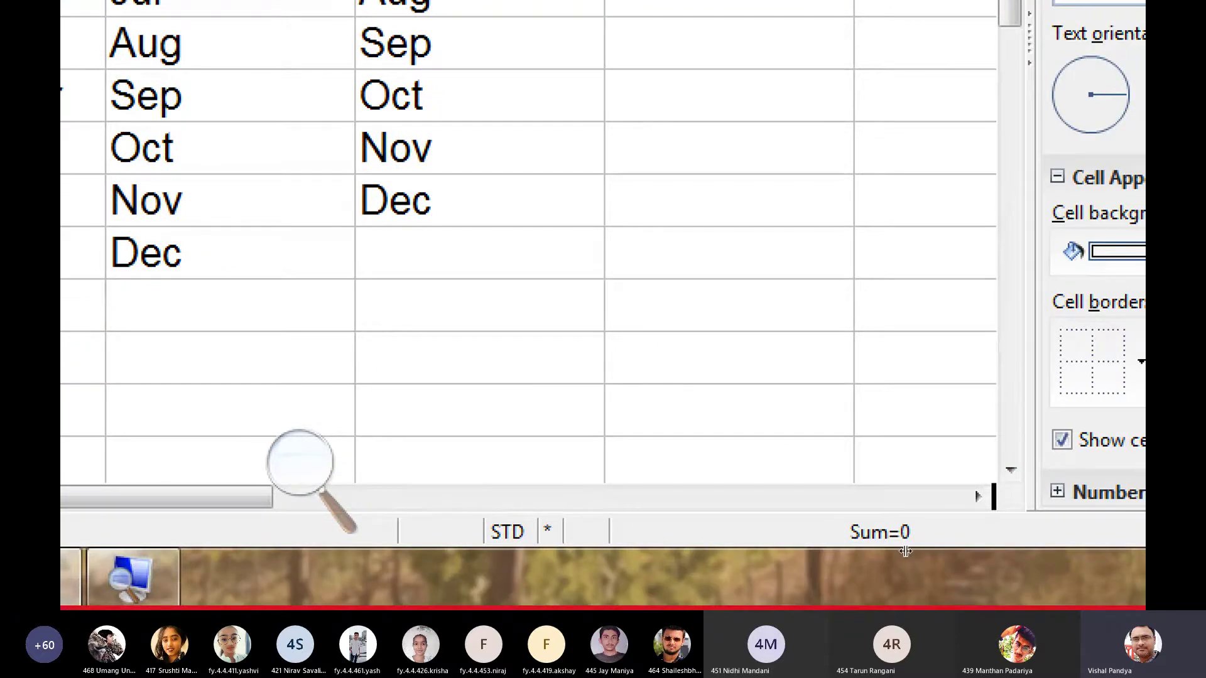
Split the sheet view vertically within column C, show the first columns again in the second pane, and remove the split
{"action": "left_click_drag", "start_coordinate": [904, 551], "coordinate": [426, 554]}
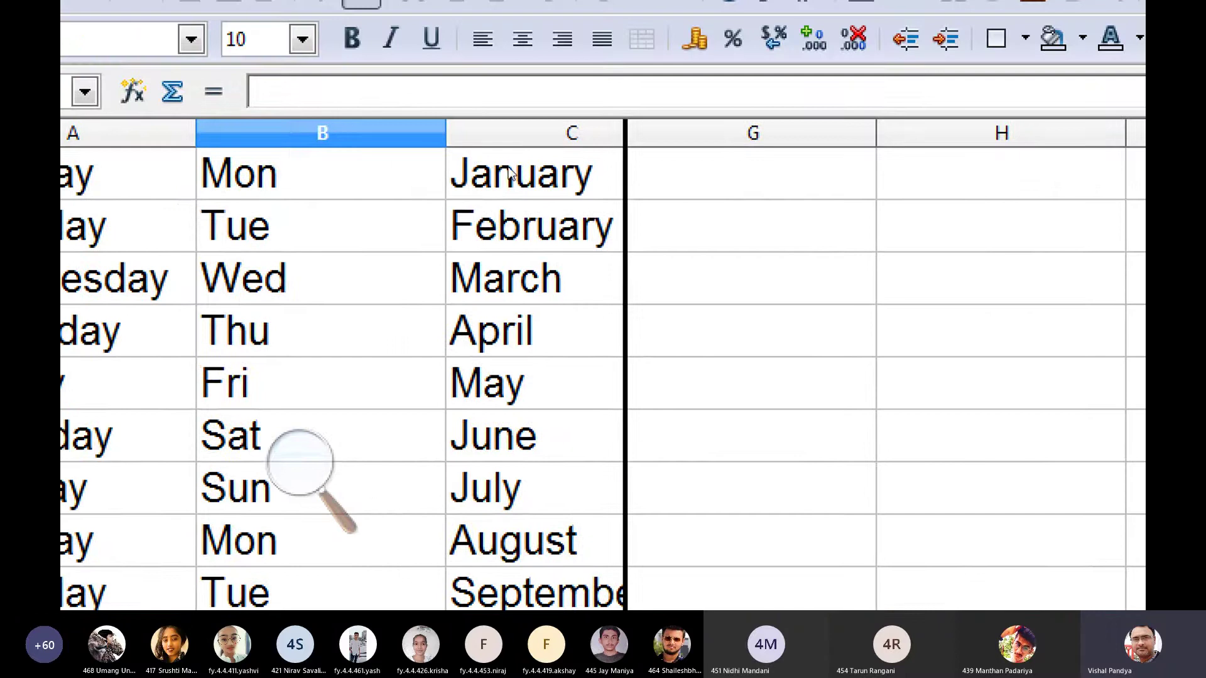
{"action": "key", "text": "Left"}
{"action": "key", "text": "Left"}
{"action": "key", "text": "Left"}
{"action": "key", "text": "Left"}
{"action": "key", "text": "Left"}
{"action": "key", "text": "Left"}
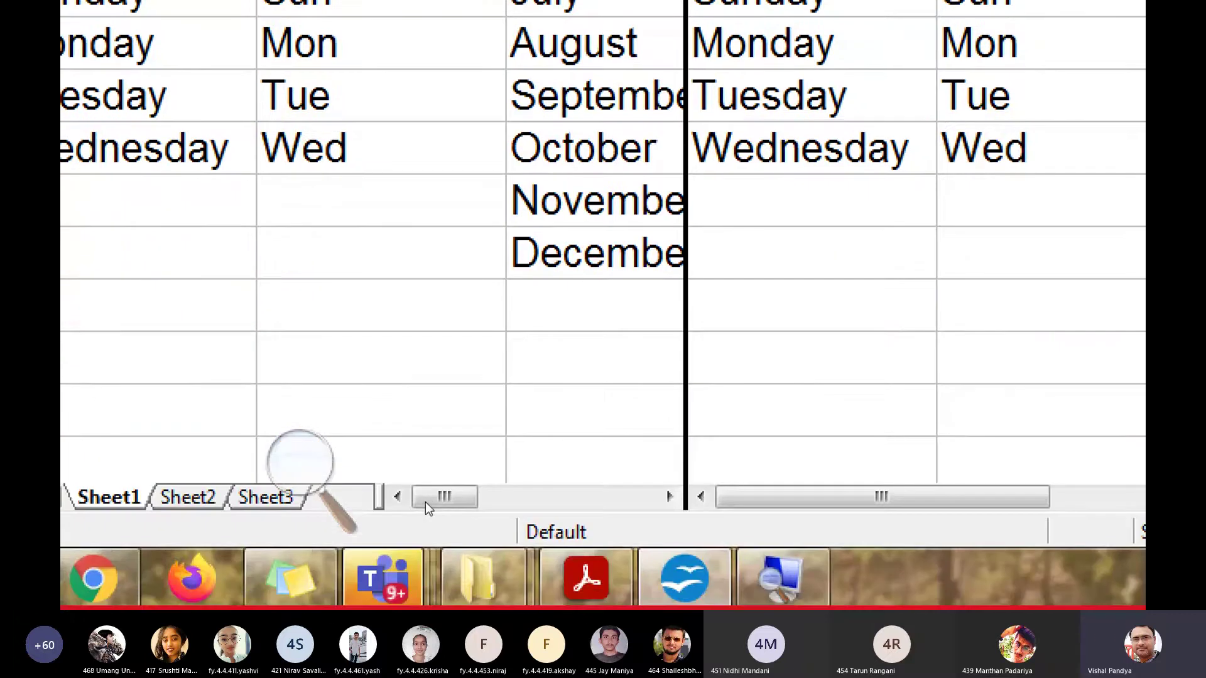
{"action": "left_click_drag", "start_coordinate": [429, 502], "coordinate": [998, 503]}
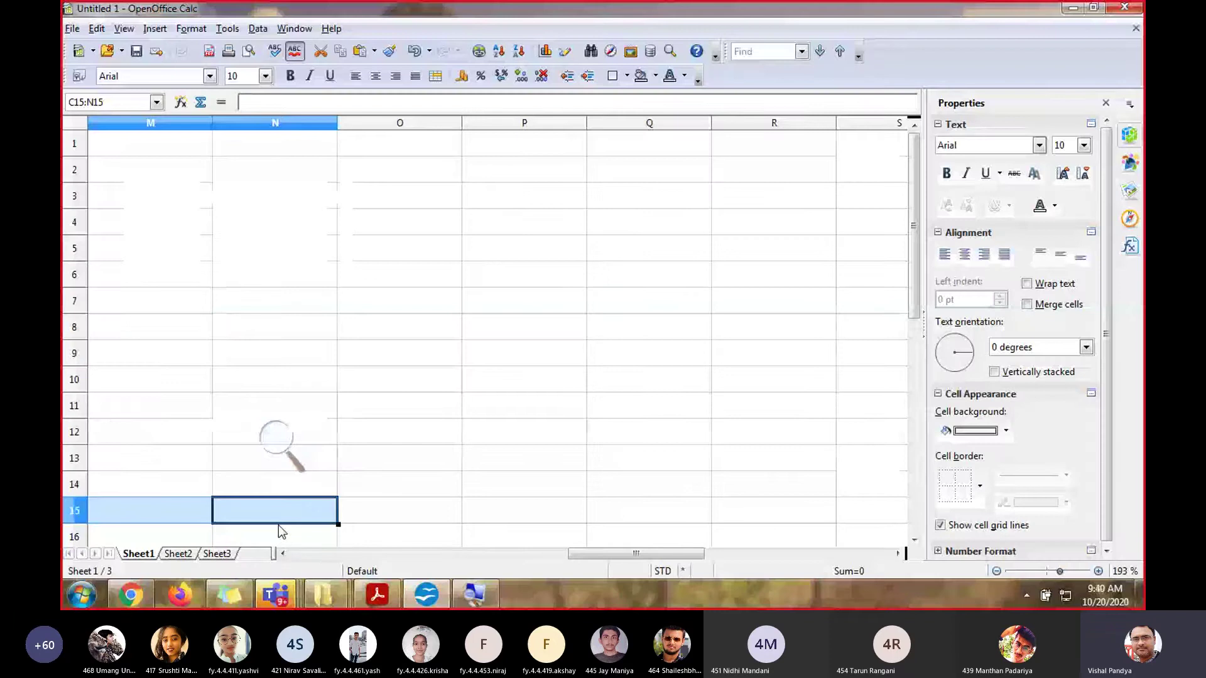
Split the window at A15 and move the divider up to just below row 9
{"action": "left_click", "coordinate": [278, 517]}
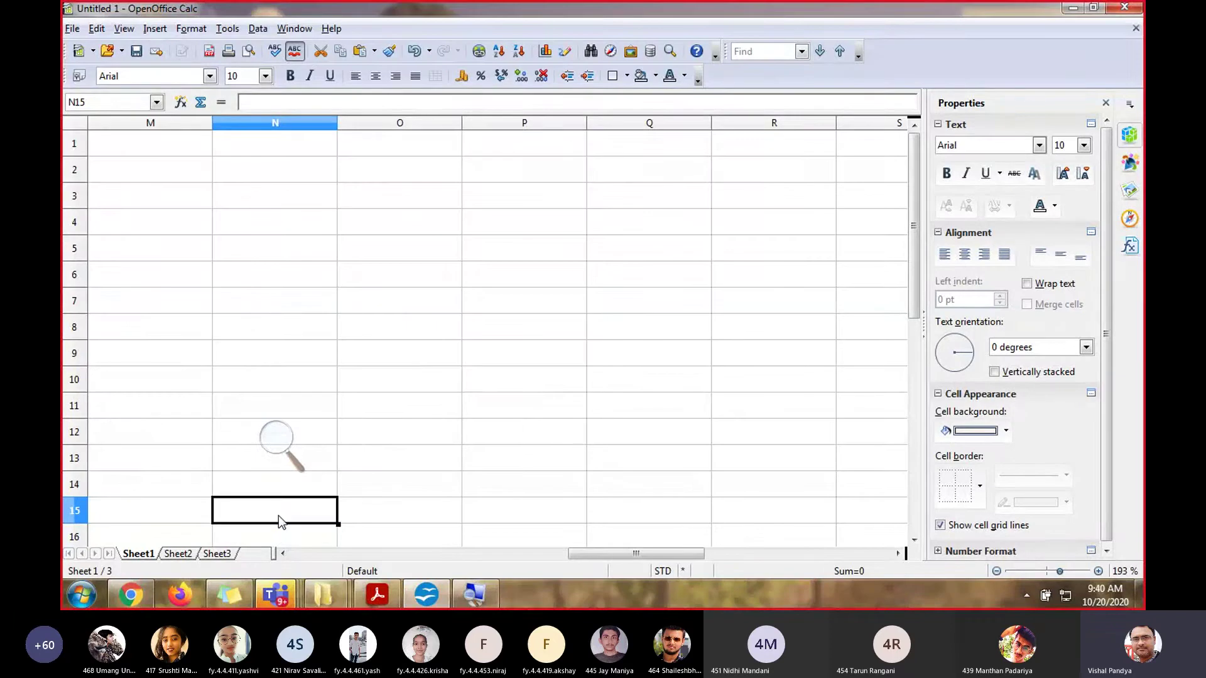
{"action": "key", "text": "Home"}
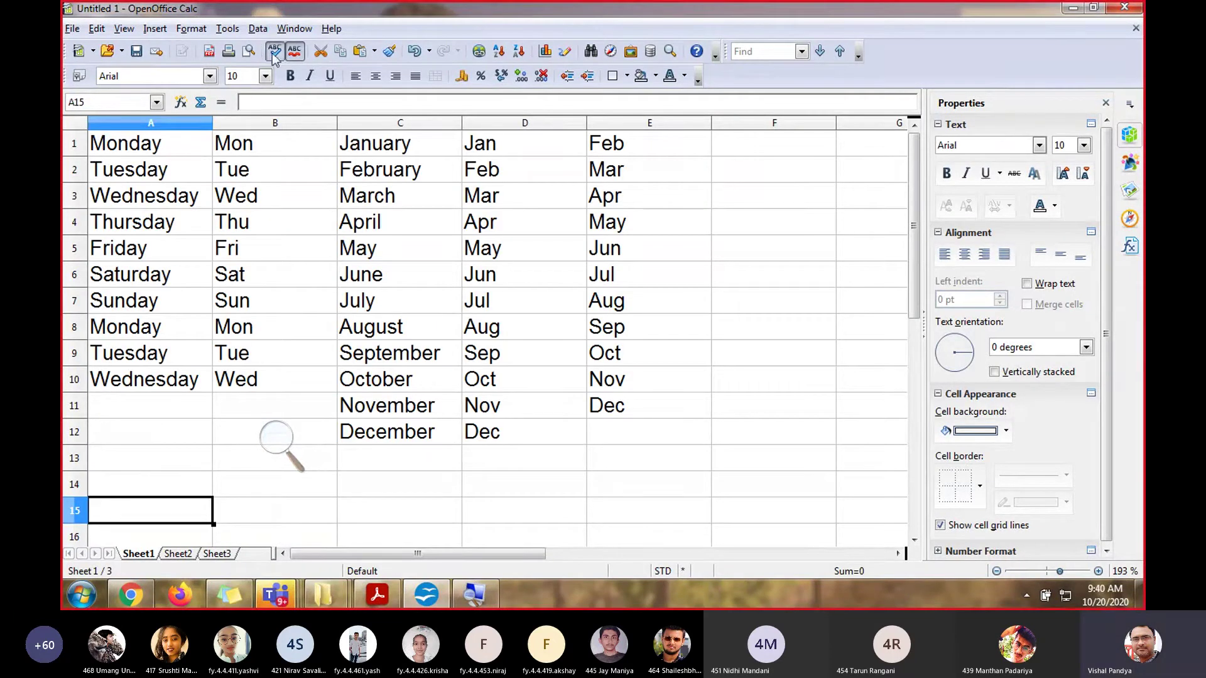
{"action": "left_click", "coordinate": [296, 30]}
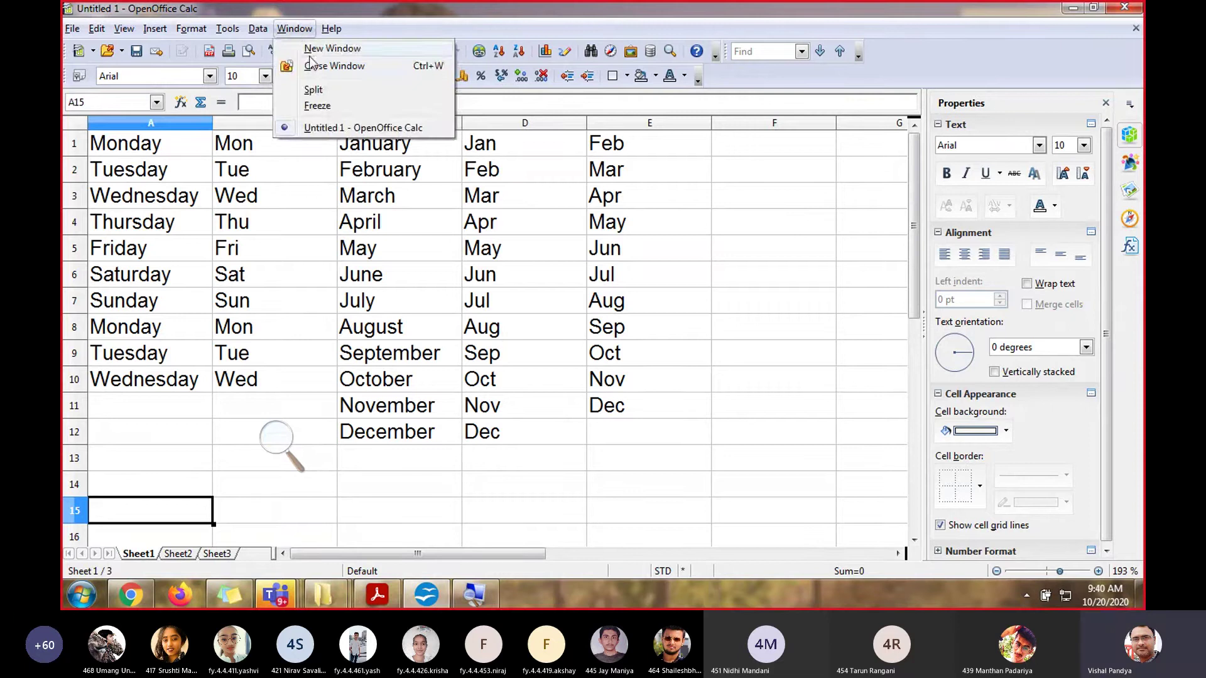
{"action": "left_click", "coordinate": [326, 90]}
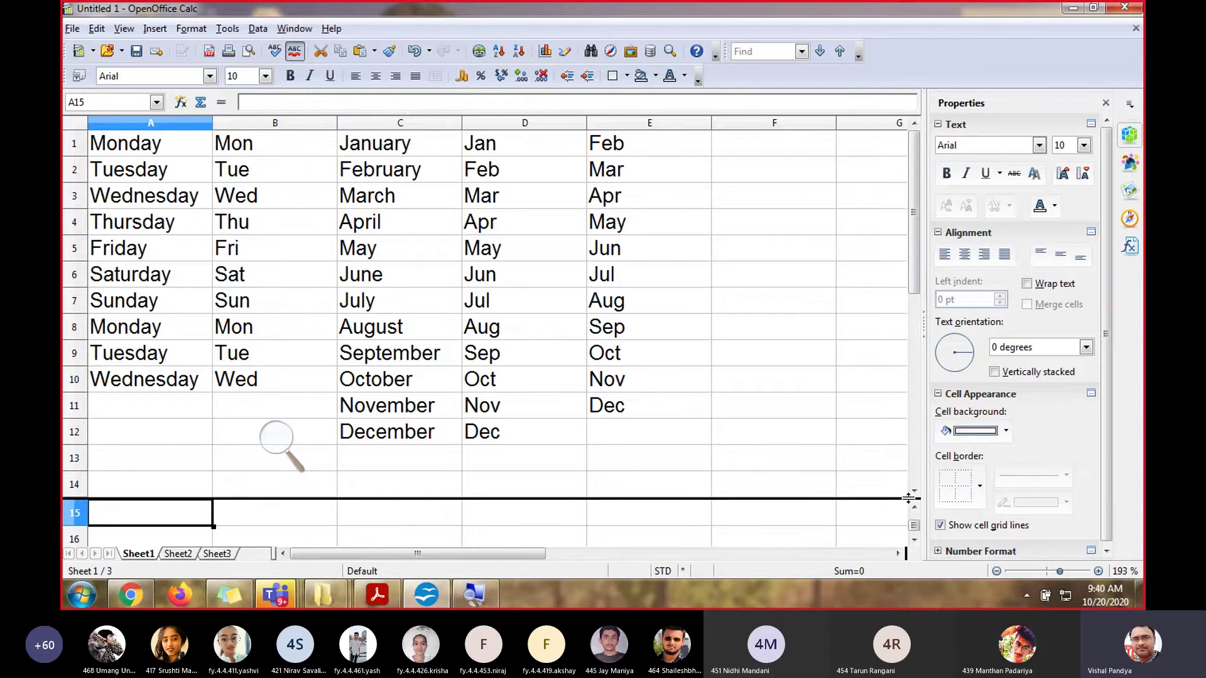
{"action": "left_click_drag", "start_coordinate": [881, 499], "coordinate": [842, 368]}
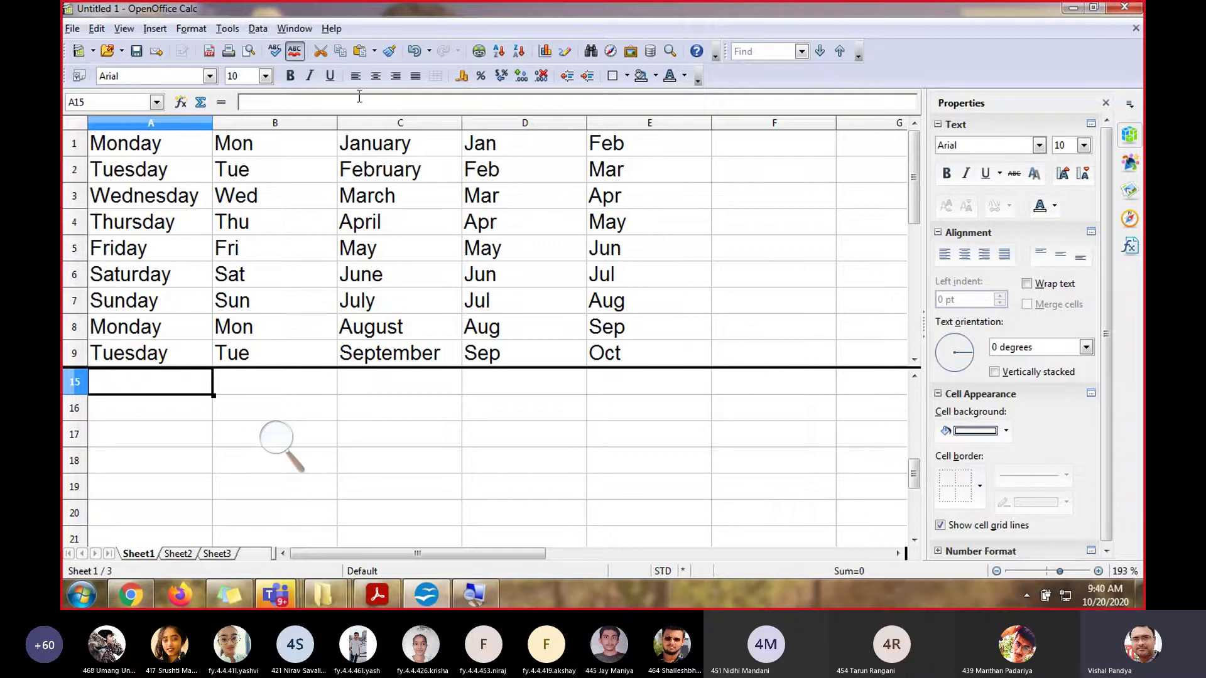
Remove the window split and select C5
{"action": "left_click", "coordinate": [300, 29]}
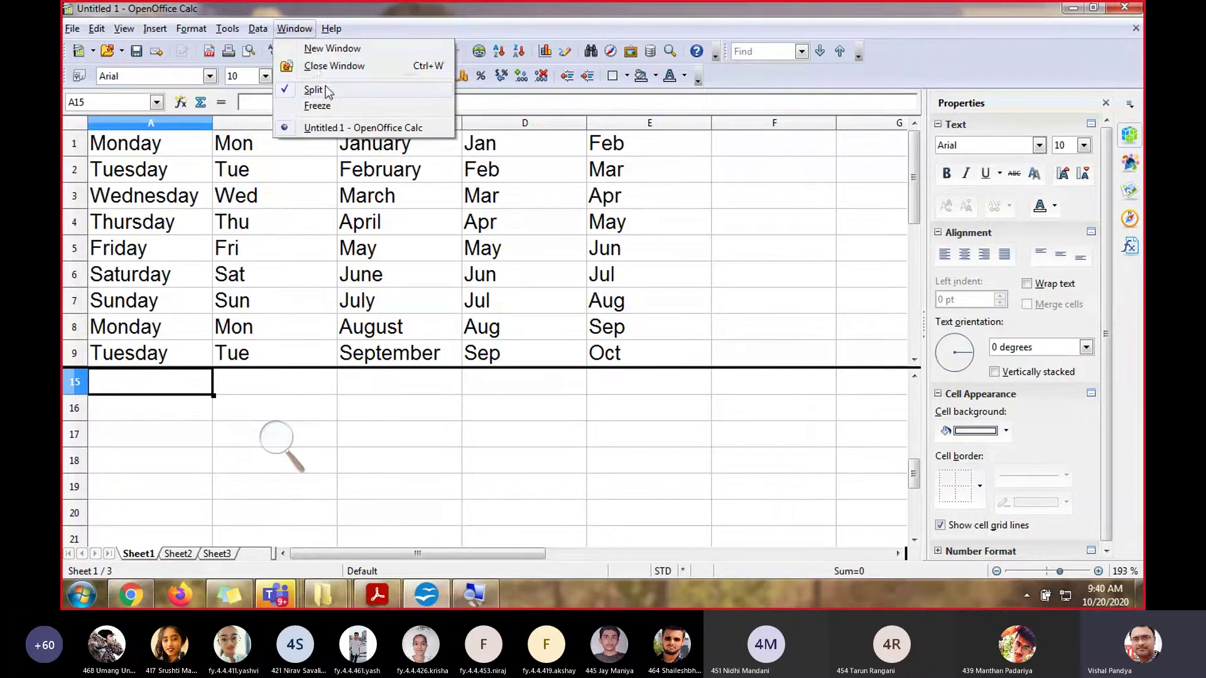
{"action": "left_click", "coordinate": [325, 88]}
{"action": "left_click", "coordinate": [347, 244]}
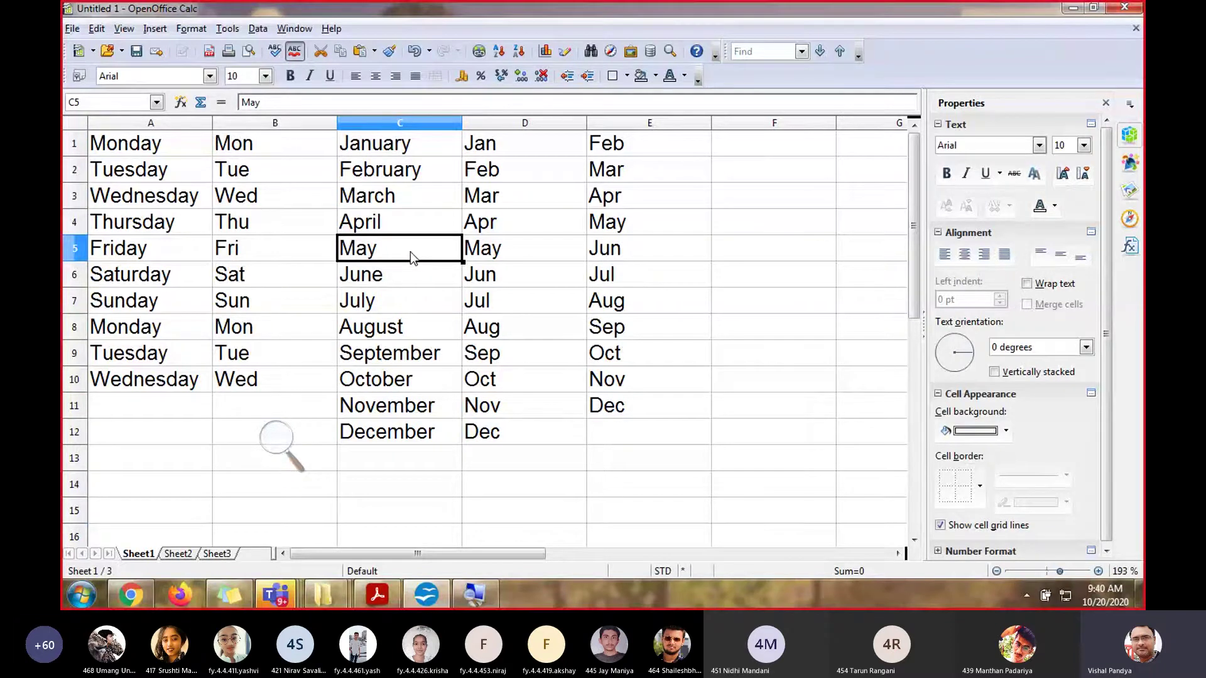
Delete the contents of every cell on Sheet1 and select A1
{"action": "left_click", "coordinate": [191, 181]}
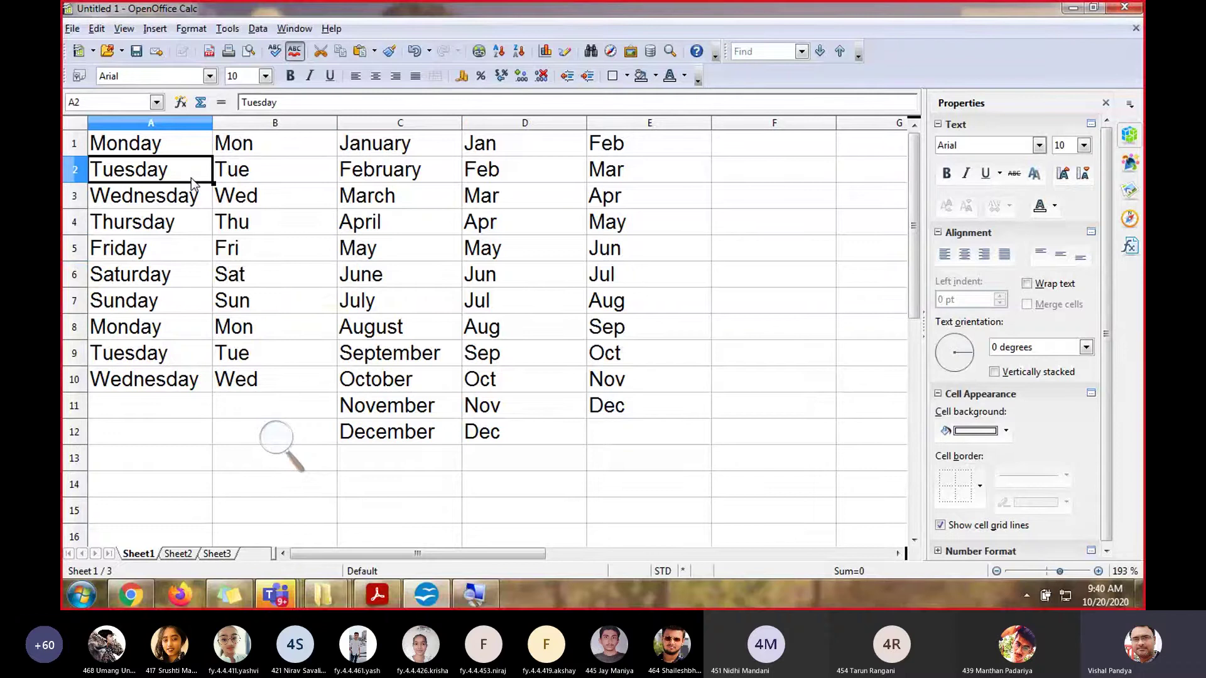
{"action": "key", "text": "ctrl+a"}
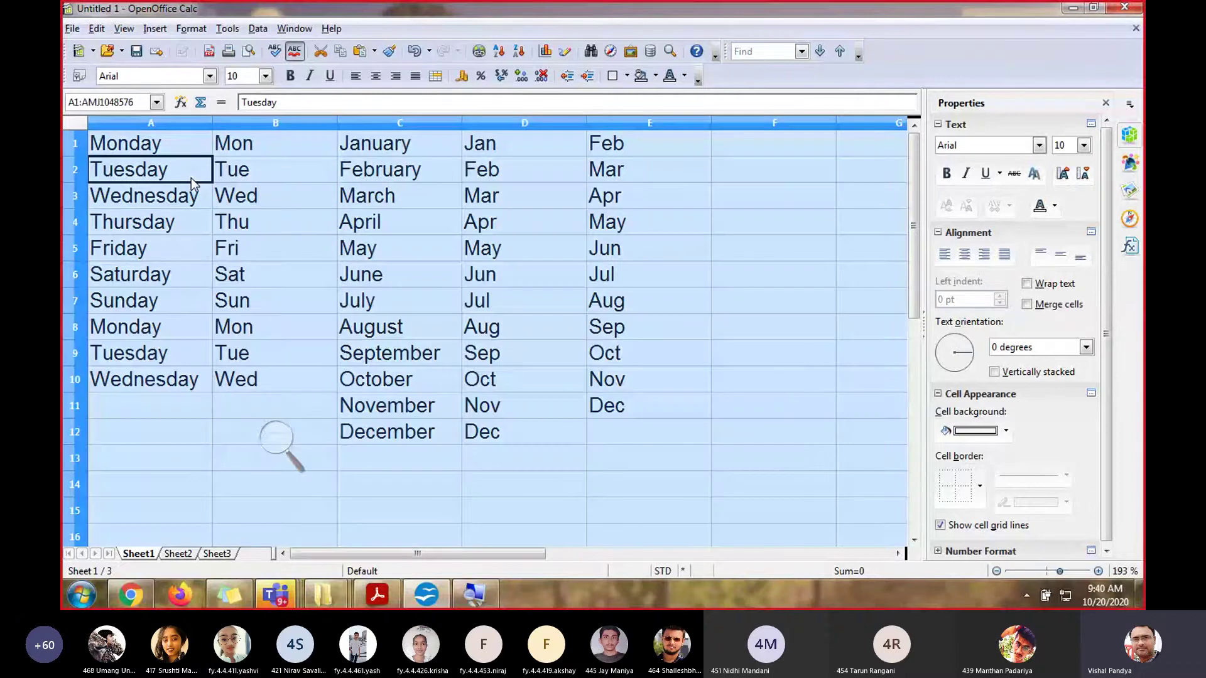
{"action": "key", "text": "BackSpace"}
{"action": "key", "text": "Return"}
{"action": "left_click", "coordinate": [116, 32]}
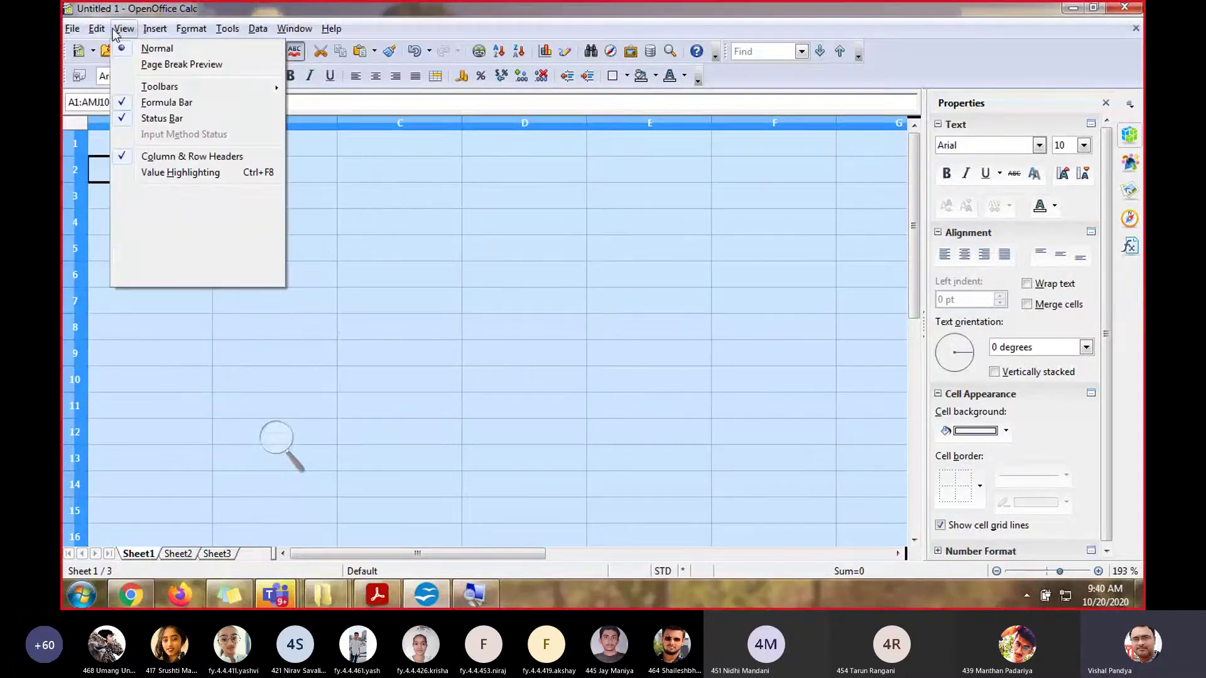
{"action": "left_click", "coordinate": [428, 292]}
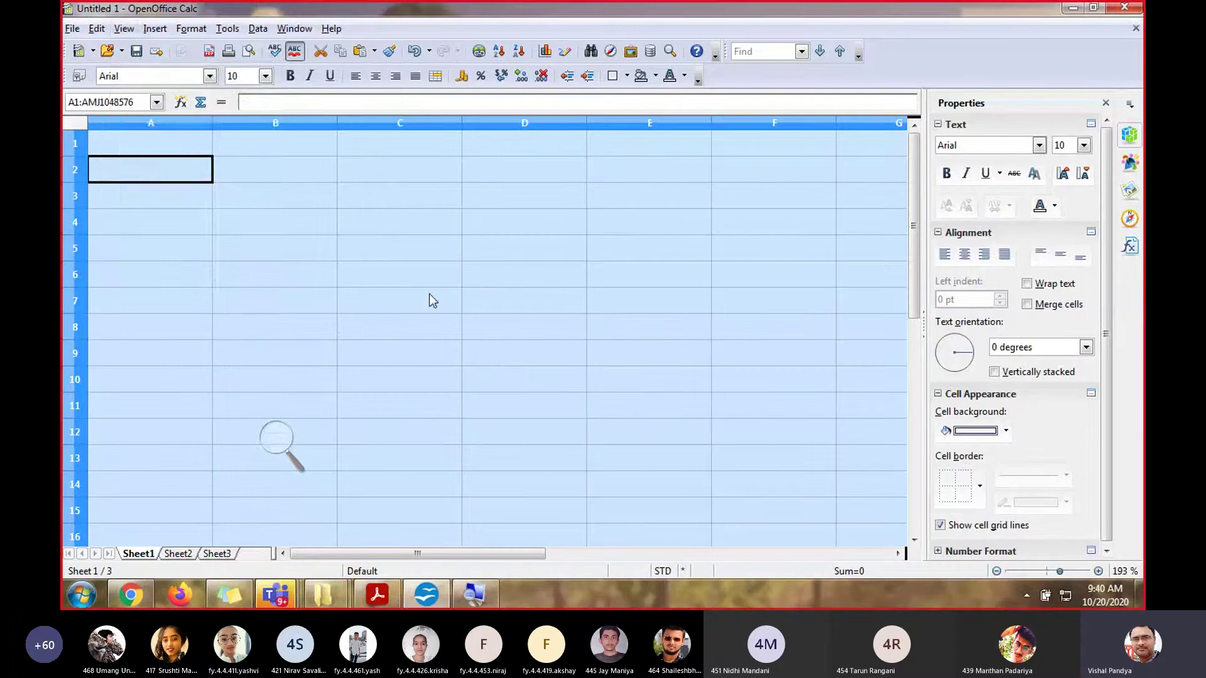
{"action": "left_click", "coordinate": [388, 274]}
{"action": "left_click", "coordinate": [178, 152]}
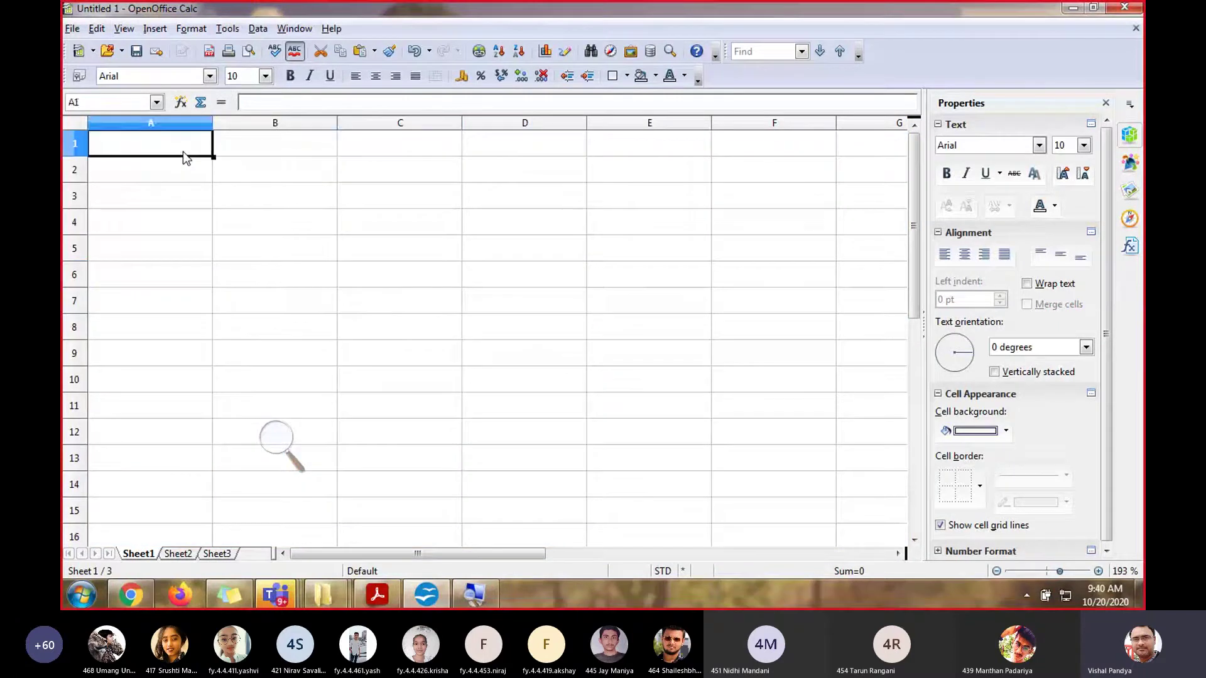
Enter Mon in B1 and move on to C1
{"action": "left_click", "coordinate": [246, 151]}
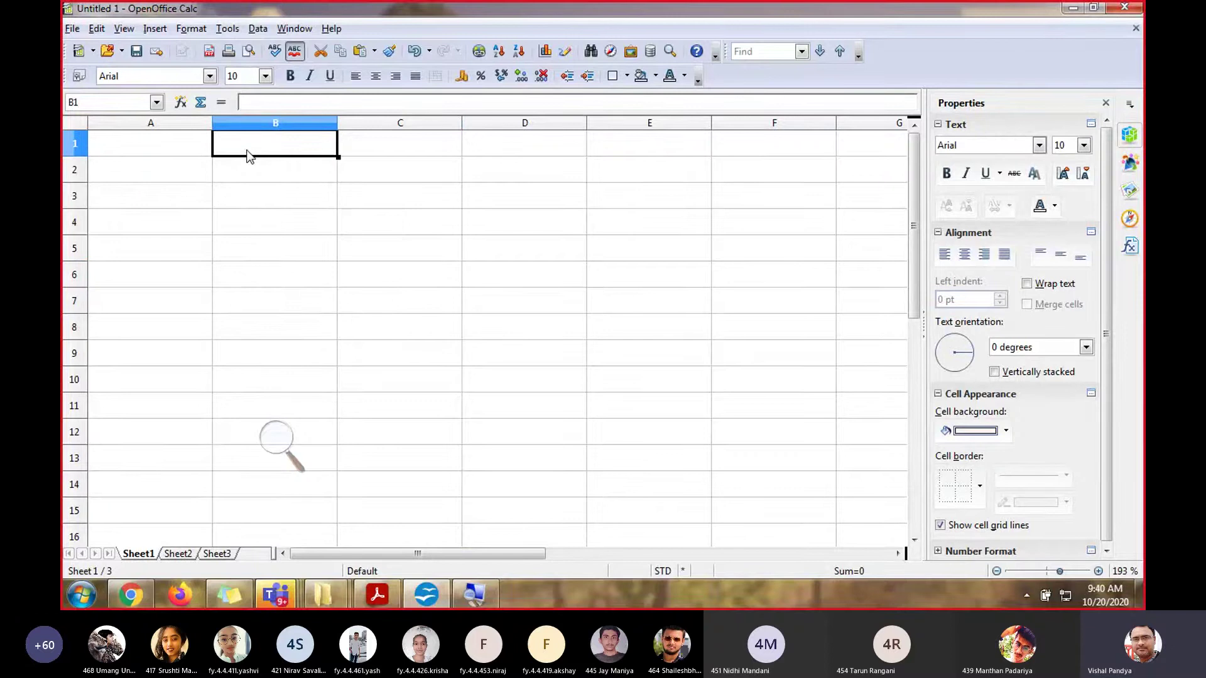
{"action": "type", "text": "Mon"}
{"action": "key", "text": "Tab"}
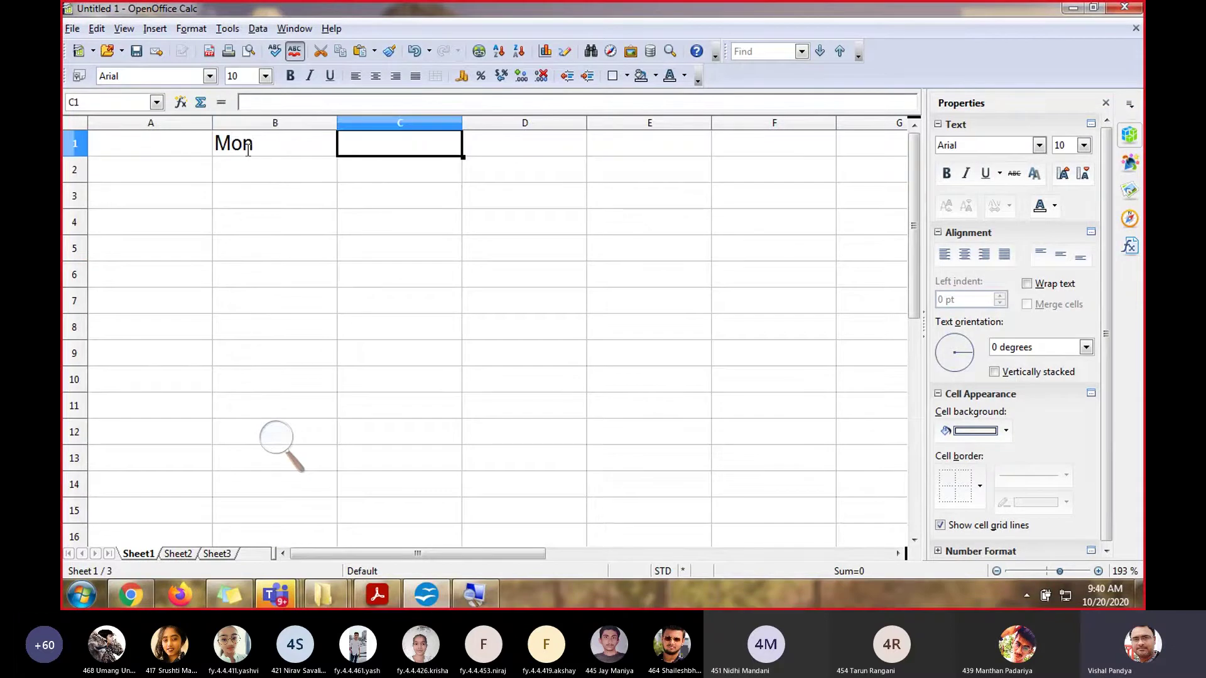
Extend the weekday series from Mon in B1 across row 1 to Fri in F1
{"action": "left_click", "coordinate": [266, 137]}
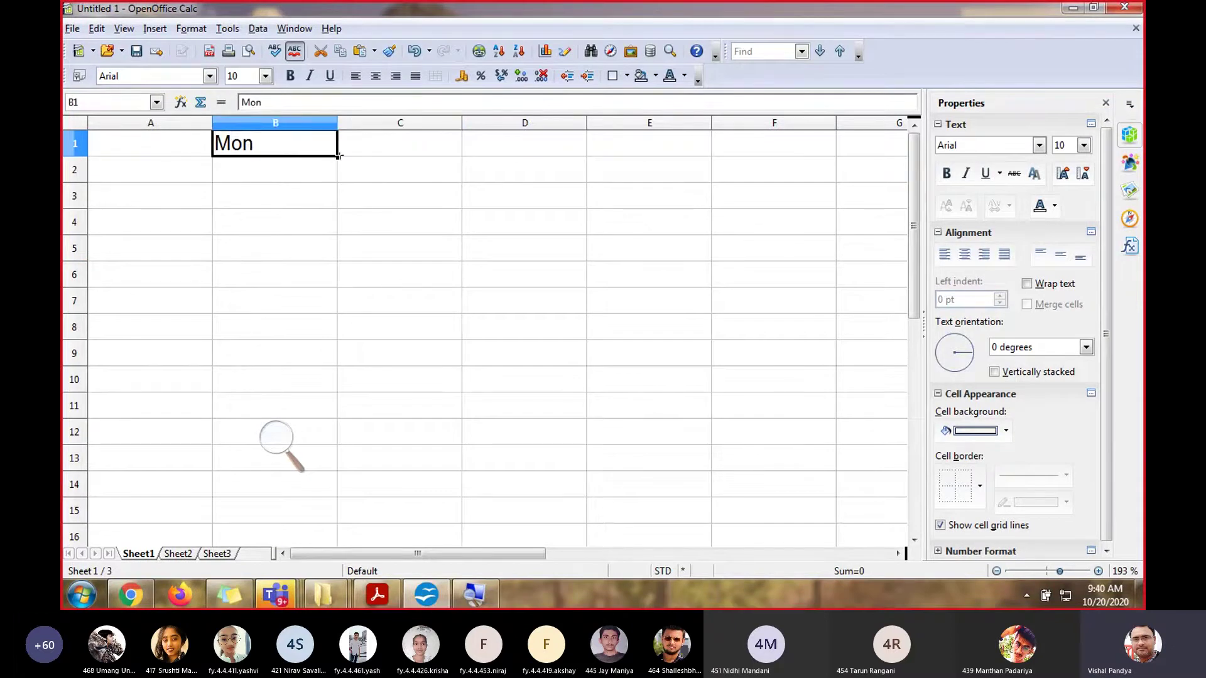
{"action": "left_click_drag", "start_coordinate": [339, 157], "coordinate": [790, 164]}
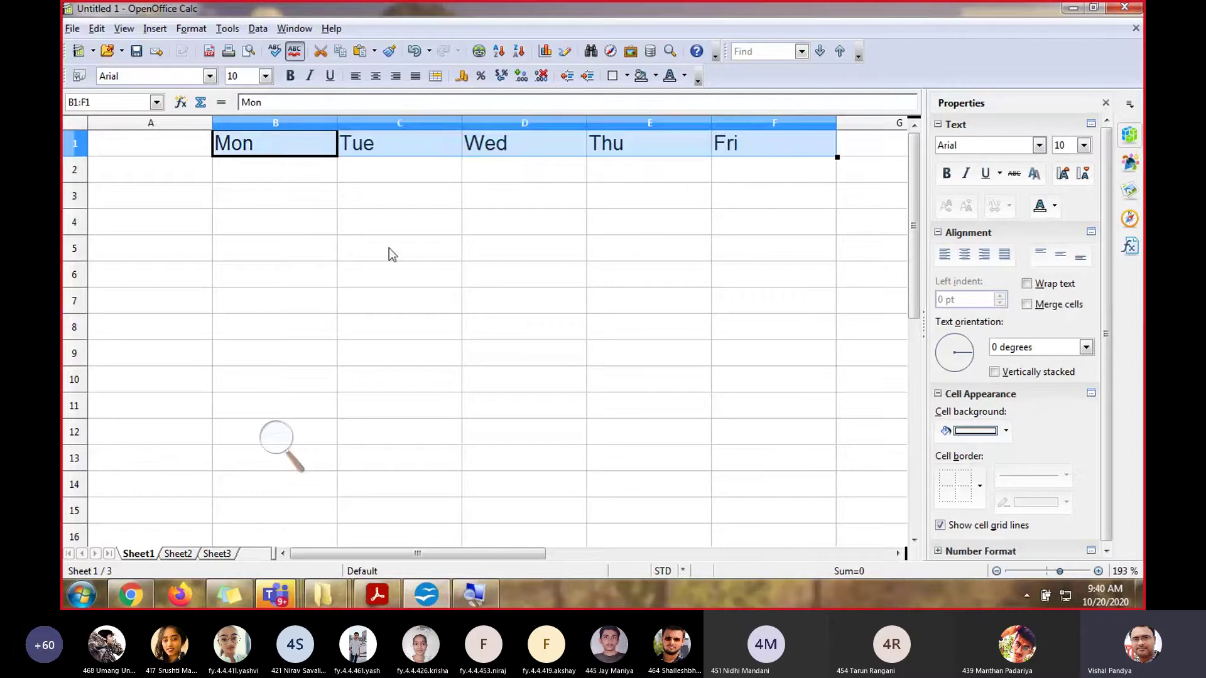
{"action": "left_click", "coordinate": [292, 232]}
Enter Lec-1 in A2 and fill the series down column A to A8
{"action": "left_click", "coordinate": [168, 170]}
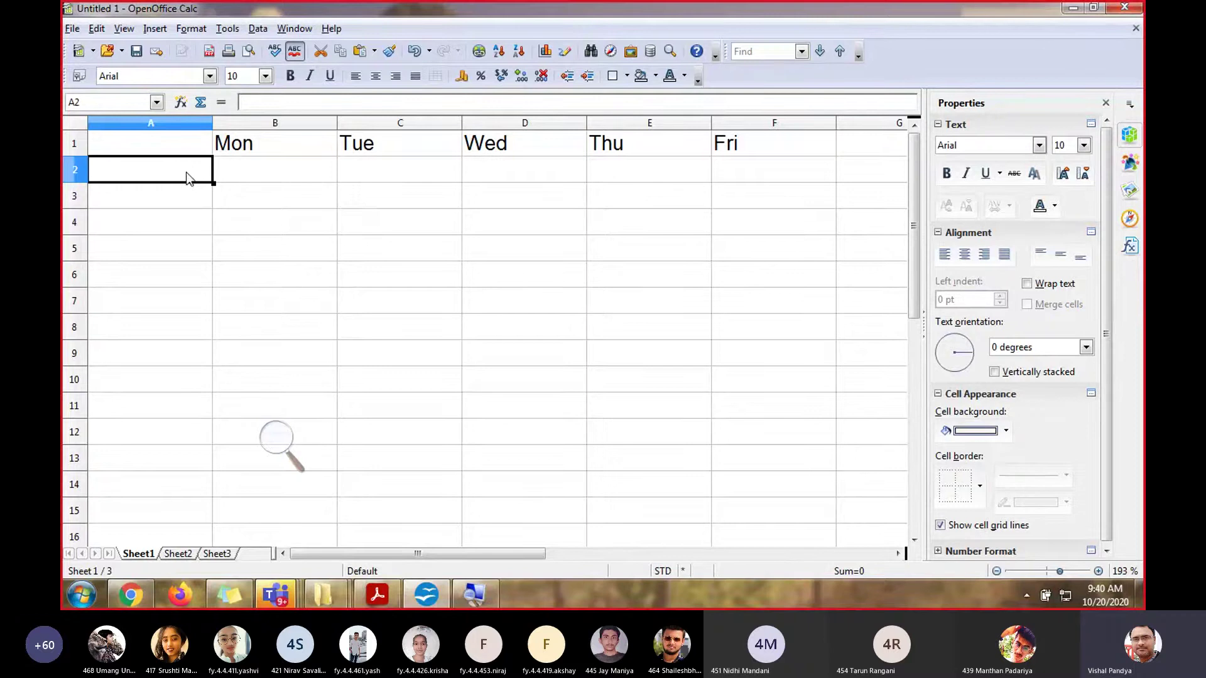
{"action": "type", "text": "Lec-1"}
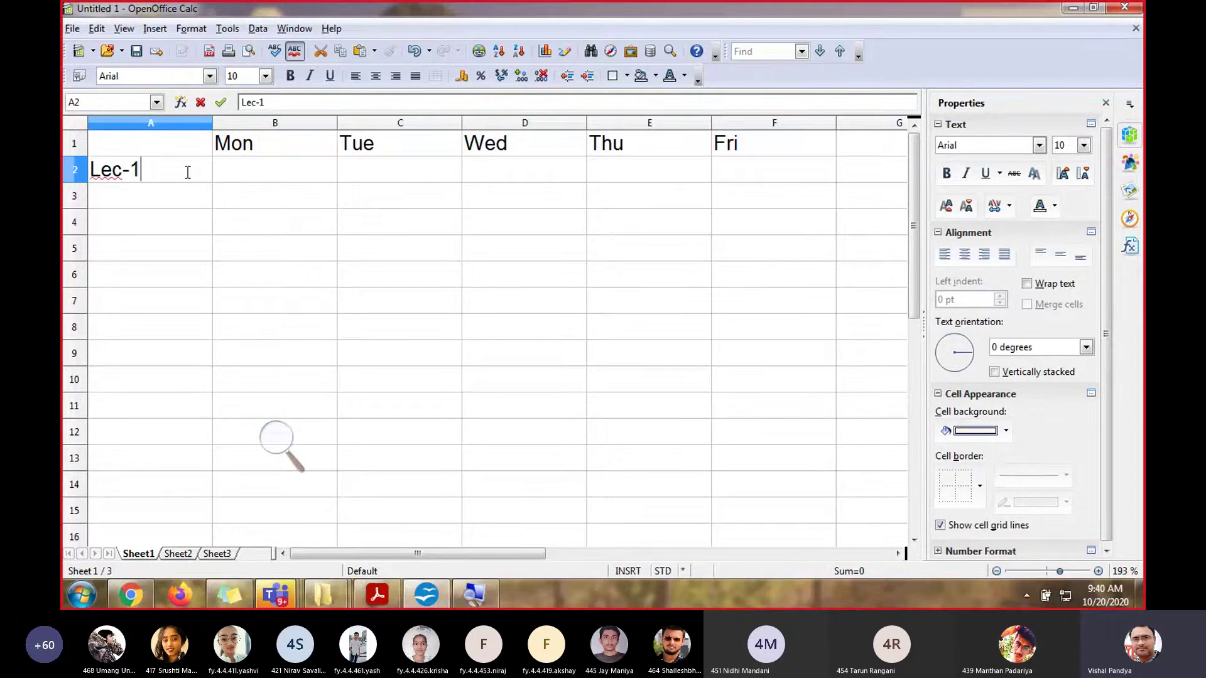
{"action": "key", "text": "Return"}
{"action": "left_click", "coordinate": [180, 169]}
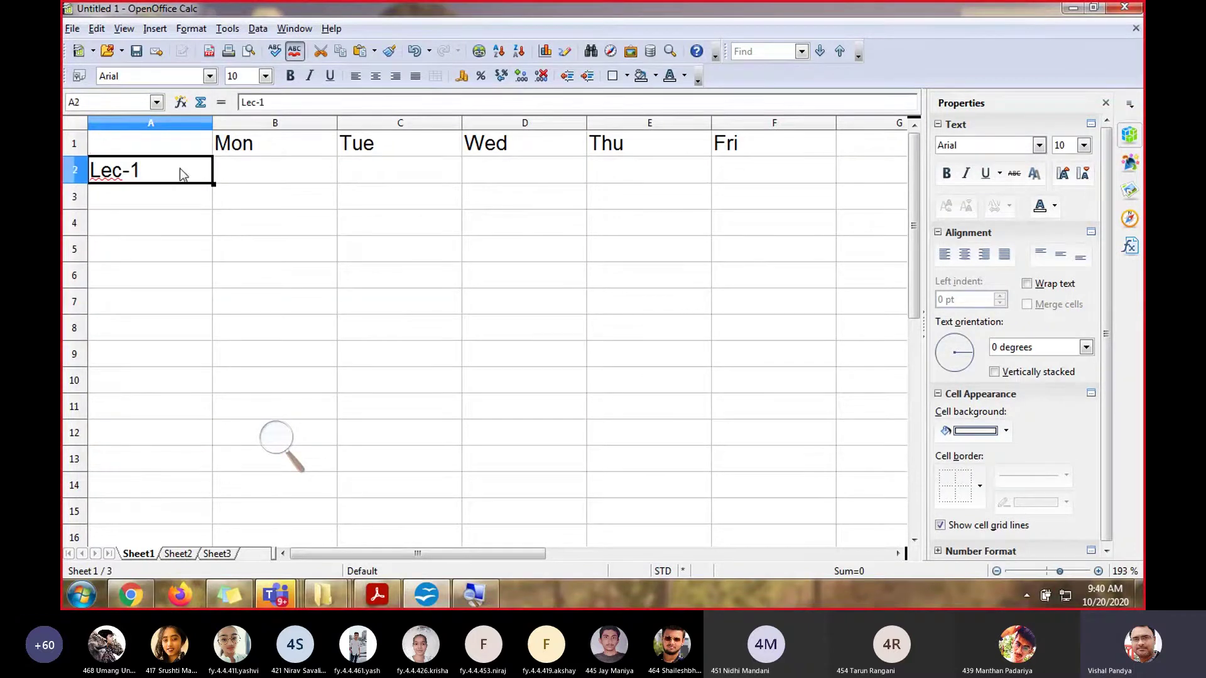
{"action": "left_click_drag", "start_coordinate": [213, 183], "coordinate": [214, 343]}
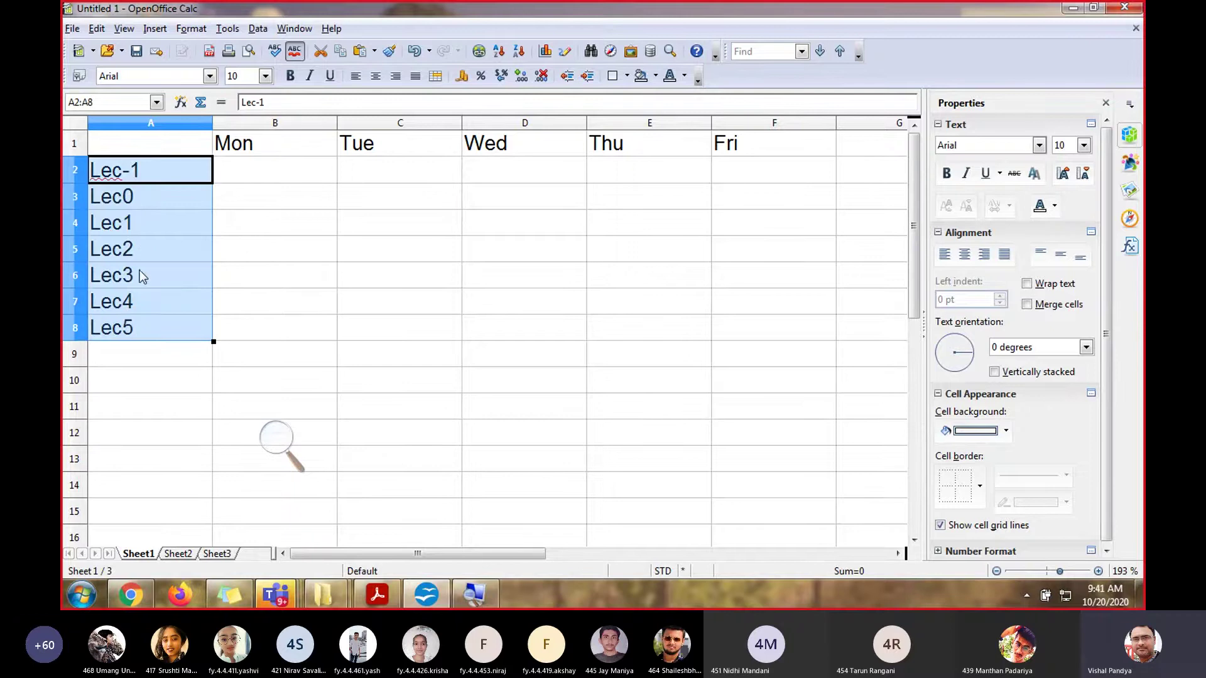
Move the Lec1 to Lec5 labels up to start at A2, overwriting the Lec-1 and Lec0 entries
{"action": "left_click", "coordinate": [147, 221]}
{"action": "key", "text": "shift+Down"}
{"action": "key", "text": "shift+Down"}
{"action": "key", "text": "shift+Down"}
{"action": "key", "text": "shift+Down"}
{"action": "key", "text": "super+c"}
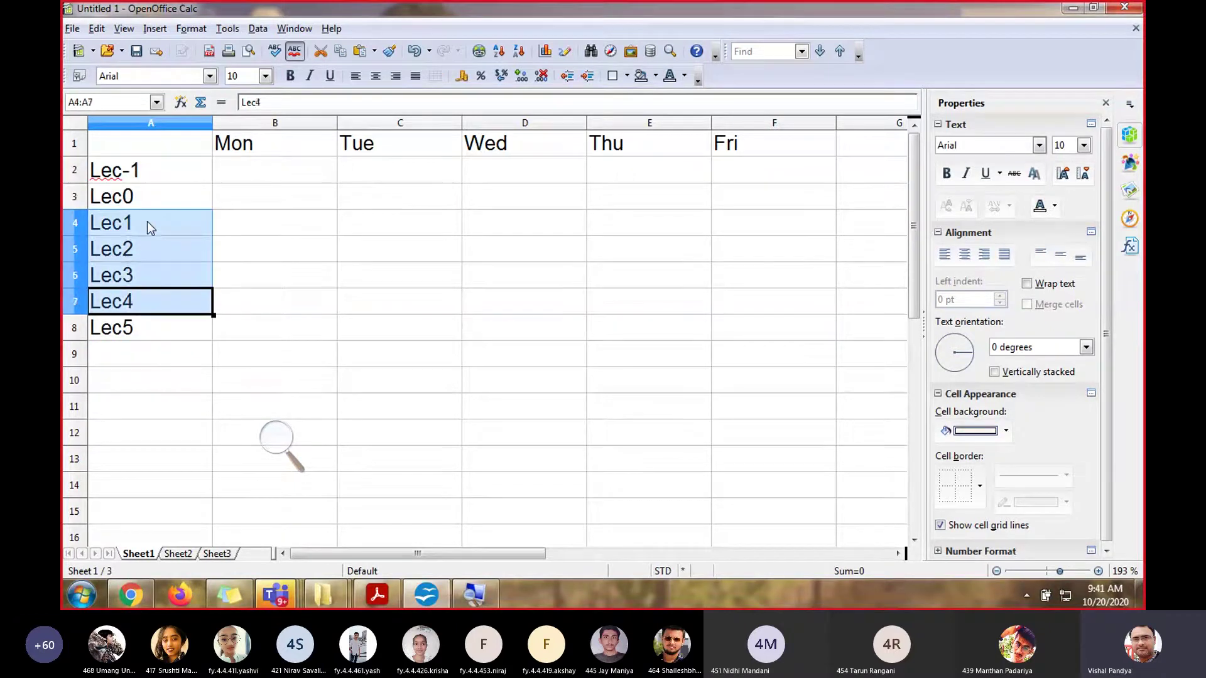
{"action": "key", "text": "BackSpace"}
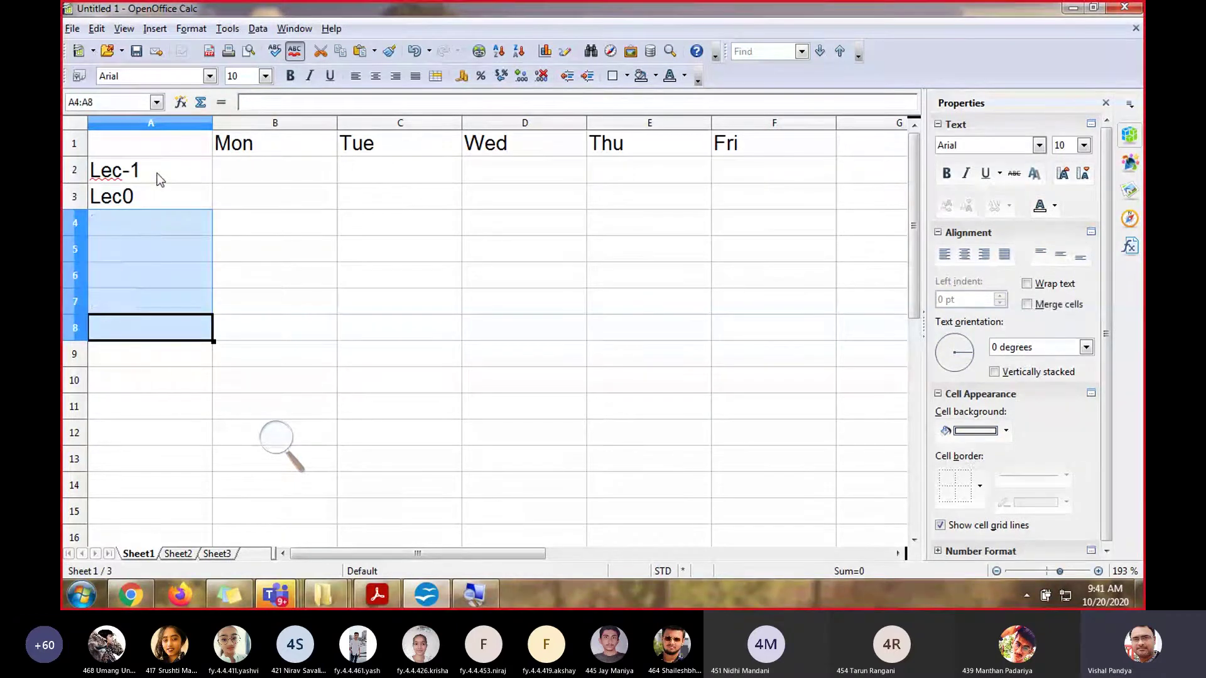
{"action": "left_click", "coordinate": [157, 167]}
{"action": "key", "text": "ctrl+v"}
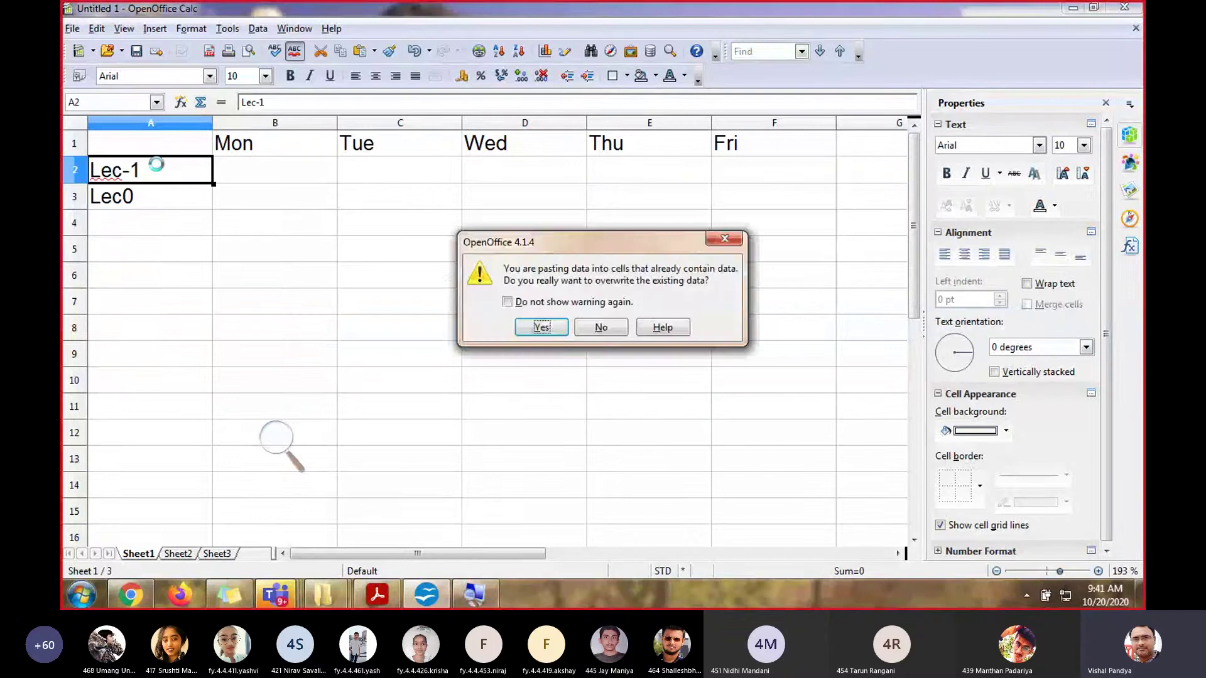
{"action": "left_click", "coordinate": [541, 327]}
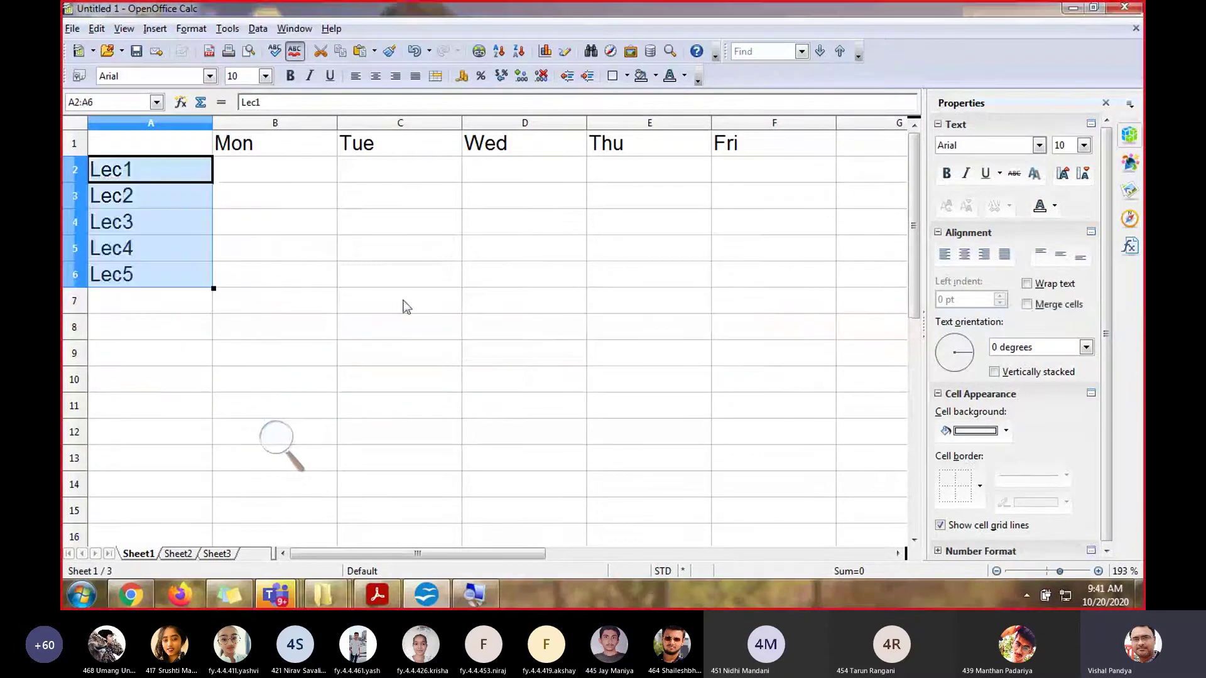
{"action": "left_click", "coordinate": [387, 280]}
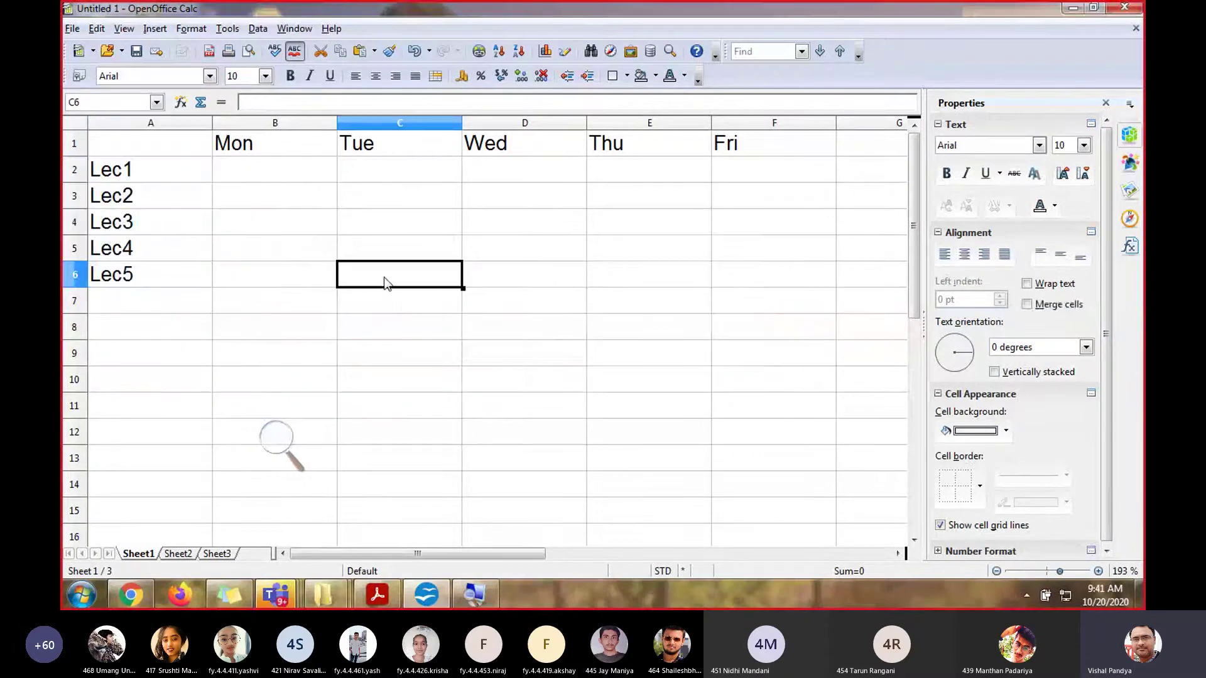
Highlight the empty timetable cells from B2 across the weekday columns down to row 6, then select B4
{"action": "left_click", "coordinate": [260, 175]}
{"action": "key", "text": "shift+Down"}
{"action": "key", "text": "shift+Down"}
{"action": "key", "text": "shift+Down"}
{"action": "key", "text": "shift+Down"}
{"action": "key", "text": "shift+Right"}
{"action": "key", "text": "shift+Right"}
{"action": "key", "text": "shift+Right"}
{"action": "key", "text": "shift+Right"}
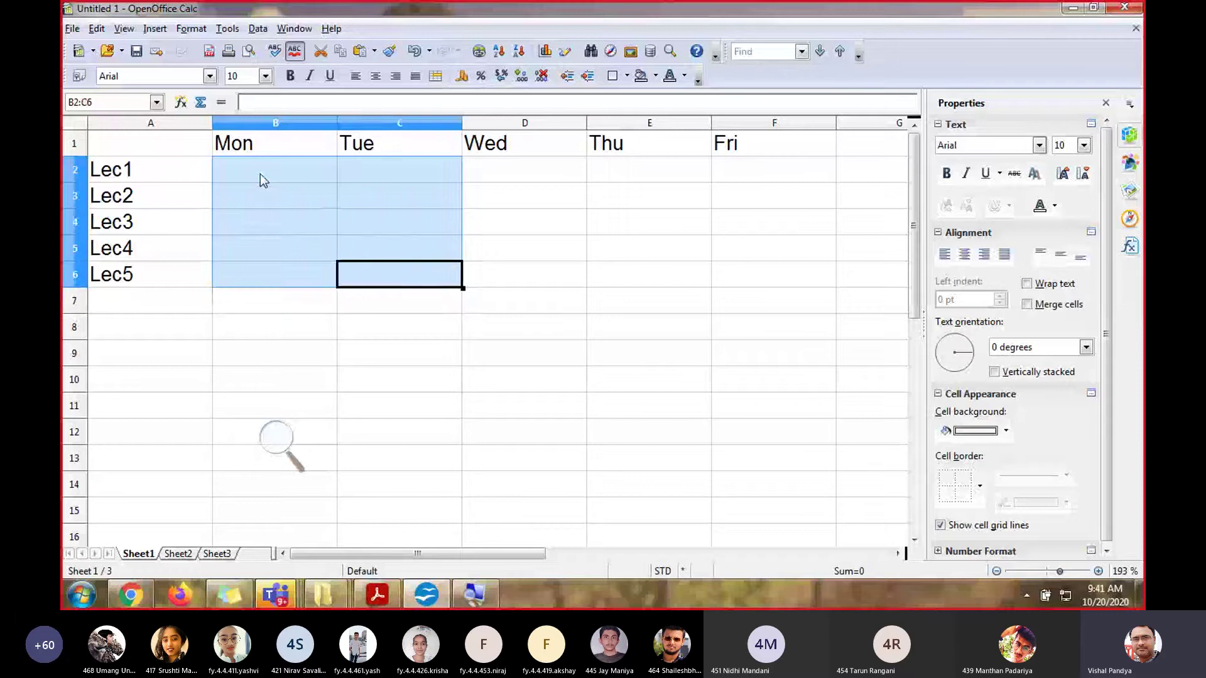
{"action": "left_click", "coordinate": [239, 214]}
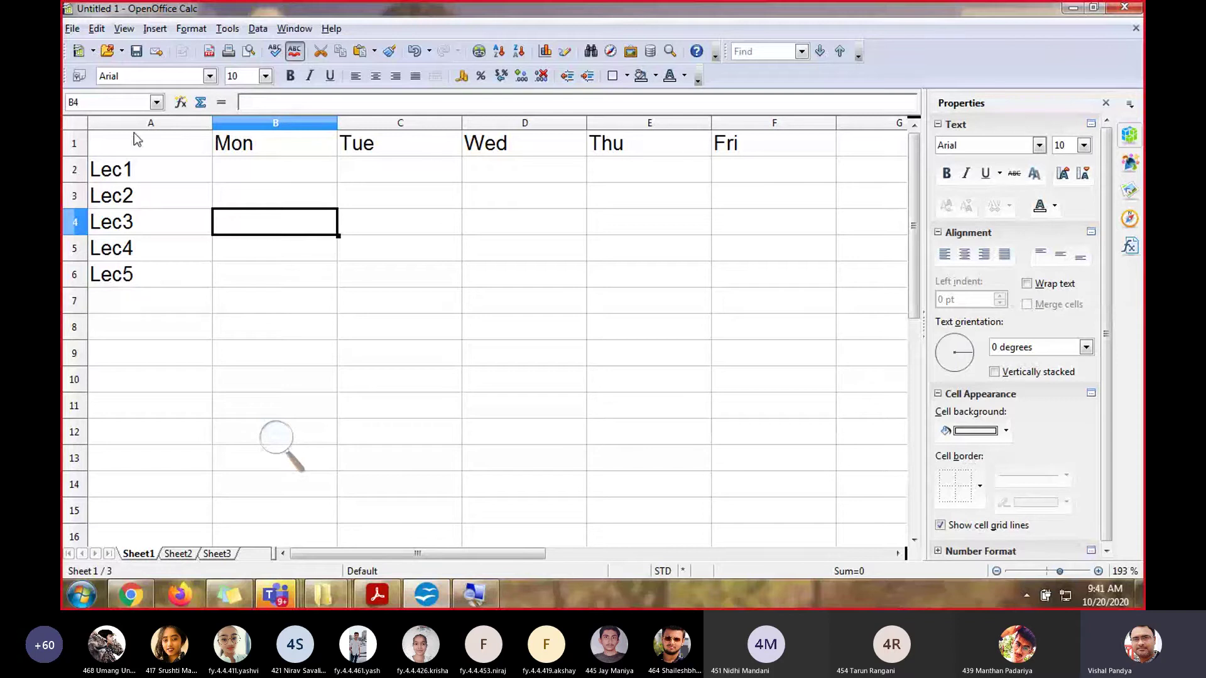
Highlight the weekday header row 1 and the lecture label column A in turn, then select B4
{"action": "left_click", "coordinate": [76, 144]}
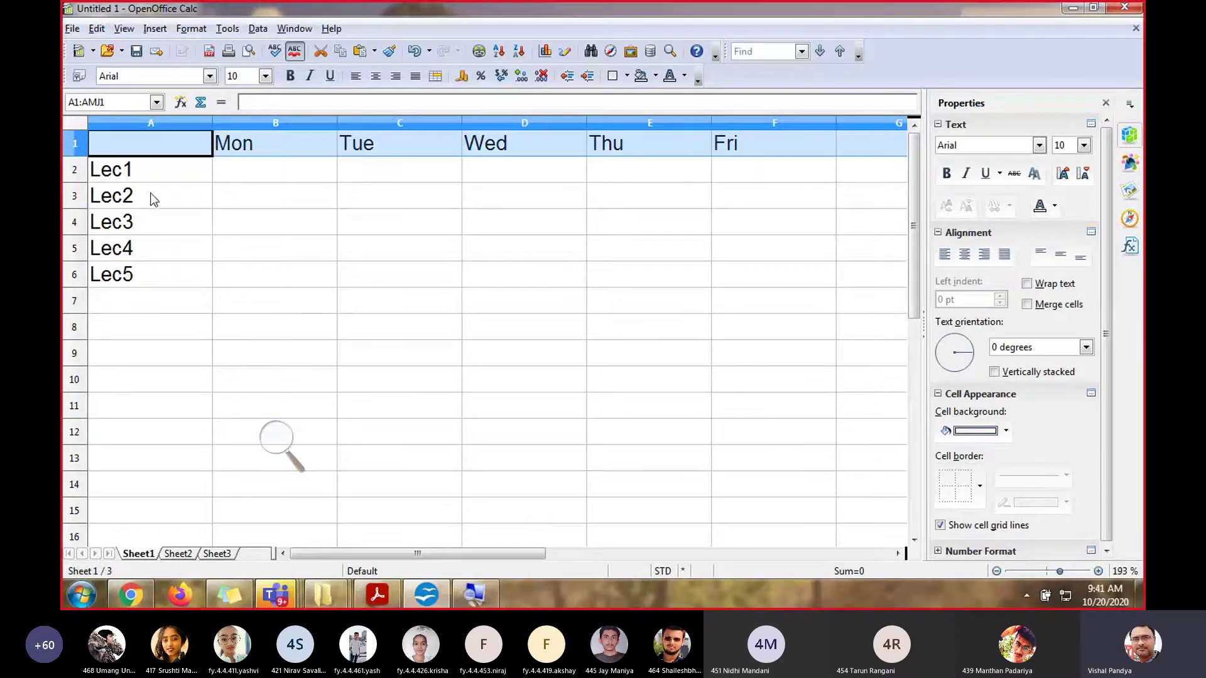
{"action": "left_click", "coordinate": [154, 196]}
{"action": "left_click", "coordinate": [150, 126]}
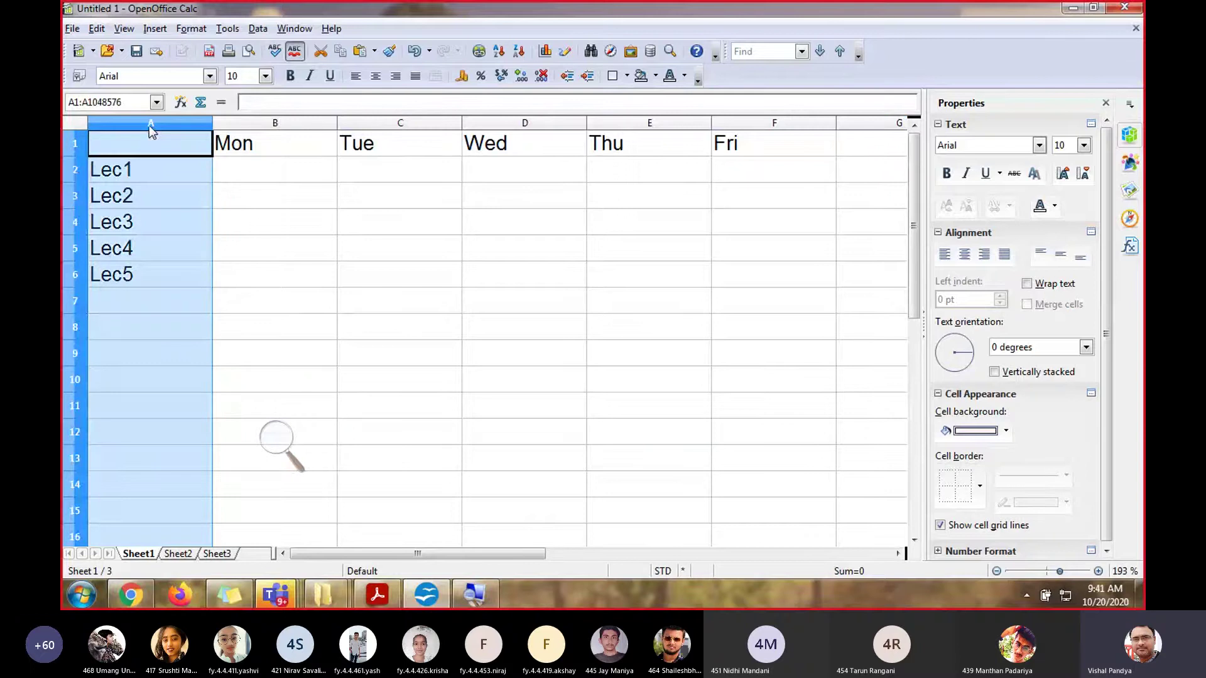
{"action": "left_click", "coordinate": [286, 219]}
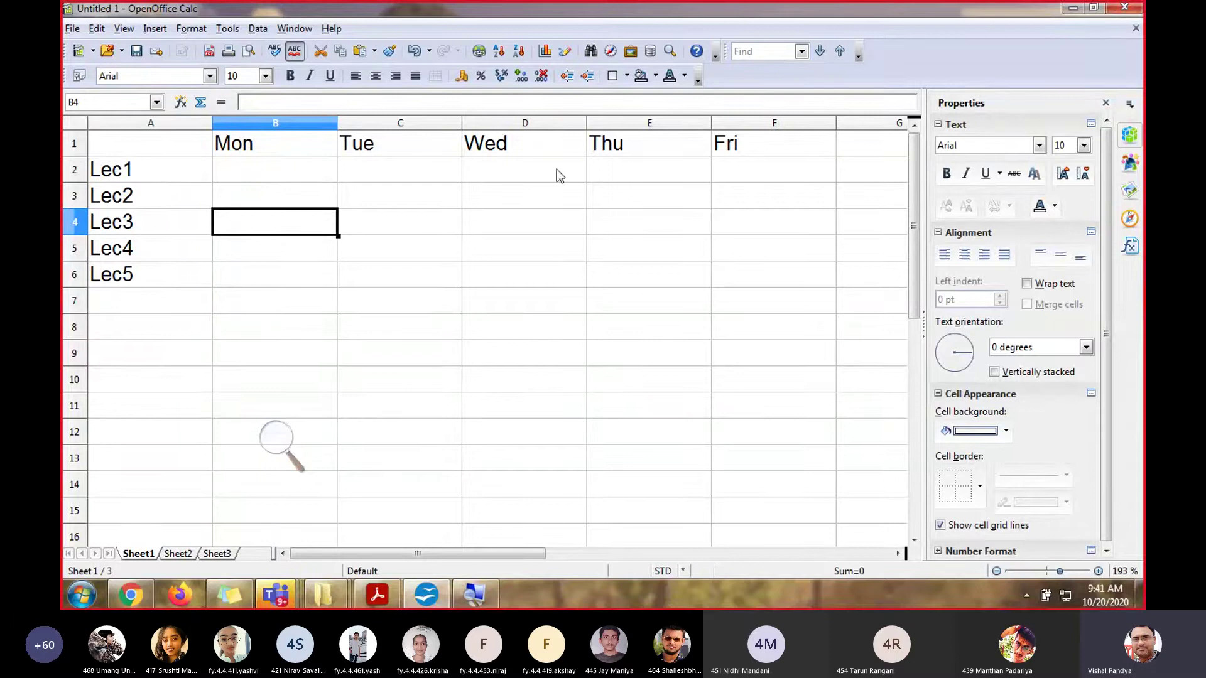
Try to freeze the weekday header with the whole of row 1 selected
{"action": "left_click", "coordinate": [78, 146]}
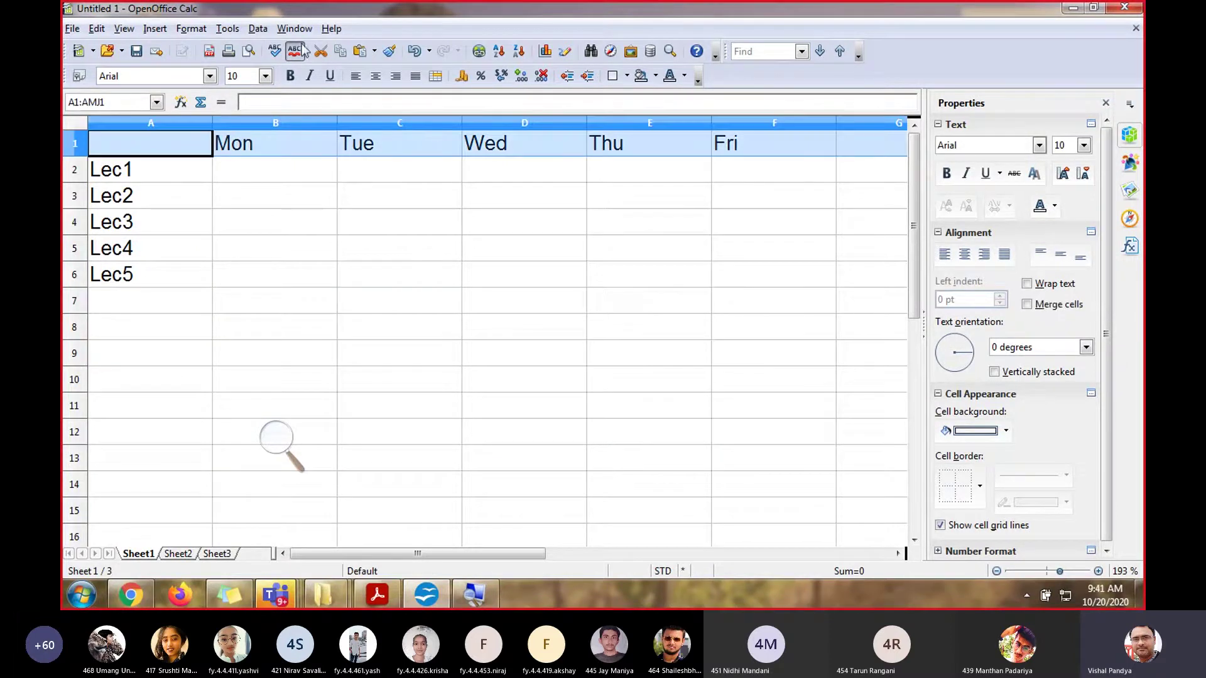
{"action": "left_click", "coordinate": [286, 28]}
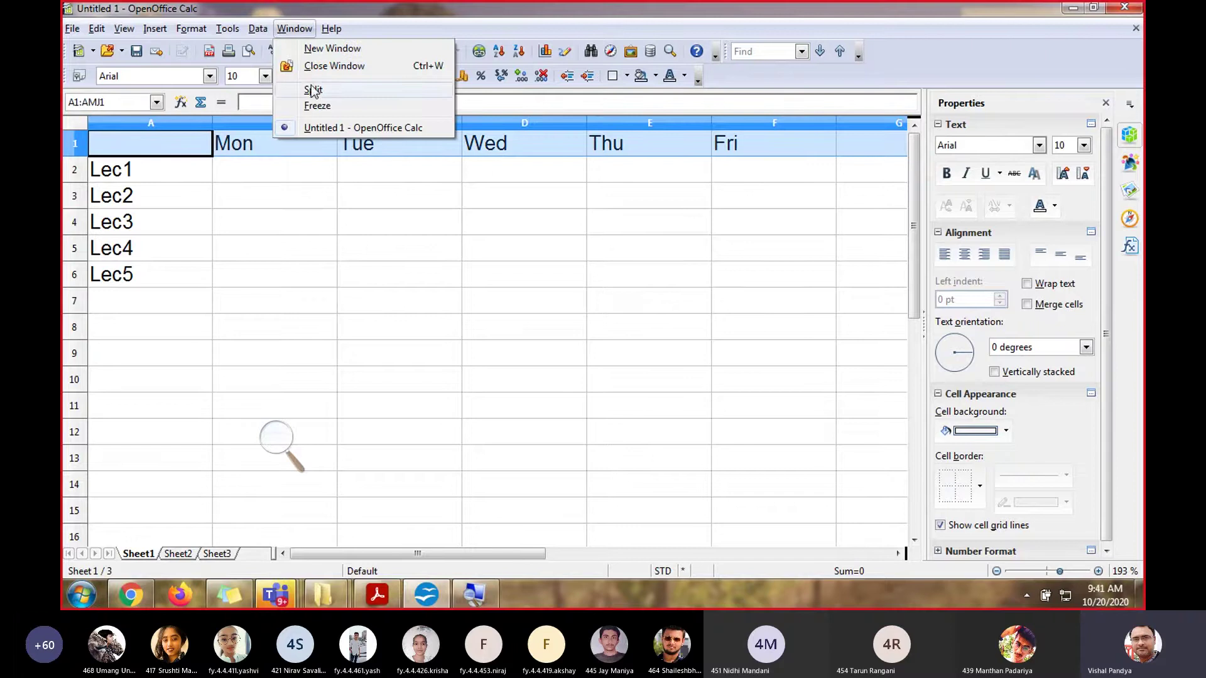
{"action": "left_click", "coordinate": [320, 106]}
{"action": "left_click", "coordinate": [317, 233]}
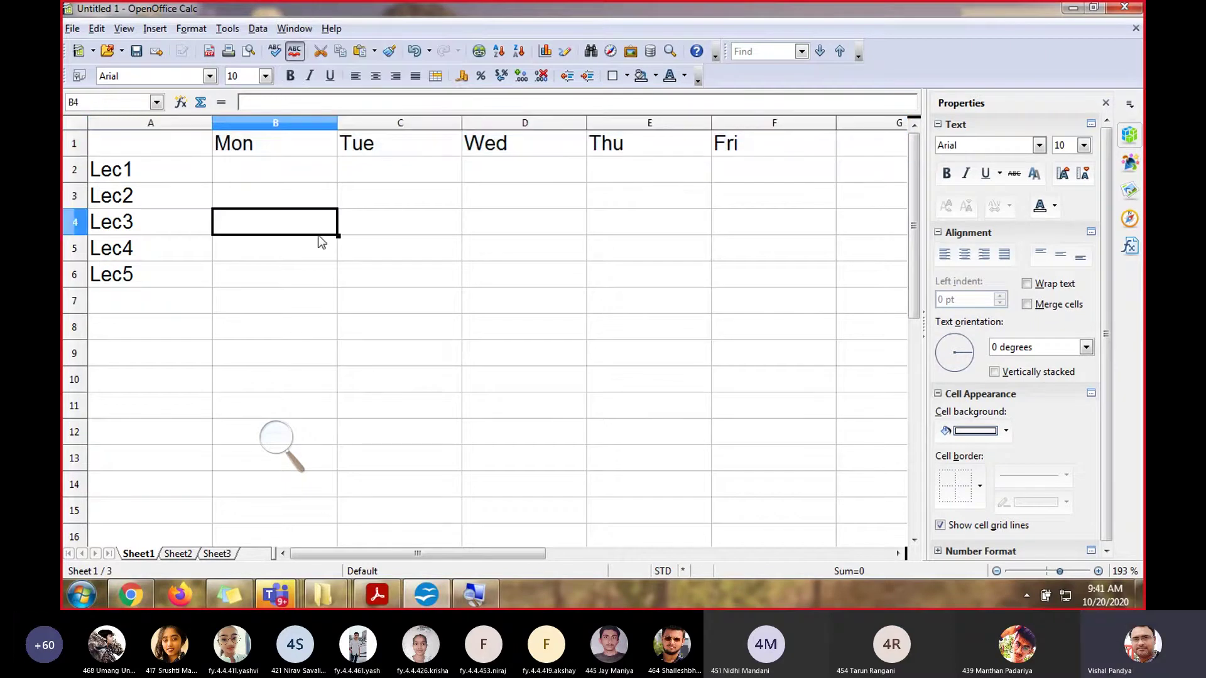
Extend the lecture labels down column A to Lec27 in A28 and check the longer list
{"action": "left_click", "coordinate": [173, 251]}
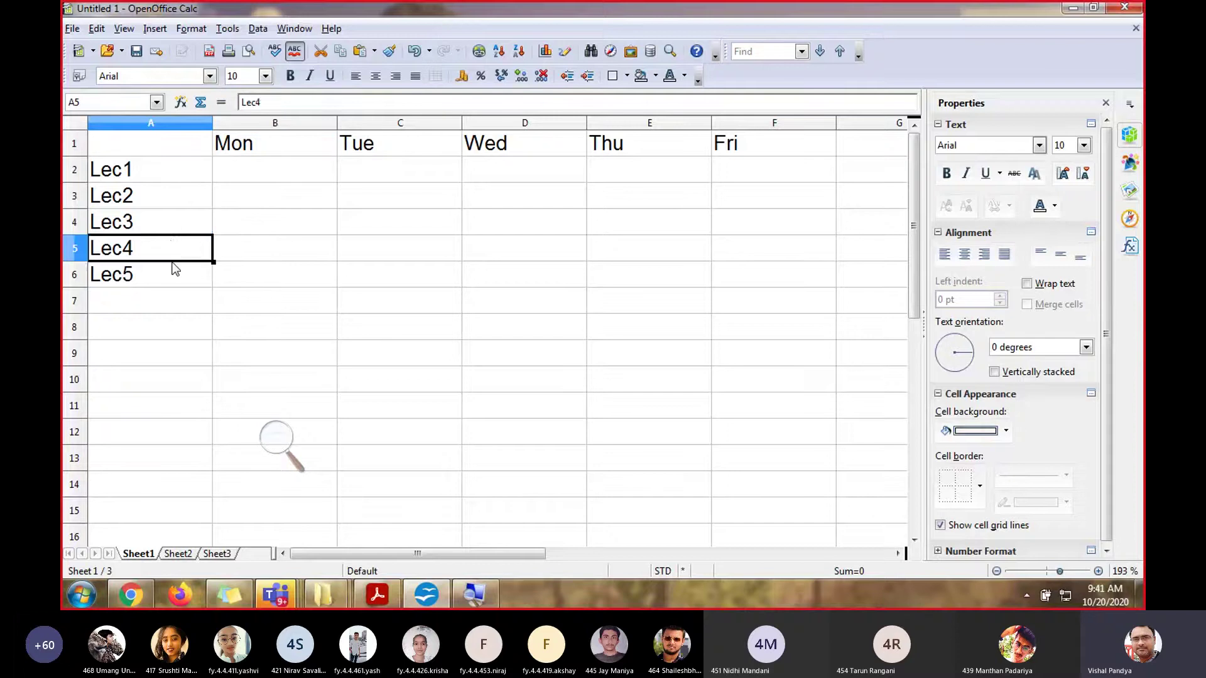
{"action": "left_click_drag", "start_coordinate": [175, 268], "coordinate": [212, 419]}
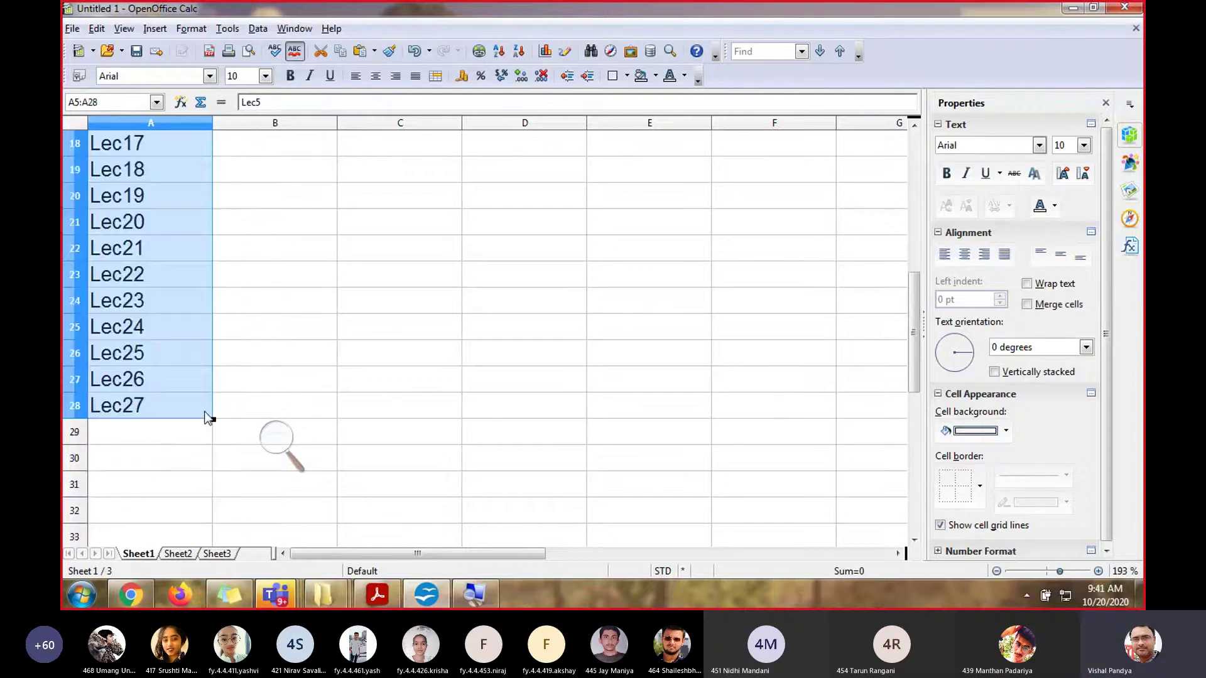
{"action": "left_click", "coordinate": [156, 282]}
{"action": "scroll", "coordinate": [186, 290], "scroll_direction": "up", "scroll_amount": 6}
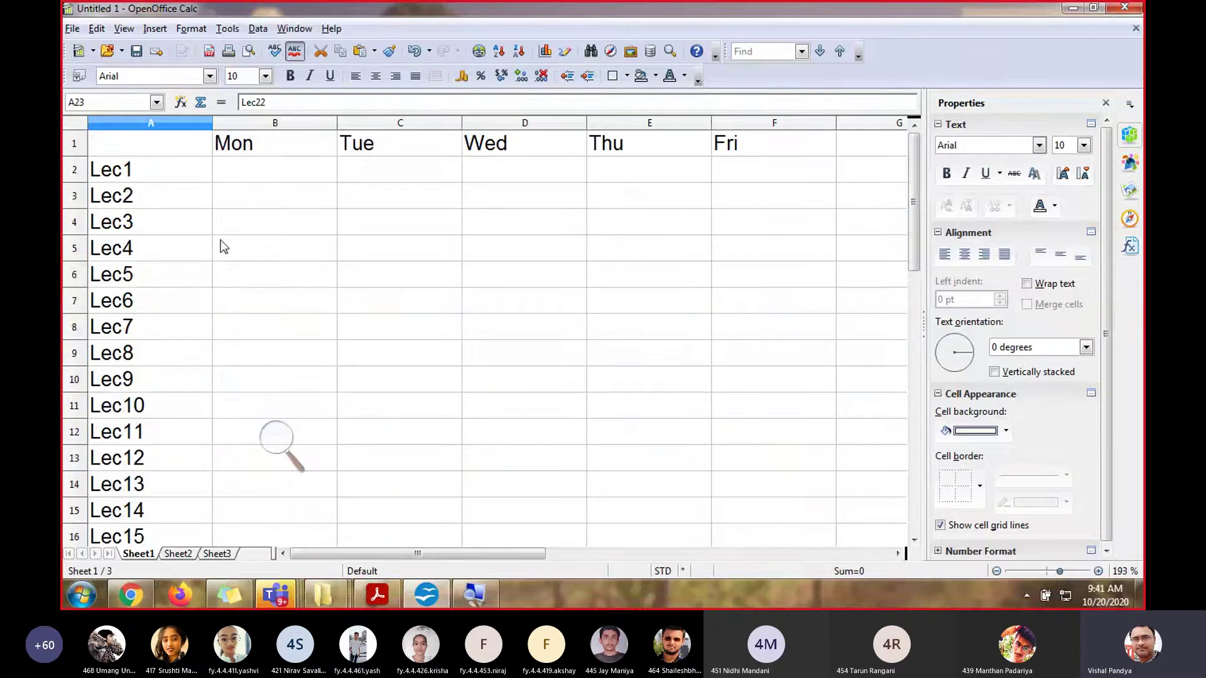
{"action": "scroll", "coordinate": [221, 246], "scroll_direction": "down", "scroll_amount": 13}
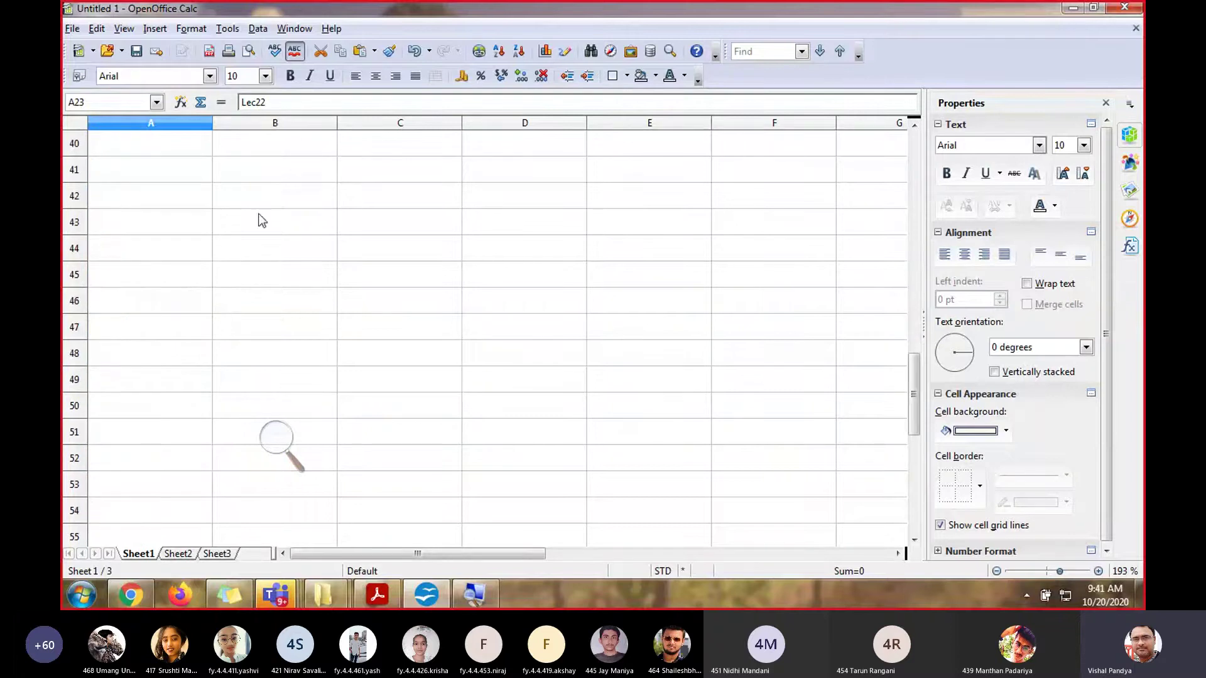
{"action": "scroll", "coordinate": [217, 350], "scroll_direction": "up", "scroll_amount": 13}
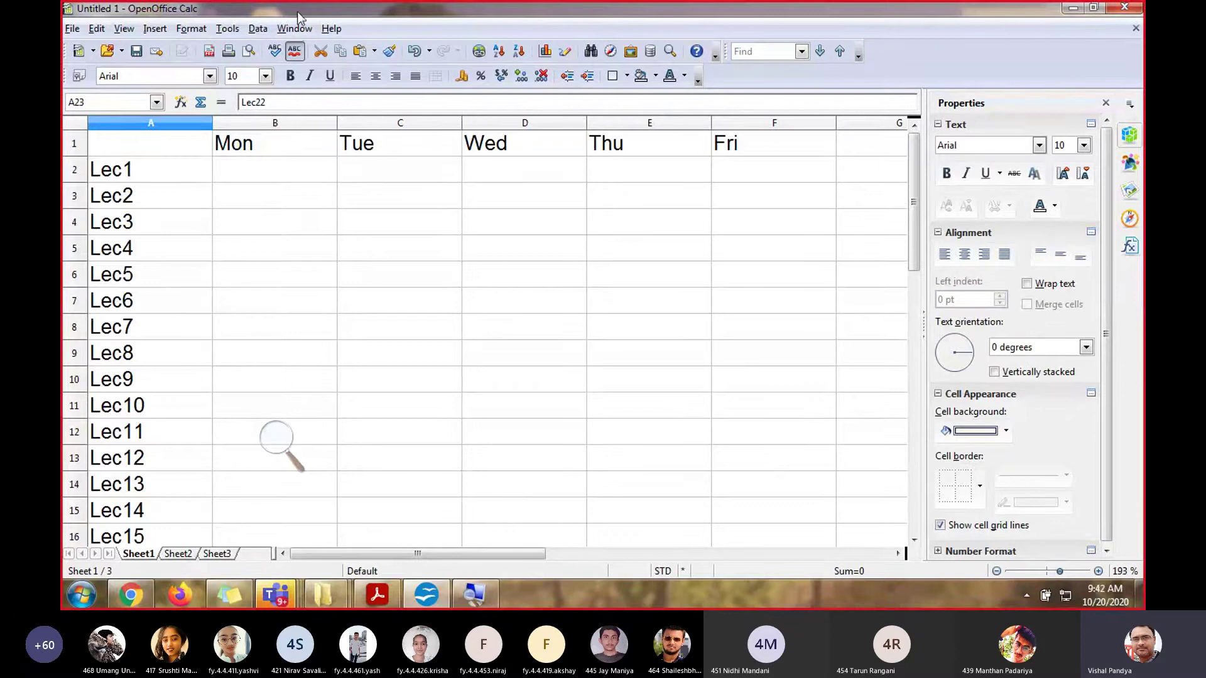
Select row 1 again and retry freezing it above the extended lecture list
{"action": "left_click", "coordinate": [295, 29]}
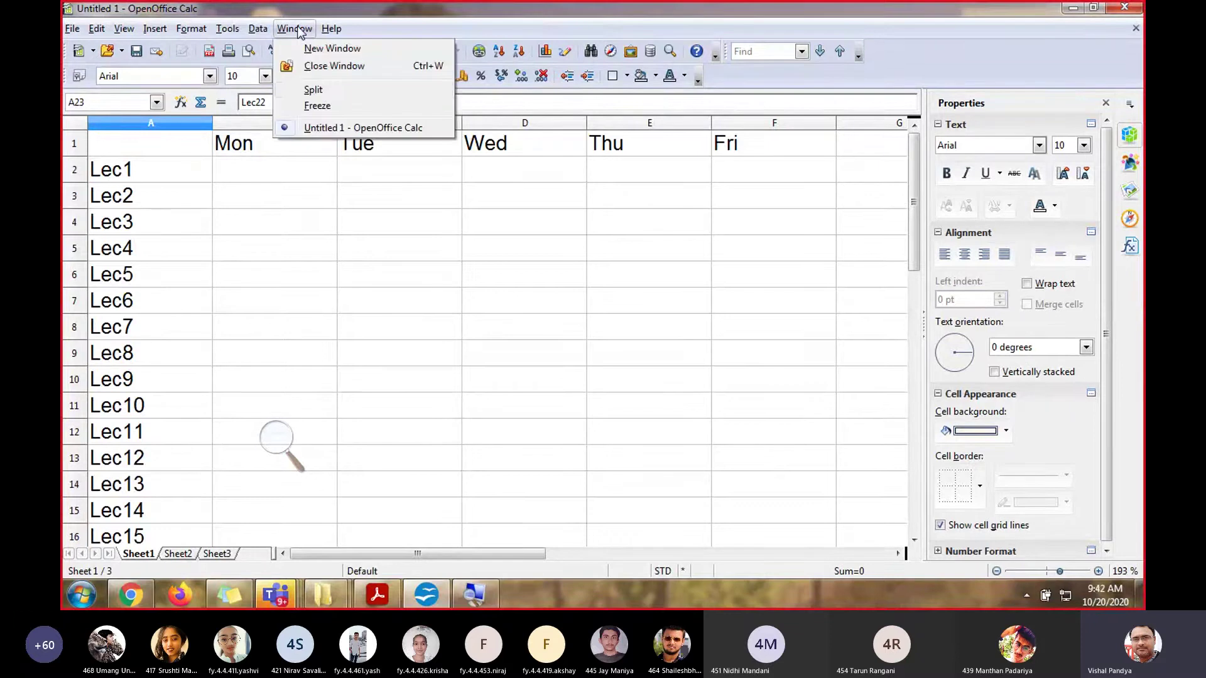
{"action": "left_click", "coordinate": [248, 190]}
{"action": "left_click", "coordinate": [74, 143]}
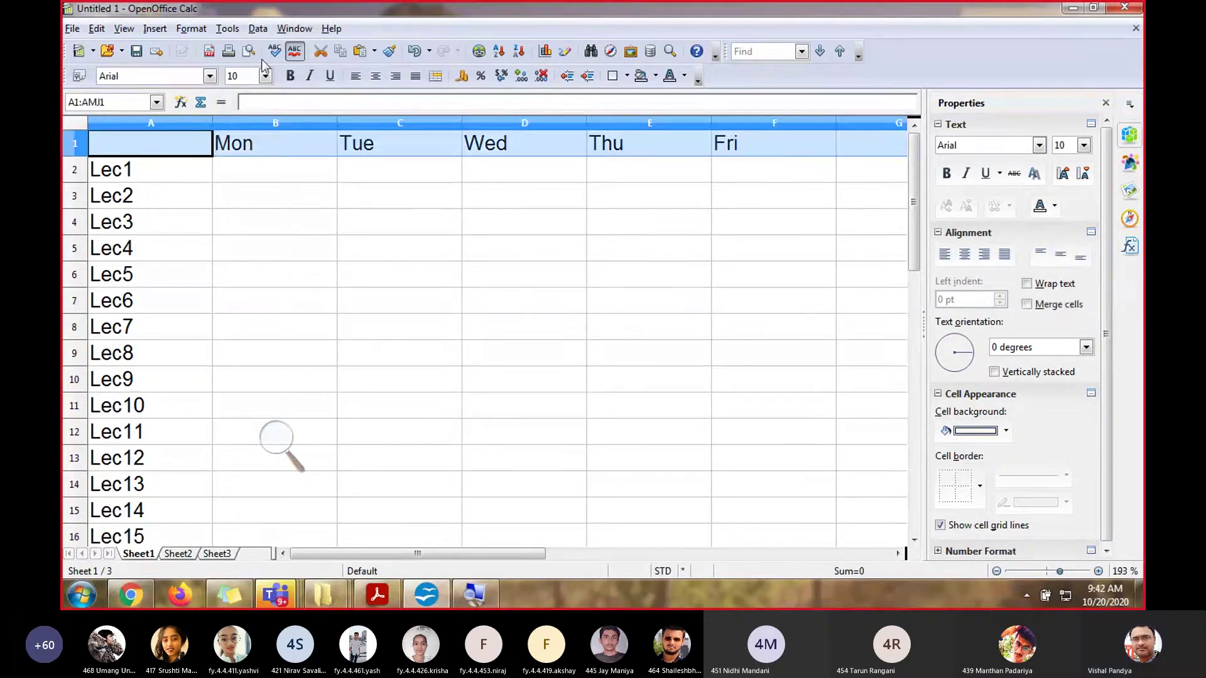
{"action": "left_click", "coordinate": [294, 29]}
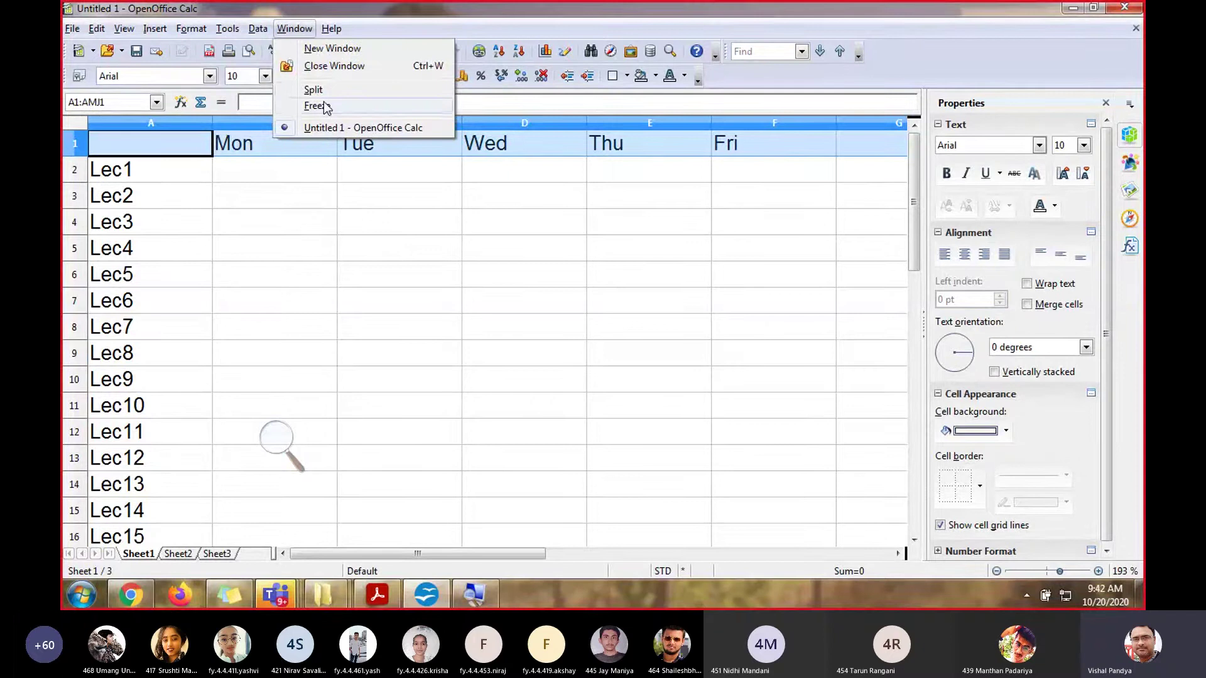
{"action": "left_click", "coordinate": [326, 108]}
{"action": "left_click", "coordinate": [322, 172]}
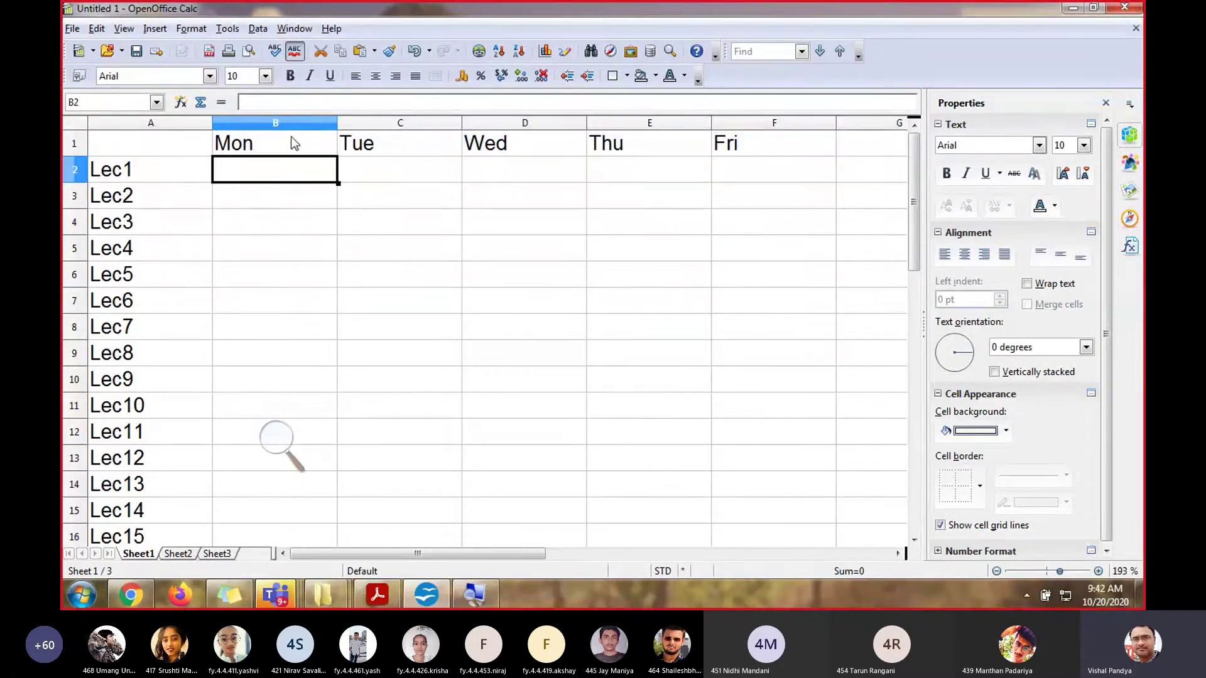
Freeze the weekday header row above cell A2
{"action": "left_click", "coordinate": [75, 144]}
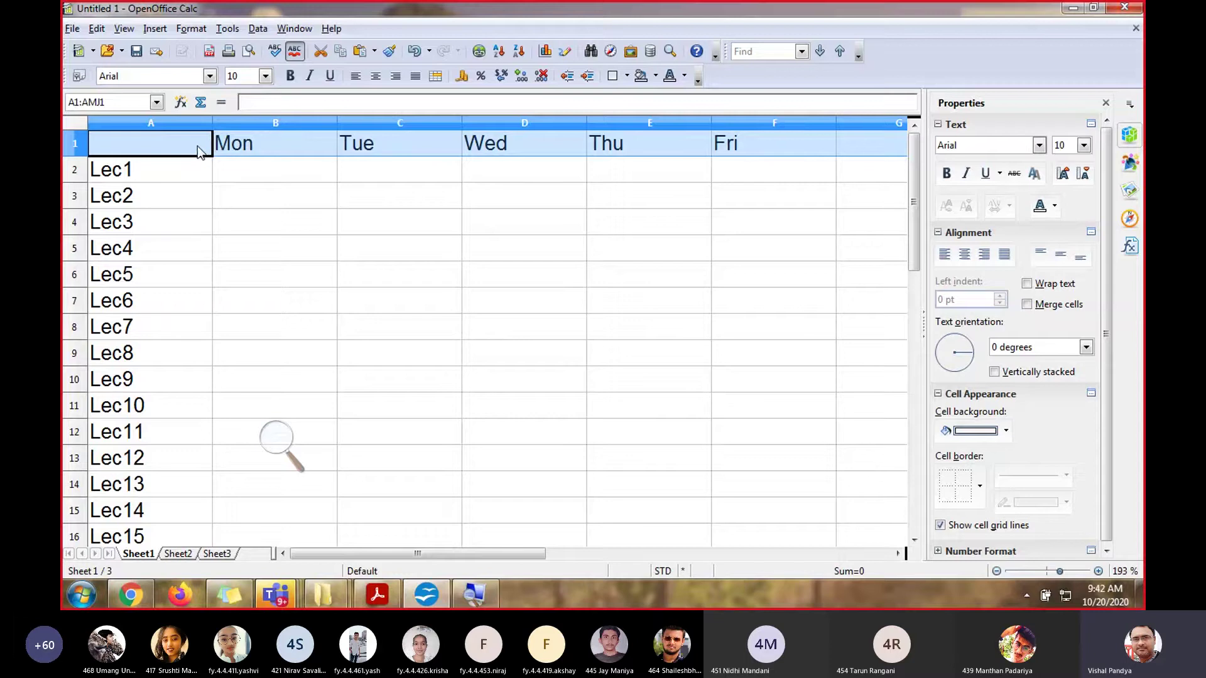
{"action": "left_click", "coordinate": [188, 168]}
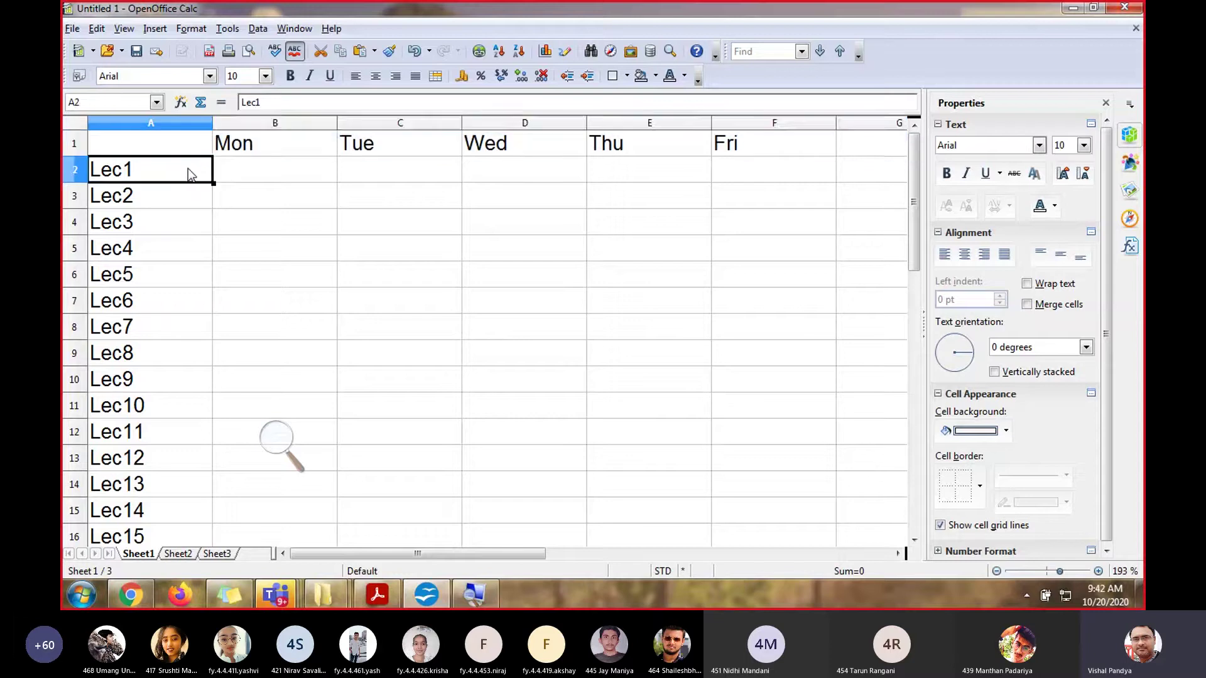
{"action": "left_click", "coordinate": [76, 177]}
{"action": "left_click", "coordinate": [138, 179]}
{"action": "left_click", "coordinate": [295, 28]}
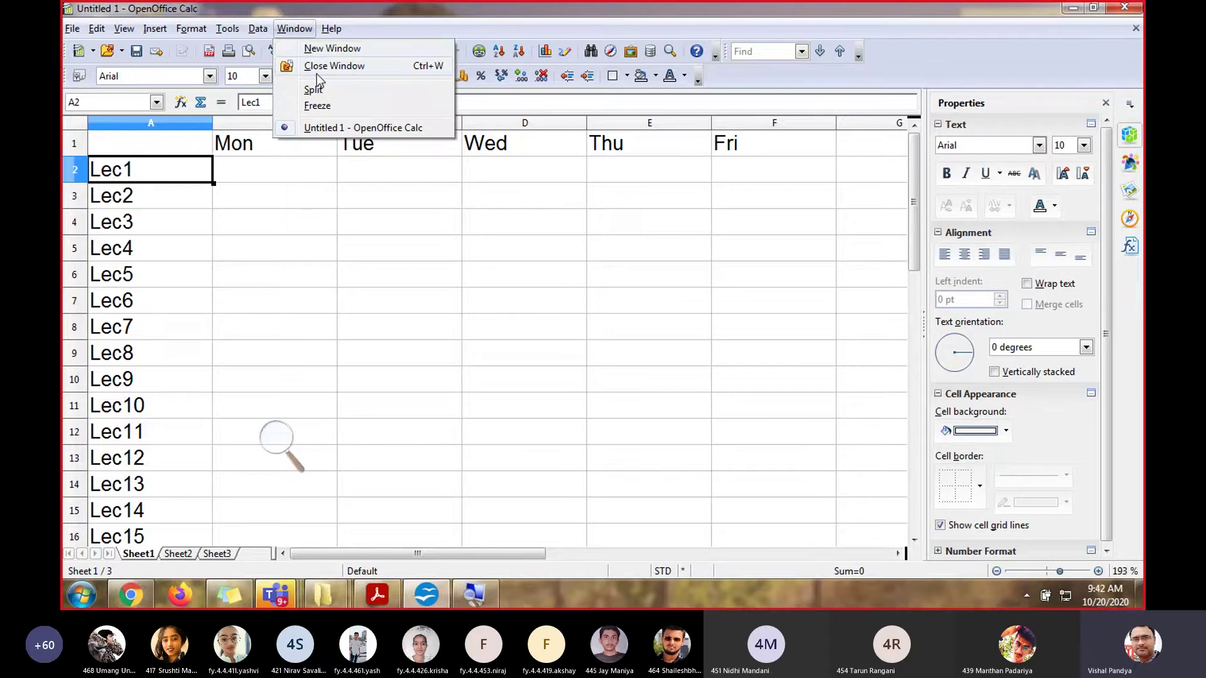
{"action": "left_click", "coordinate": [318, 106]}
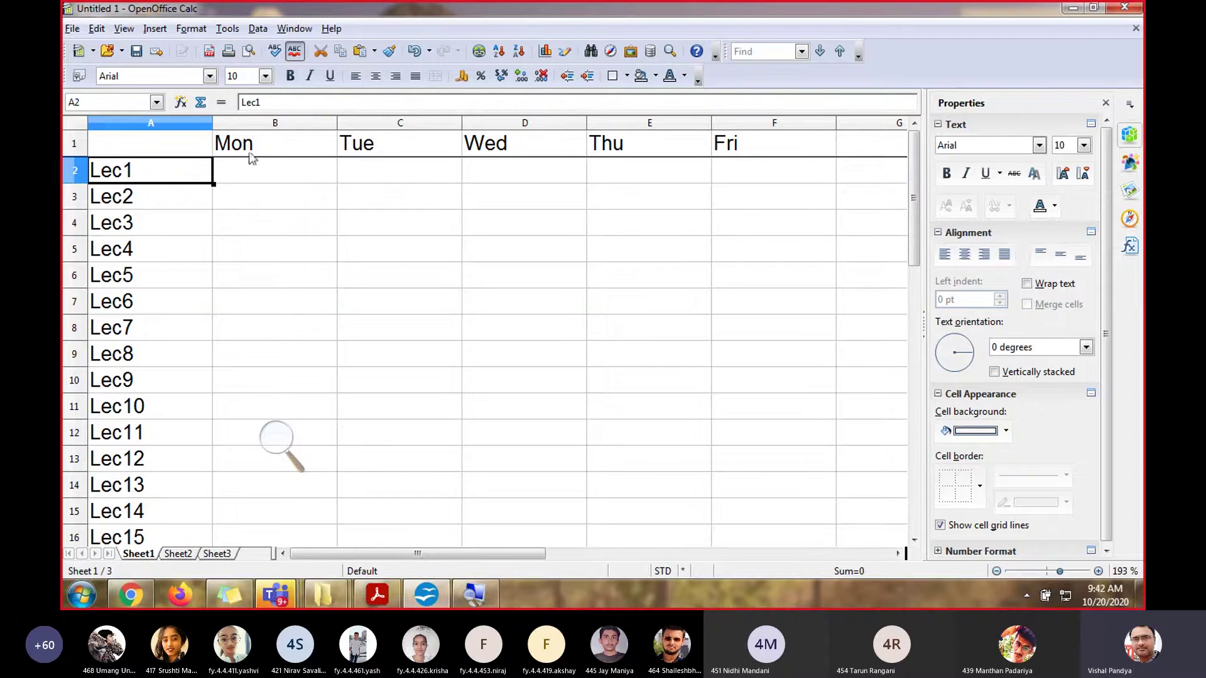
Check the frozen header against the lecture rows further down the sheet, then return to the start and select B4
{"action": "left_click", "coordinate": [275, 182]}
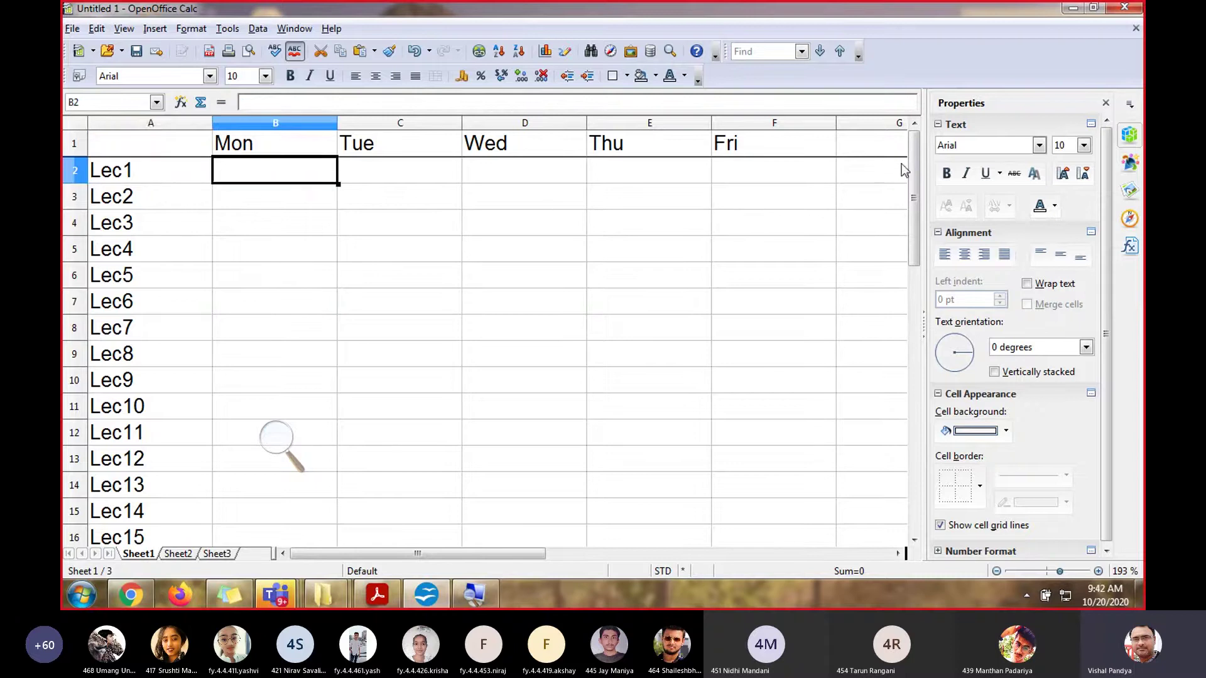
{"action": "left_click_drag", "start_coordinate": [915, 165], "coordinate": [918, 202]}
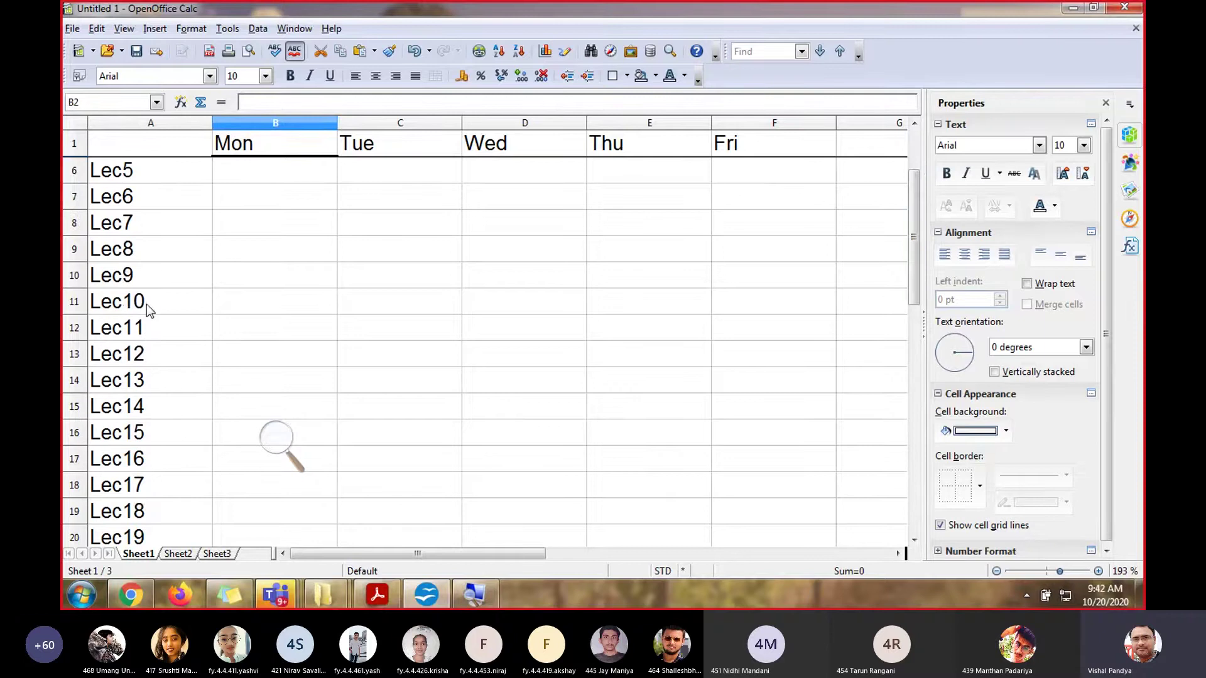
{"action": "left_click_drag", "start_coordinate": [914, 229], "coordinate": [914, 164]}
{"action": "left_click", "coordinate": [266, 219]}
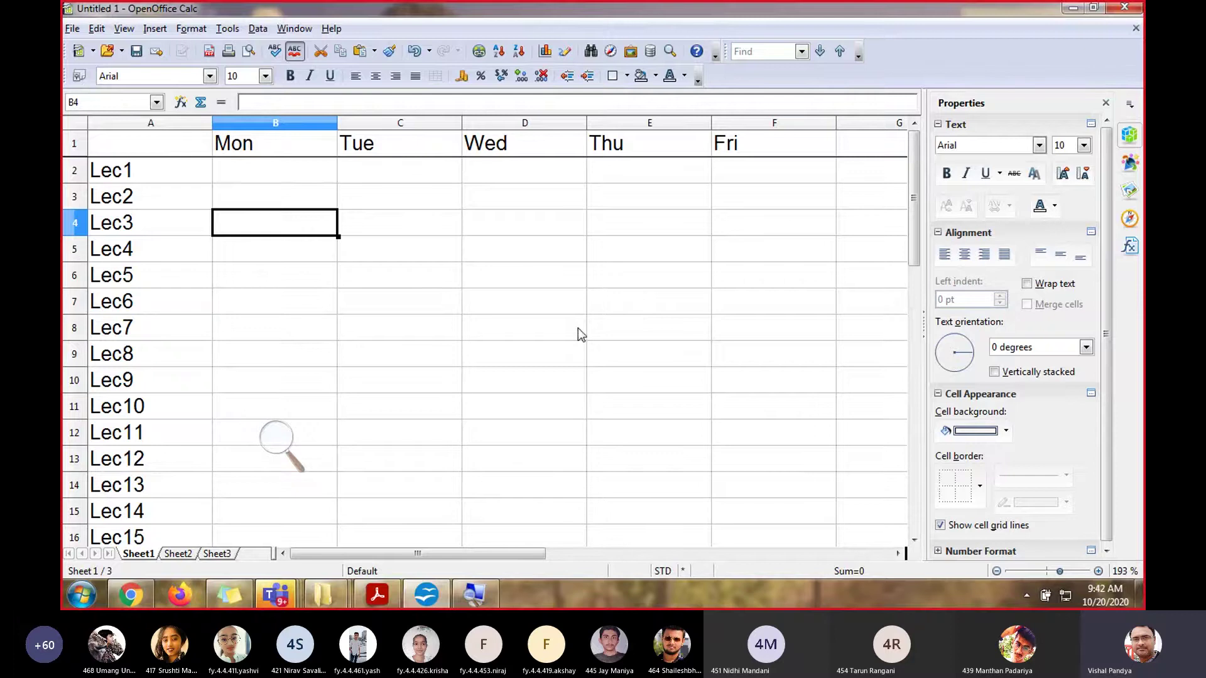
Check the page preview of the lecture timetable and return to the sheet with cell A2 selected
{"action": "mouse_move", "coordinate": [913, 195]}
{"action": "left_mouse_down"}
{"action": "mouse_move", "coordinate": [915, 375]}
{"action": "mouse_move", "coordinate": [913, 176]}
{"action": "left_mouse_up"}
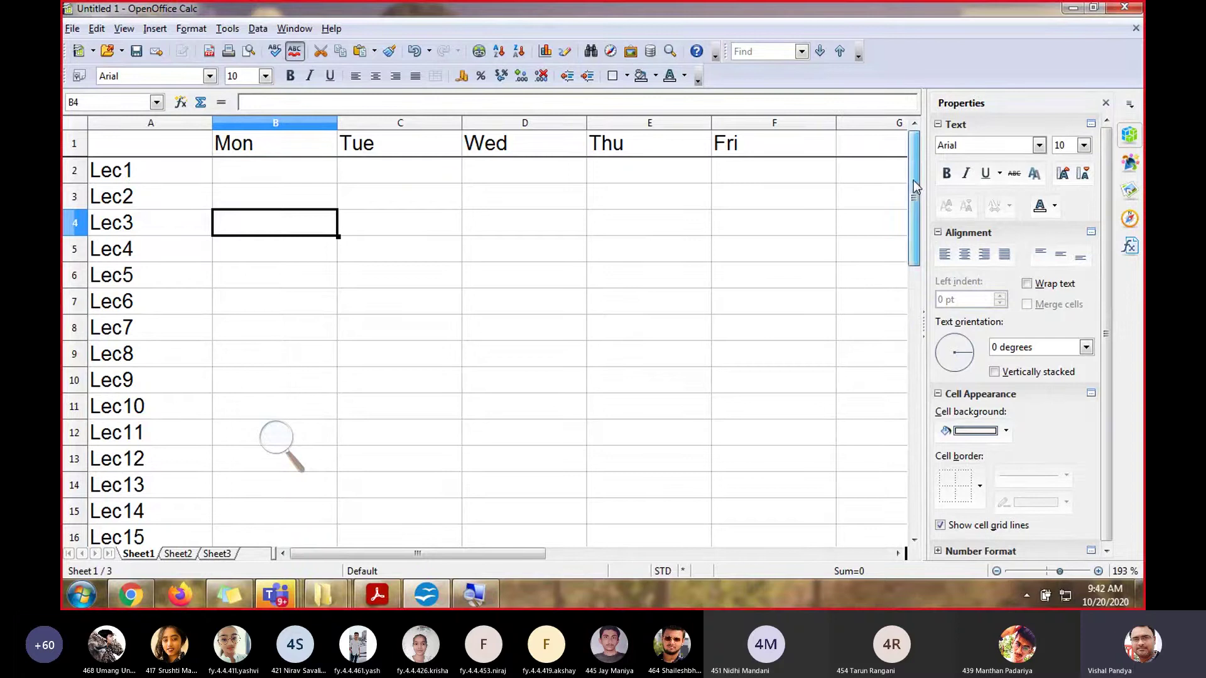
{"action": "mouse_move", "coordinate": [915, 186]}
{"action": "left_mouse_down"}
{"action": "mouse_move", "coordinate": [914, 330]}
{"action": "mouse_move", "coordinate": [914, 183]}
{"action": "left_mouse_up"}
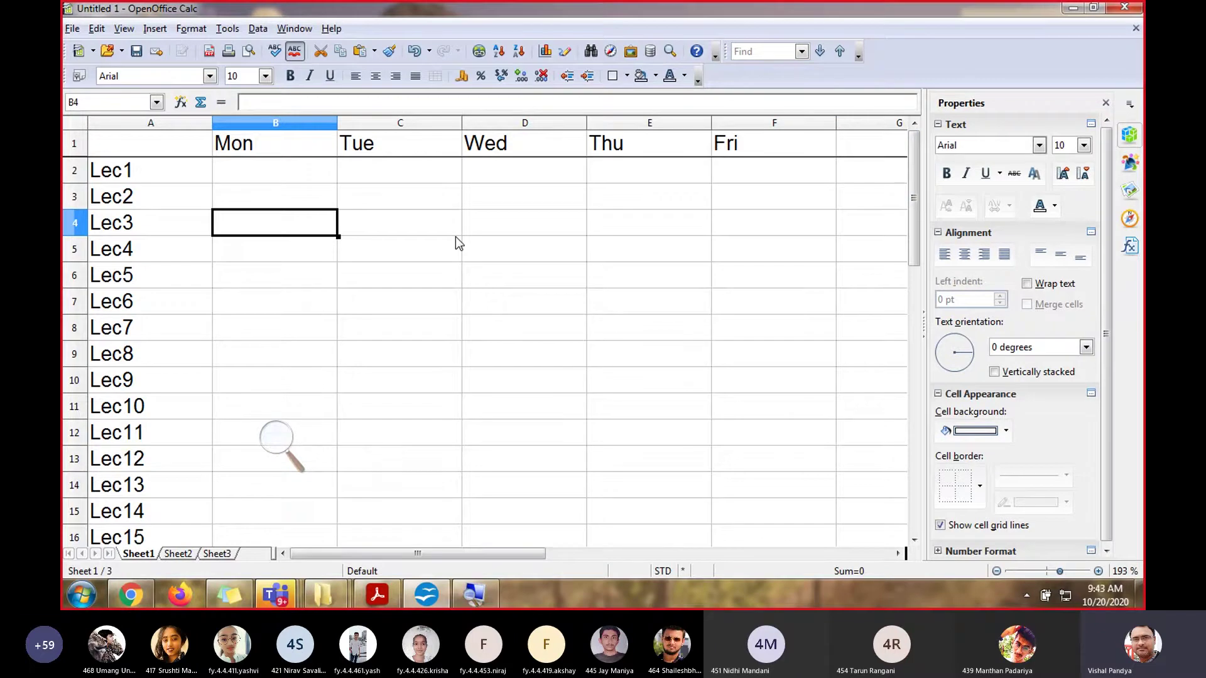
{"action": "left_click", "coordinate": [147, 178]}
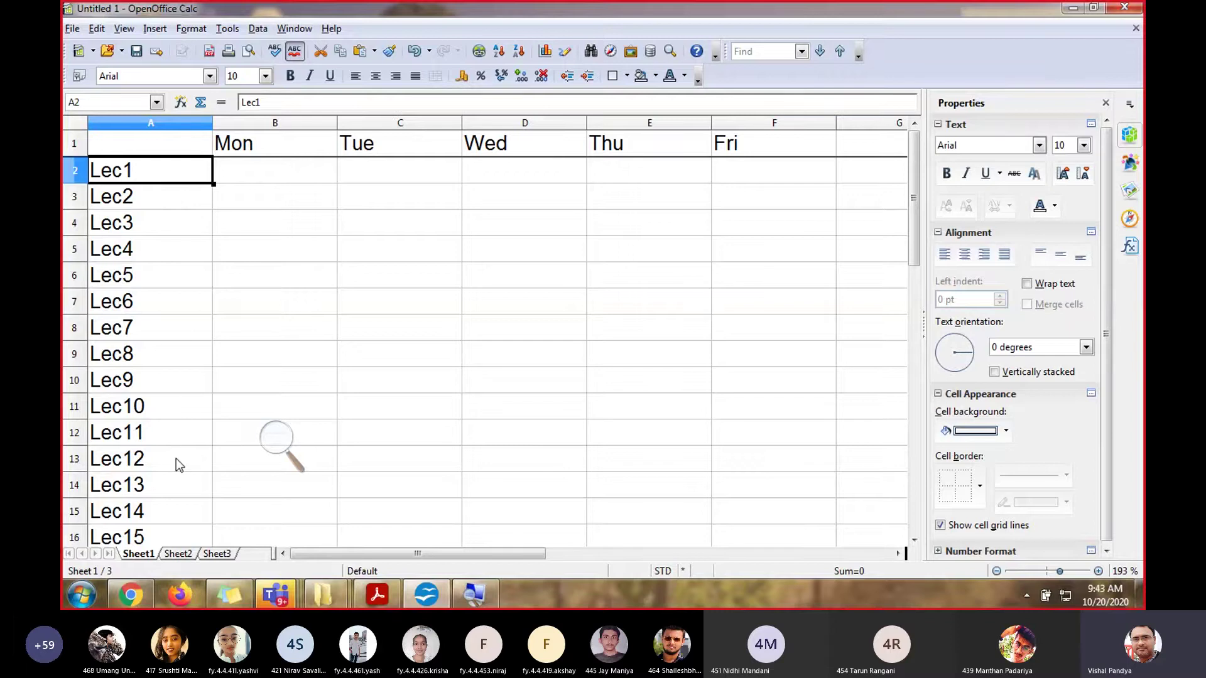
{"action": "left_click", "coordinate": [73, 29]}
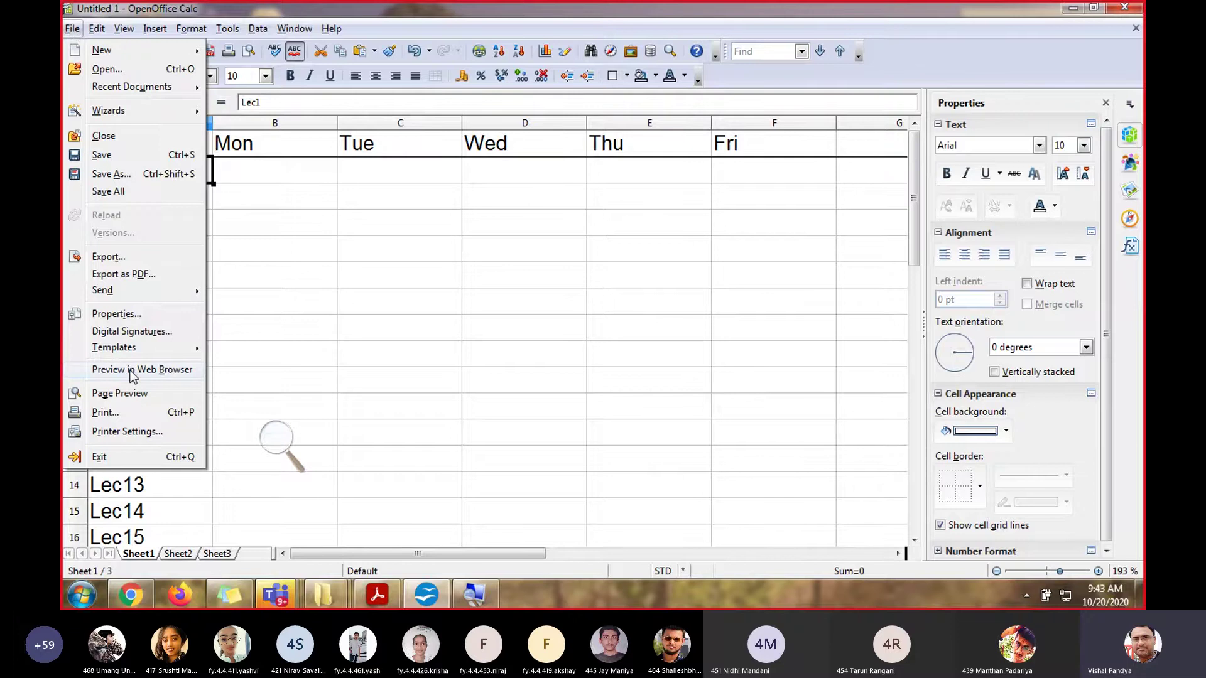
{"action": "left_click", "coordinate": [126, 394]}
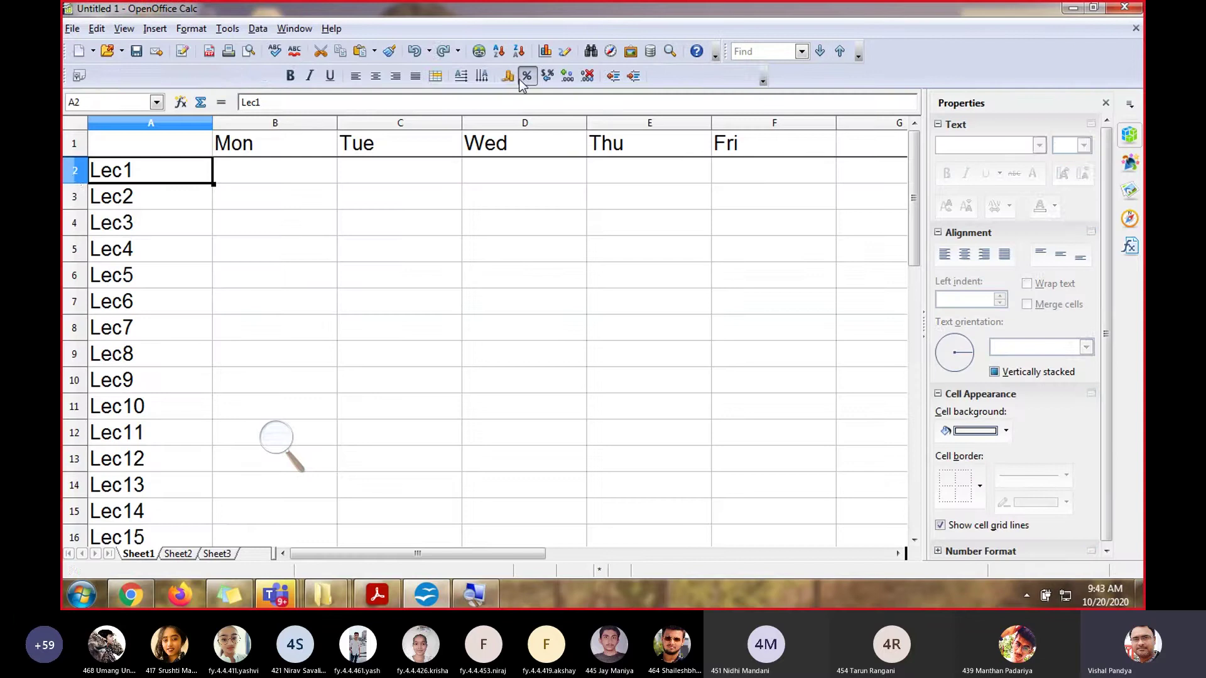
{"action": "left_click", "coordinate": [519, 75]}
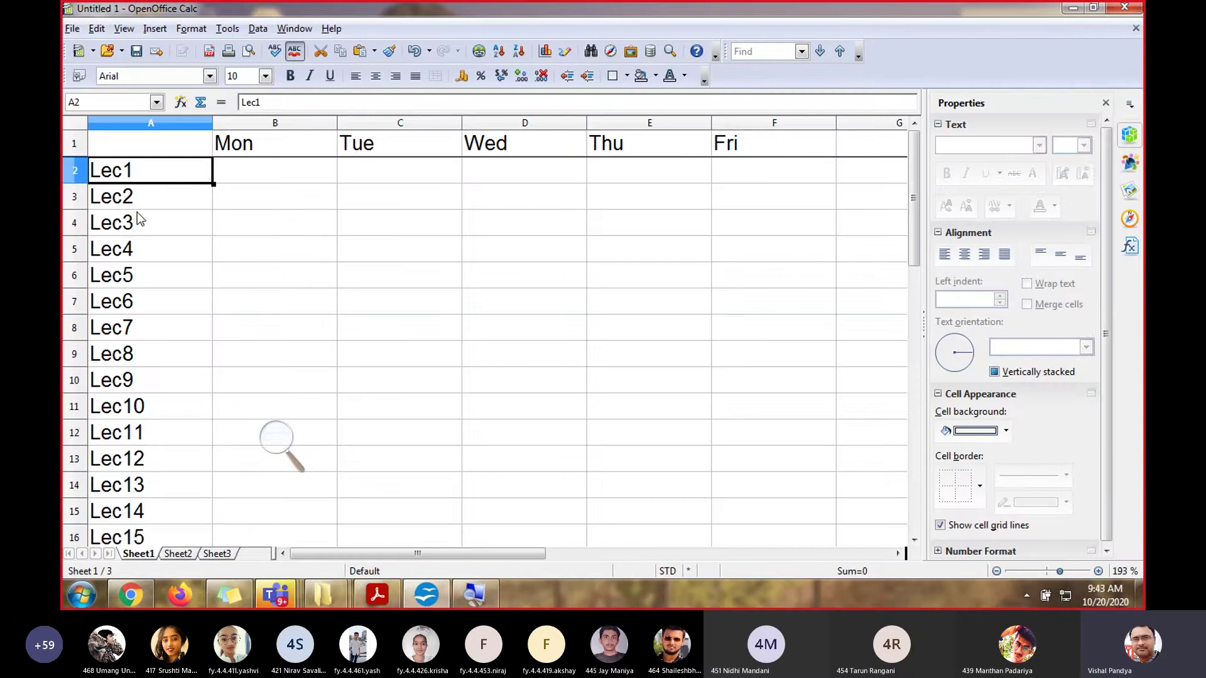
Set the height of rows 2 to 41, covering the lecture labels in column A, to 1.18 inches
{"action": "left_click", "coordinate": [75, 171]}
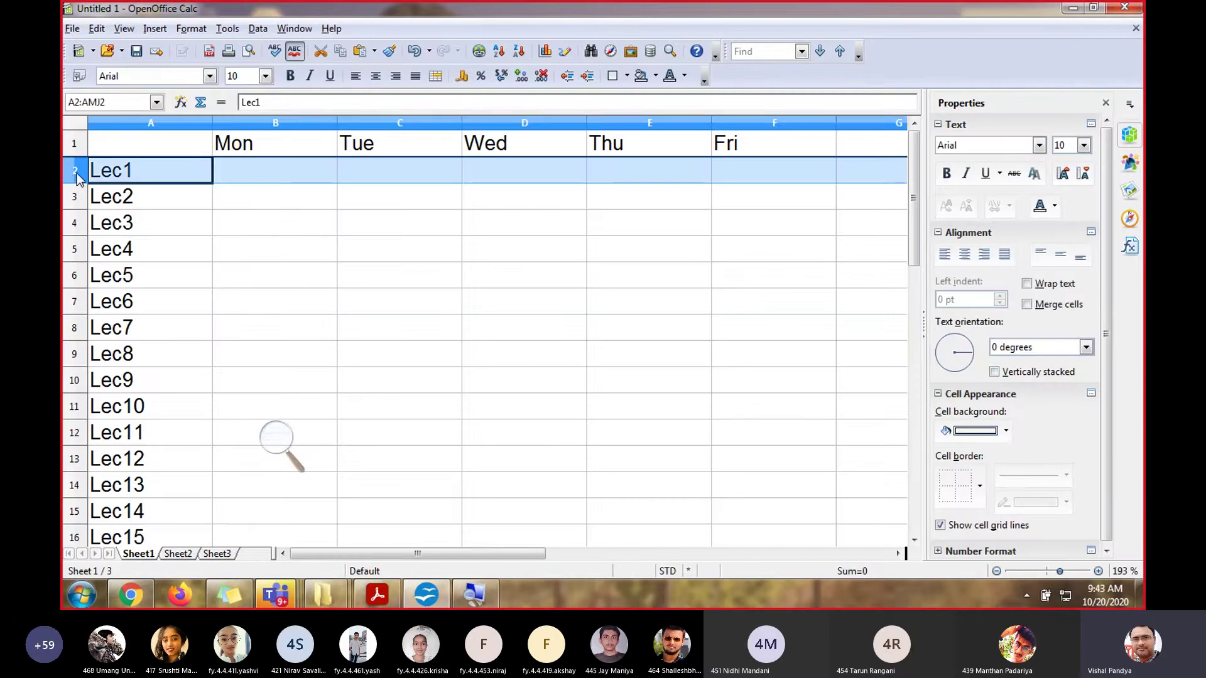
{"action": "key", "text": "shift+Down"}
{"action": "key", "text": "shift+Down"}
{"action": "key", "text": "shift+Down"}
{"action": "key", "text": "shift+Down"}
{"action": "key", "text": "shift+Down"}
{"action": "key", "text": "shift+Down"}
{"action": "key", "text": "shift+Down"}
{"action": "key", "text": "shift+Down"}
{"action": "key", "text": "shift+Down"}
{"action": "key", "text": "shift+Down"}
{"action": "key", "text": "shift+Down"}
{"action": "key", "text": "shift+Down"}
{"action": "key", "text": "shift+Down"}
{"action": "key", "text": "shift+Down"}
{"action": "key", "text": "shift+Down"}
{"action": "key", "text": "shift+Down"}
{"action": "key", "text": "shift+Down"}
{"action": "key", "text": "shift+Down"}
{"action": "key", "text": "shift+Down"}
{"action": "key", "text": "shift+Down"}
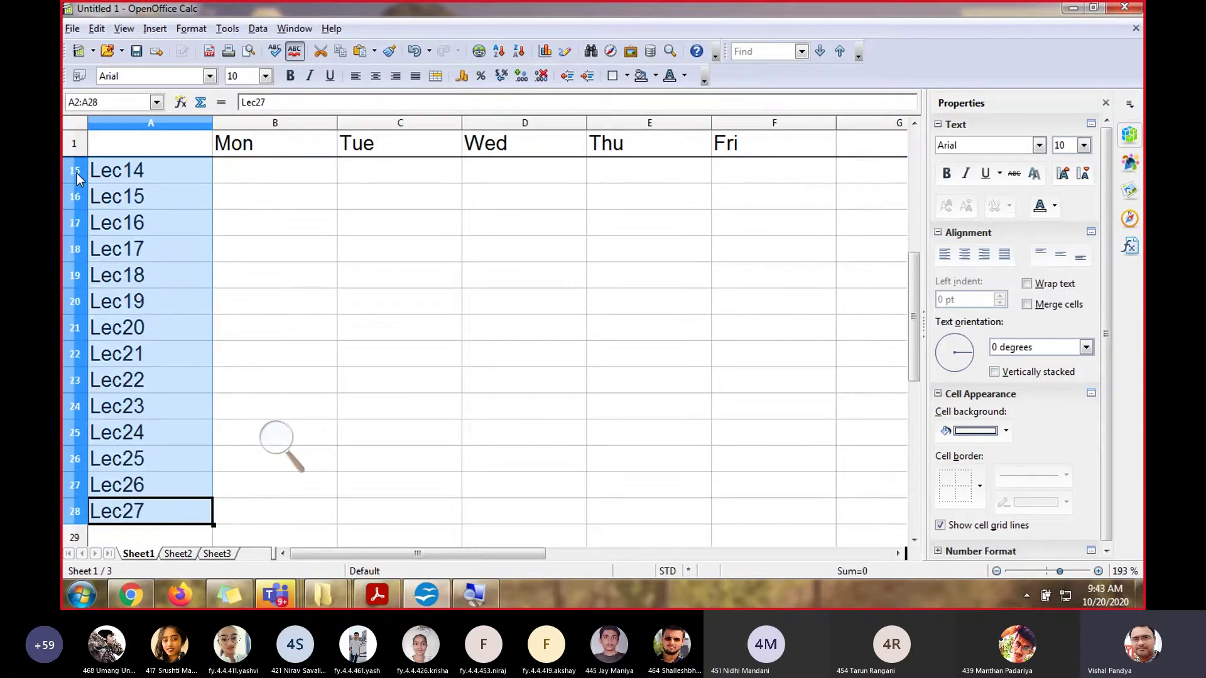
{"action": "key", "text": "shift+Down"}
{"action": "key", "text": "shift+Up"}
{"action": "key", "text": "shift+Up"}
{"action": "key", "text": "shift+Up"}
{"action": "key", "text": "shift+Up"}
{"action": "key", "text": "shift+Up"}
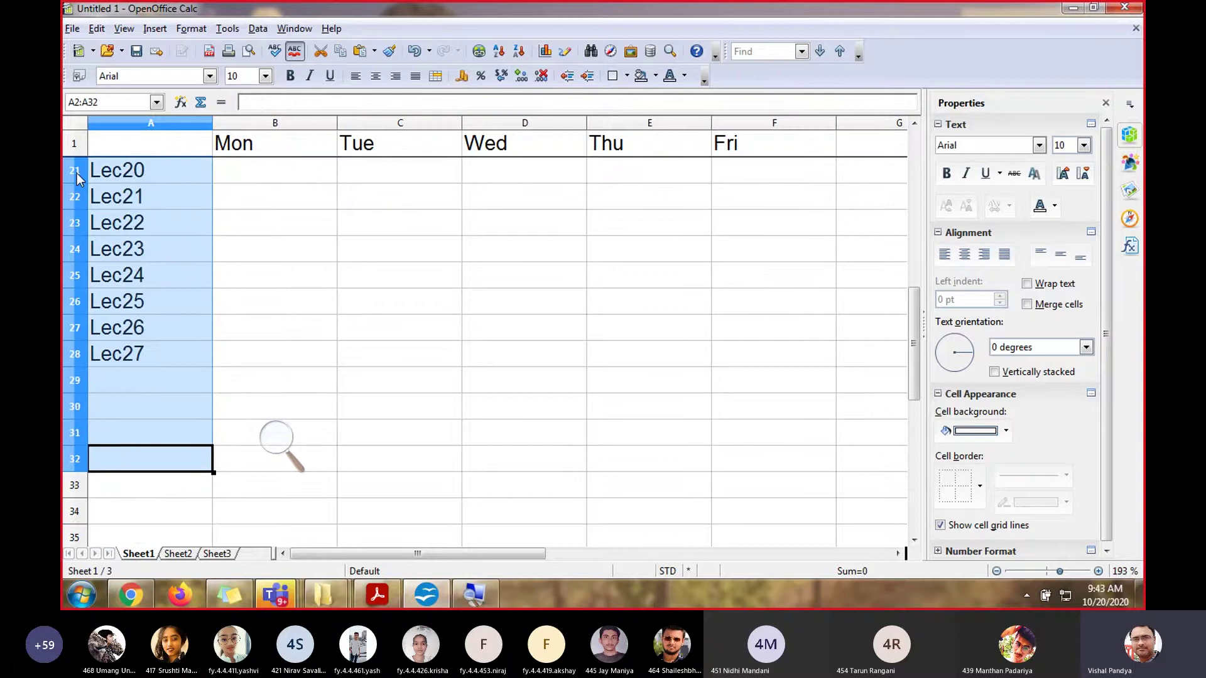
{"action": "key", "text": "shift+Down"}
{"action": "key", "text": "shift+Down"}
{"action": "key", "text": "shift+Down"}
{"action": "key", "text": "shift+Down"}
{"action": "key", "text": "shift+Down"}
{"action": "key", "text": "shift+Down"}
{"action": "key", "text": "shift+Down"}
{"action": "key", "text": "shift+Down"}
{"action": "key", "text": "shift+Down"}
{"action": "key", "text": "shift+Down"}
{"action": "key", "text": "shift+Down"}
{"action": "key", "text": "shift+Down"}
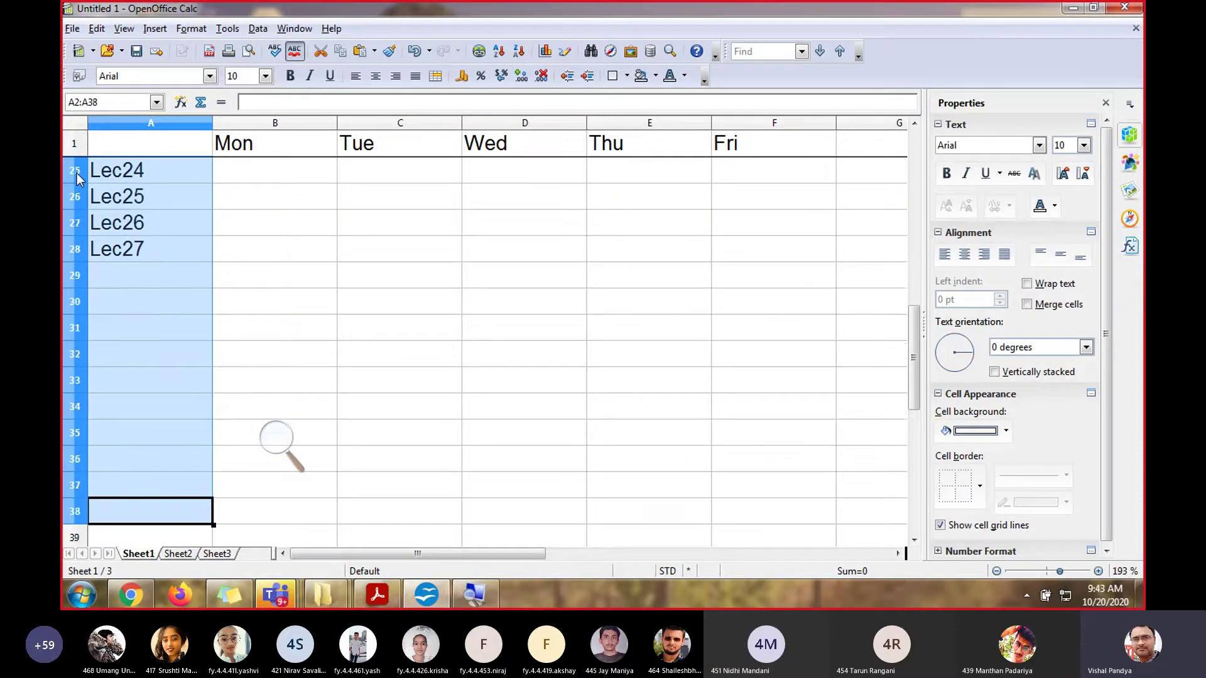
{"action": "left_click", "coordinate": [198, 29]}
{"action": "mouse_move", "coordinate": [233, 89]}
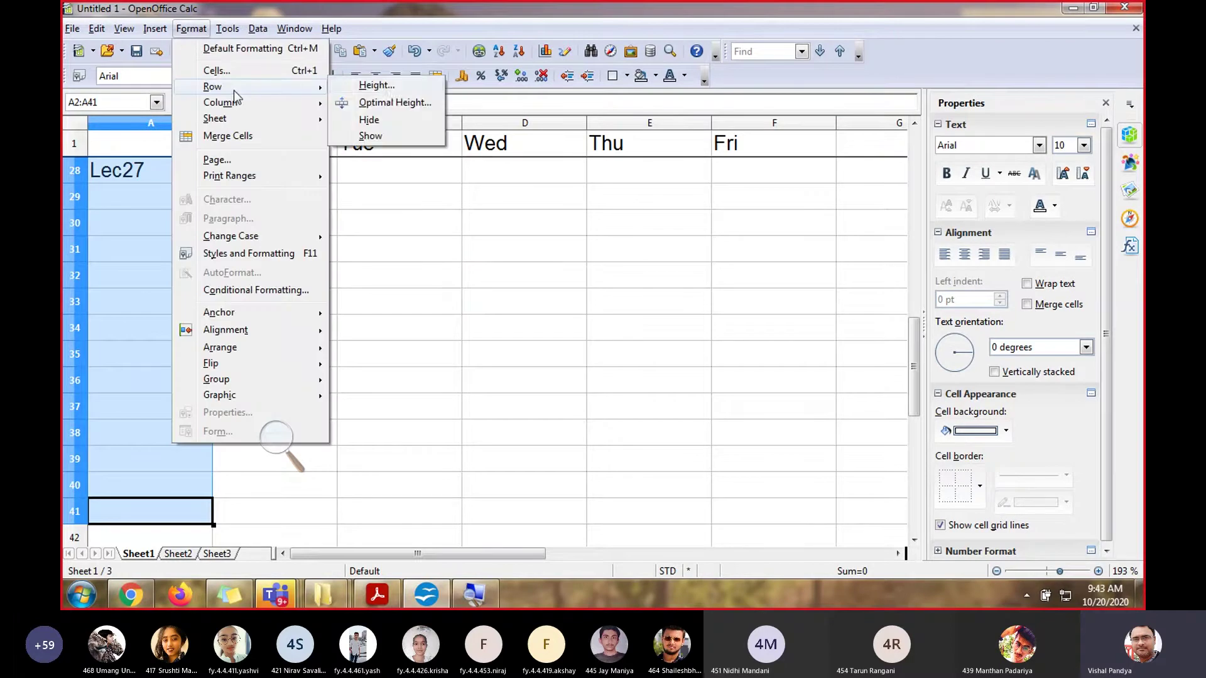
{"action": "left_click", "coordinate": [377, 86]}
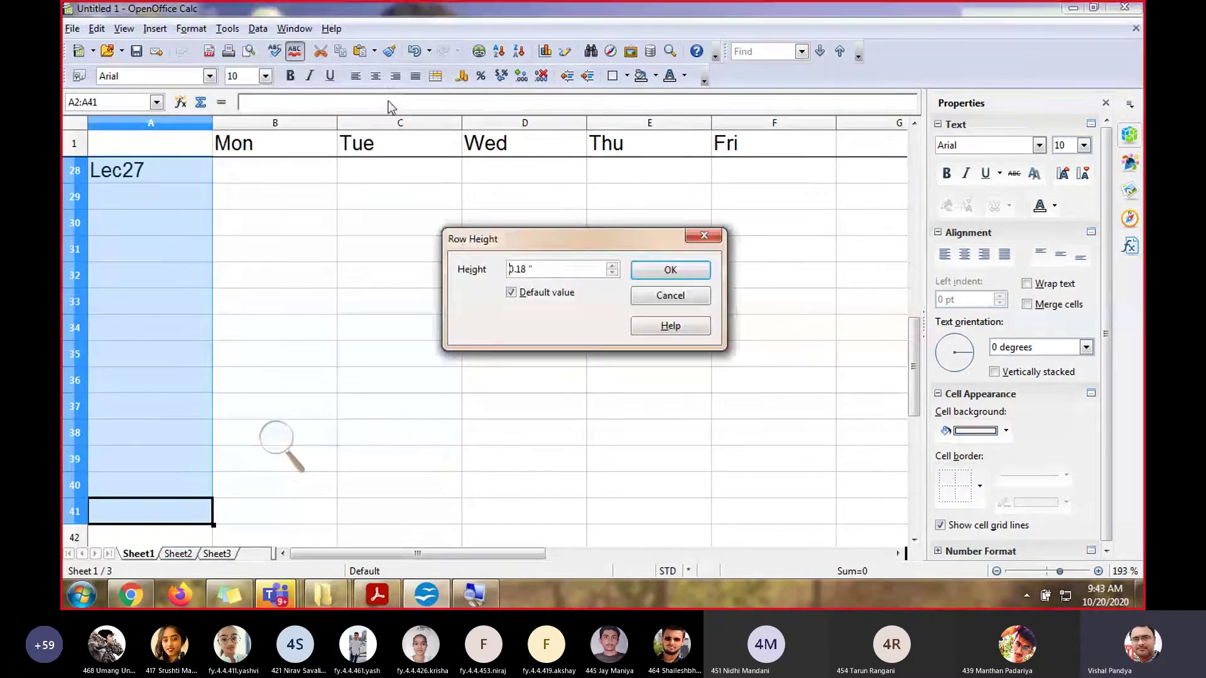
{"action": "left_click", "coordinate": [515, 269]}
{"action": "key", "text": "BackSpace"}
{"action": "type", "text": "1"}
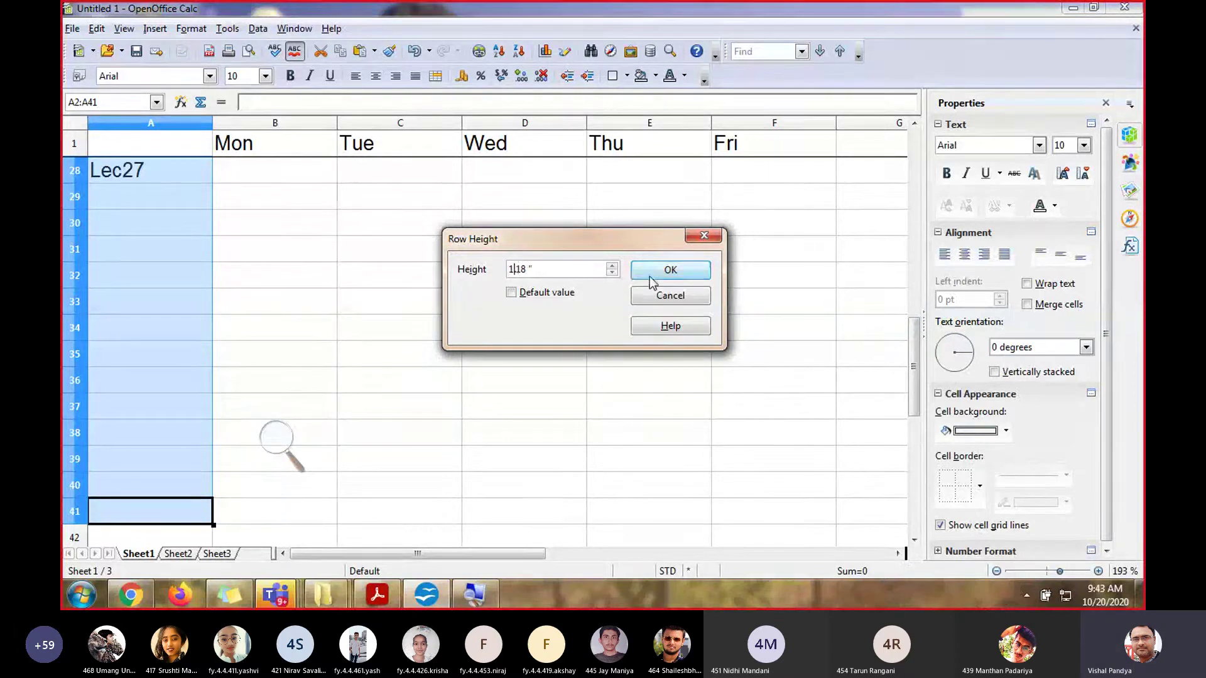
{"action": "left_click", "coordinate": [682, 273]}
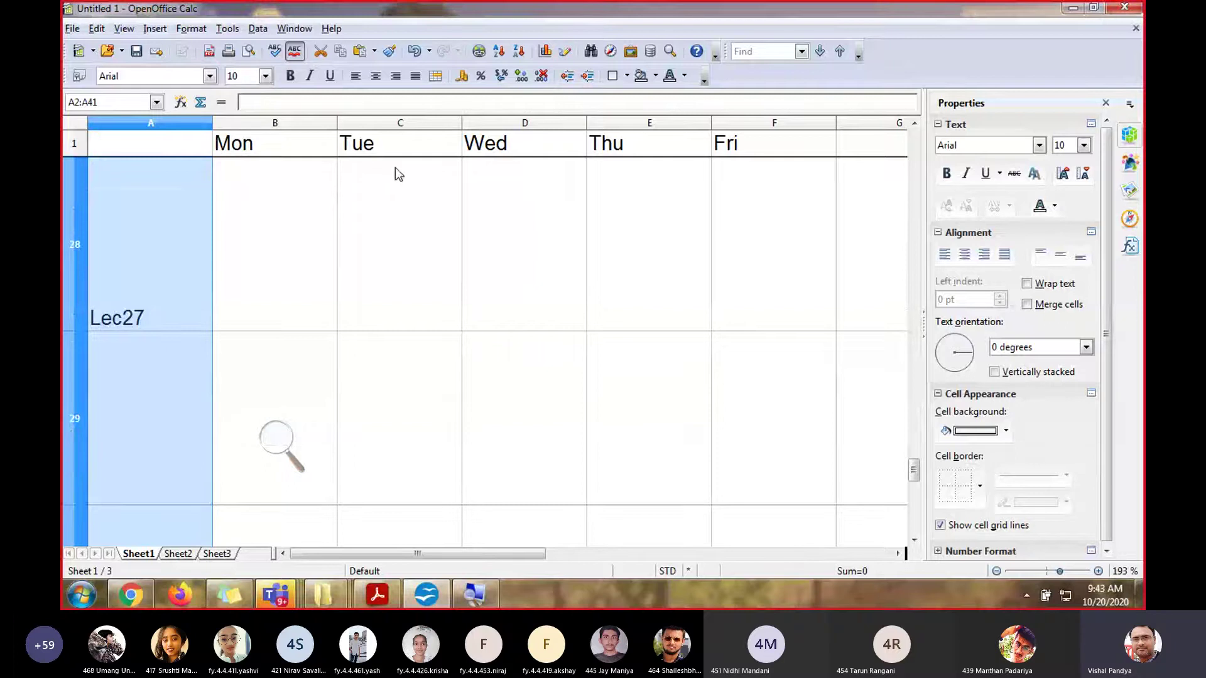
Apply full outer and inner borders to cells A2:A41 and select cell B28
{"action": "left_click", "coordinate": [626, 76]}
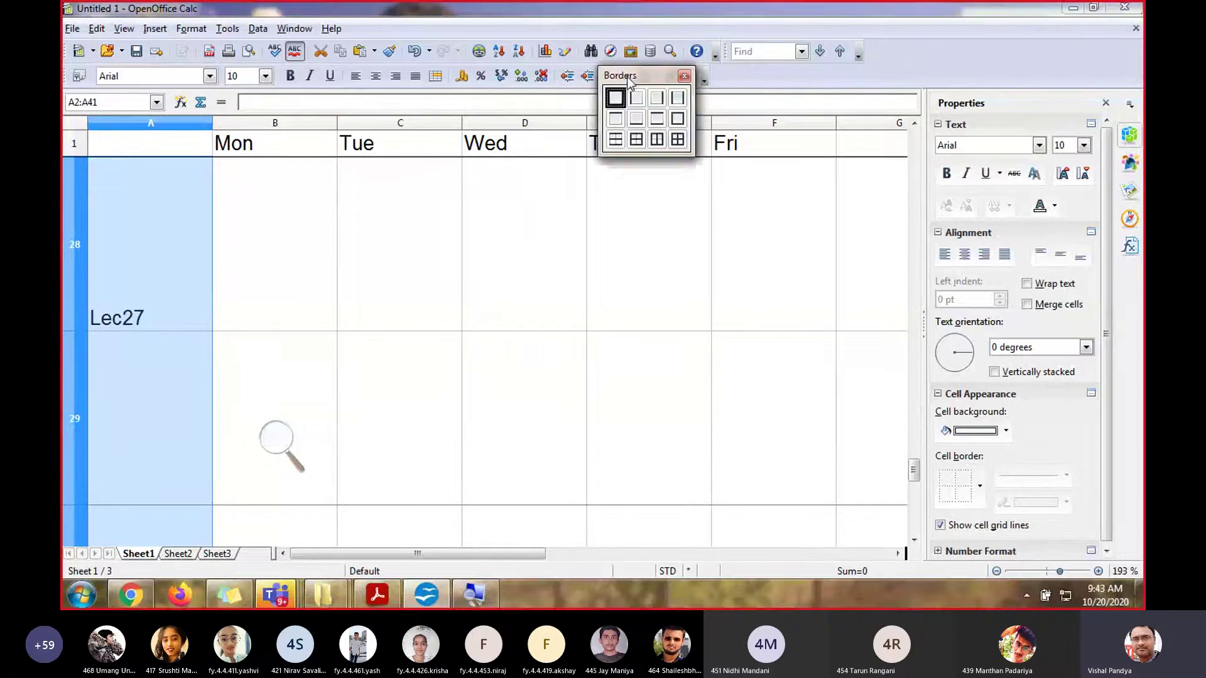
{"action": "left_click", "coordinate": [677, 140]}
{"action": "left_click", "coordinate": [258, 230]}
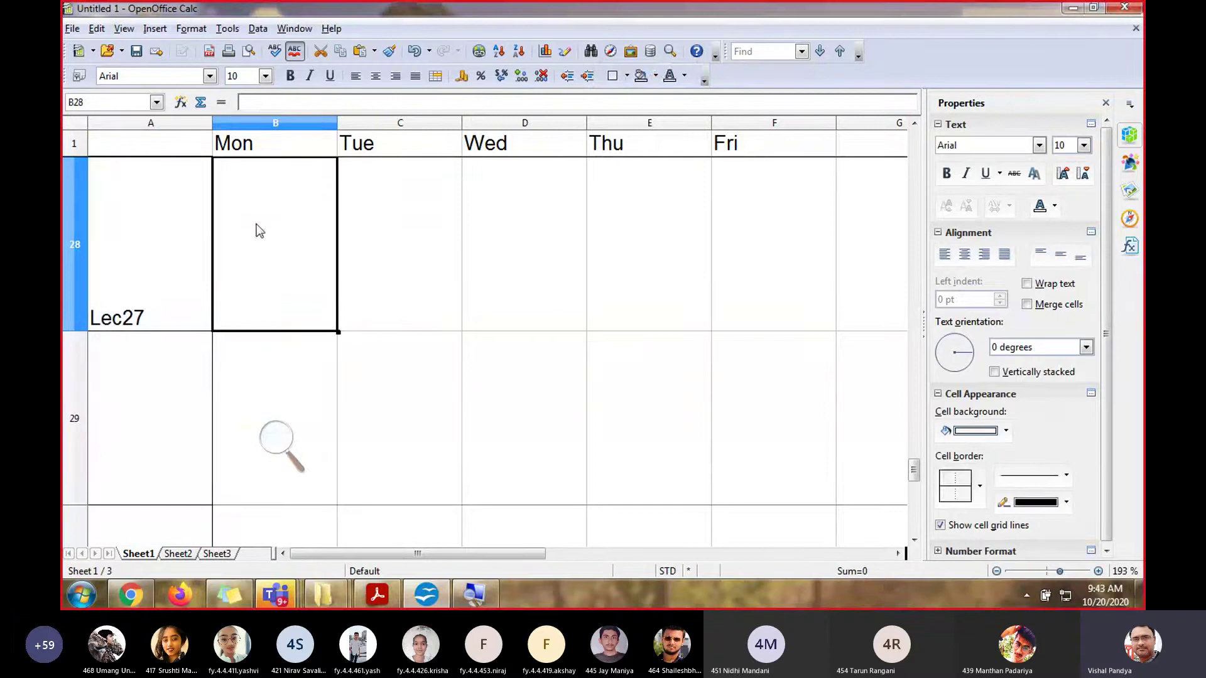
Open the page preview of the bordered timetable, try a larger scaling factor and return it to its starting setting
{"action": "left_click", "coordinate": [73, 29]}
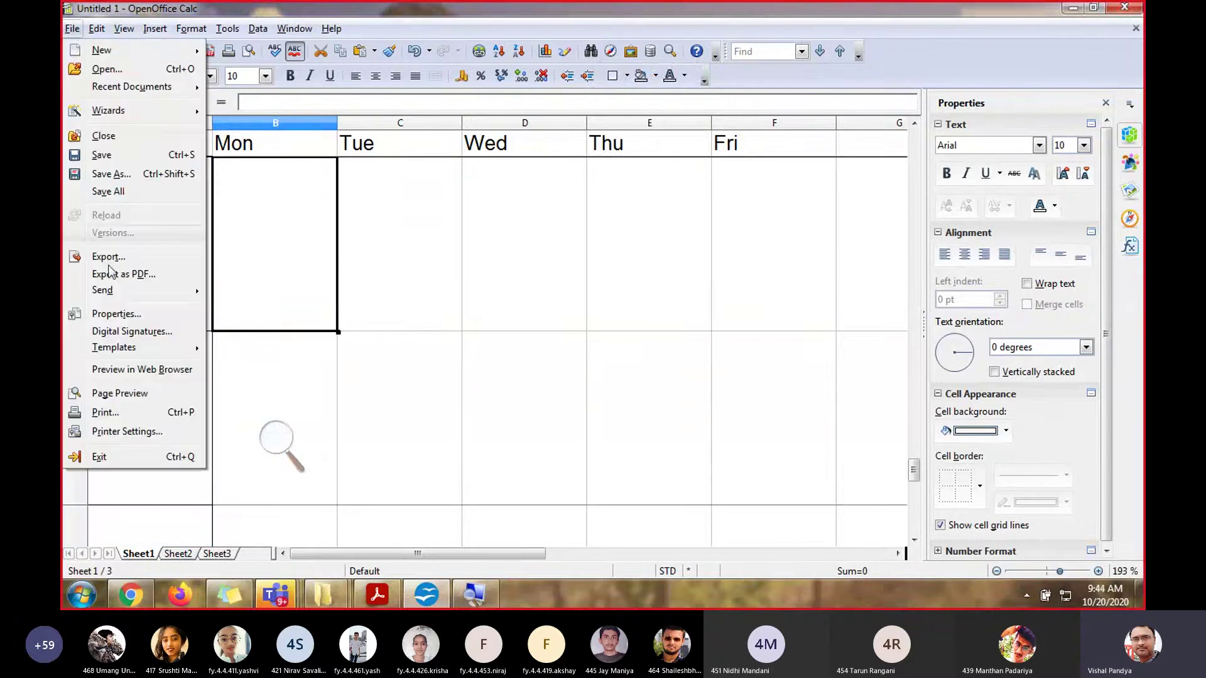
{"action": "left_click", "coordinate": [121, 393]}
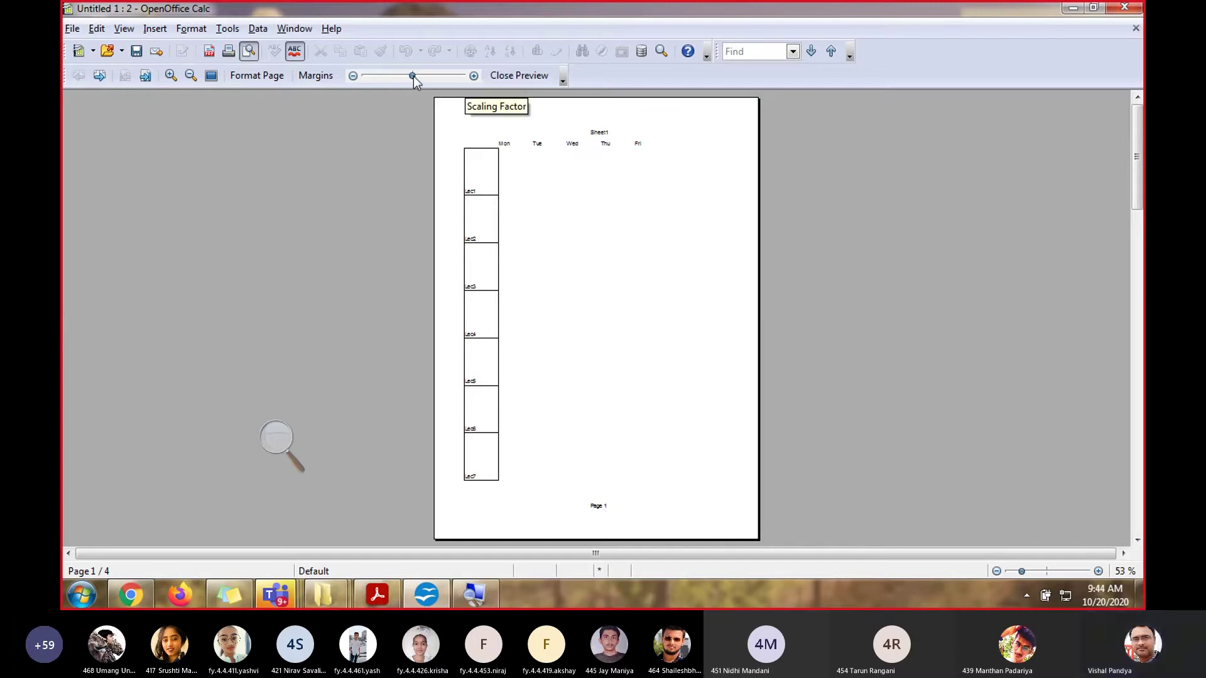
{"action": "left_click_drag", "start_coordinate": [412, 76], "coordinate": [440, 75]}
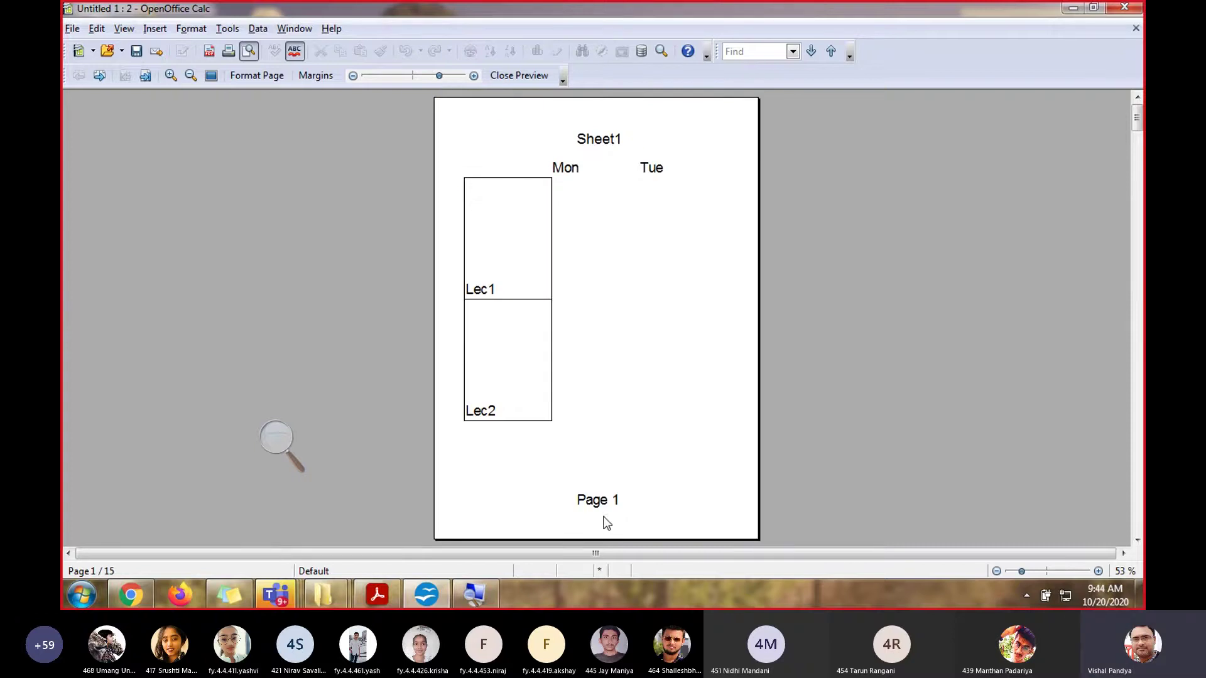
{"action": "left_click_drag", "start_coordinate": [439, 74], "coordinate": [415, 74]}
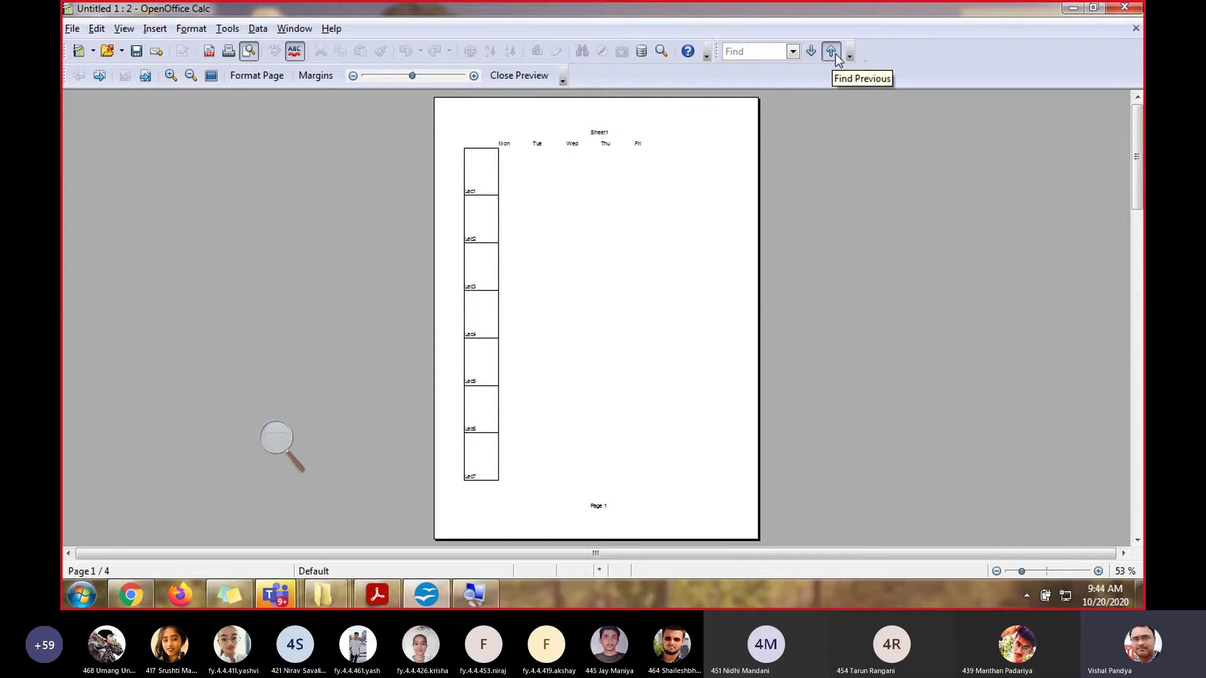
Page back and forth between the last and earlier pages of the preview and close it
{"action": "left_click", "coordinate": [150, 80]}
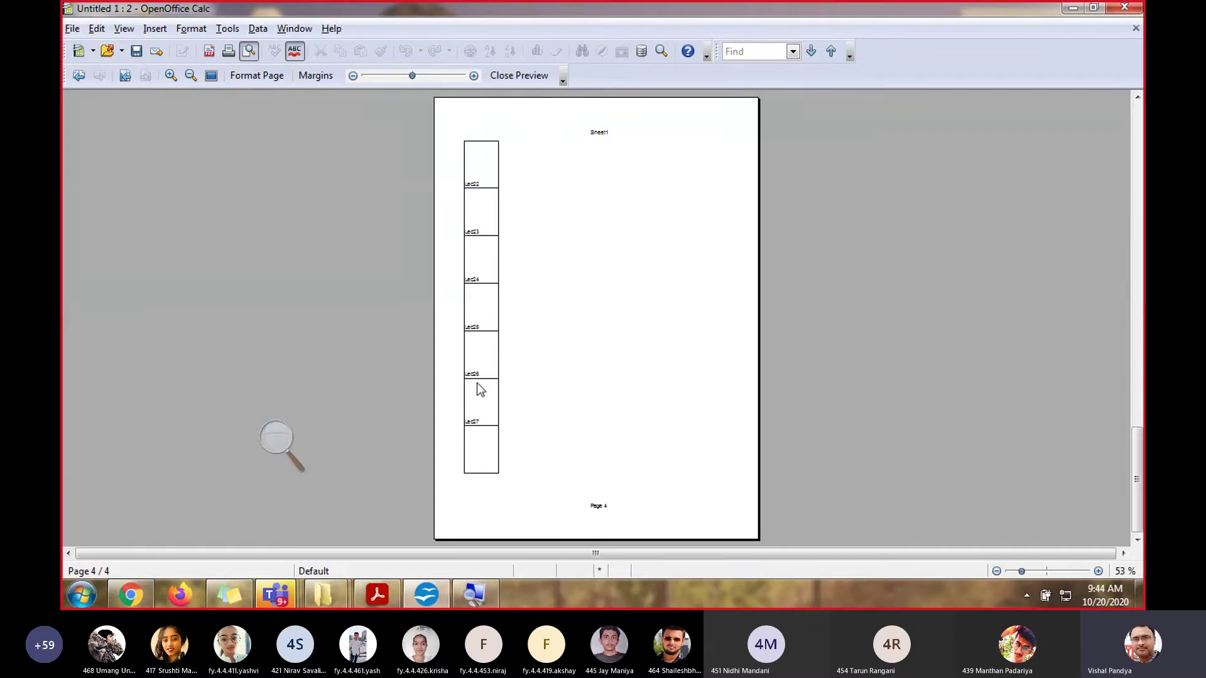
{"action": "scroll", "coordinate": [476, 383], "scroll_direction": "up", "scroll_amount": 3}
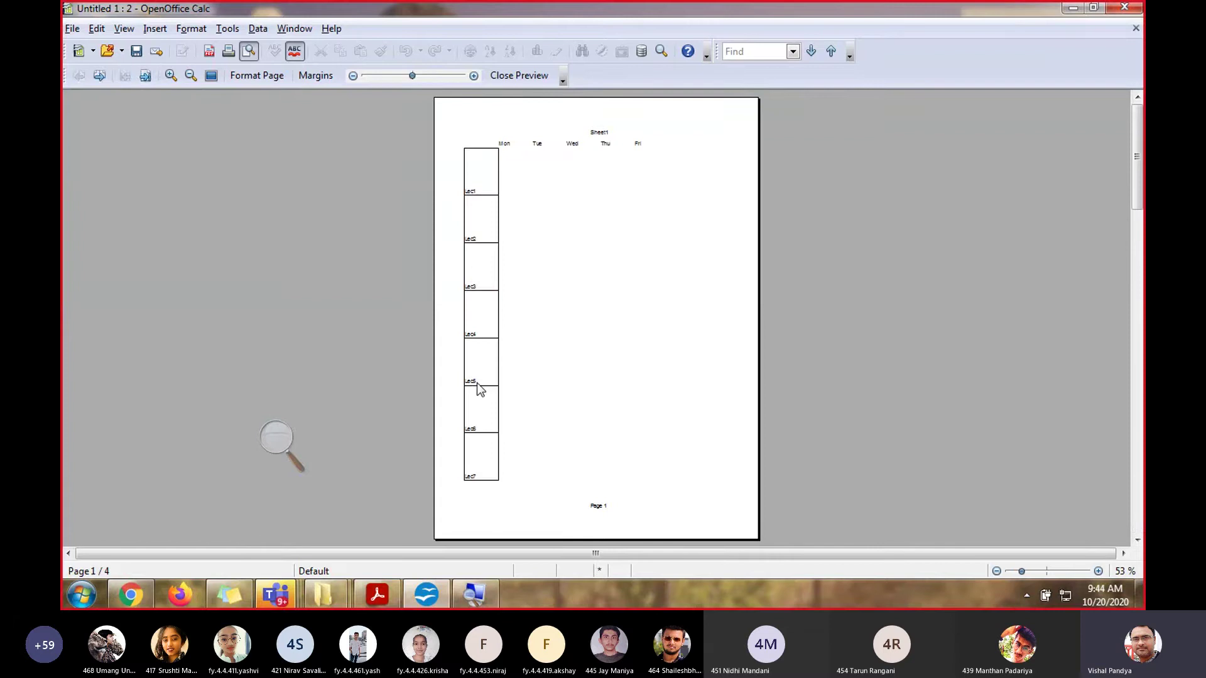
{"action": "scroll", "coordinate": [476, 383], "scroll_direction": "down", "scroll_amount": 3}
{"action": "scroll", "coordinate": [477, 383], "scroll_direction": "up", "scroll_amount": 3}
{"action": "scroll", "coordinate": [477, 382], "scroll_direction": "down", "scroll_amount": 3}
{"action": "scroll", "coordinate": [477, 382], "scroll_direction": "up", "scroll_amount": 3}
{"action": "left_click", "coordinate": [514, 76]}
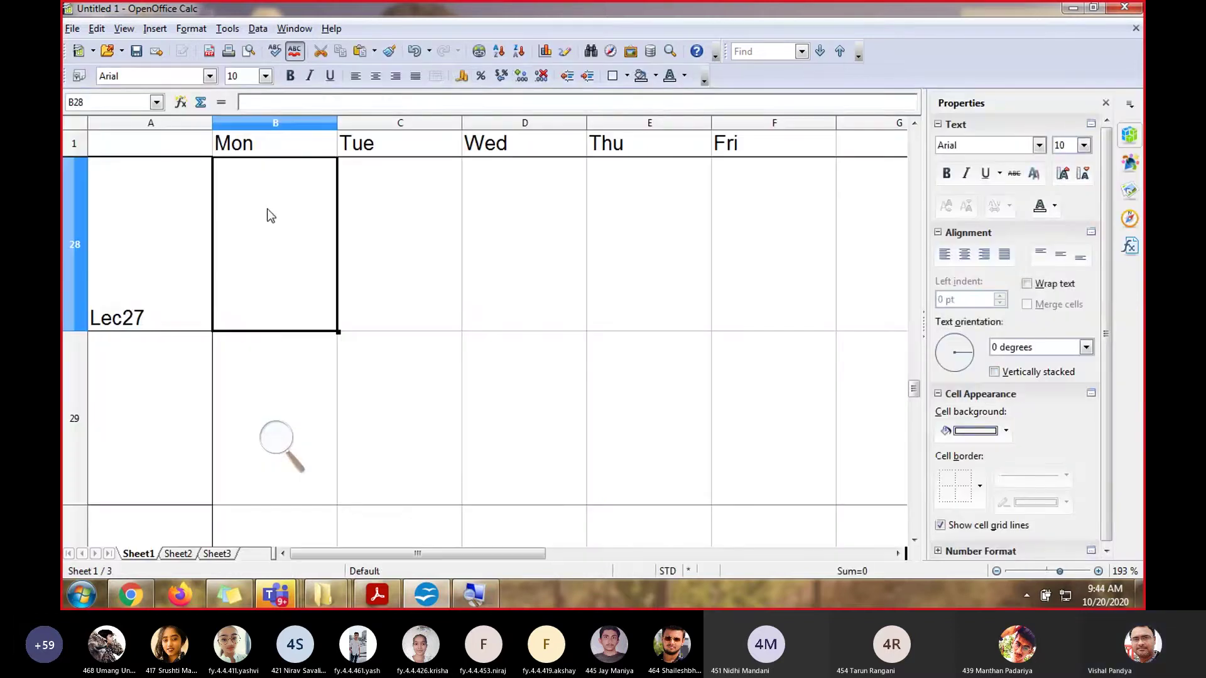
Go back to the start of the sheet and examine the Mon to Fri headings above the Lec1 row
{"action": "scroll", "coordinate": [267, 209], "scroll_direction": "up", "scroll_amount": 9}
{"action": "left_click", "coordinate": [299, 184]}
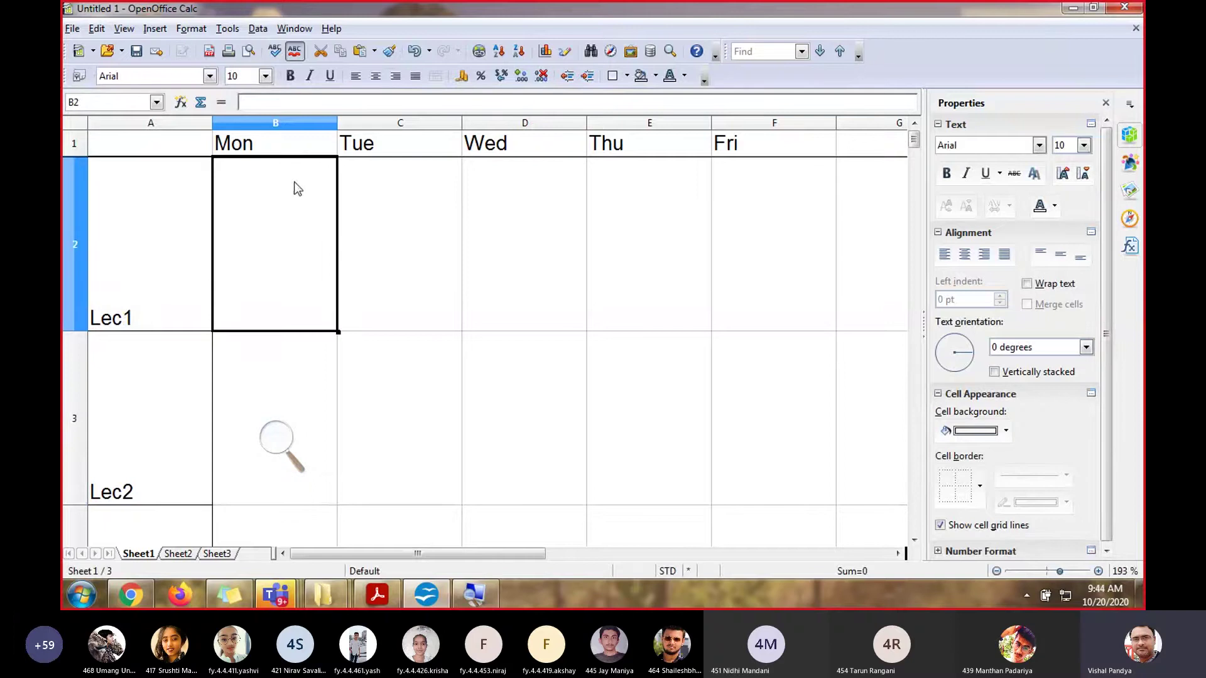
{"action": "left_click", "coordinate": [449, 154]}
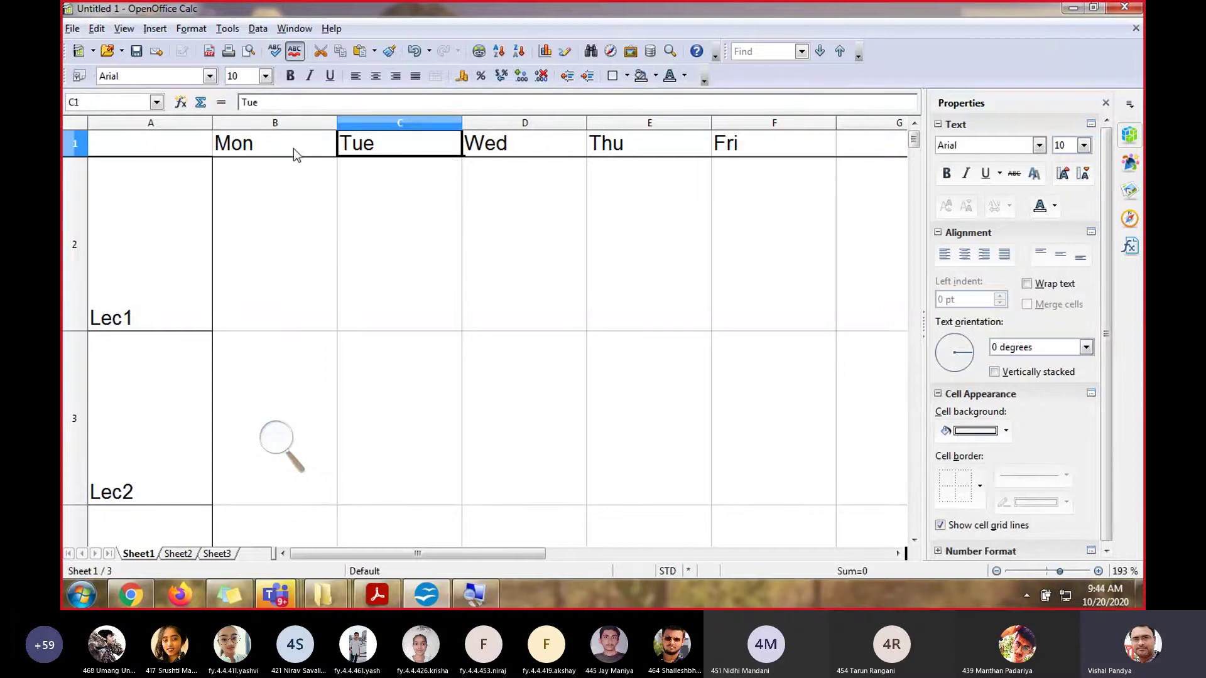
{"action": "left_click", "coordinate": [244, 149]}
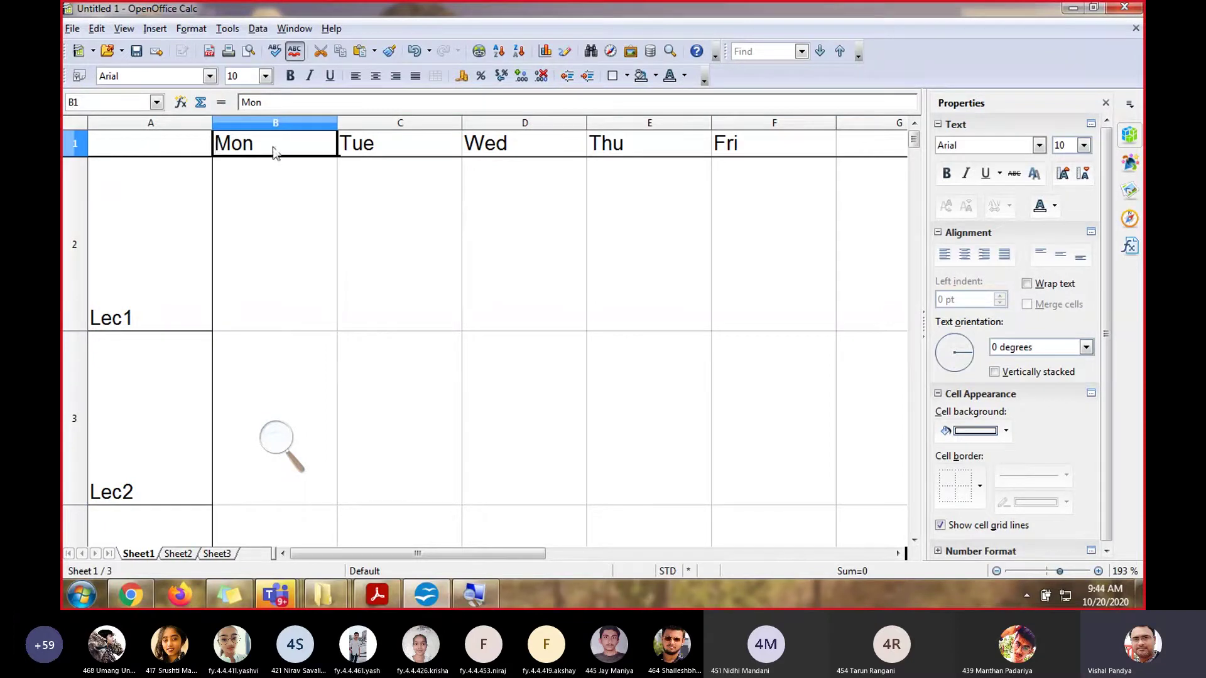
{"action": "left_click", "coordinate": [417, 154]}
{"action": "left_click", "coordinate": [504, 152]}
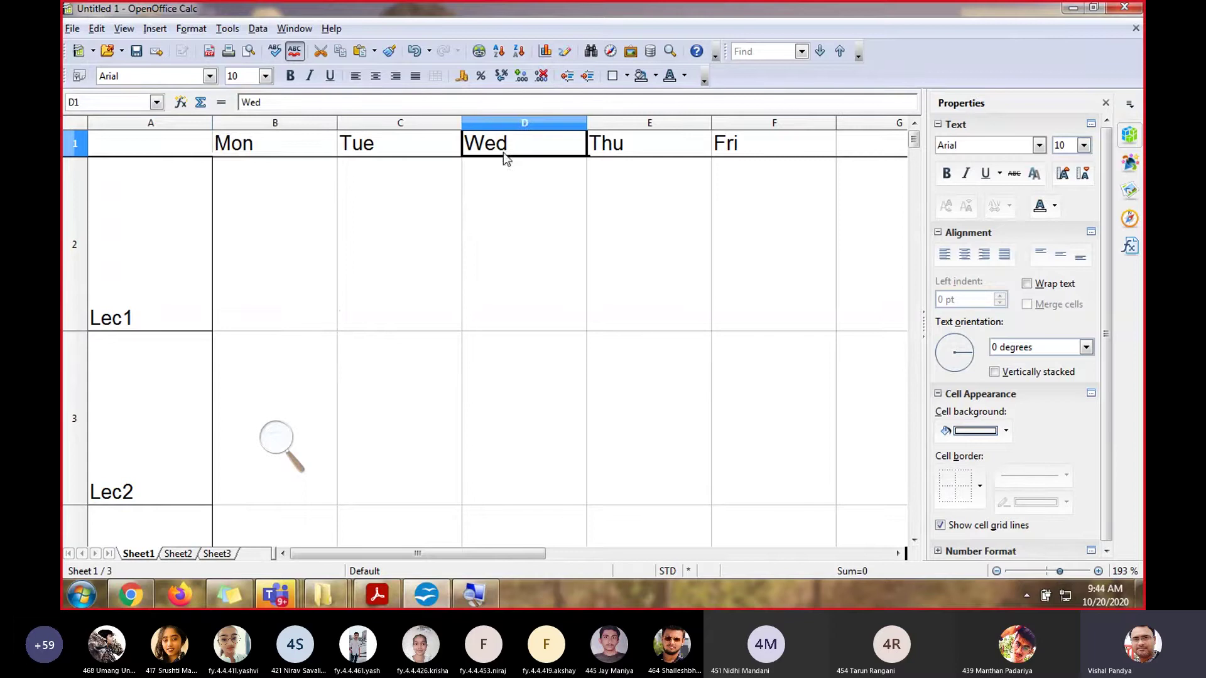
{"action": "left_click_drag", "start_coordinate": [614, 153], "coordinate": [744, 144]}
{"action": "left_click", "coordinate": [750, 145]}
{"action": "left_click", "coordinate": [692, 244]}
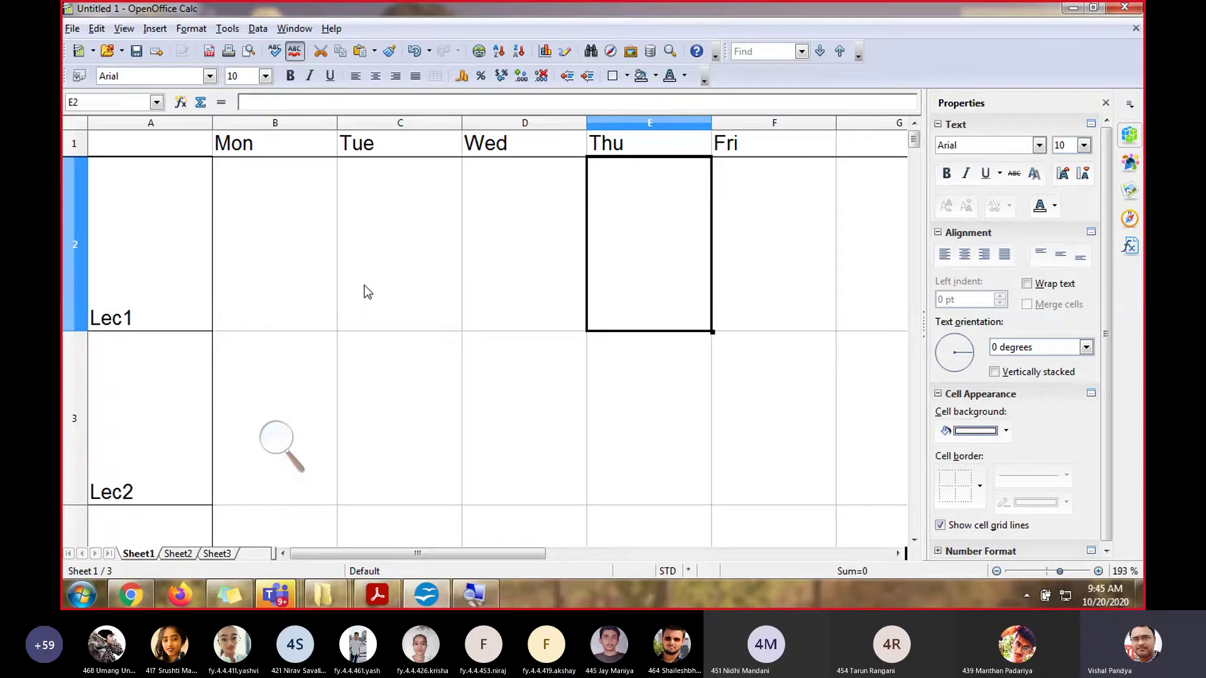
Select cell B2 and remove the freeze from the weekday header row
{"action": "left_click", "coordinate": [296, 241]}
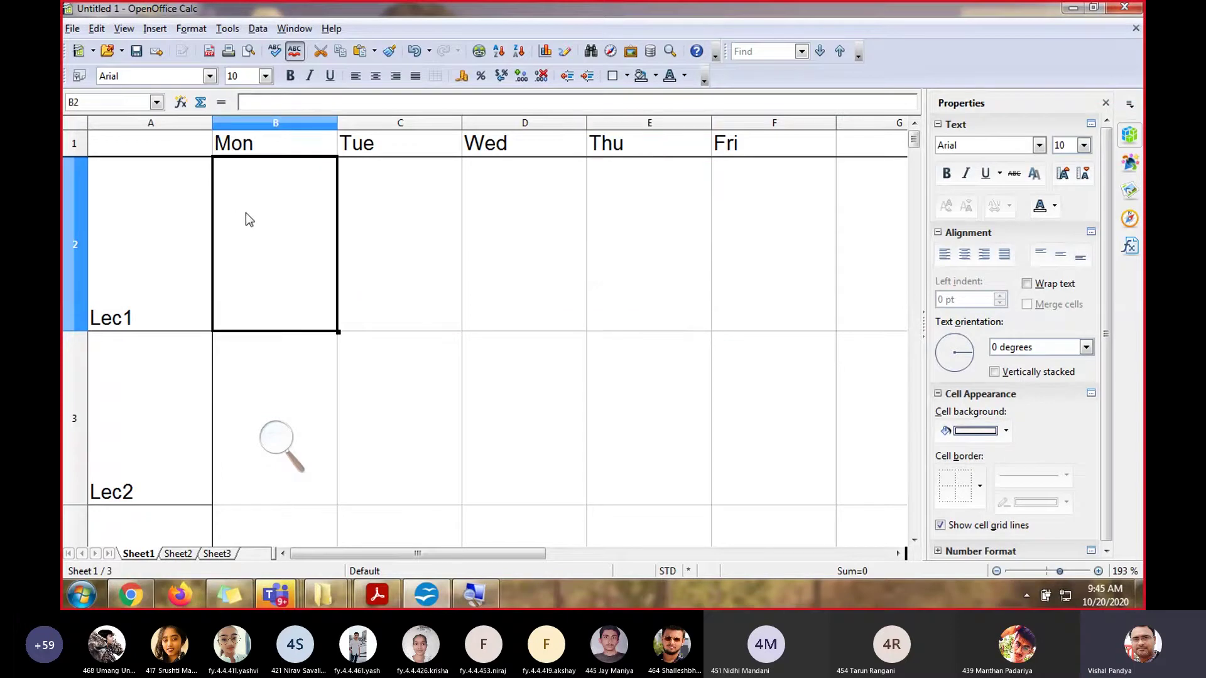
{"action": "left_click", "coordinate": [181, 221]}
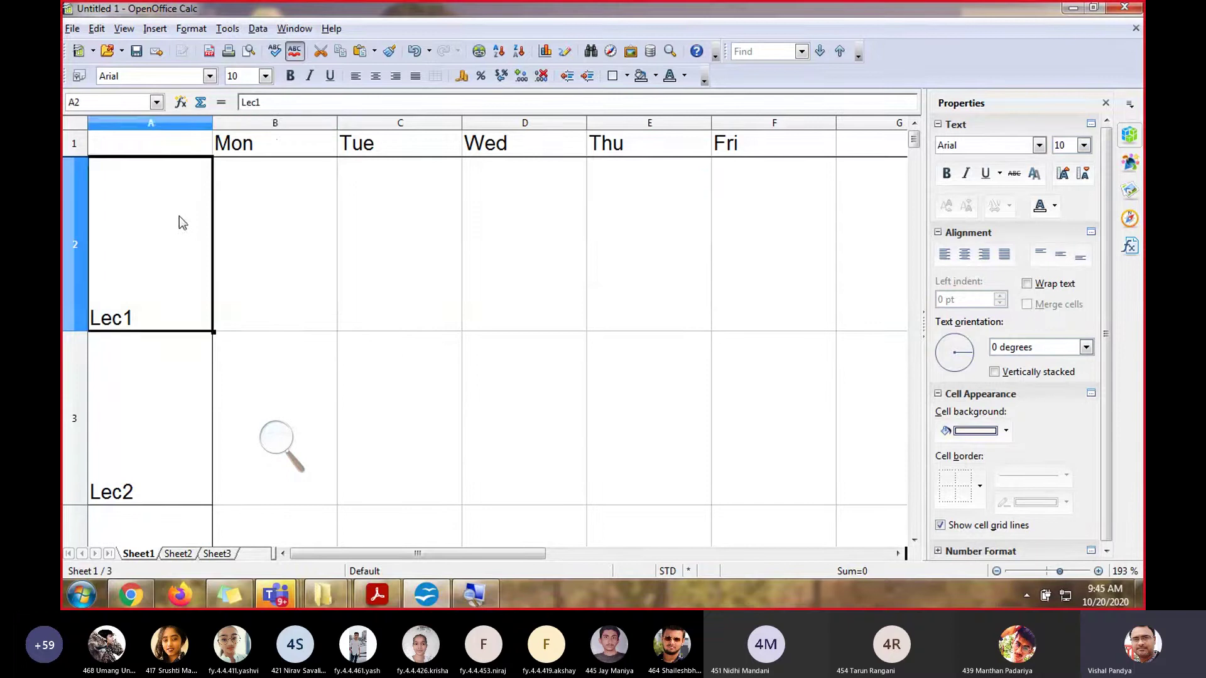
{"action": "left_click", "coordinate": [285, 205]}
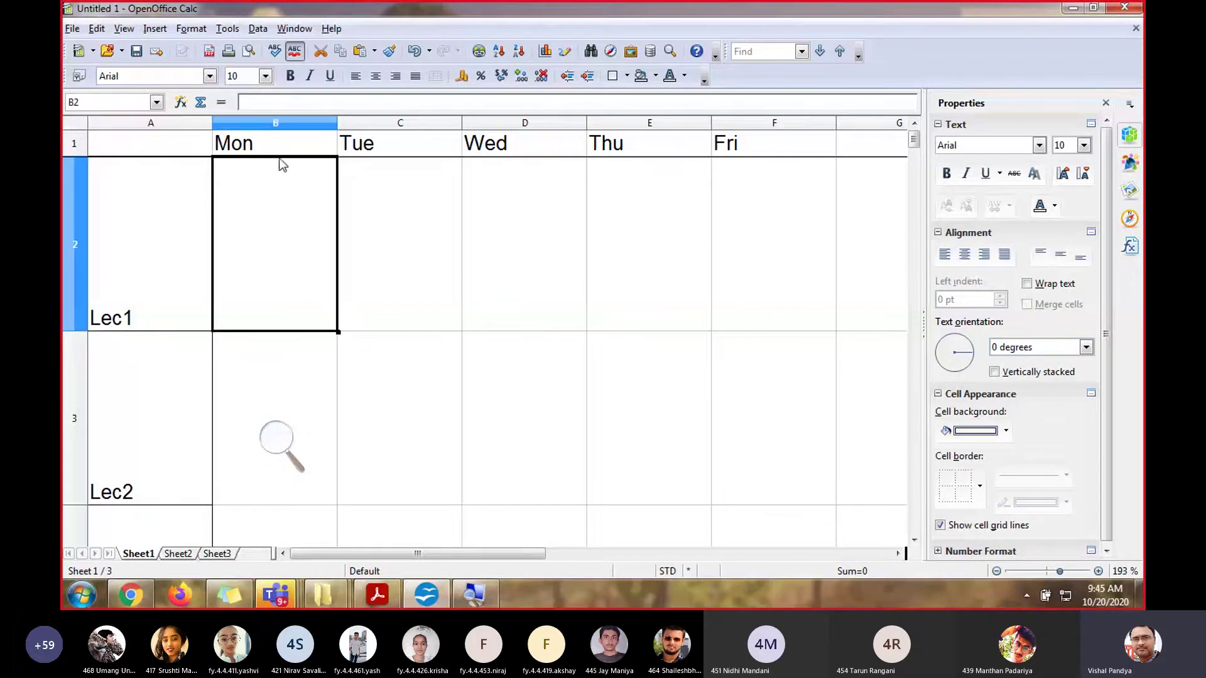
{"action": "left_click", "coordinate": [295, 29]}
{"action": "left_click", "coordinate": [319, 107]}
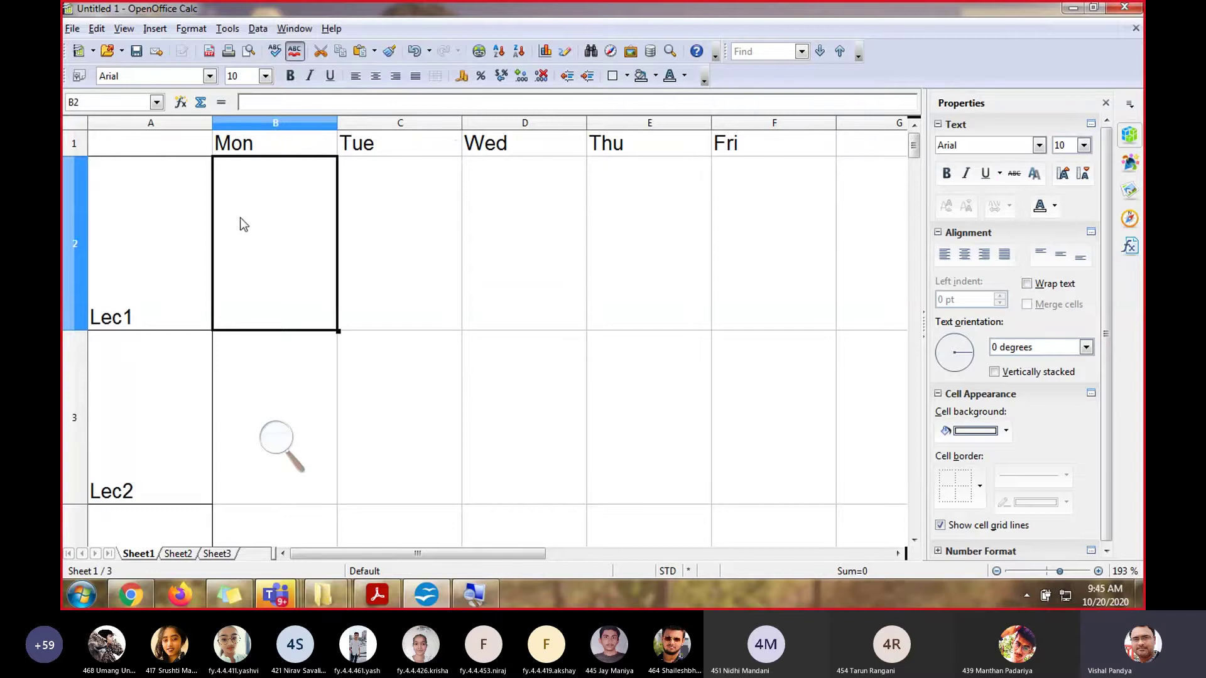
Freeze the sheet at cell B2 so that the weekday row and the lecture column both stay fixed
{"action": "left_click", "coordinate": [81, 145]}
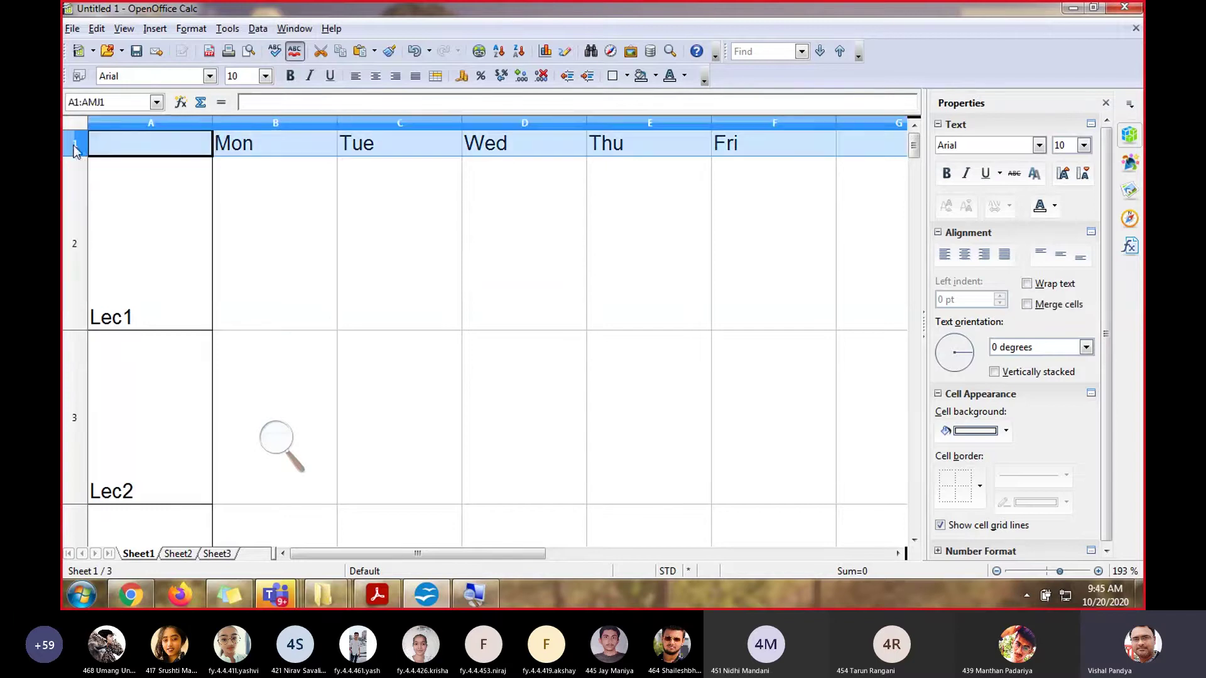
{"action": "left_click", "coordinate": [148, 127]}
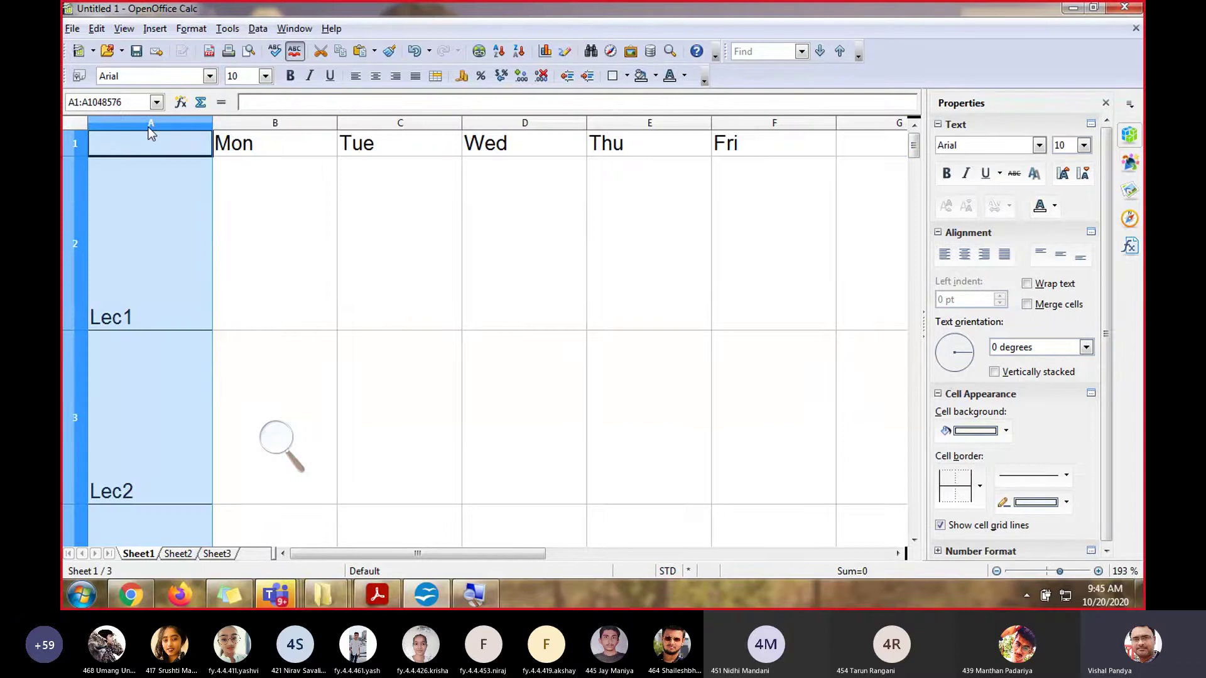
{"action": "left_click", "coordinate": [282, 216]}
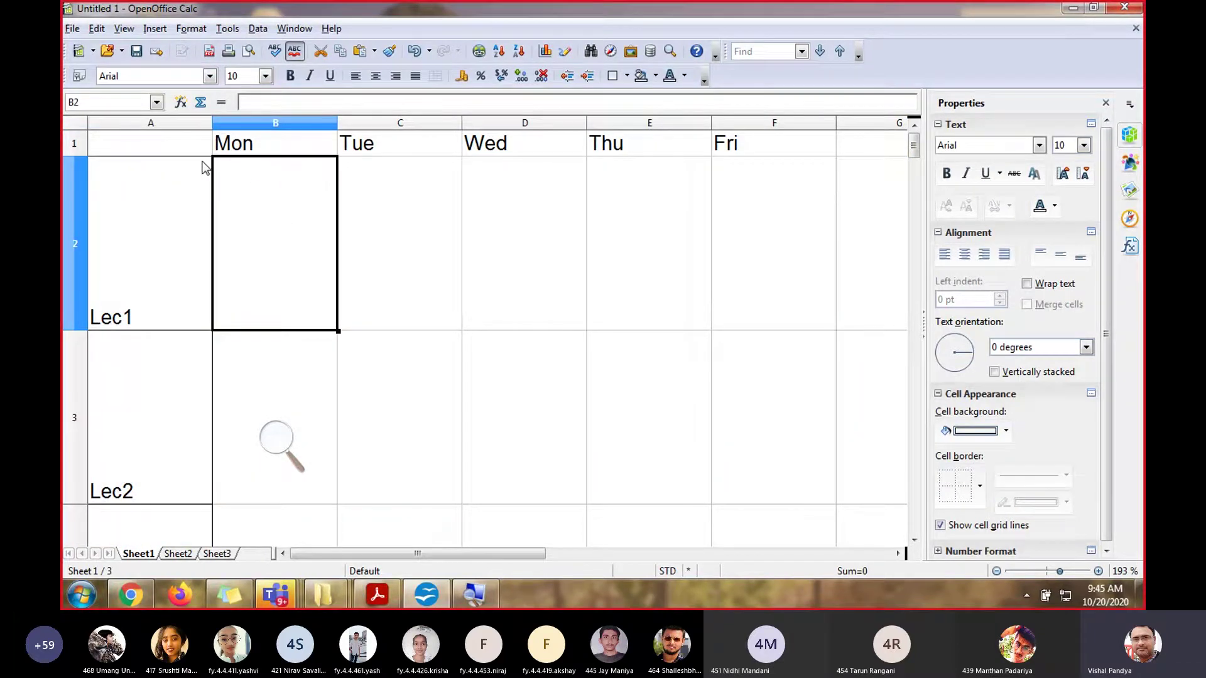
{"action": "left_click", "coordinate": [83, 147]}
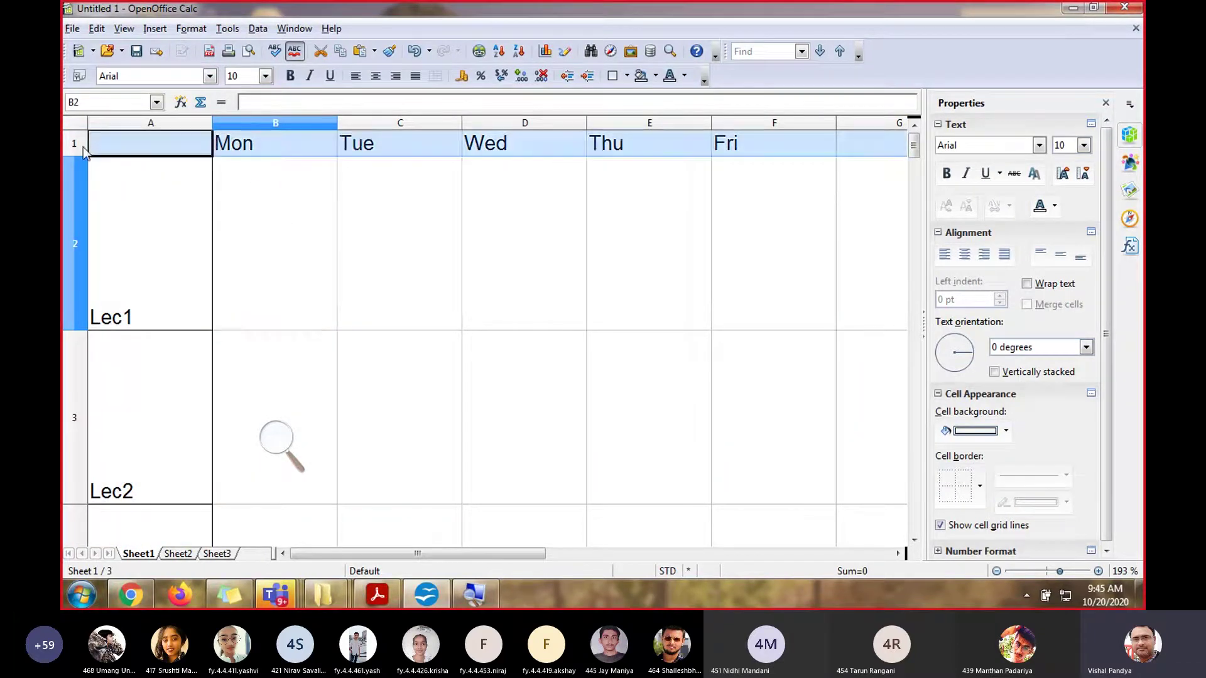
{"action": "left_click", "coordinate": [242, 204]}
{"action": "left_click", "coordinate": [173, 122]}
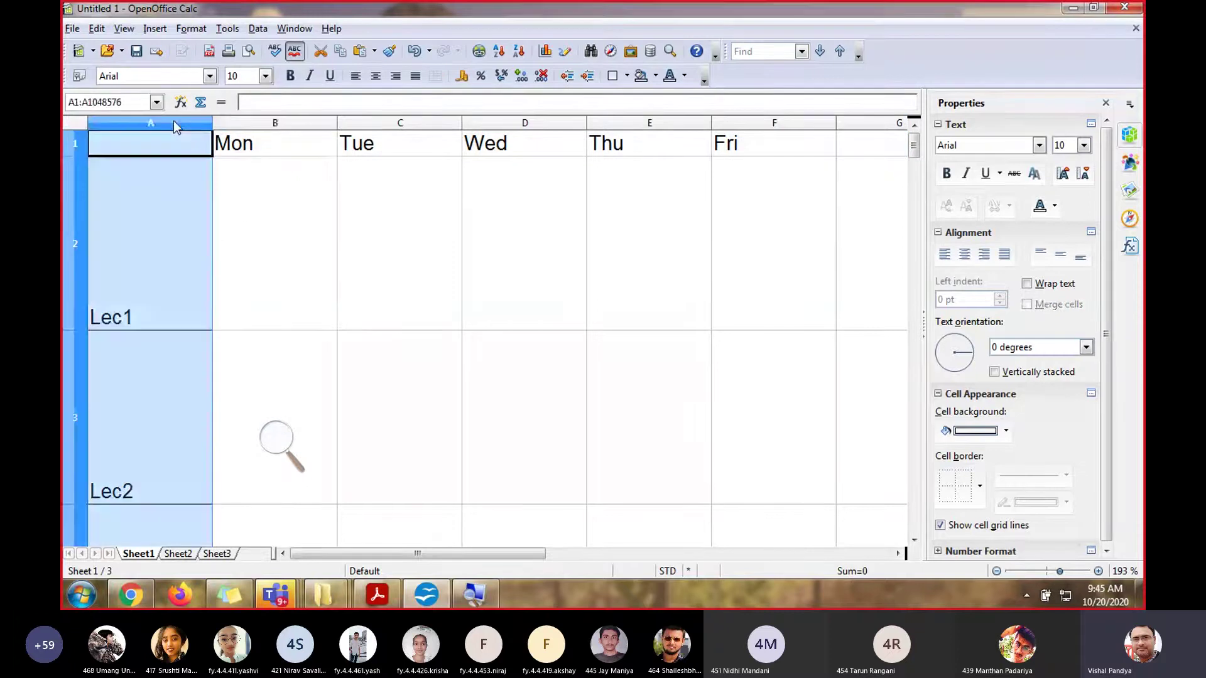
{"action": "left_click", "coordinate": [272, 201]}
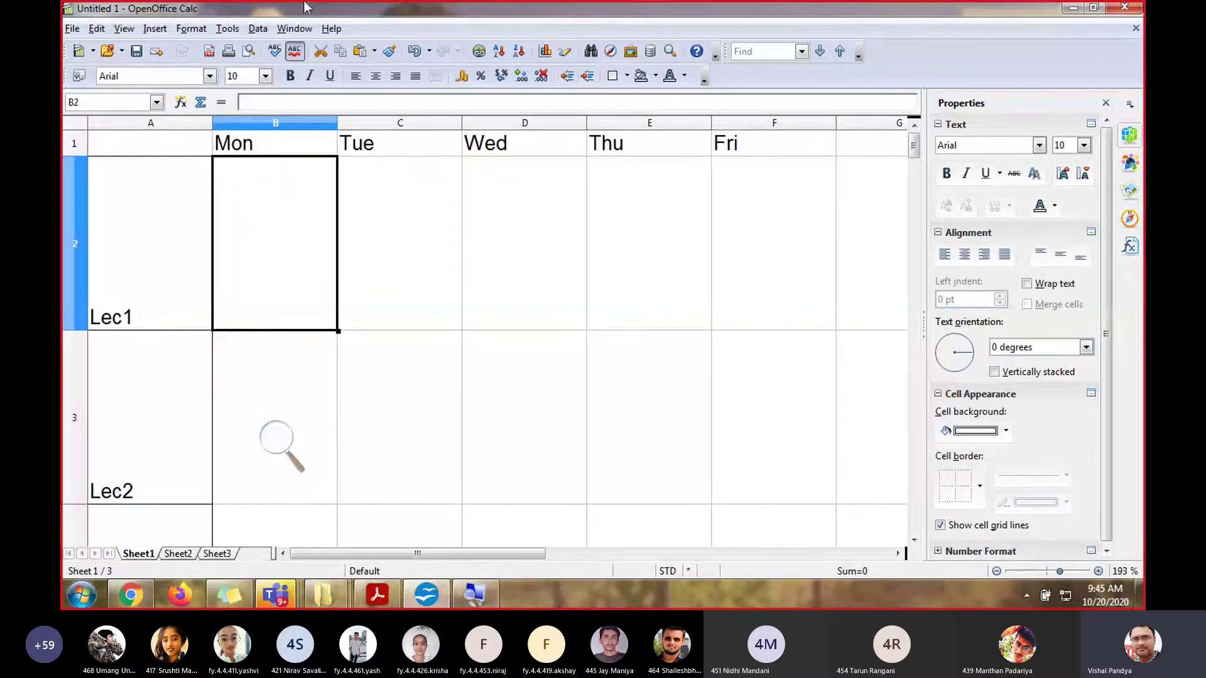
{"action": "left_click", "coordinate": [298, 30]}
{"action": "left_click", "coordinate": [317, 106]}
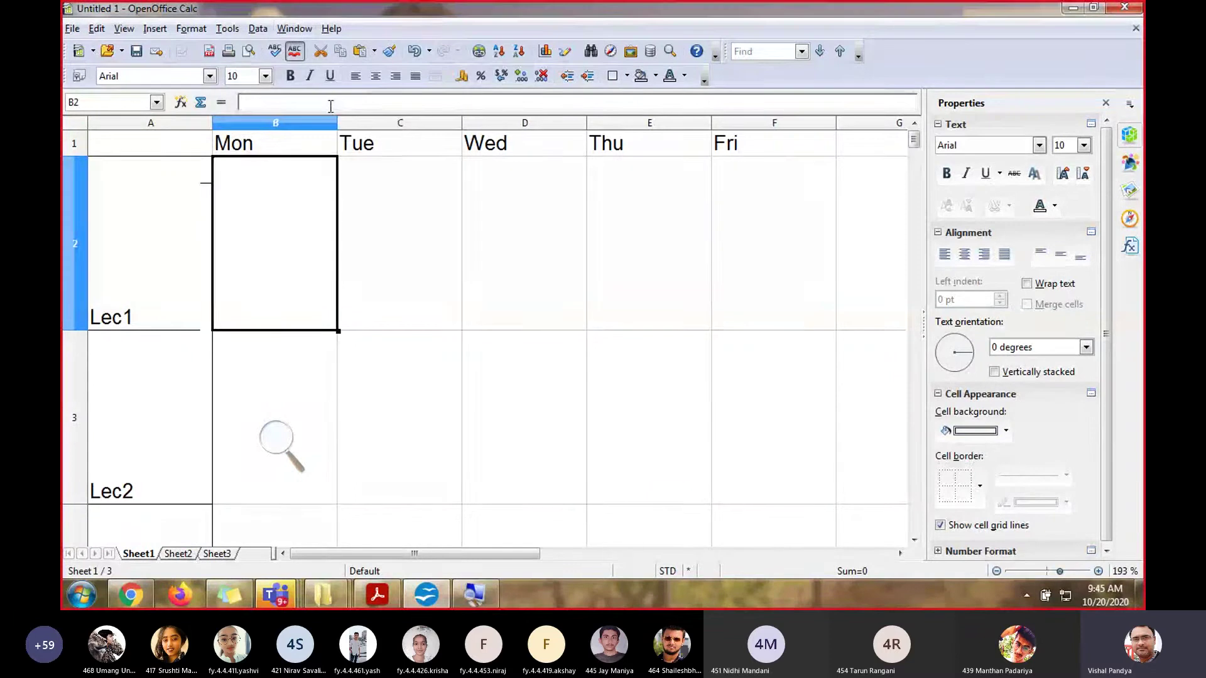
{"action": "left_click", "coordinate": [410, 259]}
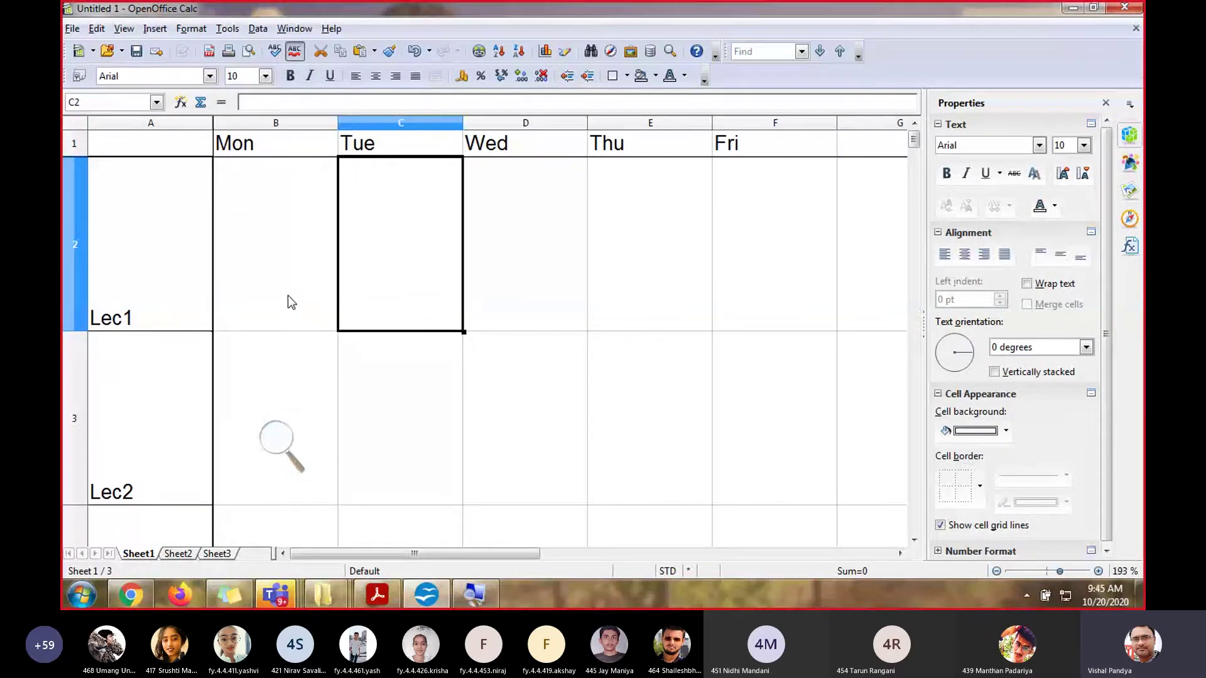
Check the frozen weekday row and lecture column by moving across the timetable and back to its start
{"action": "left_click_drag", "start_coordinate": [402, 550], "coordinate": [531, 549]}
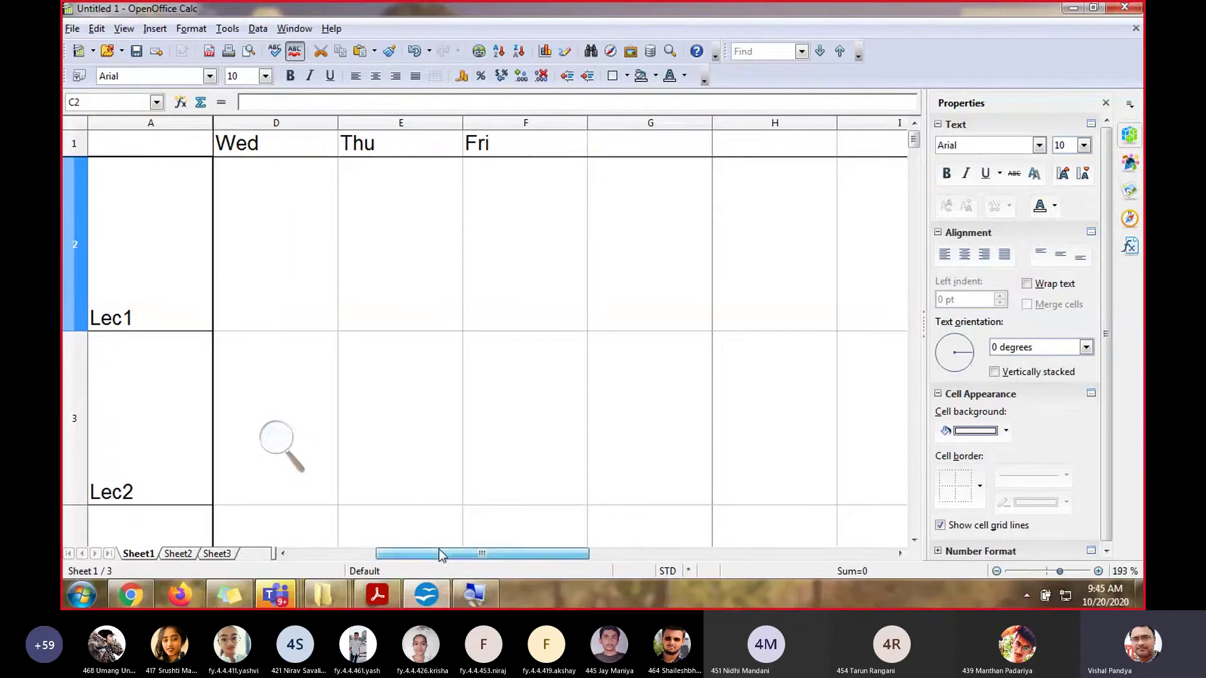
{"action": "left_click_drag", "start_coordinate": [444, 553], "coordinate": [361, 553]}
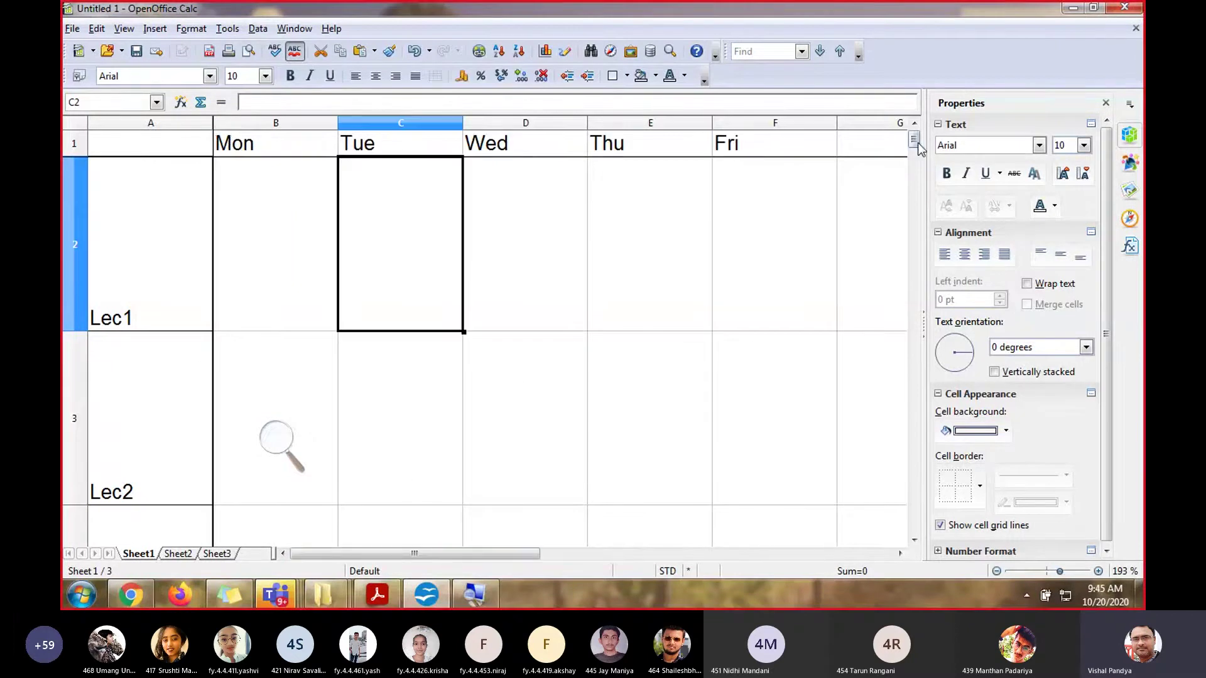
{"action": "mouse_move", "coordinate": [914, 146]}
{"action": "left_mouse_down"}
{"action": "mouse_move", "coordinate": [917, 213]}
{"action": "mouse_move", "coordinate": [915, 139]}
{"action": "left_mouse_up"}
Undo the border and row height changes on the lecture rows and select cell C6
{"action": "key", "text": "ctrl+z"}
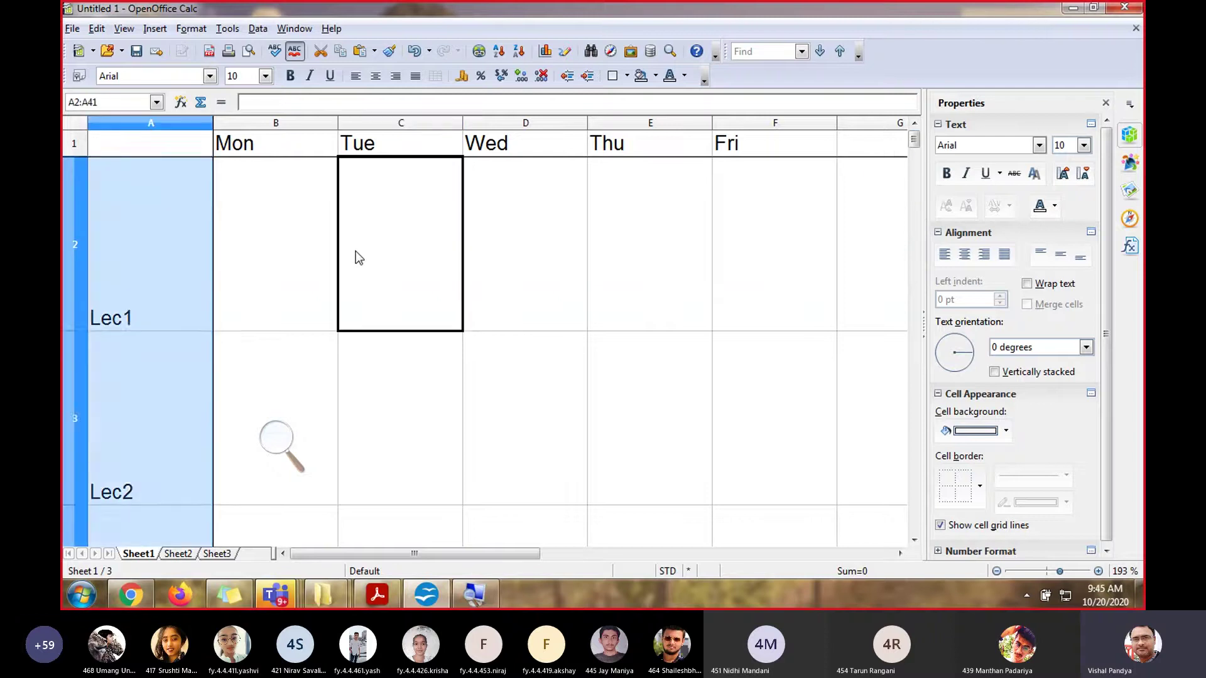
{"action": "key", "text": "ctrl+z"}
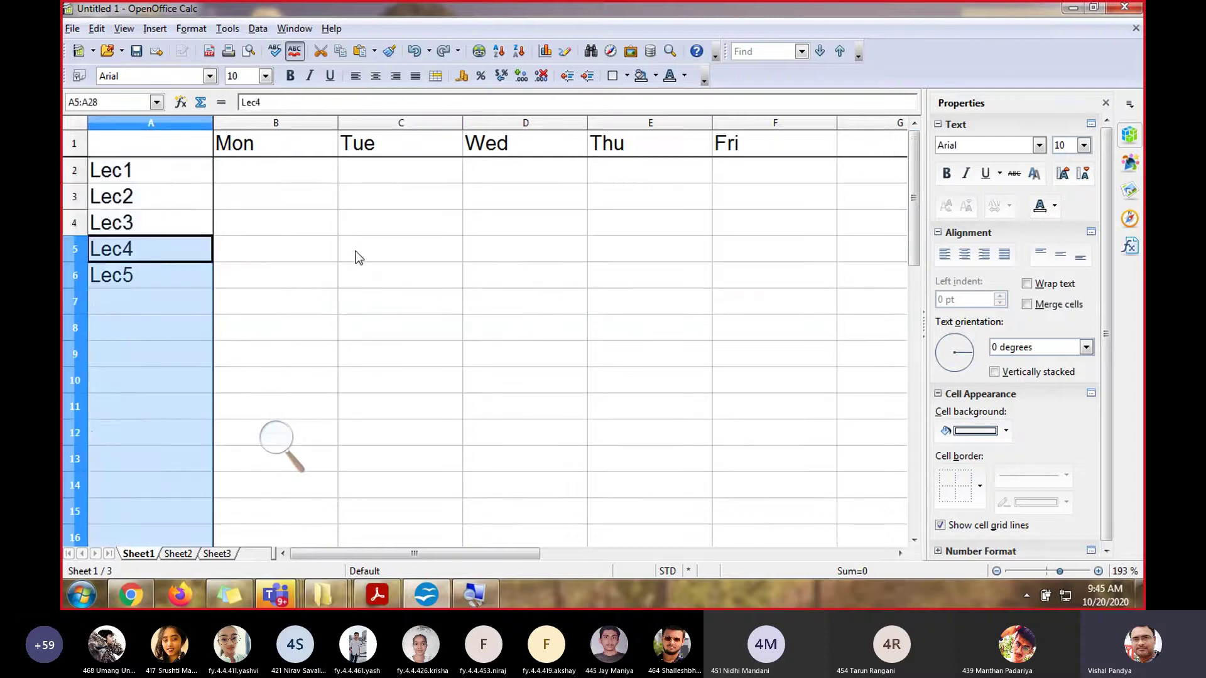
{"action": "left_click", "coordinate": [372, 280]}
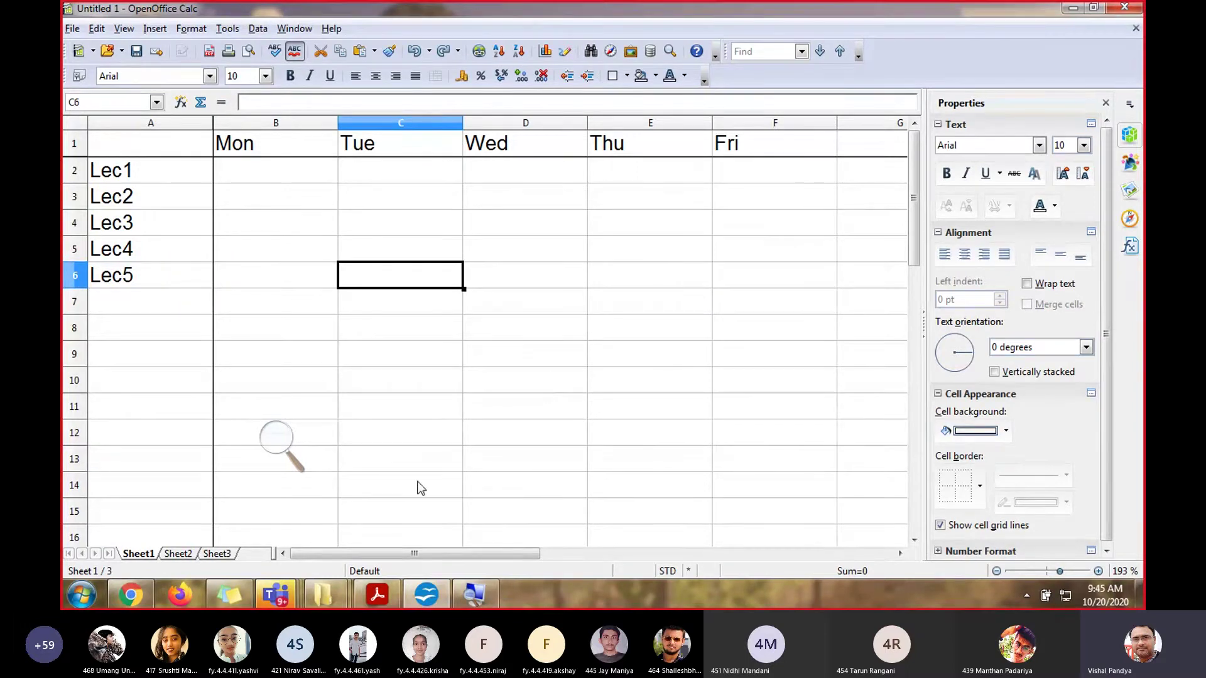
Switch to the OOCalcTutorial document in Adobe Acrobat Reader and close the Magnifier
{"action": "left_click", "coordinate": [386, 595]}
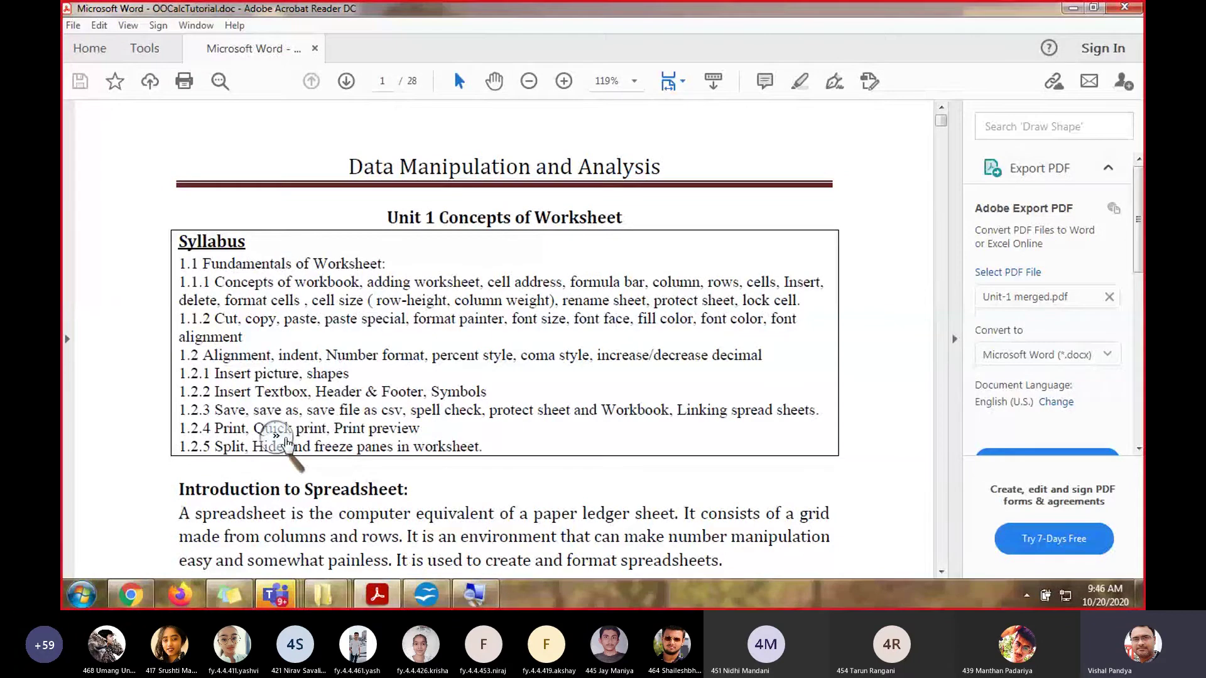
{"action": "left_click", "coordinate": [287, 444]}
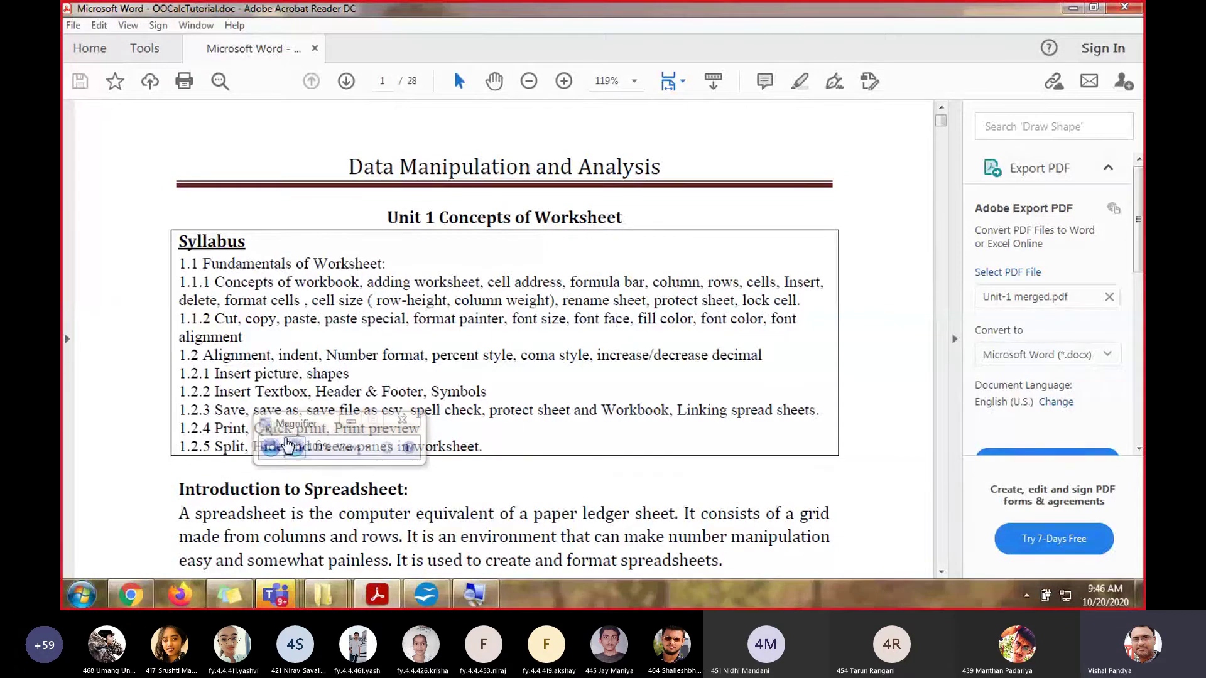
{"action": "left_click", "coordinate": [401, 419]}
Examine the Unit 1 syllabus, marking all its topics and the entry "Linking spread sheets" at an enlarged view
{"action": "scroll", "coordinate": [452, 271], "scroll_direction": "down", "scroll_amount": 3}
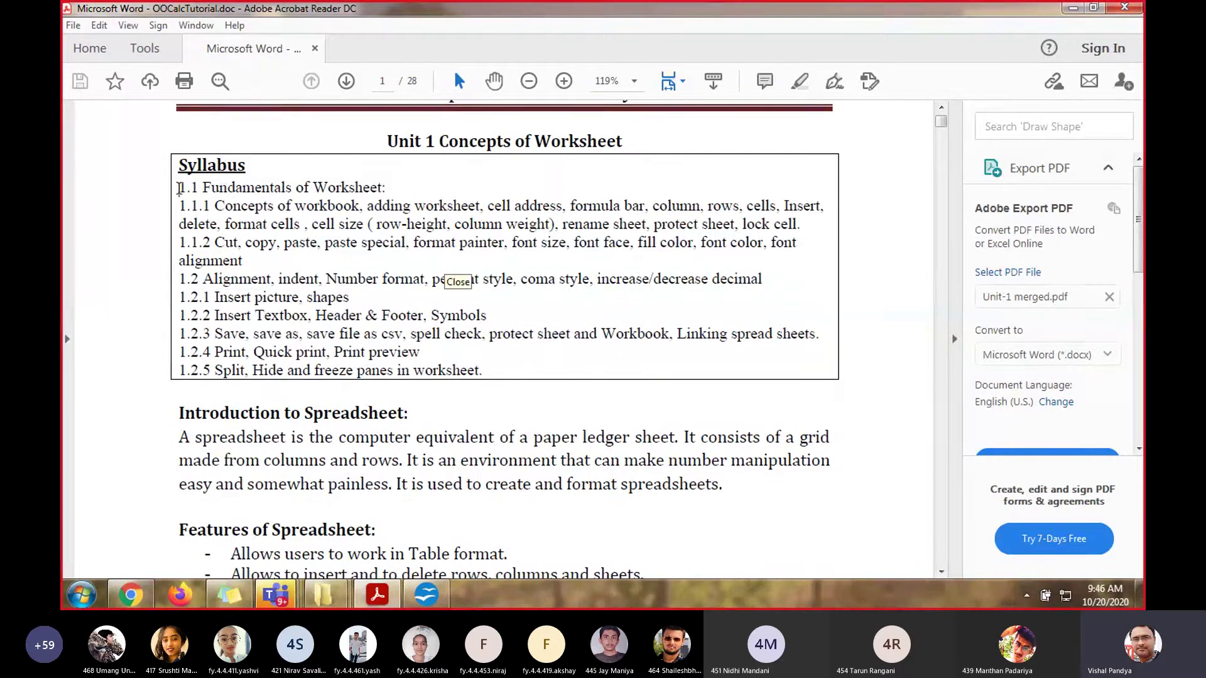
{"action": "left_click_drag", "start_coordinate": [178, 187], "coordinate": [501, 385]}
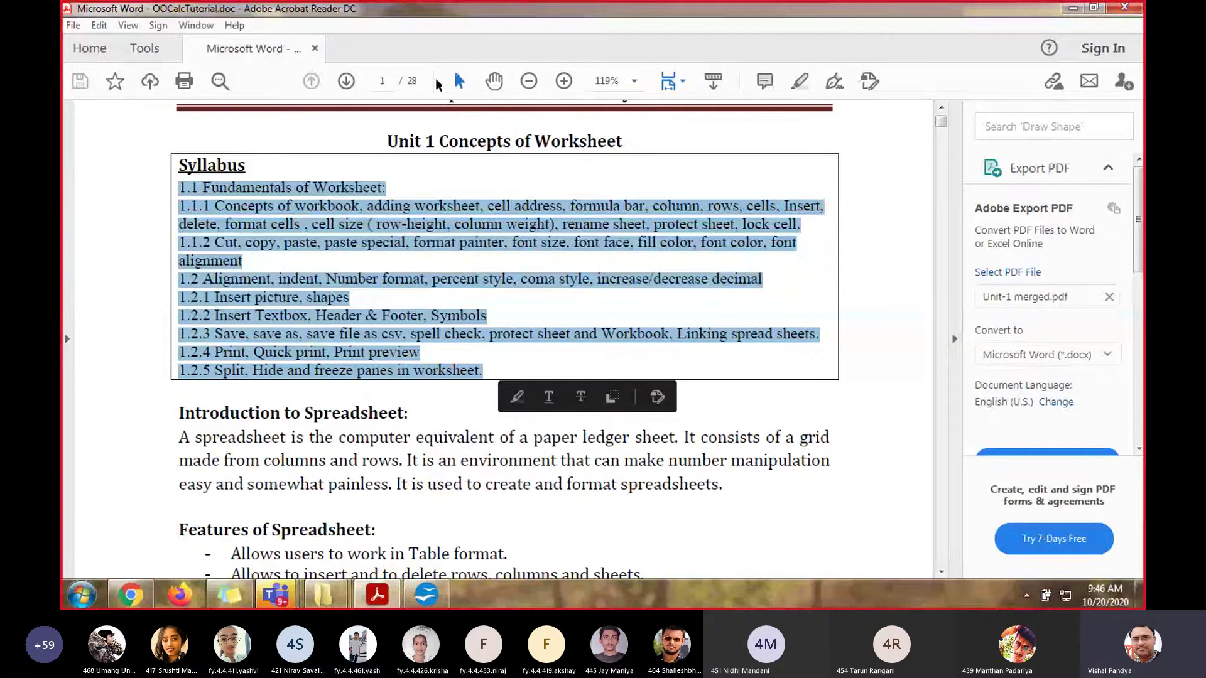
{"action": "left_click", "coordinate": [472, 479]}
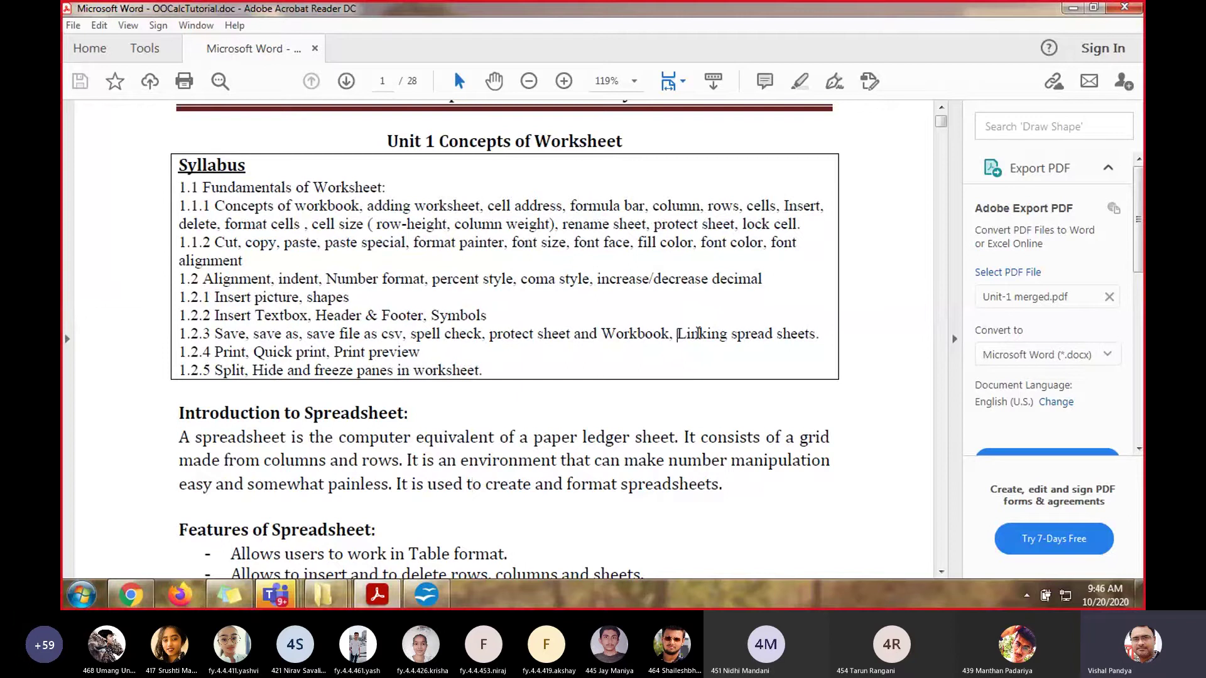
{"action": "left_click_drag", "start_coordinate": [676, 334], "coordinate": [816, 334]}
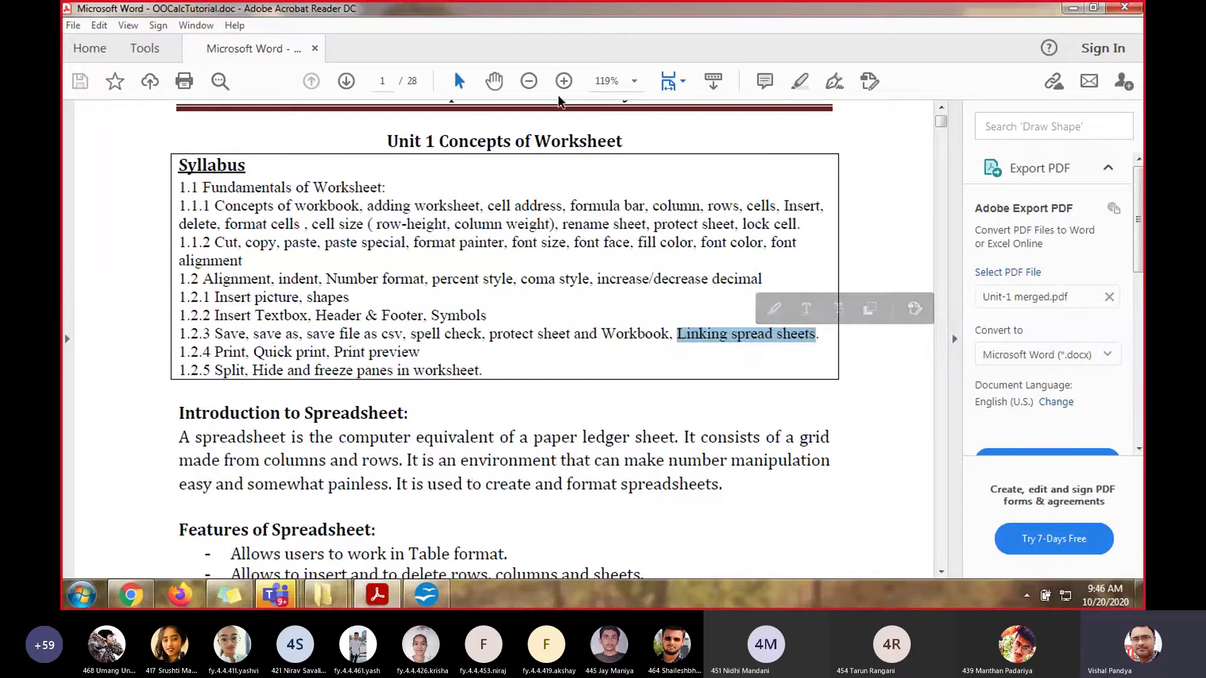
{"action": "left_click", "coordinate": [564, 81]}
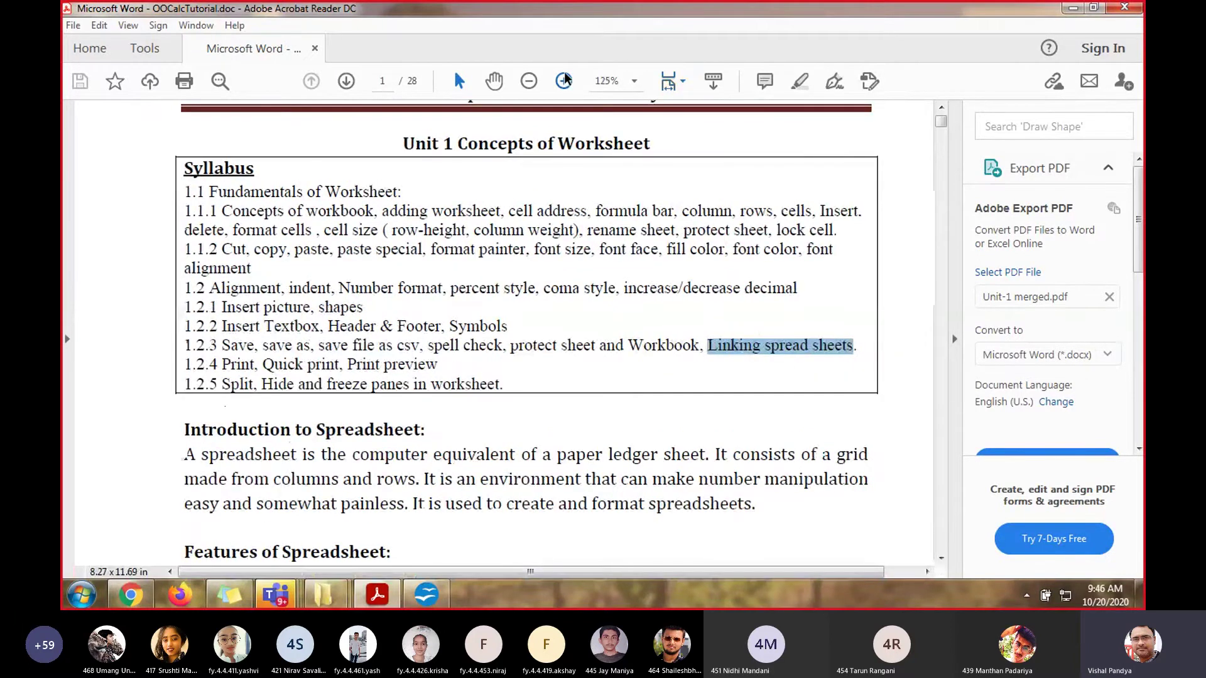
{"action": "left_click", "coordinate": [564, 81]}
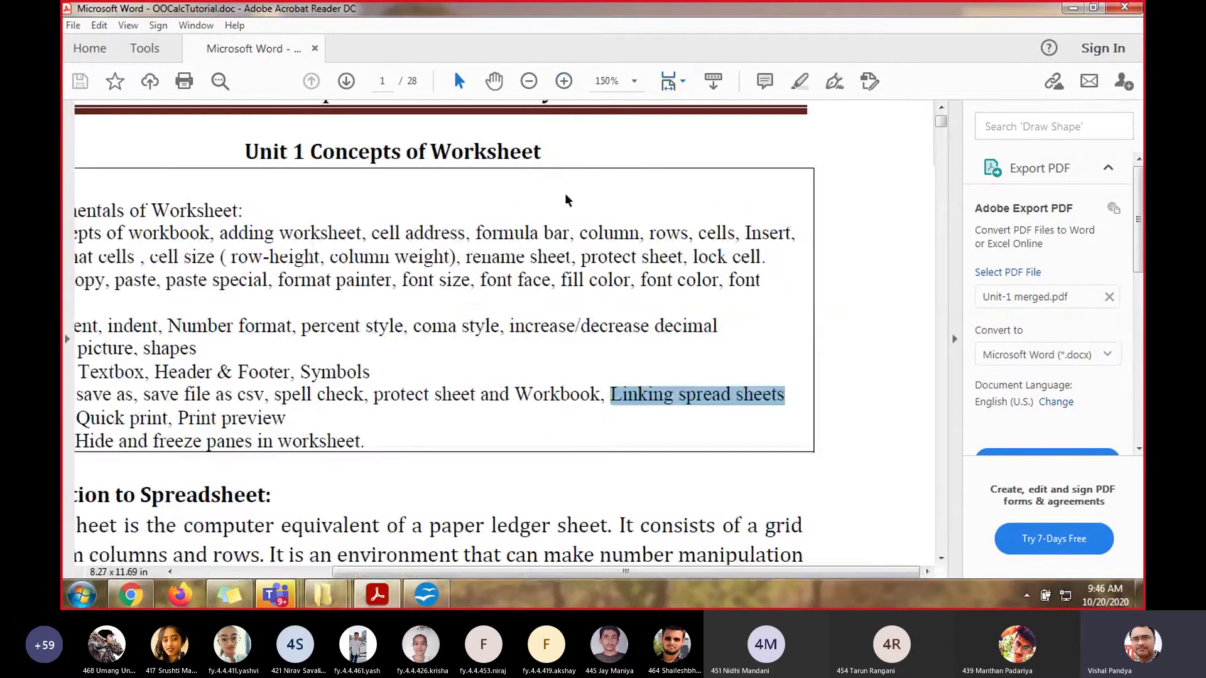
{"action": "left_click", "coordinate": [529, 81]}
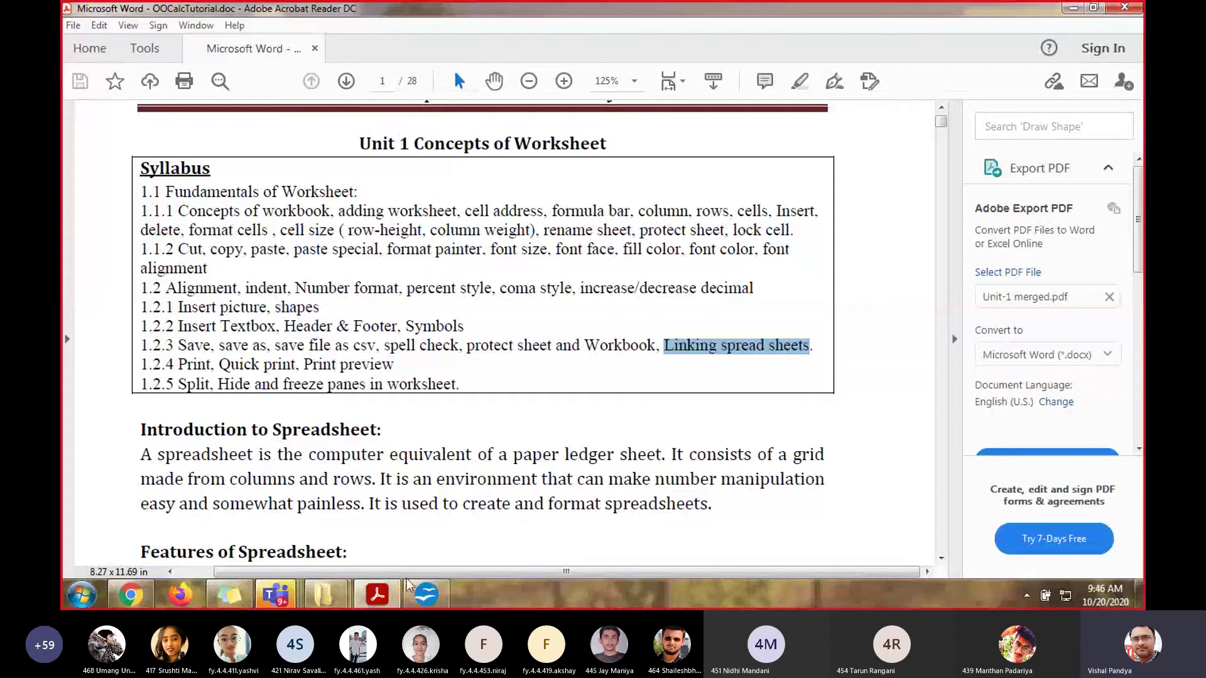
Switch back to OpenOffice Calc, look at Sheet2 briefly, and enter 1200 in cell B4 of Sheet1
{"action": "left_click", "coordinate": [426, 594]}
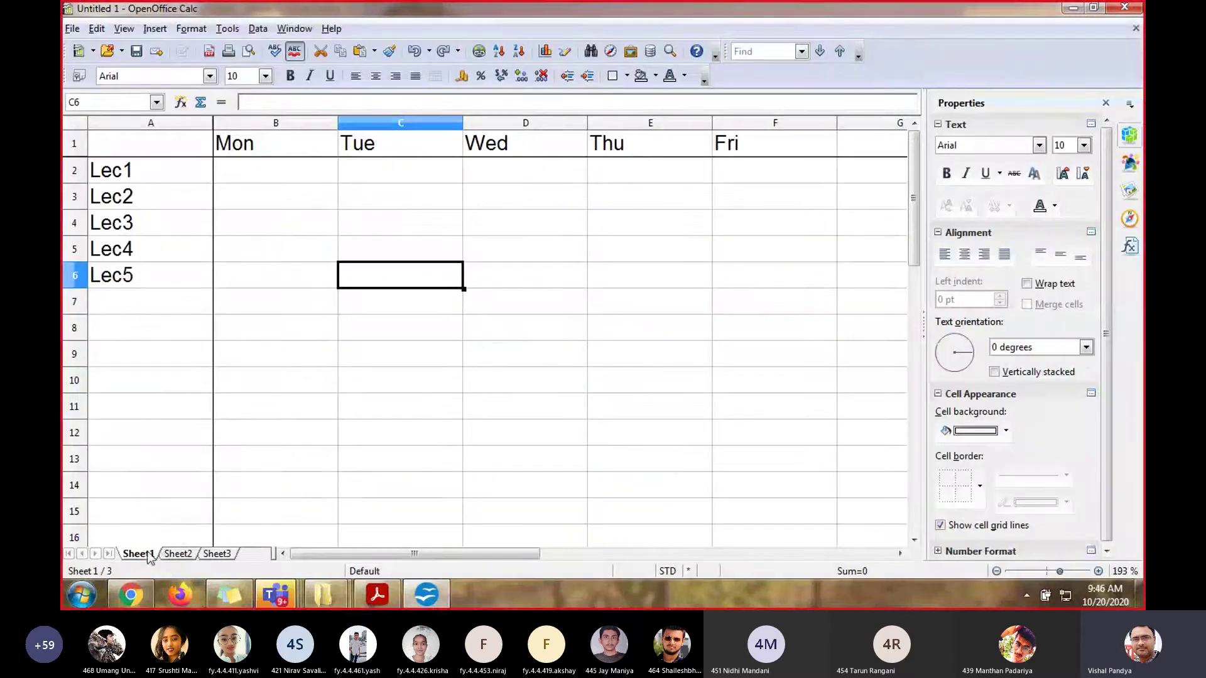
{"action": "left_click", "coordinate": [173, 556]}
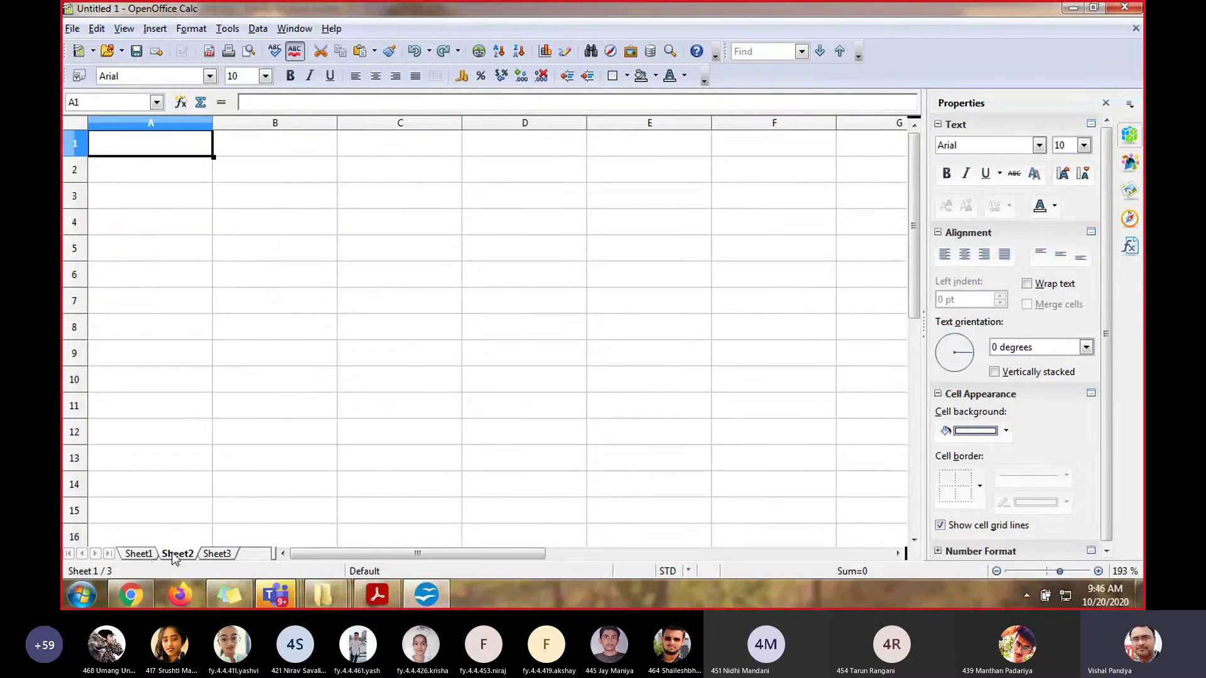
{"action": "left_click", "coordinate": [147, 557]}
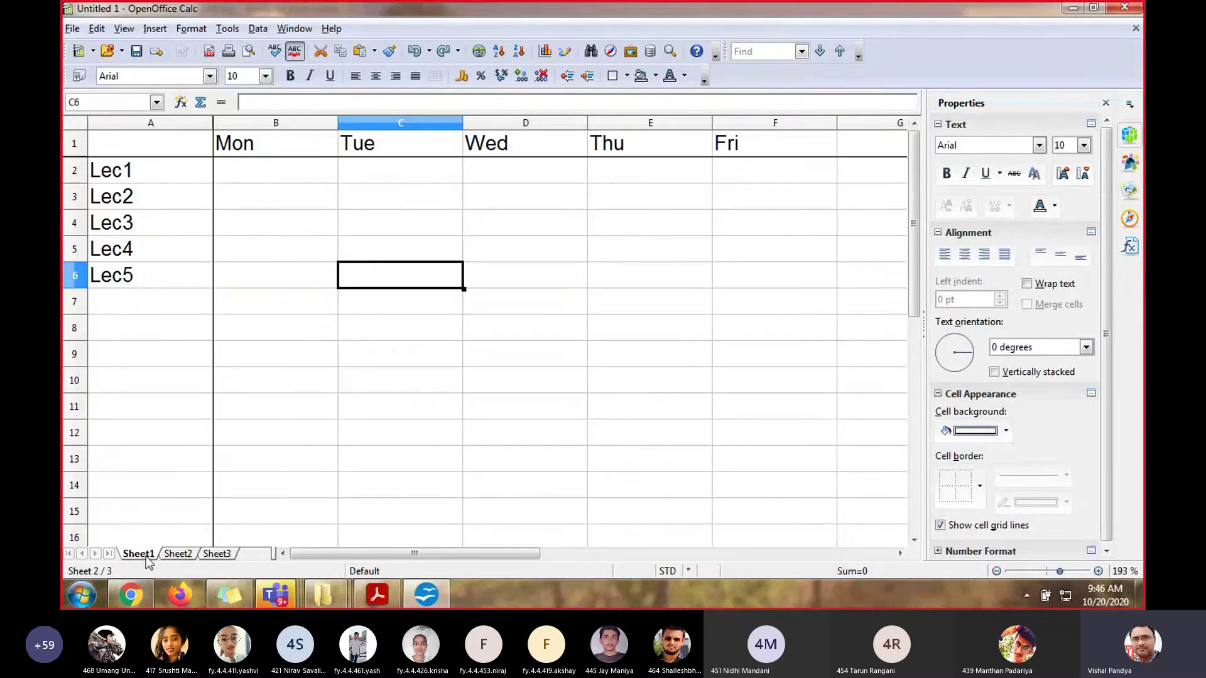
{"action": "left_click", "coordinate": [329, 218]}
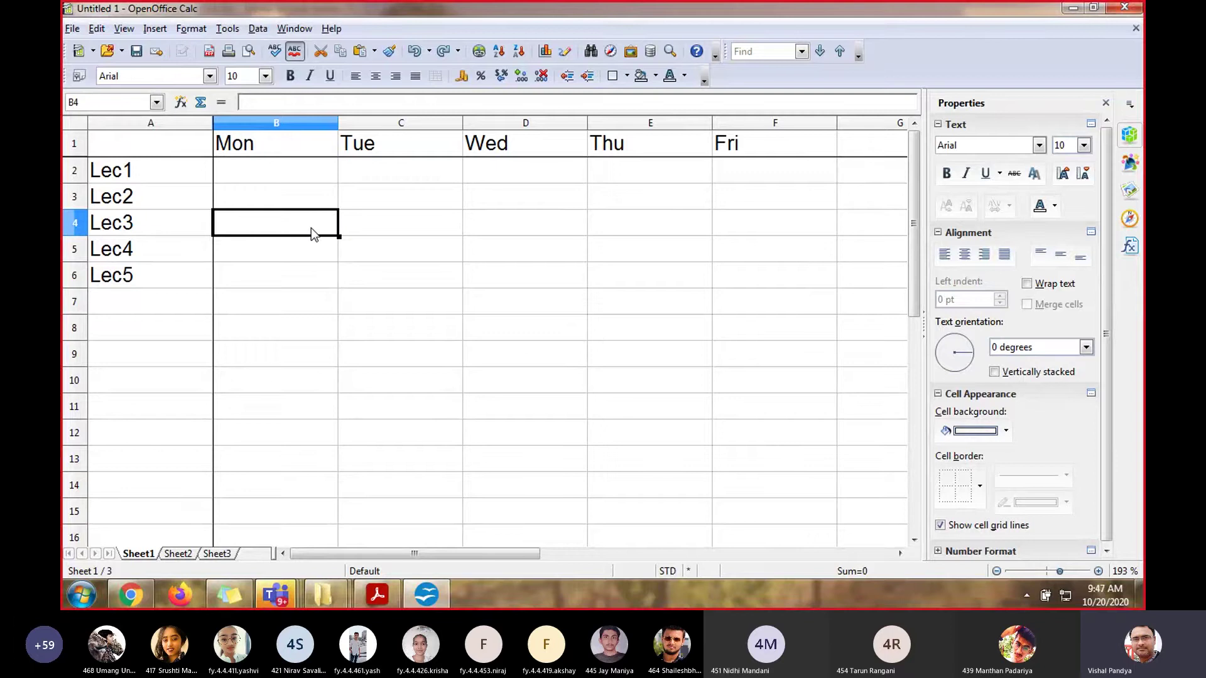
{"action": "type", "text": "1200"}
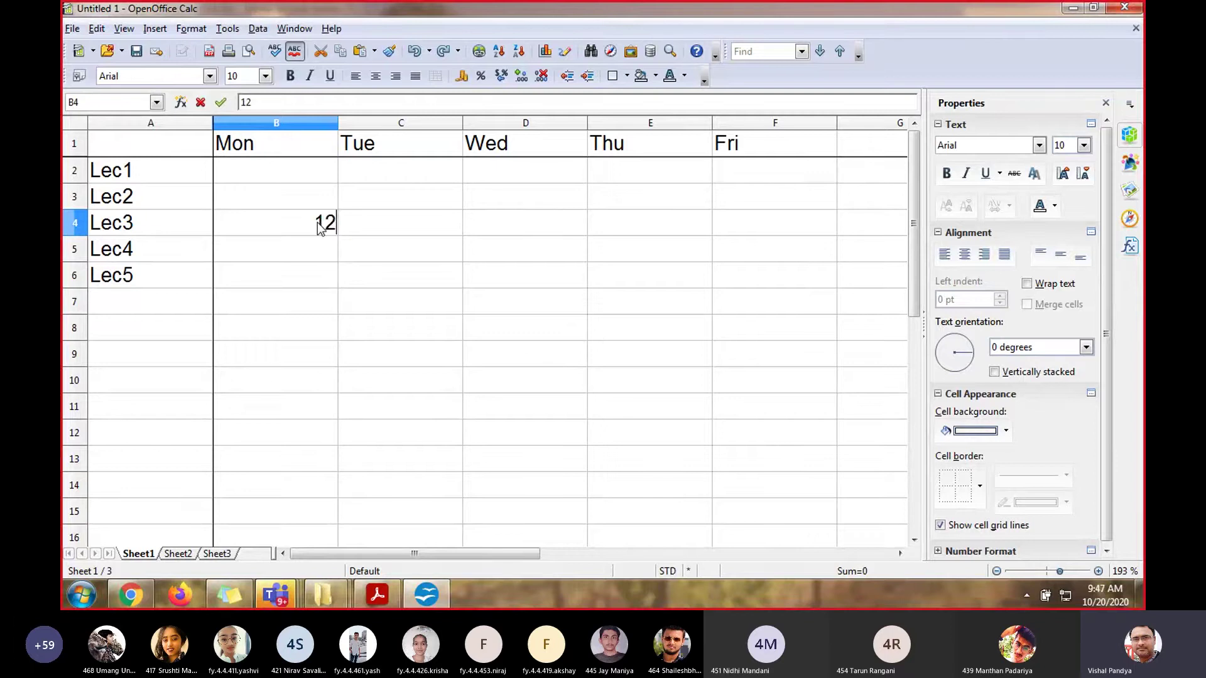
{"action": "left_click", "coordinate": [414, 216]}
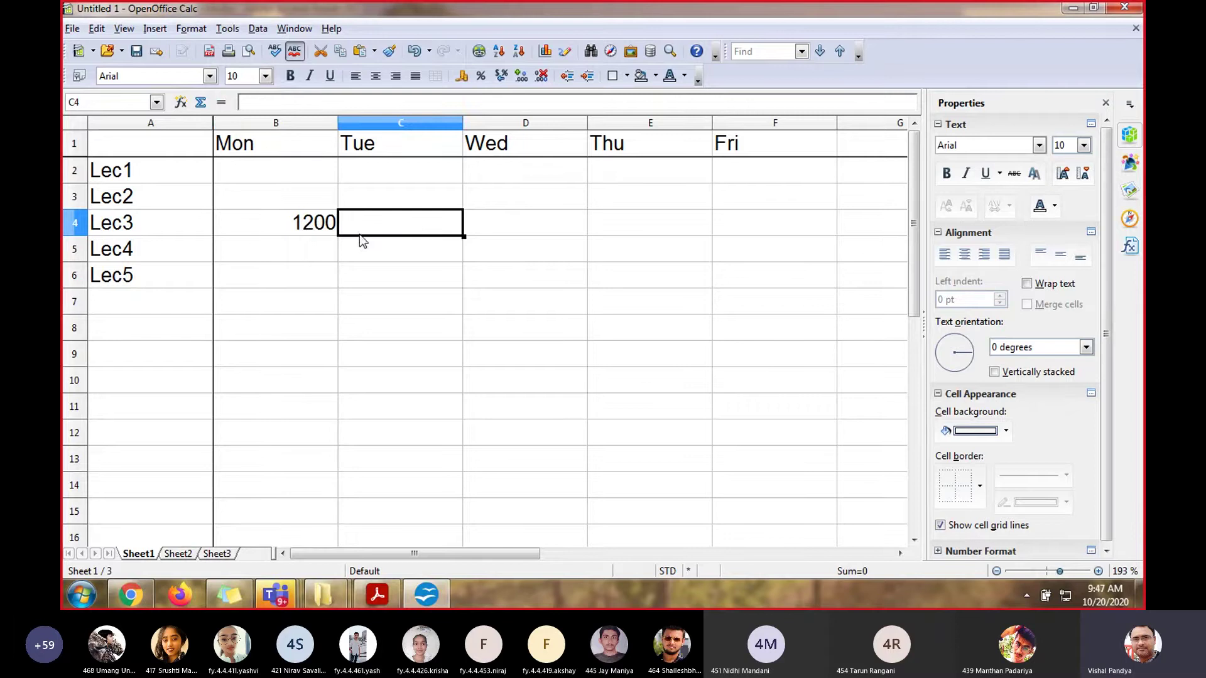
{"action": "left_click", "coordinate": [317, 225]}
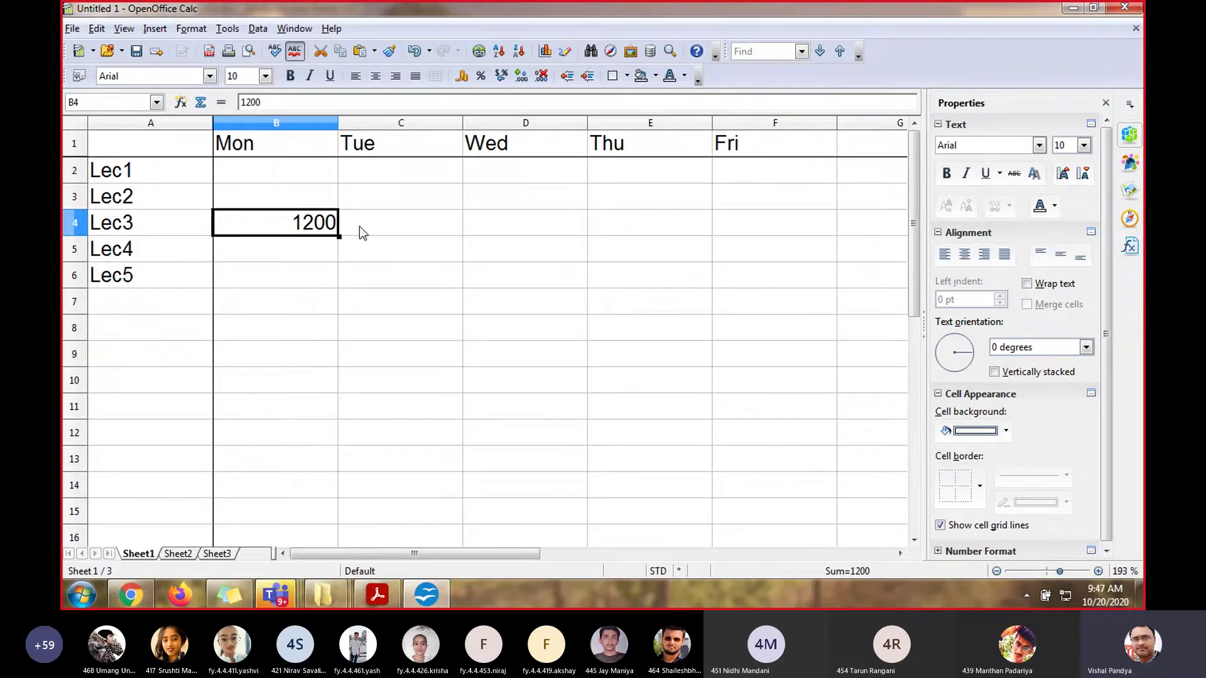
{"action": "left_click", "coordinate": [360, 229]}
{"action": "left_click", "coordinate": [327, 231]}
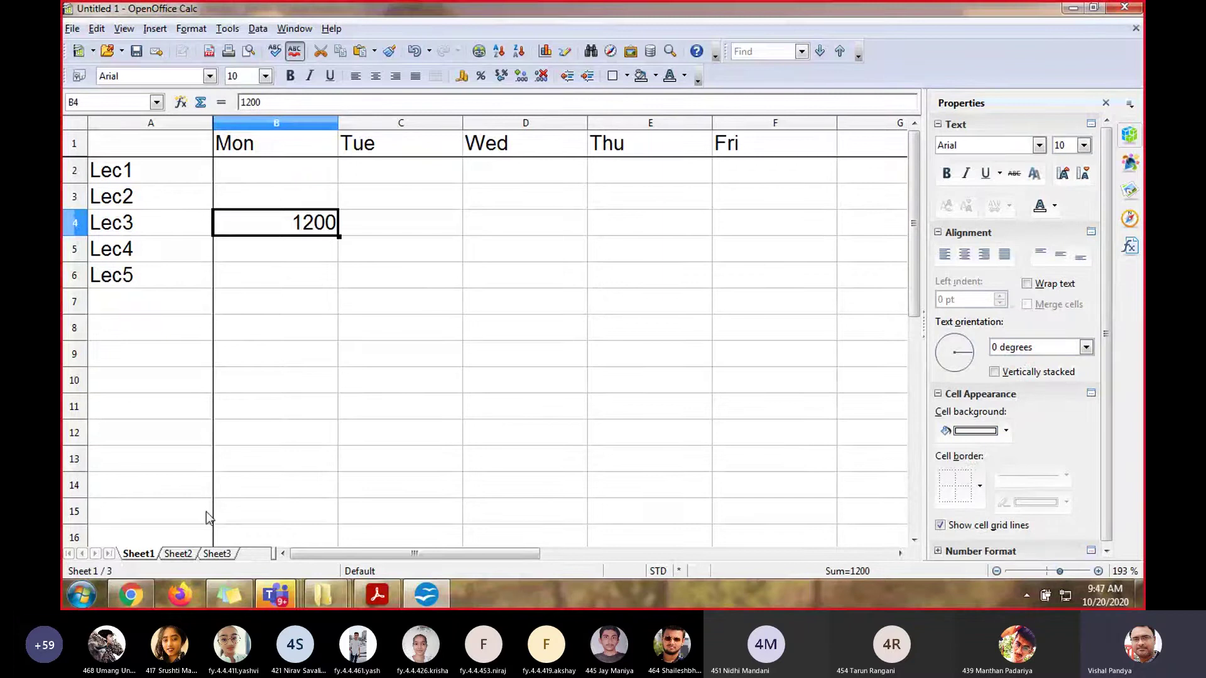
Enter 300 in cell B4 of Sheet2 and return to Sheet1
{"action": "left_click", "coordinate": [178, 553]}
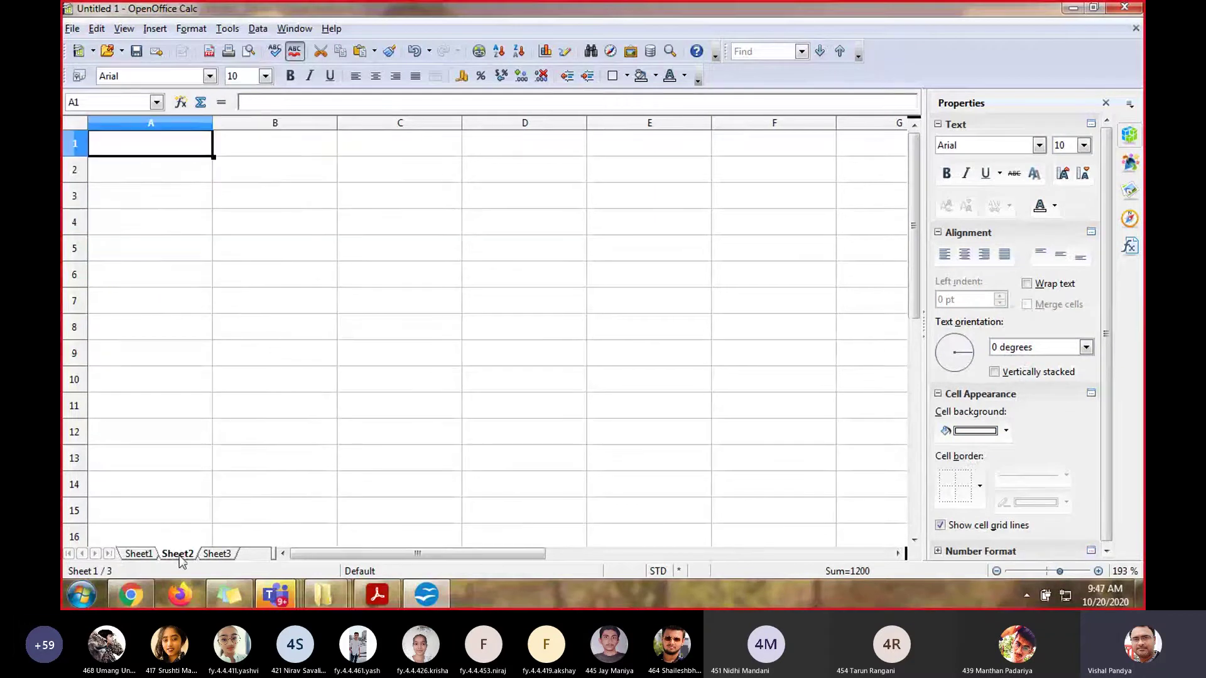
{"action": "left_click", "coordinate": [303, 227]}
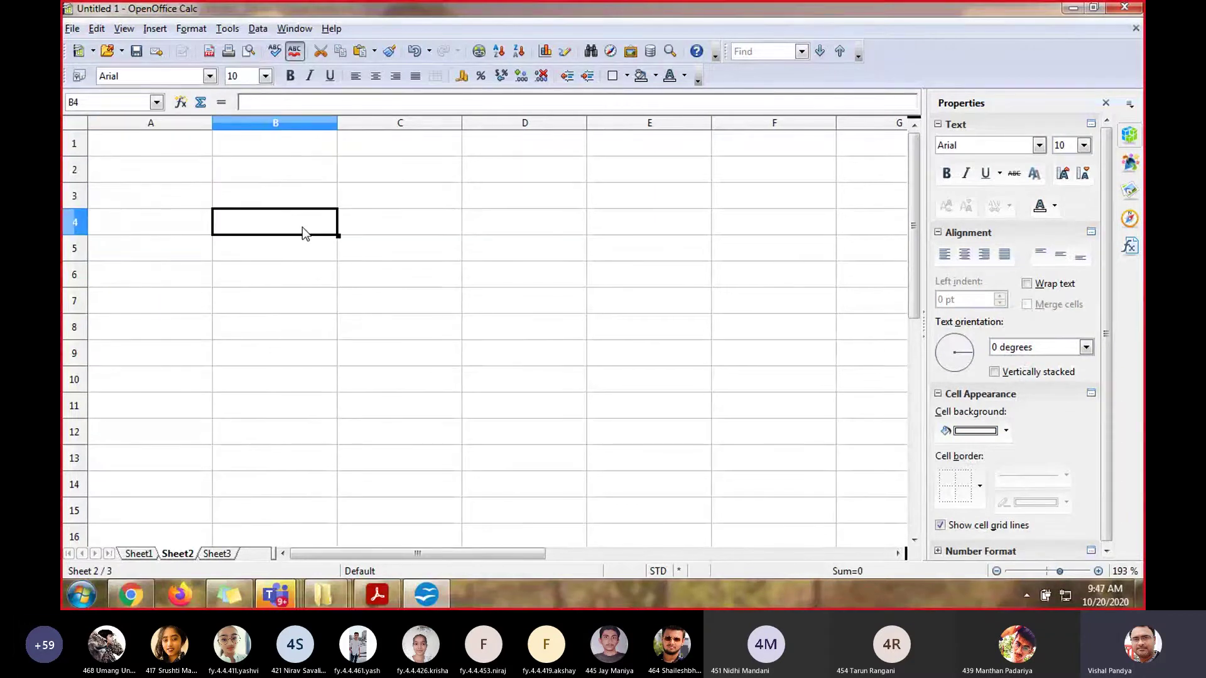
{"action": "type", "text": "300"}
{"action": "key", "text": "Return"}
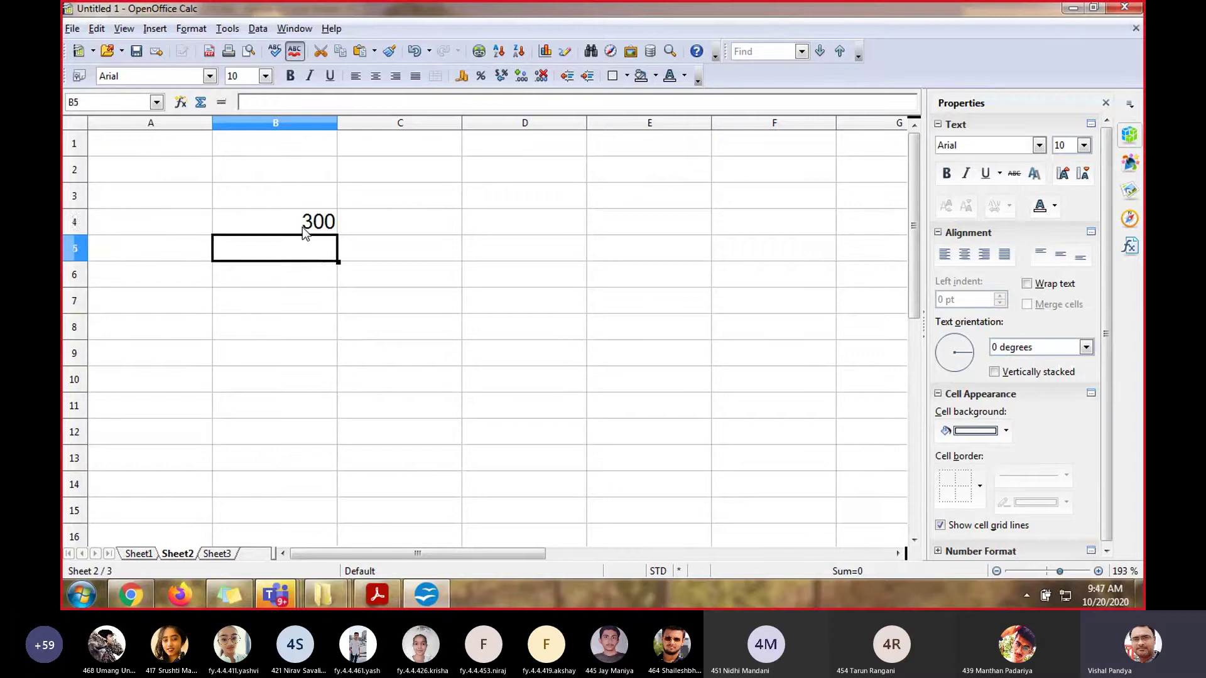
{"action": "key", "text": "Up"}
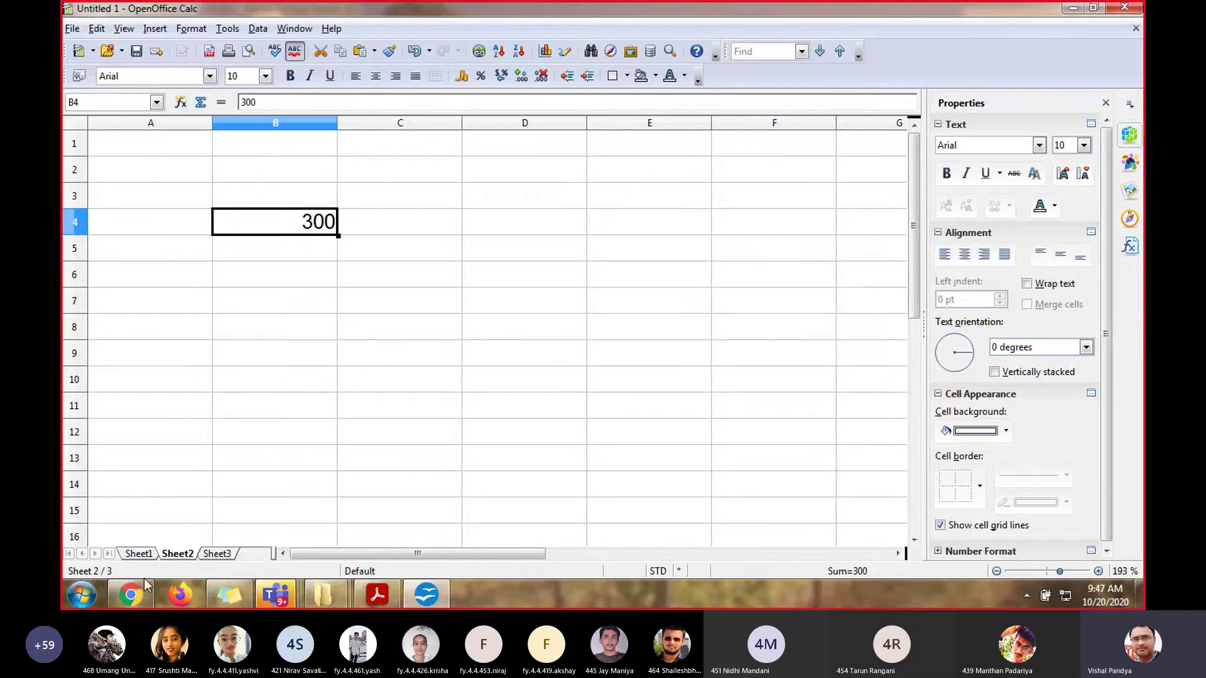
{"action": "left_click", "coordinate": [138, 553]}
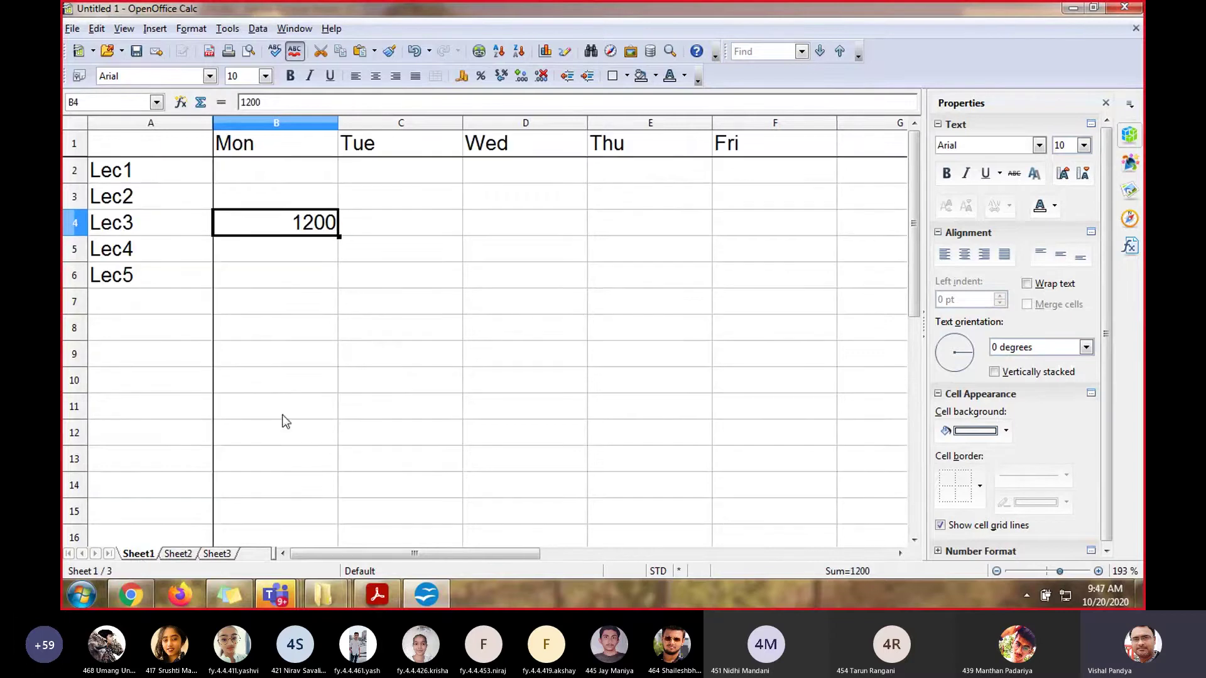
Compare the value in cell B4 of Sheet1 with the one in cell B4 of Sheet2, ending on Sheet1
{"action": "left_click", "coordinate": [415, 220]}
{"action": "left_click", "coordinate": [317, 227]}
{"action": "left_click", "coordinate": [181, 553]}
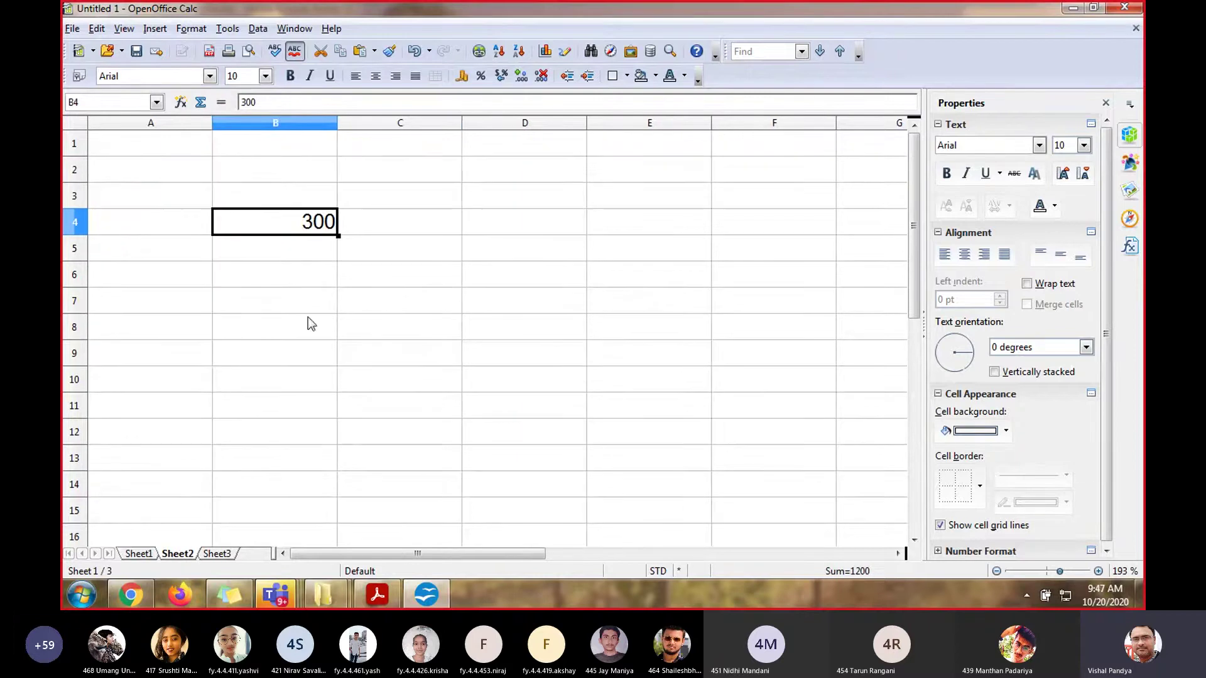
{"action": "left_click", "coordinate": [139, 554]}
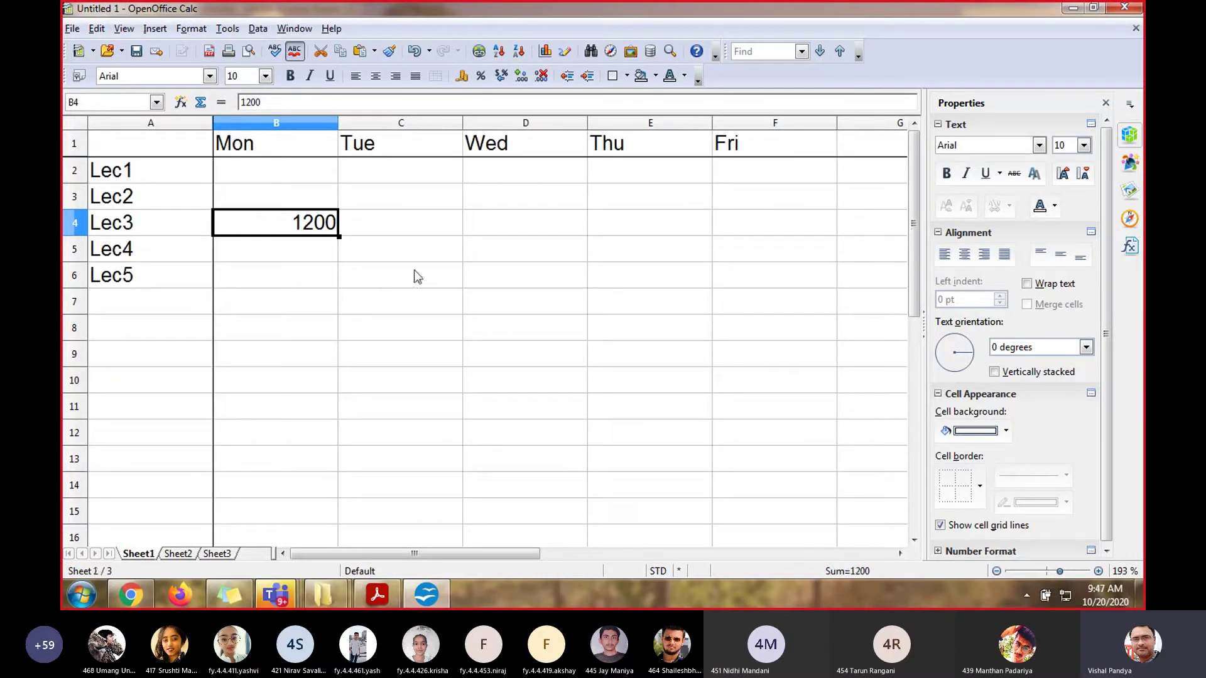
{"action": "left_click", "coordinate": [426, 233]}
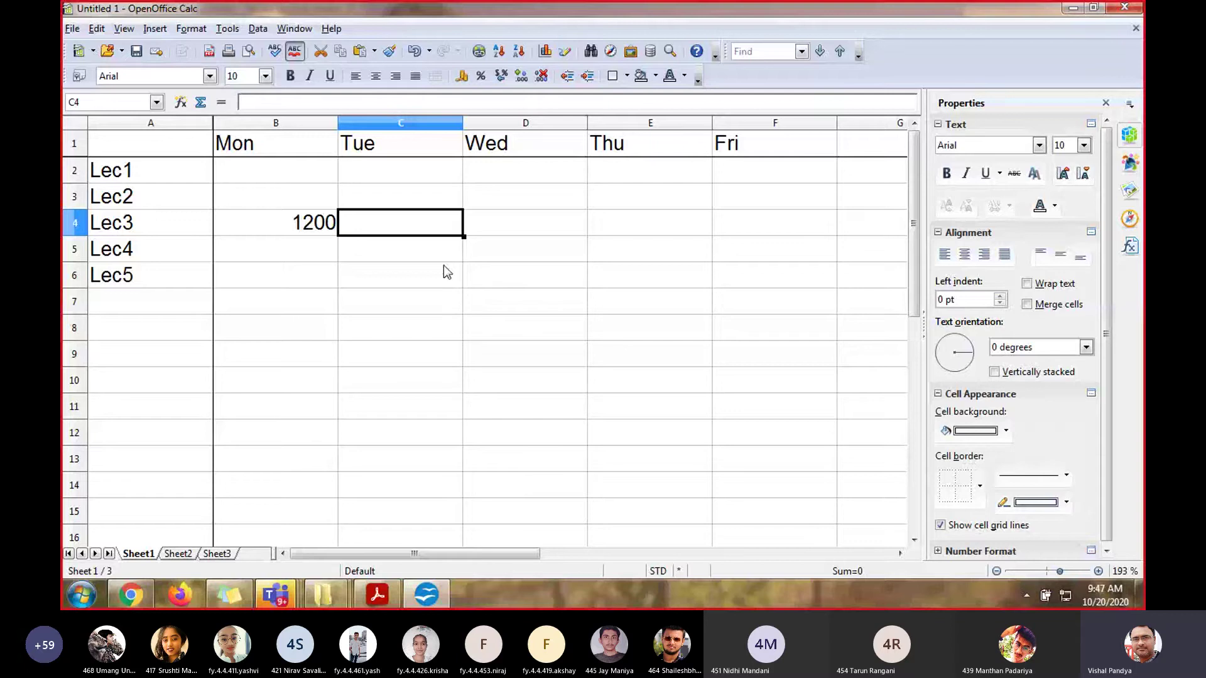
{"action": "left_click", "coordinate": [444, 271]}
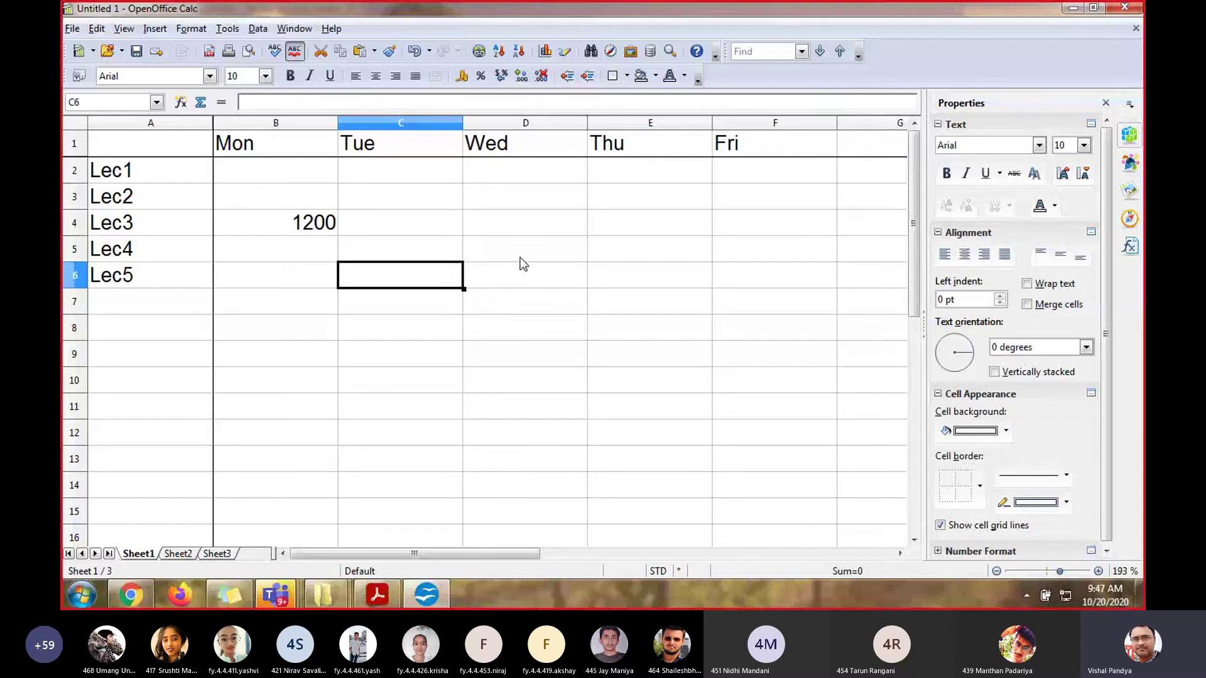
{"action": "left_click", "coordinate": [521, 259]}
{"action": "left_click", "coordinate": [420, 259]}
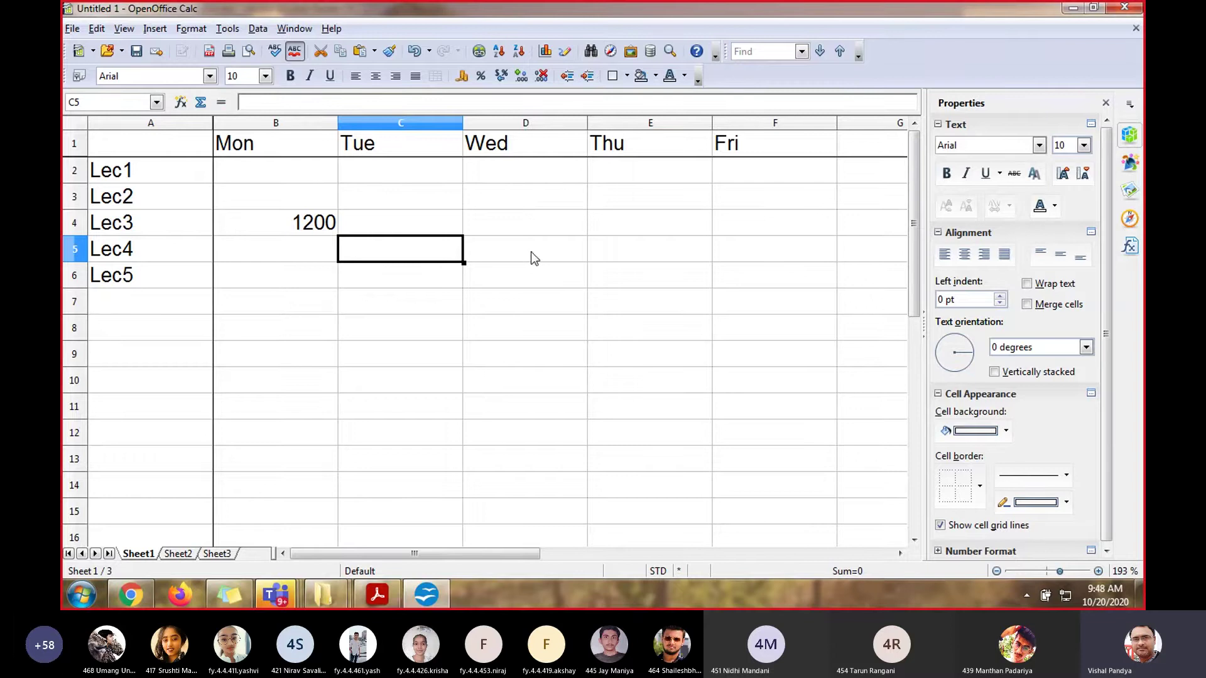
{"action": "left_click", "coordinate": [532, 258]}
{"action": "left_click", "coordinate": [423, 258]}
{"action": "left_click", "coordinate": [428, 278]}
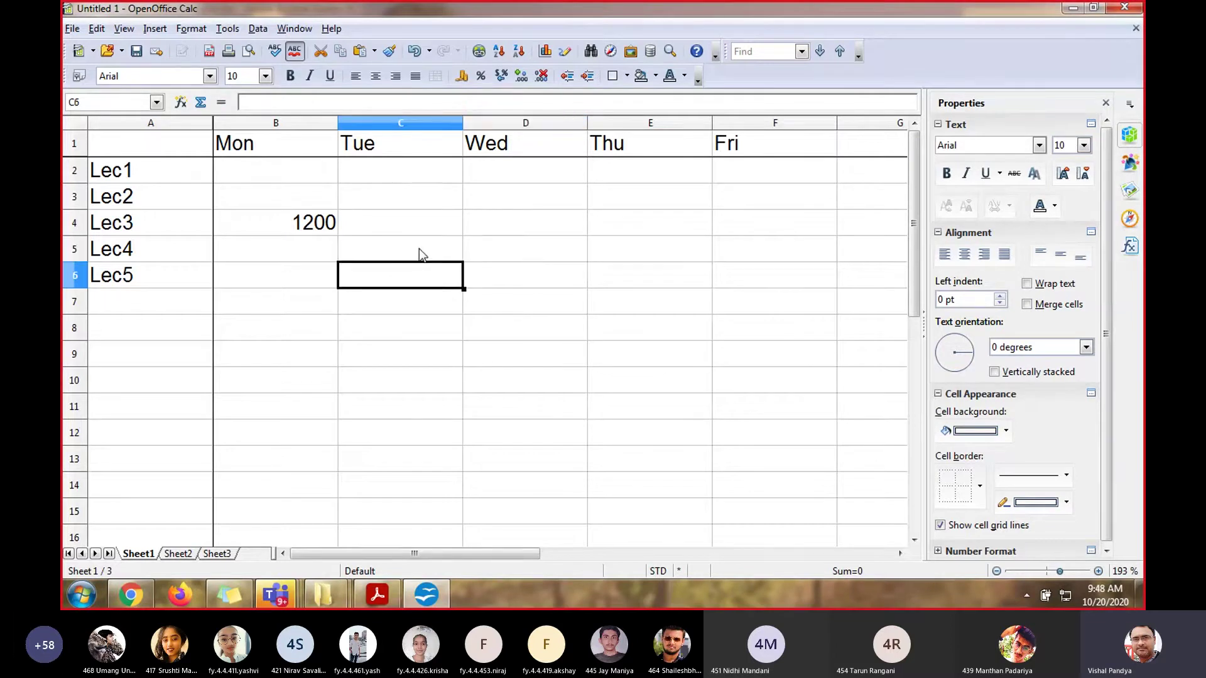
{"action": "left_click", "coordinate": [420, 253]}
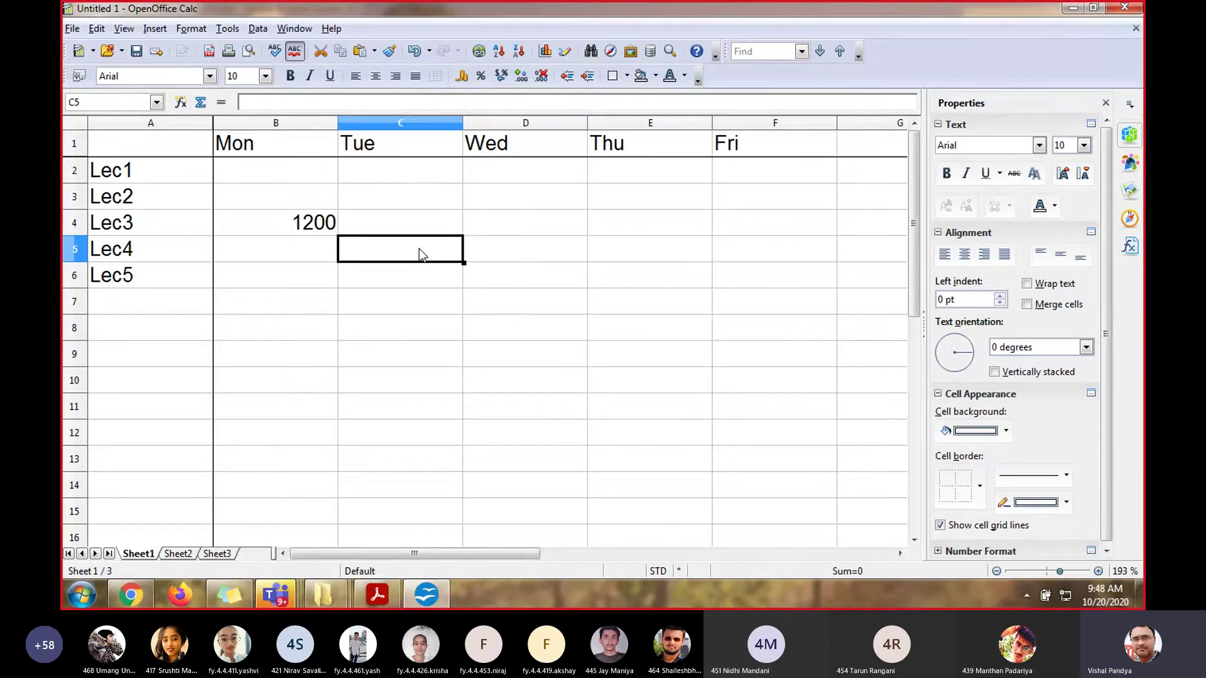
{"action": "left_click", "coordinate": [443, 287]}
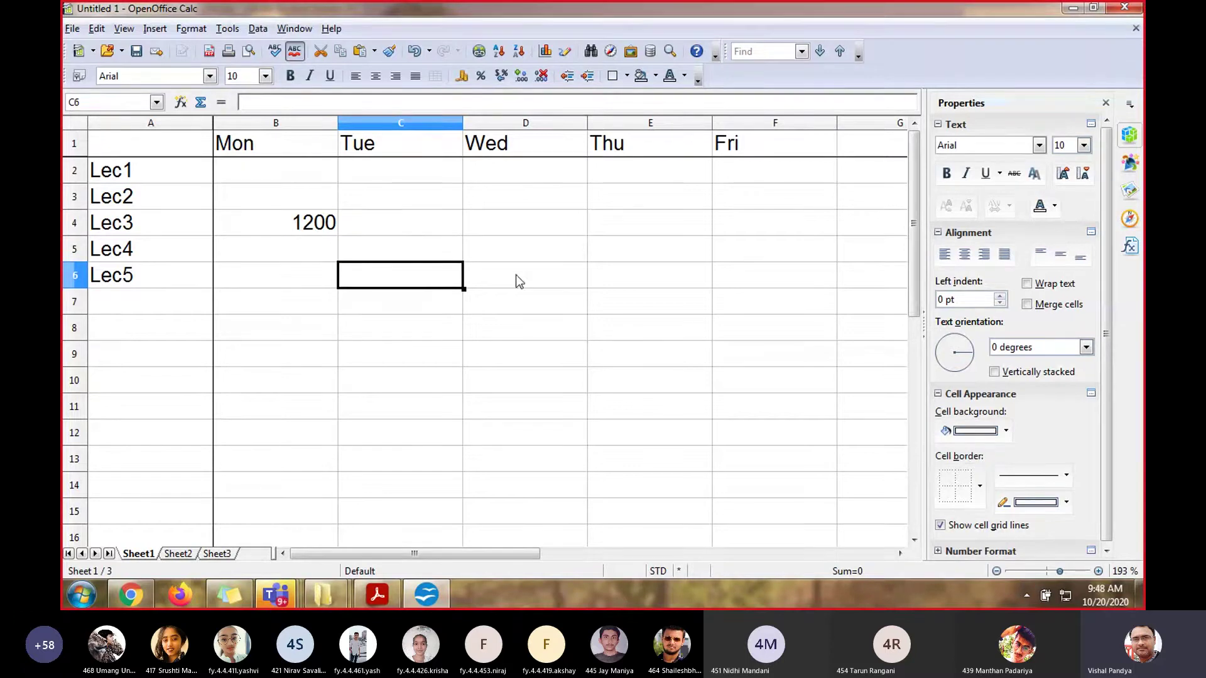
{"action": "left_click", "coordinate": [516, 280]}
{"action": "left_click", "coordinate": [438, 281]}
{"action": "left_click", "coordinate": [506, 278]}
{"action": "left_click", "coordinate": [438, 277]}
Switch to the OOCalcTutorial document in Adobe Acrobat Reader, clear the text selection in the syllabus, and view the page at 100%
{"action": "left_click", "coordinate": [379, 605]}
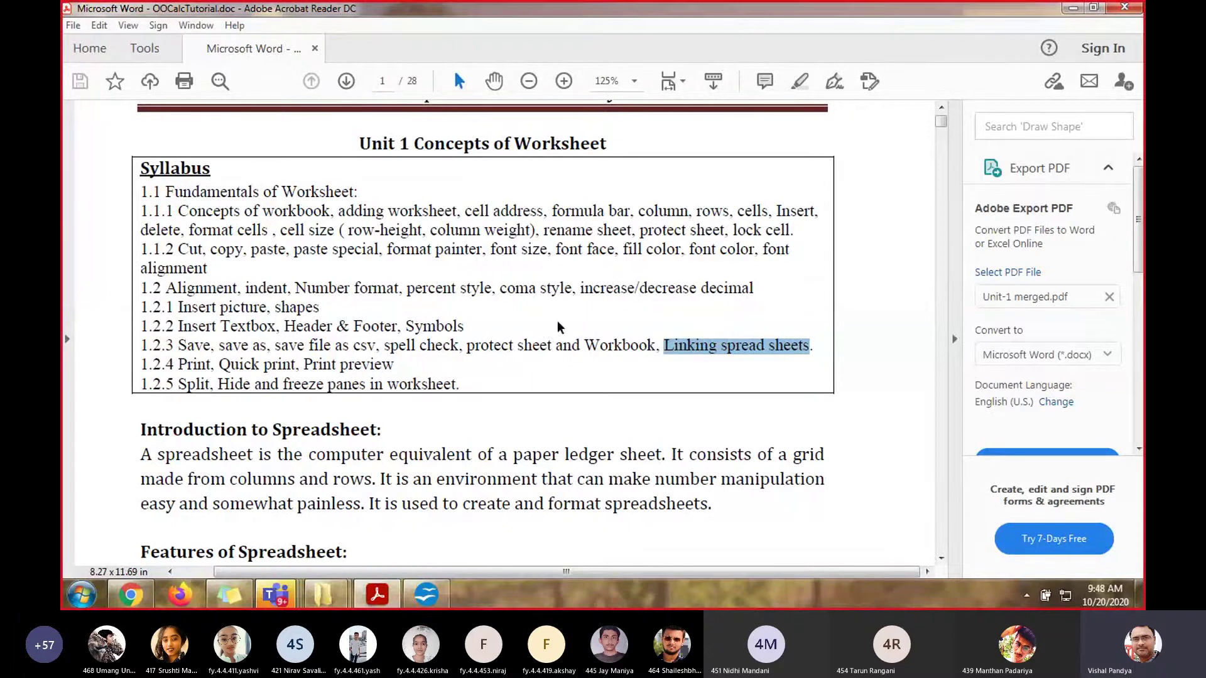
{"action": "left_click", "coordinate": [538, 327]}
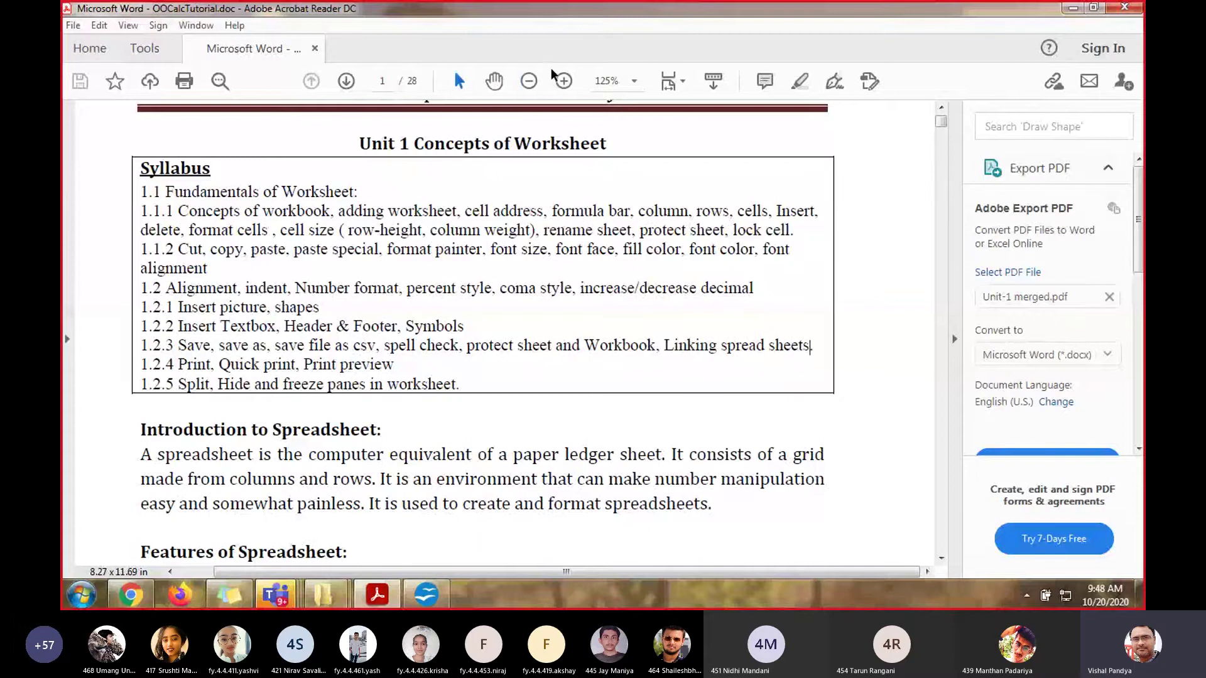
{"action": "left_click", "coordinate": [529, 80]}
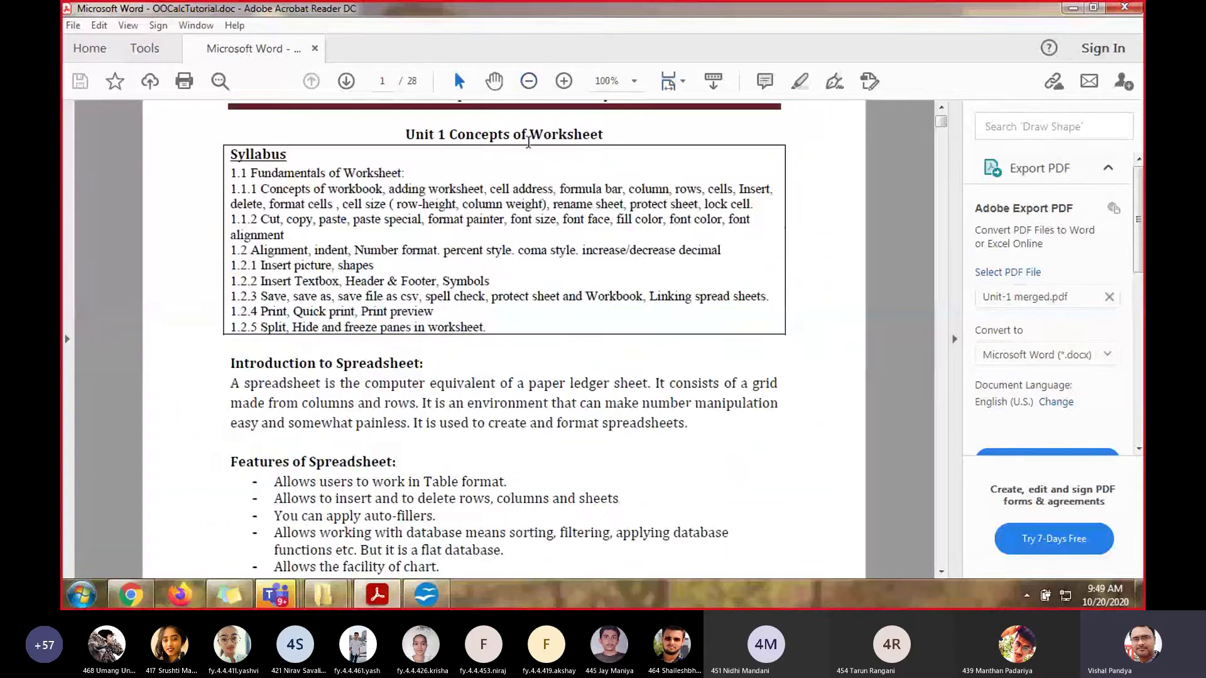
Zoom the PDF notes to 119% and read the Unit 1 syllabus, the spreadsheet introduction and the features list
{"action": "left_click", "coordinate": [564, 81]}
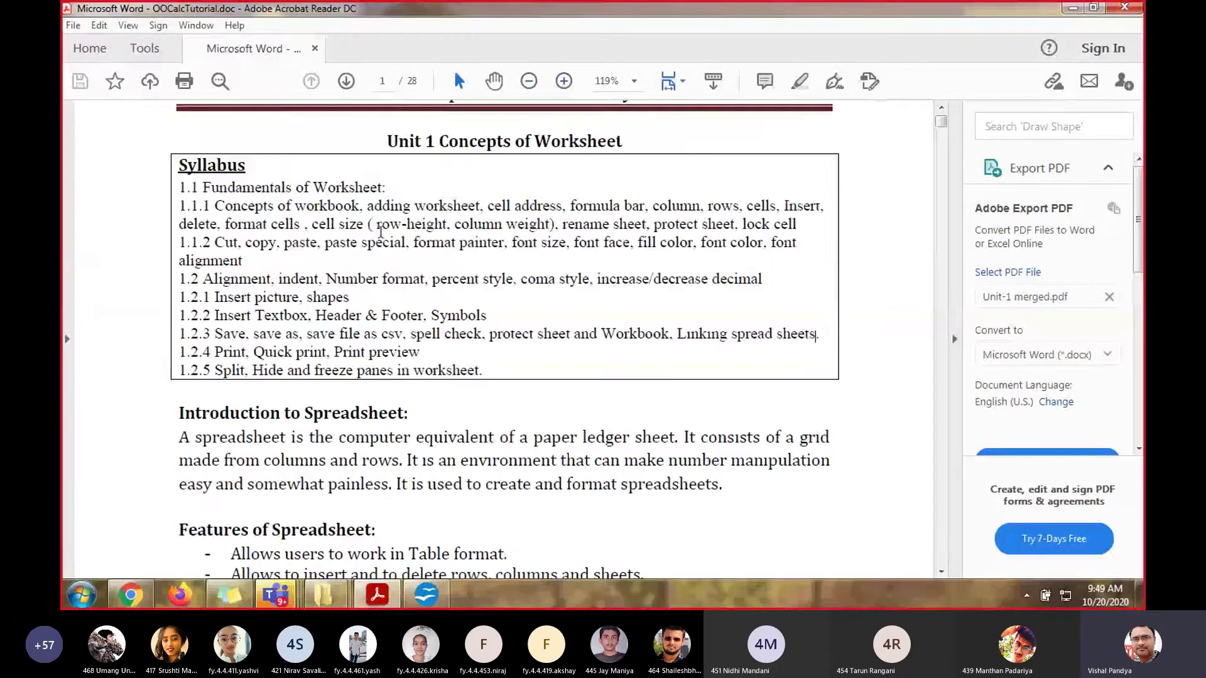
{"action": "scroll", "coordinate": [389, 233], "scroll_direction": "down", "scroll_amount": 3}
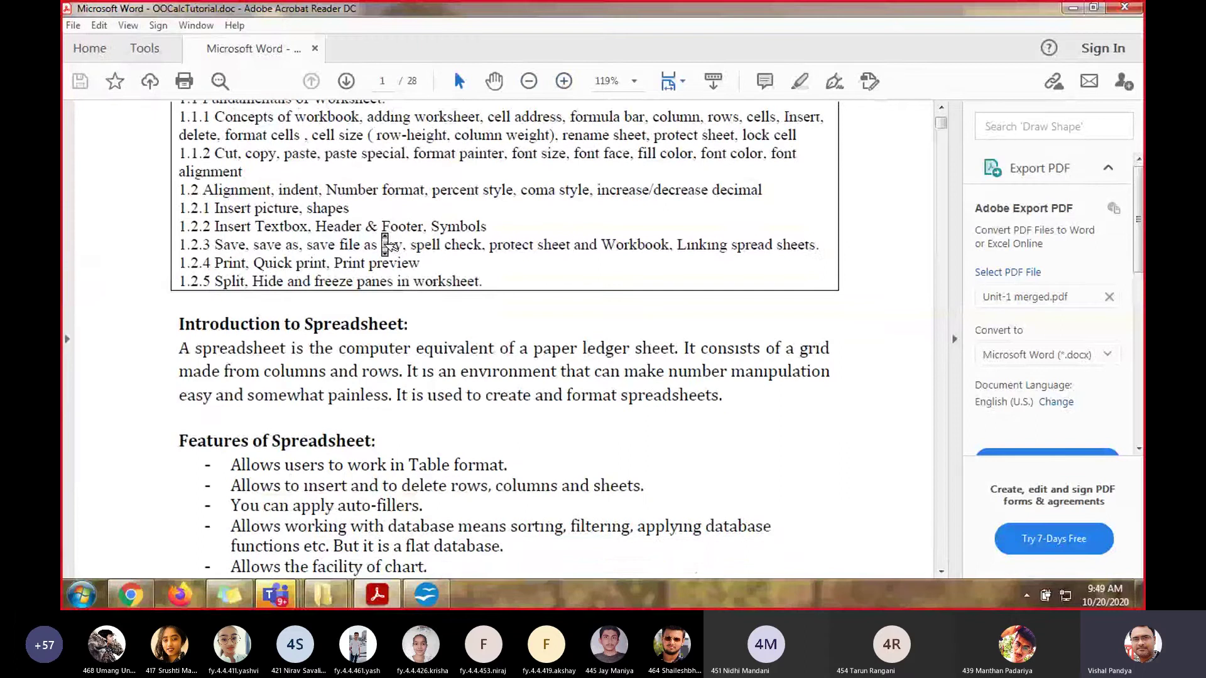
{"action": "scroll", "coordinate": [384, 238], "scroll_direction": "down", "scroll_amount": 5}
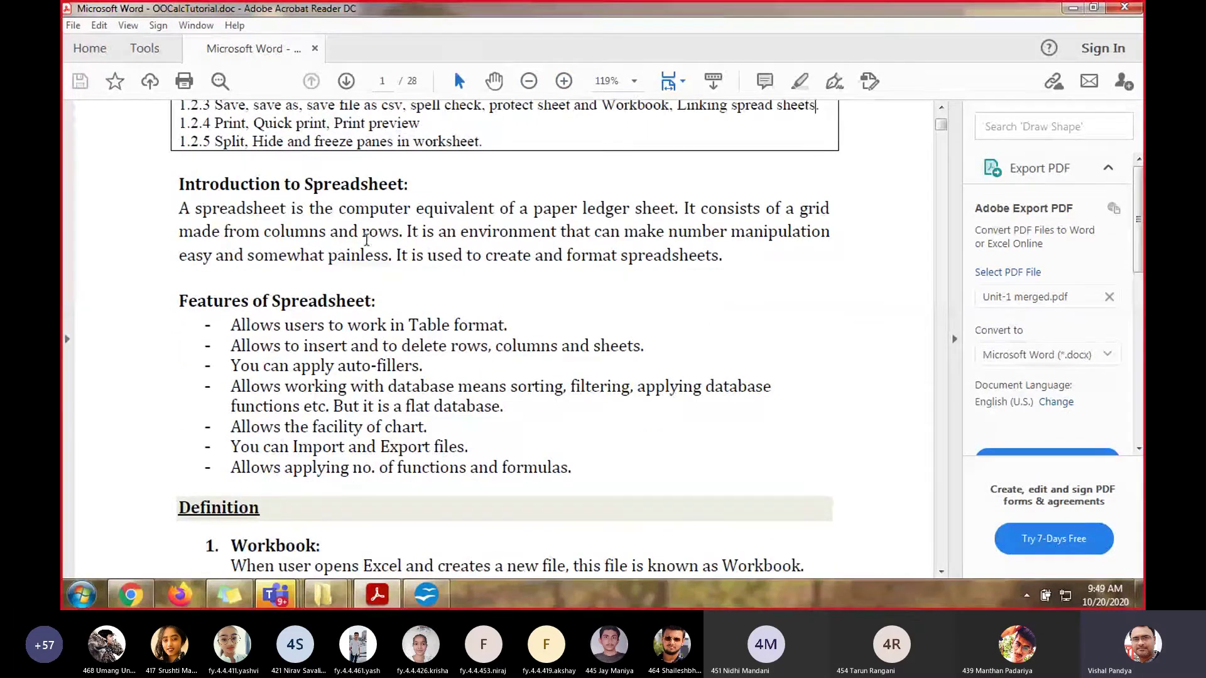
{"action": "scroll", "coordinate": [427, 238], "scroll_direction": "down", "scroll_amount": 1}
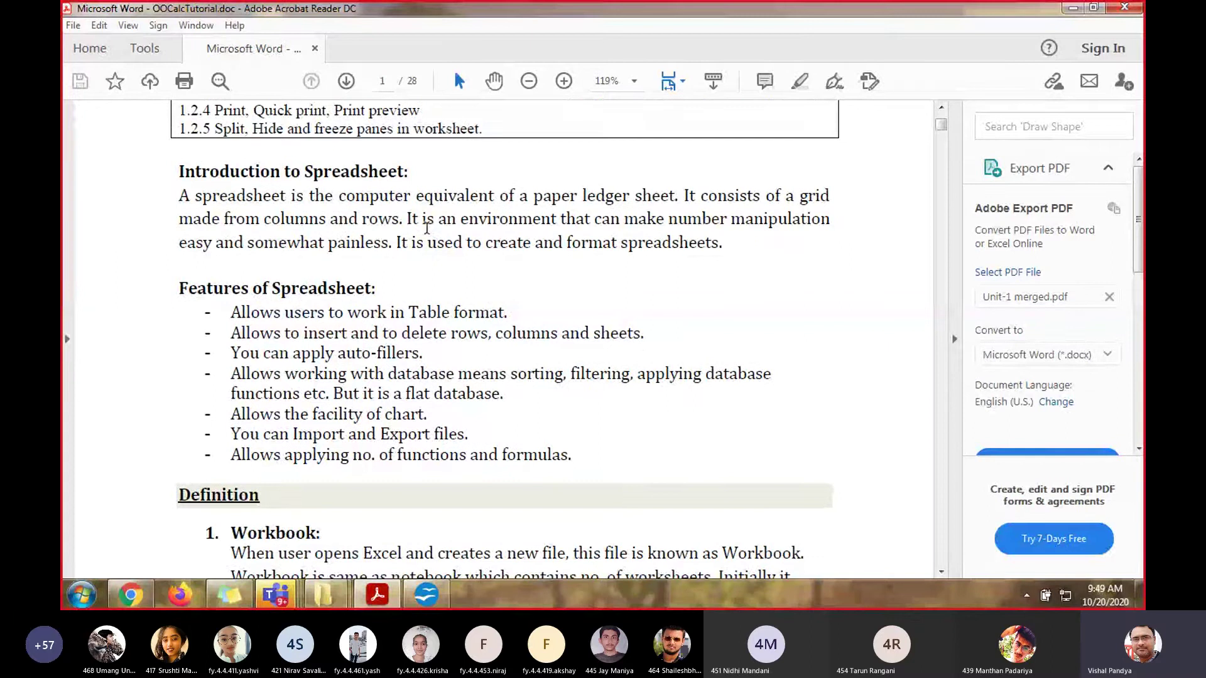
{"action": "scroll", "coordinate": [426, 229], "scroll_direction": "down", "scroll_amount": 1}
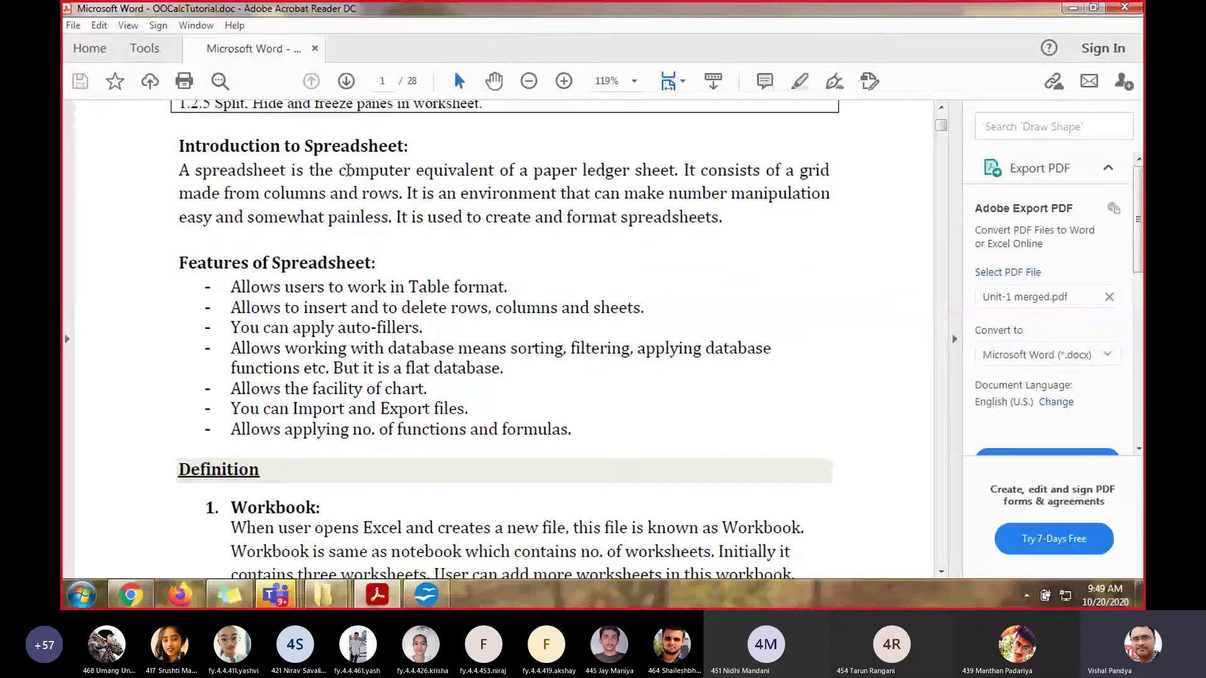
{"action": "scroll", "coordinate": [434, 229], "scroll_direction": "down", "scroll_amount": 7}
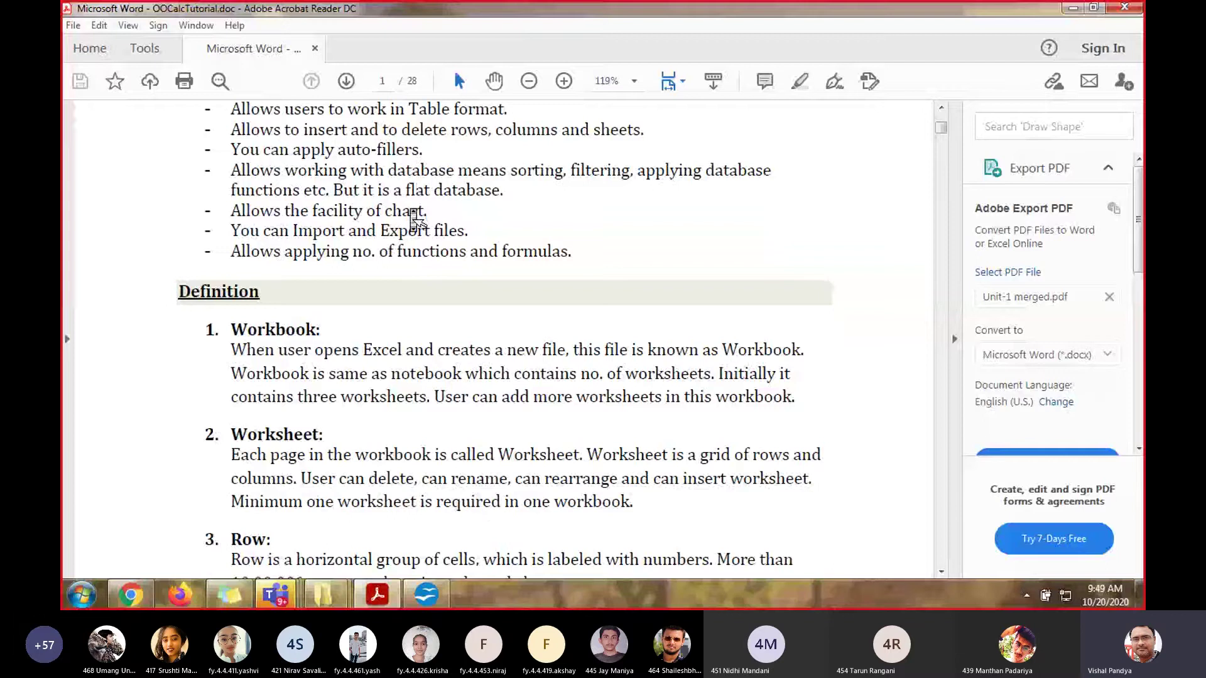
Read the definitions from Workbook through Cell Address, highlighting the maximum column number in the Column definition
{"action": "scroll", "coordinate": [416, 218], "scroll_direction": "down", "scroll_amount": 4}
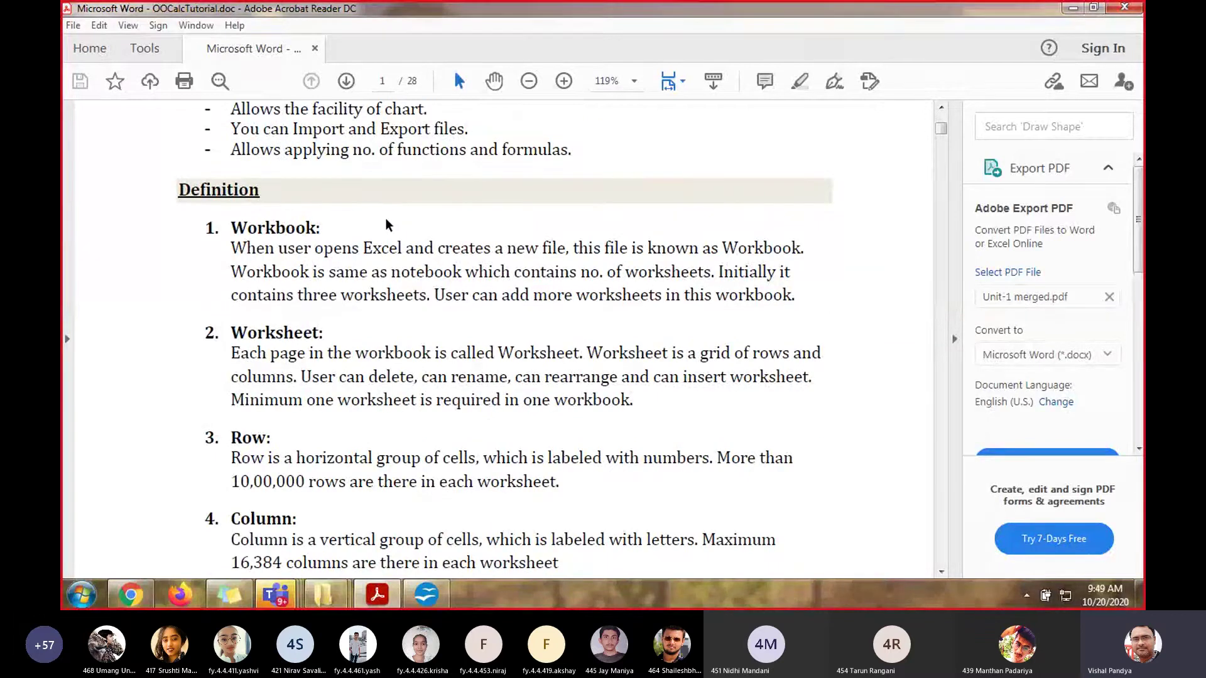
{"action": "scroll", "coordinate": [388, 227], "scroll_direction": "down", "scroll_amount": 7}
{"action": "scroll", "coordinate": [389, 231], "scroll_direction": "down", "scroll_amount": 4}
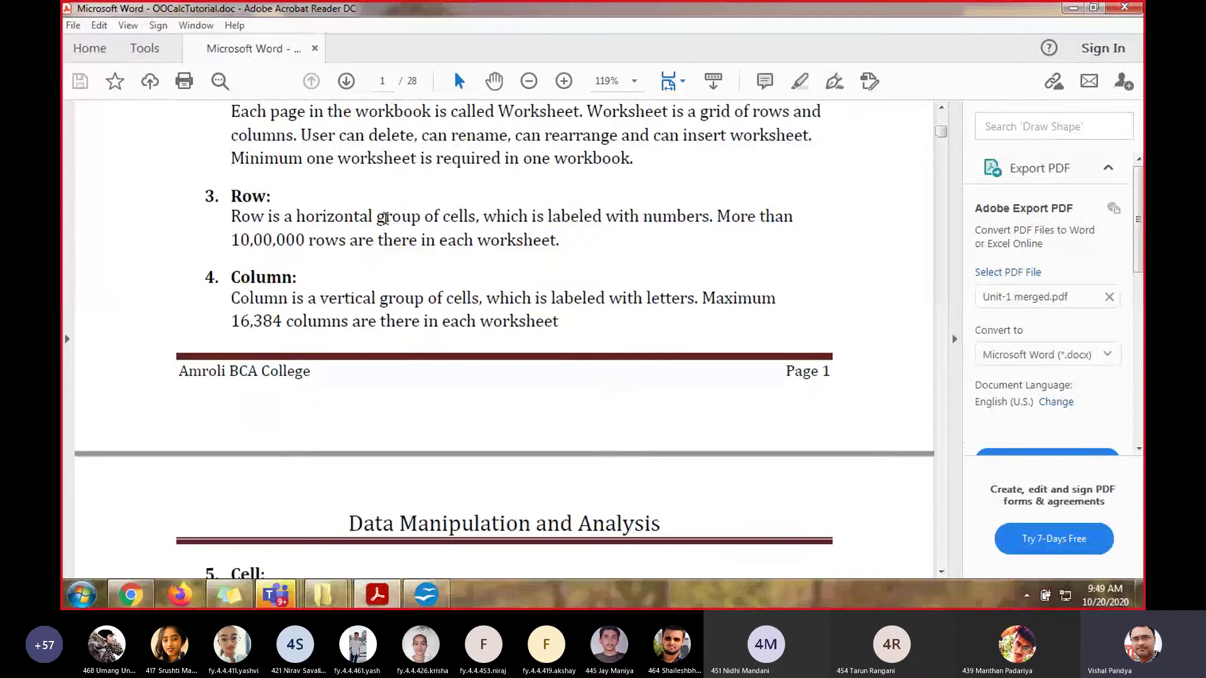
{"action": "scroll", "coordinate": [387, 225], "scroll_direction": "down", "scroll_amount": 1}
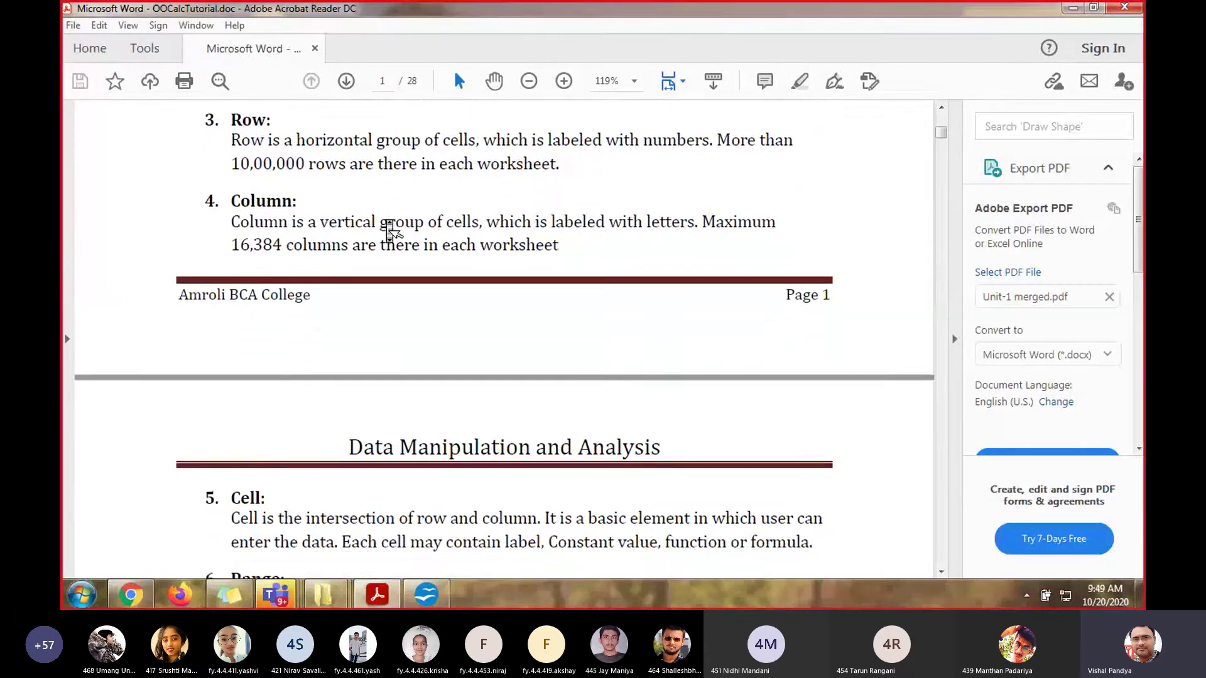
{"action": "scroll", "coordinate": [387, 225], "scroll_direction": "down", "scroll_amount": 5}
{"action": "scroll", "coordinate": [387, 225], "scroll_direction": "up", "scroll_amount": 4}
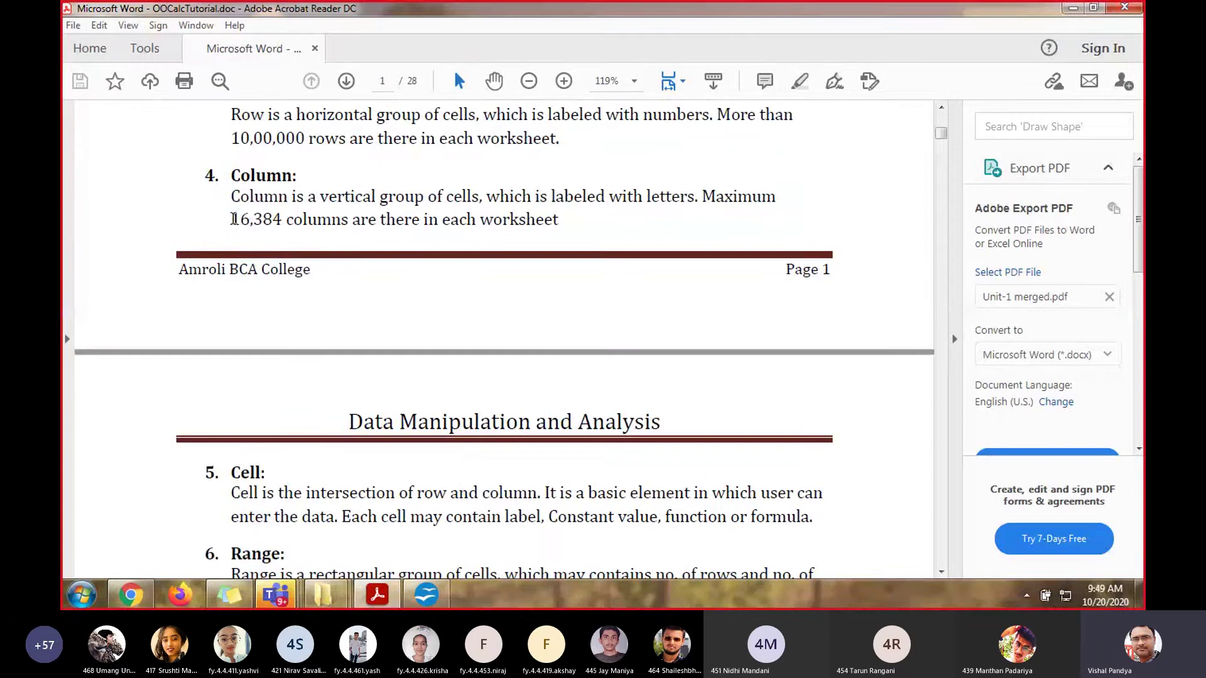
{"action": "left_click_drag", "start_coordinate": [234, 218], "coordinate": [283, 220]}
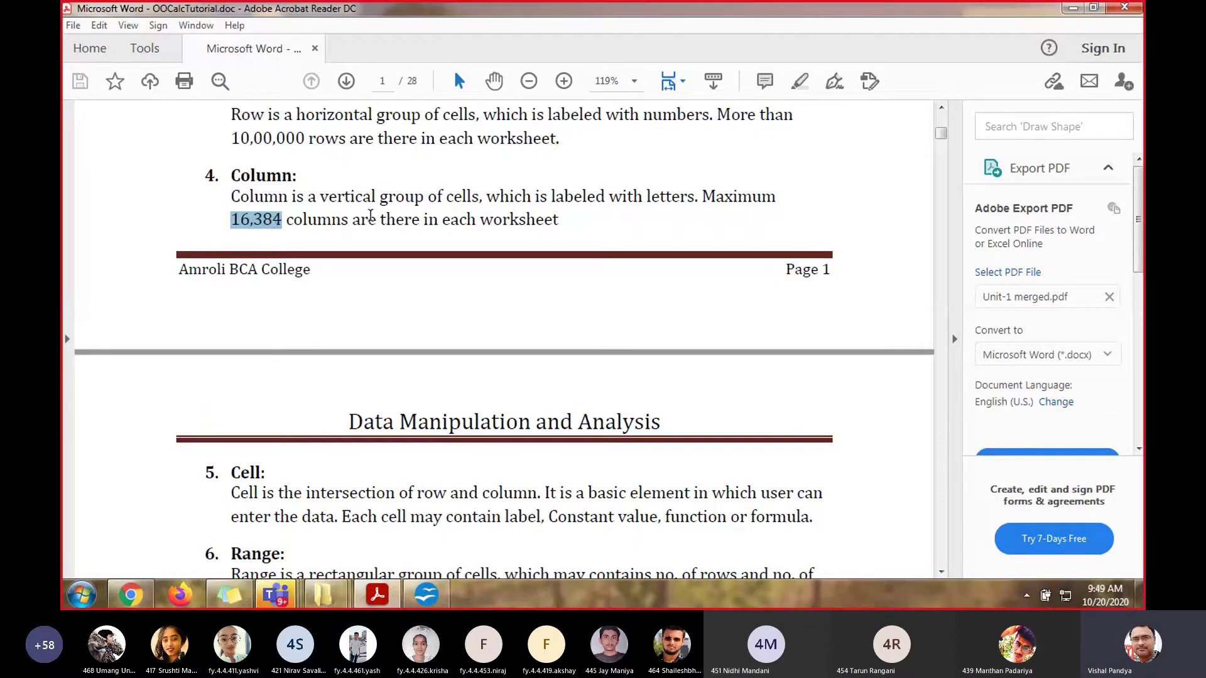
{"action": "scroll", "coordinate": [405, 208], "scroll_direction": "down", "scroll_amount": 5}
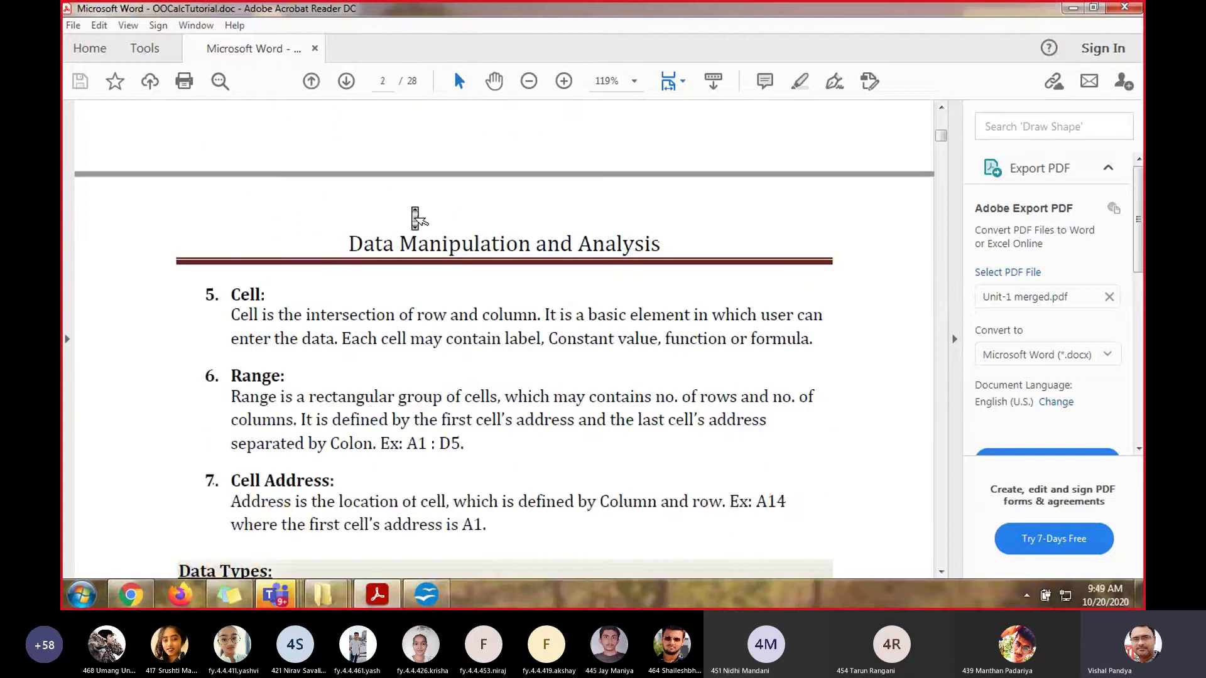
{"action": "scroll", "coordinate": [411, 206], "scroll_direction": "down", "scroll_amount": 1}
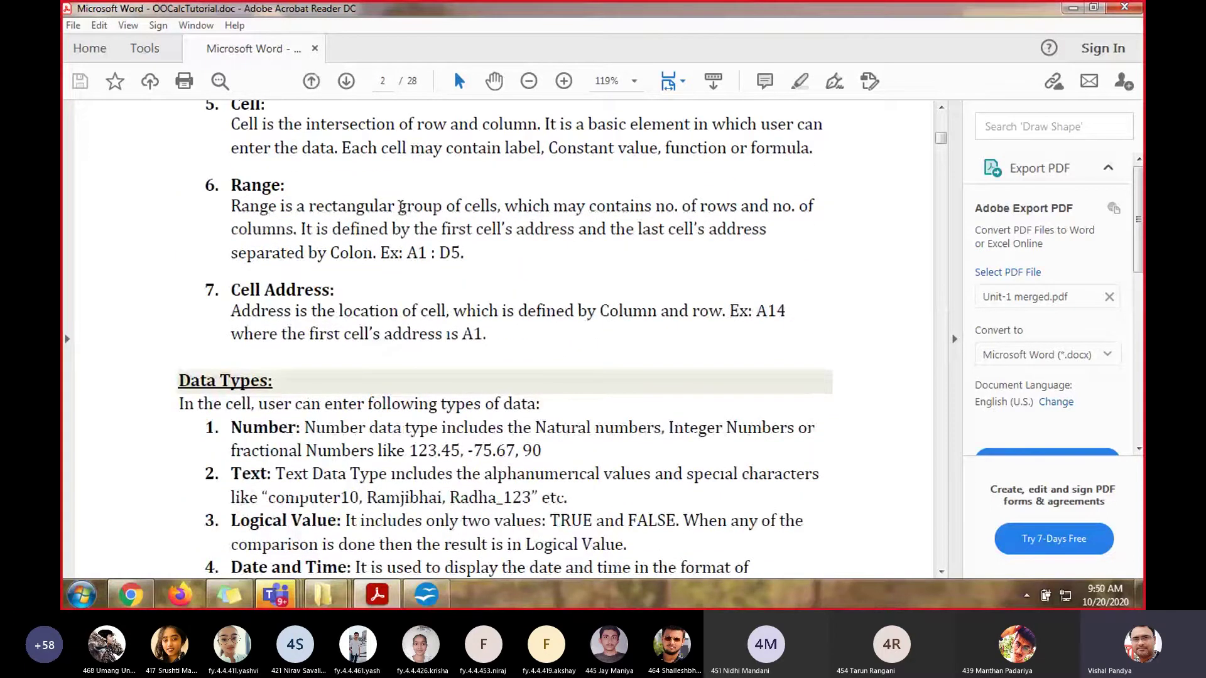
Switch to the OpenOffice Calc spreadsheet, select the range C6:E6 and collapse the selection back to cell C6
{"action": "left_click", "coordinate": [426, 594]}
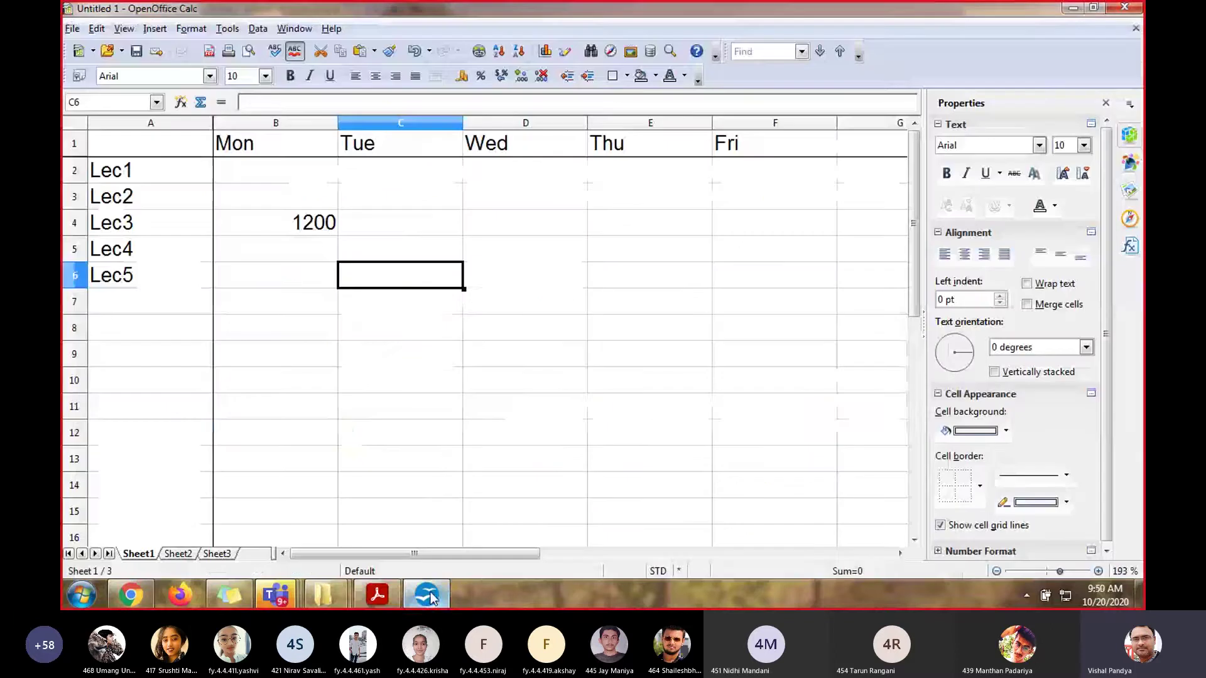
{"action": "key", "text": "shift+Right"}
{"action": "key", "text": "shift+Right"}
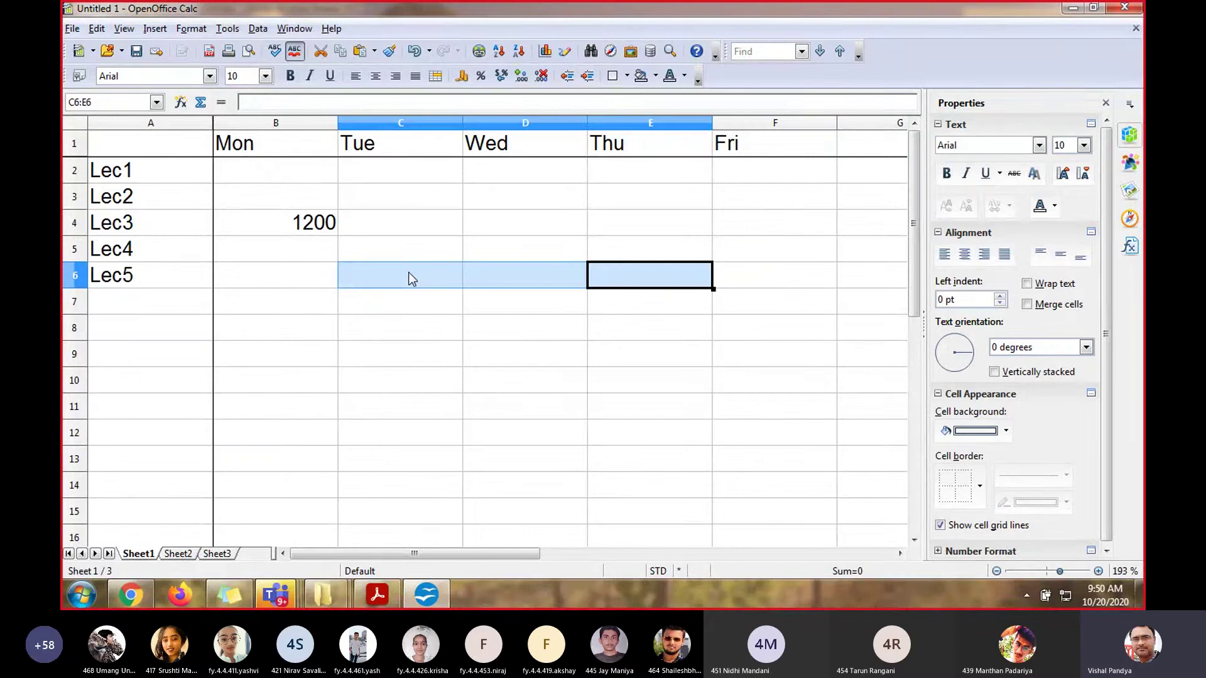
{"action": "left_click", "coordinate": [409, 279]}
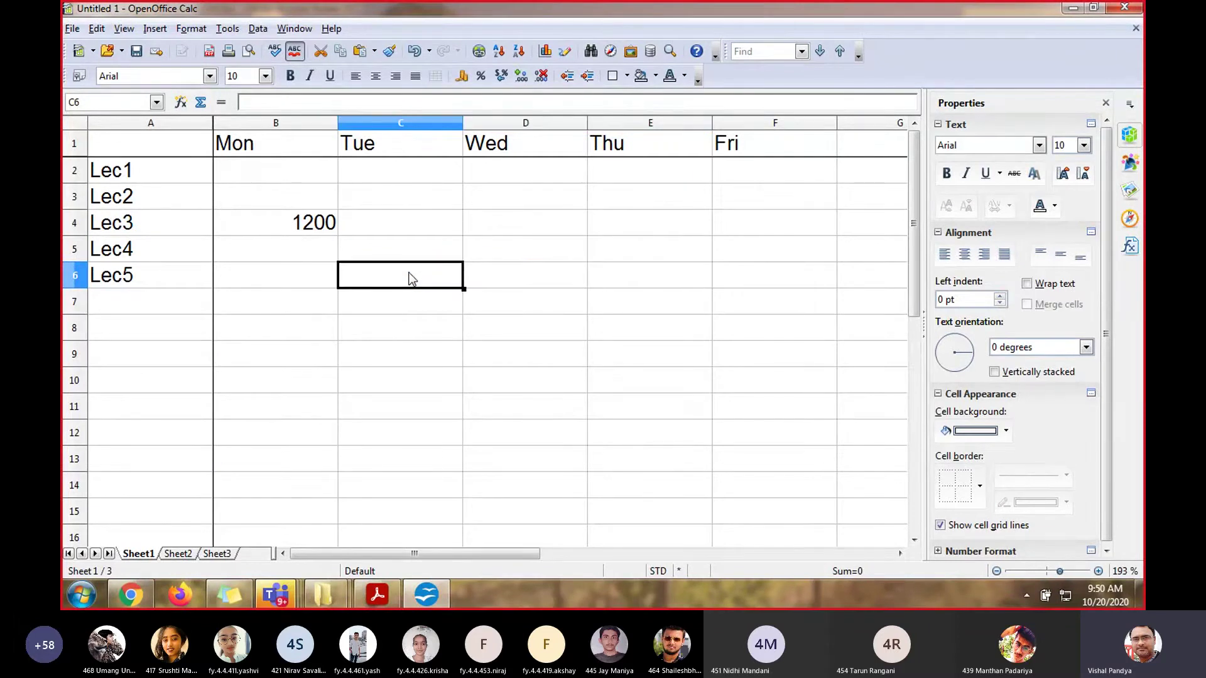
Magnify the screen to examine the cell address of C6, and make B4 the active cell
{"action": "key", "text": "super+plus"}
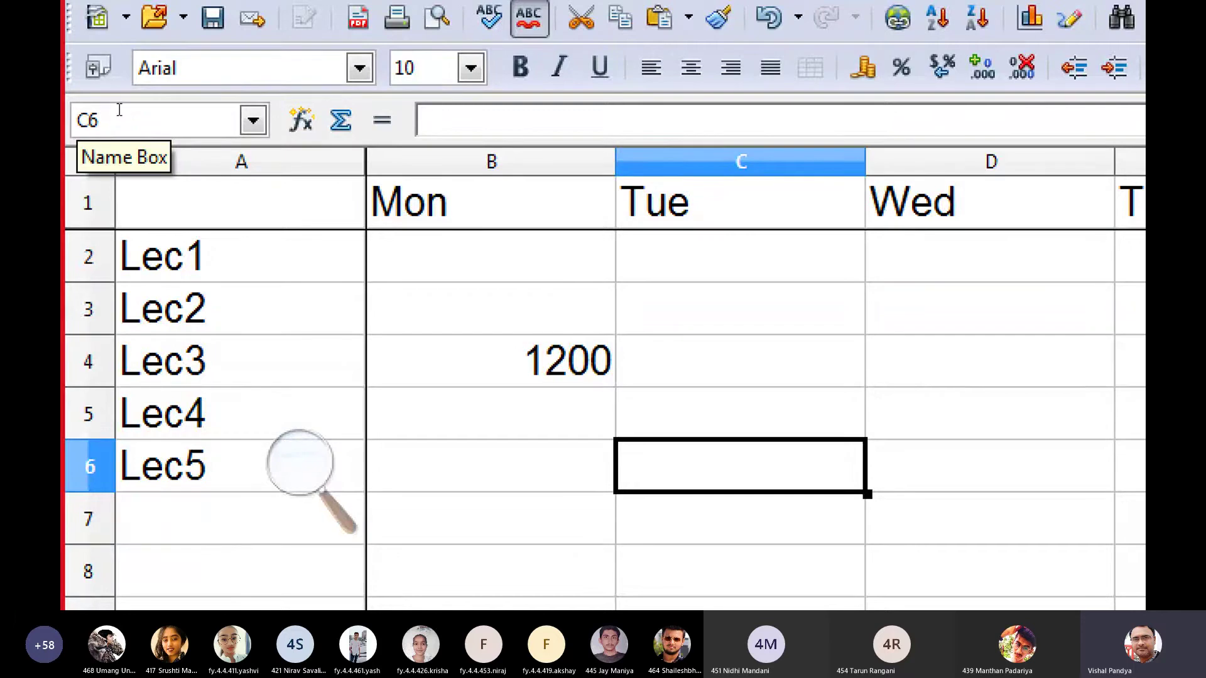
{"action": "key", "text": "Up"}
{"action": "key", "text": "Up"}
{"action": "key", "text": "Left"}
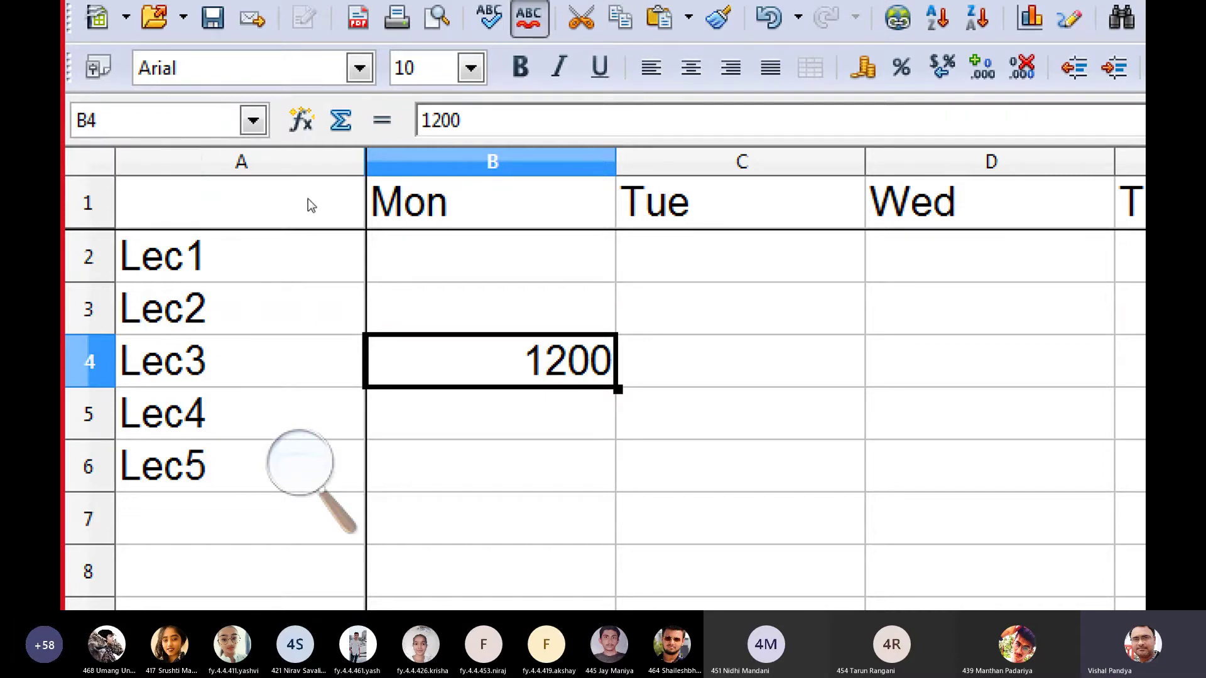
Select the vertical range B2:B4 in the Mon column, and reduce the selection to cell B4
{"action": "key", "text": "Up"}
{"action": "key", "text": "Up"}
{"action": "key", "text": "shift+Down"}
{"action": "key", "text": "shift+Down"}
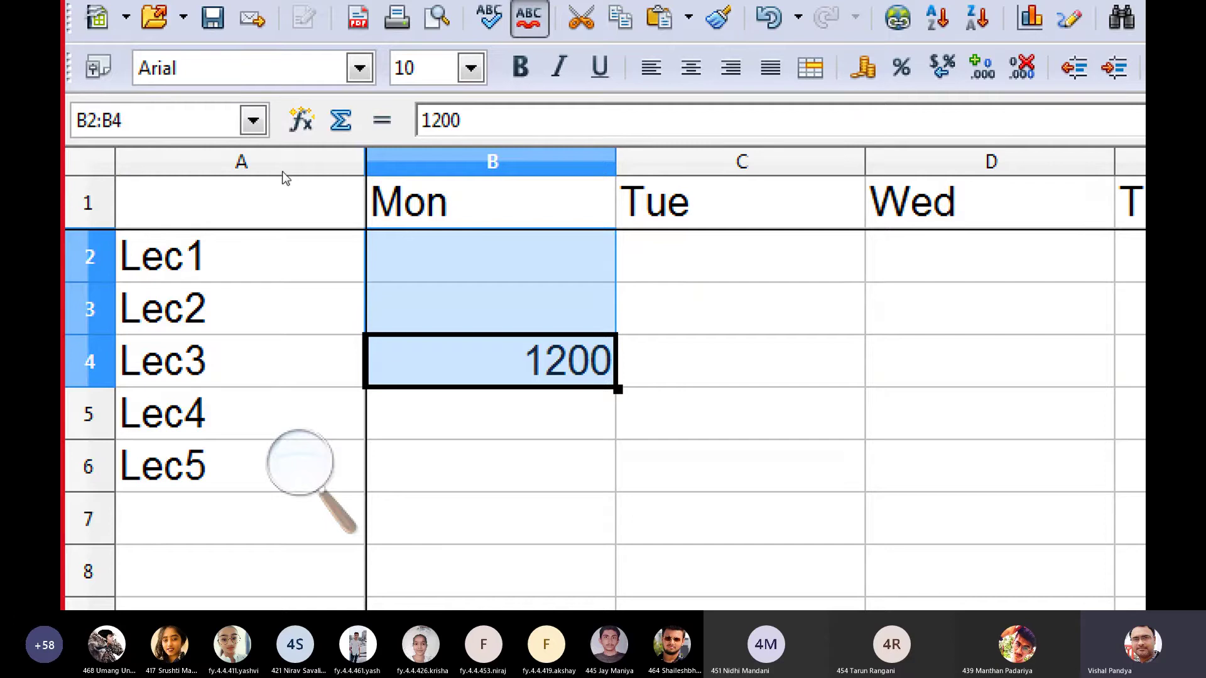
{"action": "key", "text": "shift+BackSpace"}
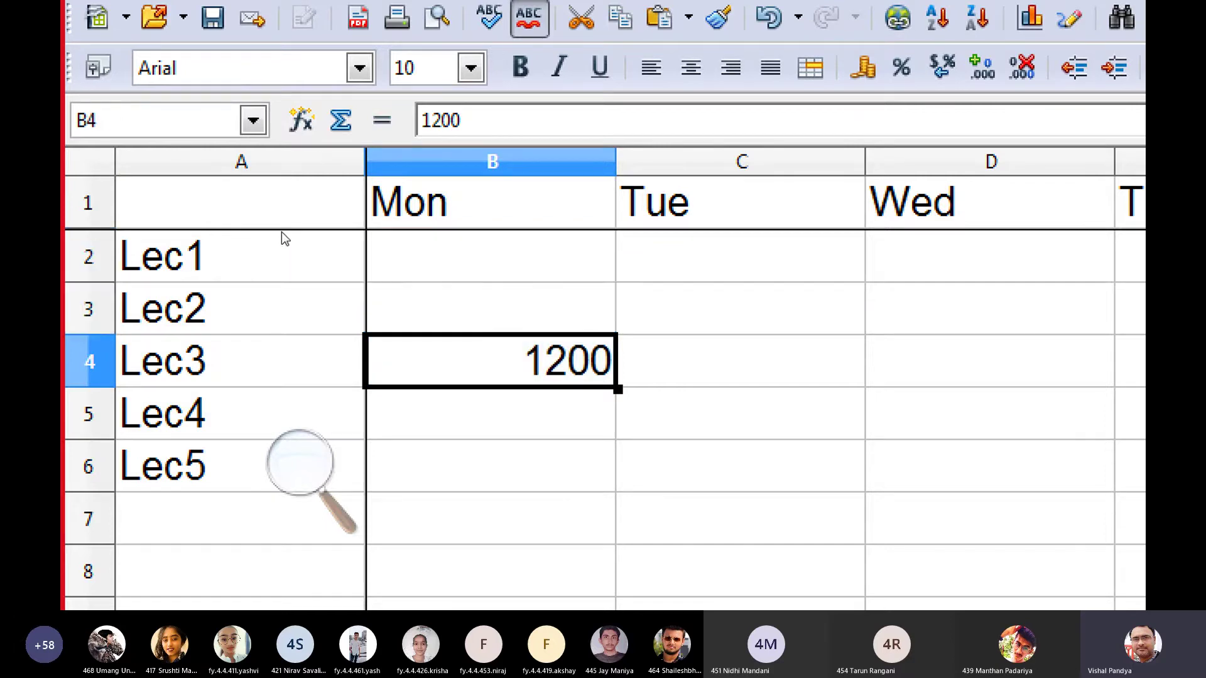
Select the horizontal range A2:C2 along the Lec1 row
{"action": "key", "text": "Up"}
{"action": "key", "text": "Up"}
{"action": "key", "text": "Left"}
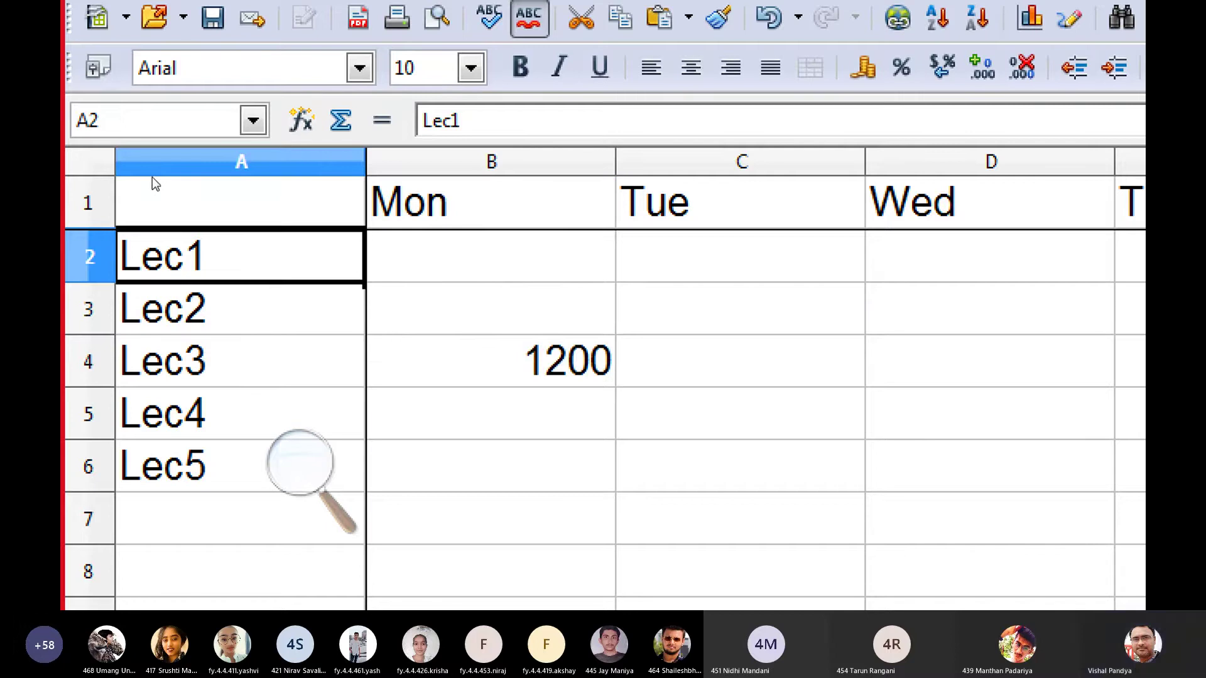
{"action": "key", "text": "shift+Right"}
{"action": "key", "text": "shift+Right"}
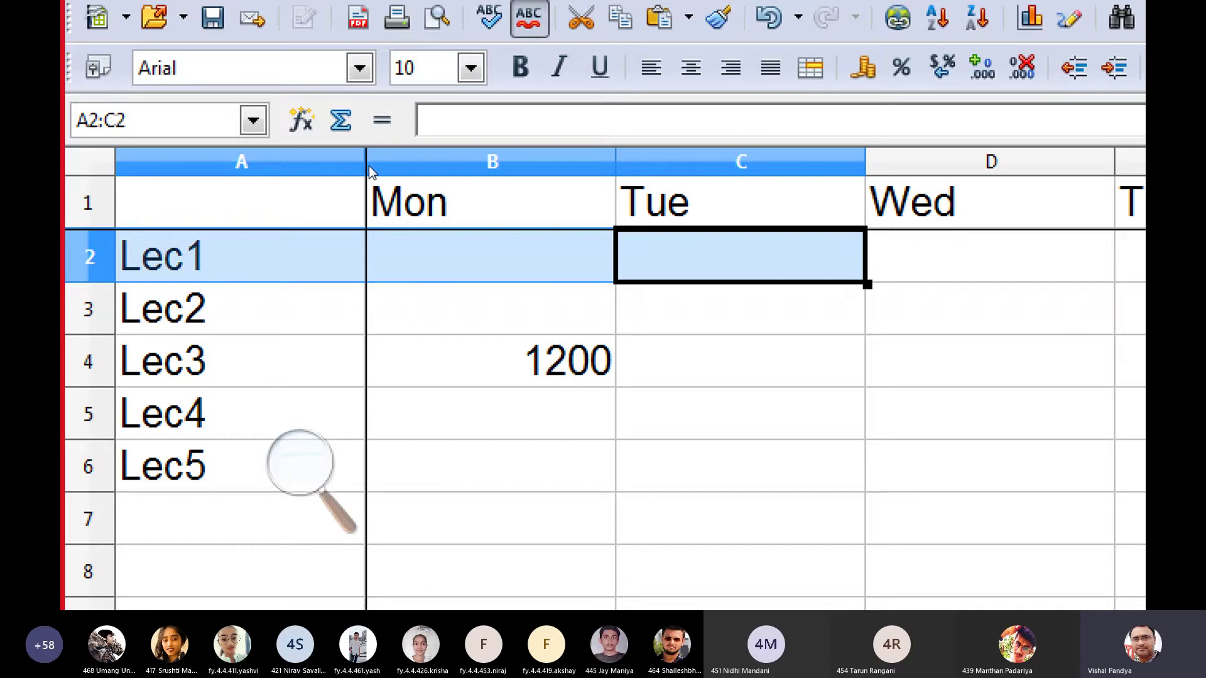
Select the rectangular range B2:C4, covering Lec1 to Lec3 under Mon and Tue
{"action": "key", "text": "Left"}
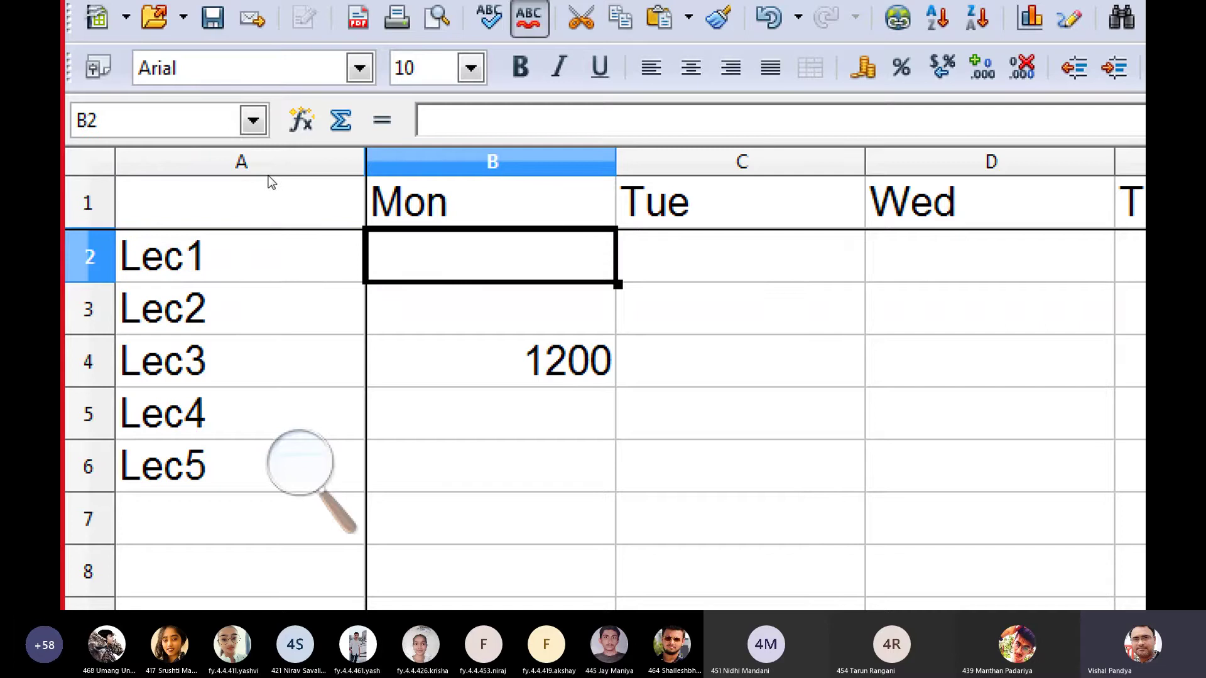
{"action": "key", "text": "shift+Down"}
{"action": "key", "text": "shift+Down"}
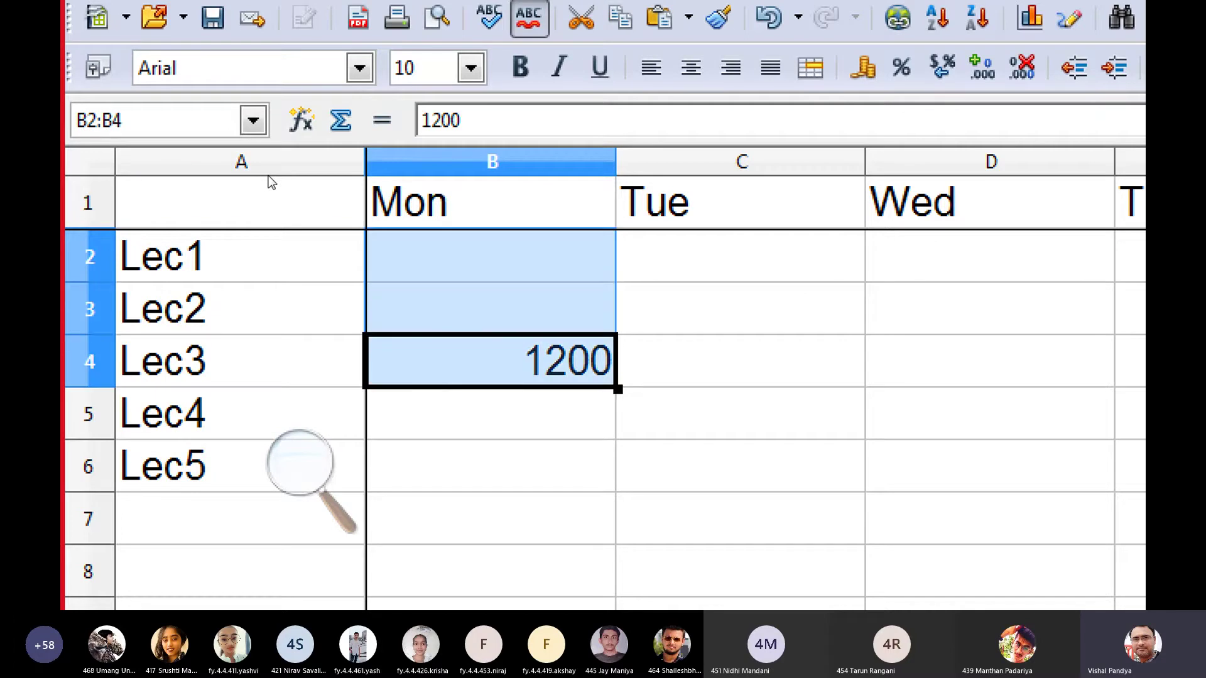
{"action": "key", "text": "shift+Right"}
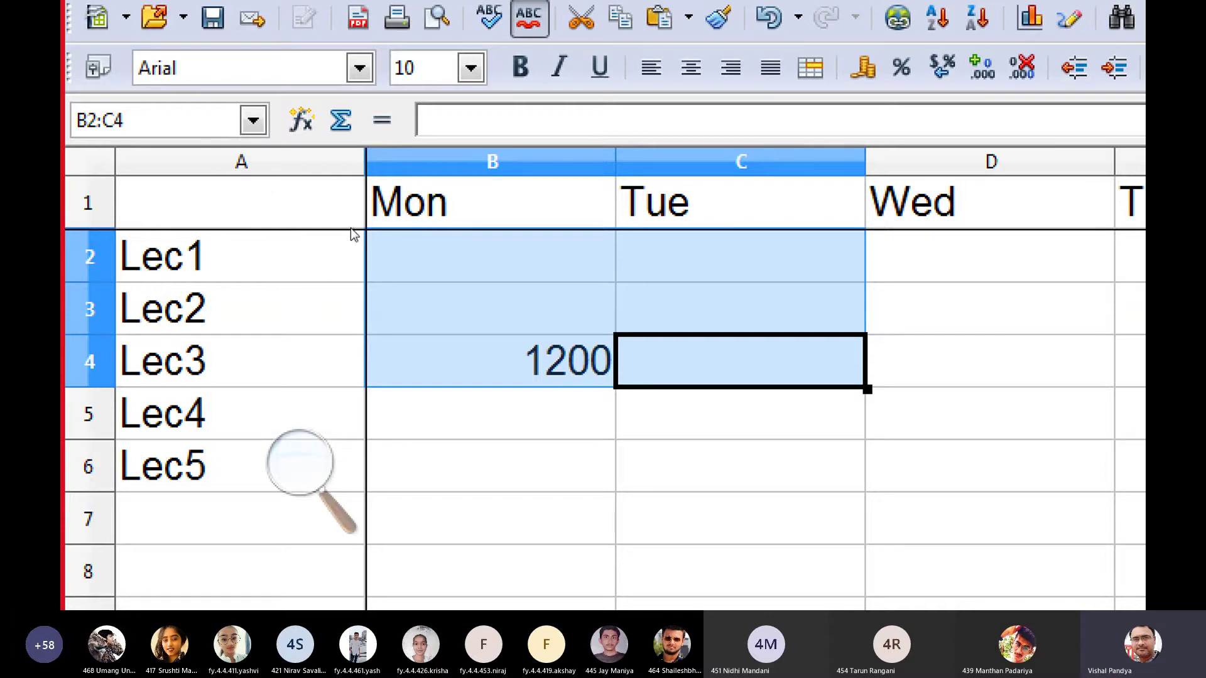
Select the rectangular range A2:D5, starting from the Lec1 cell and spanning four rows and four columns
{"action": "key", "text": "ctrl+Home"}
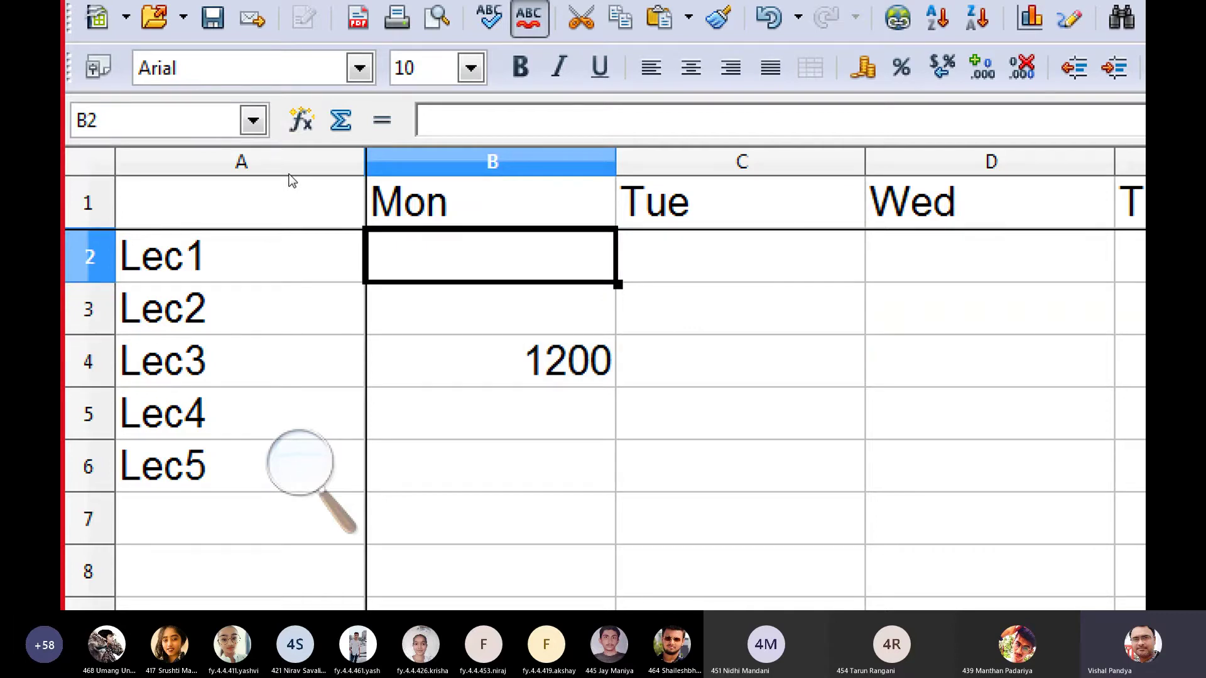
{"action": "key", "text": "Left"}
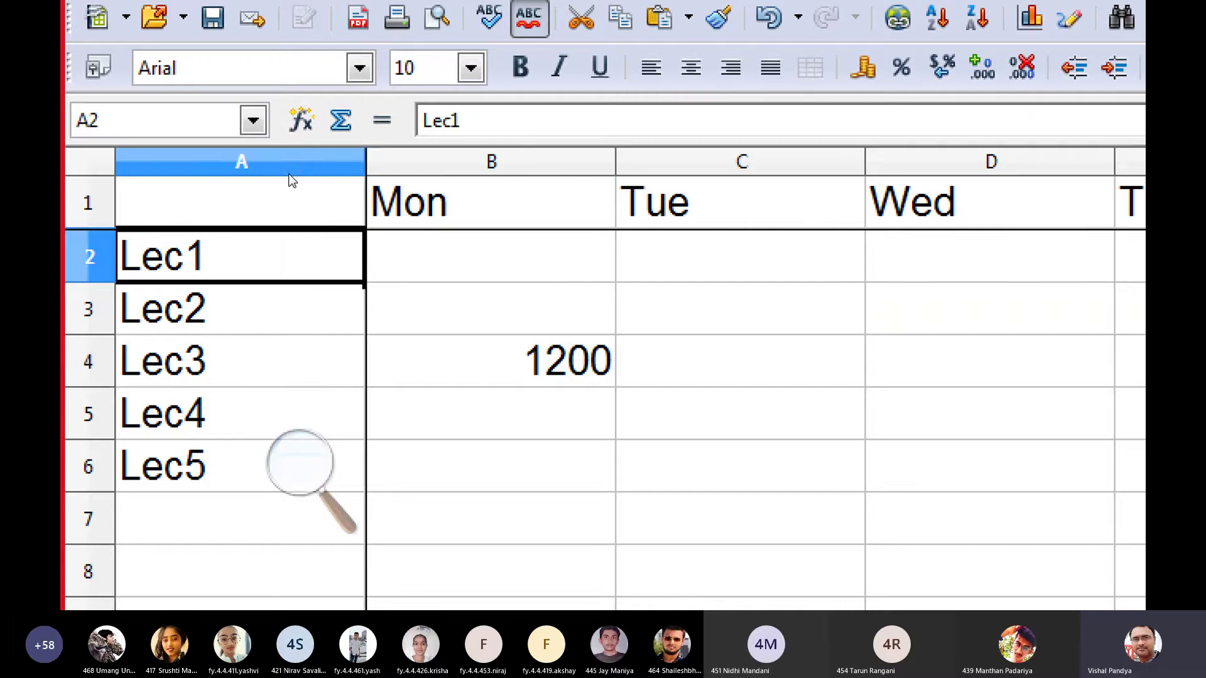
{"action": "key", "text": "shift+Down"}
{"action": "key", "text": "shift+Down"}
{"action": "key", "text": "shift+Down"}
{"action": "key", "text": "shift+Down"}
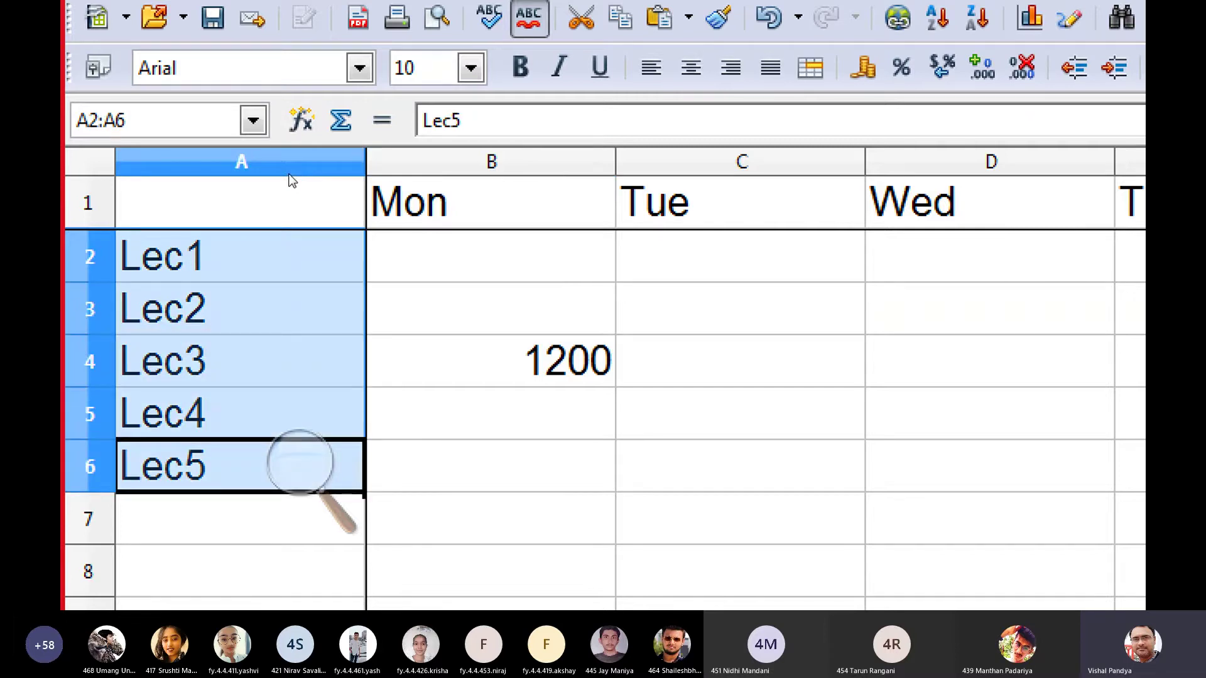
{"action": "key", "text": "shift+Up"}
{"action": "key", "text": "shift+Right"}
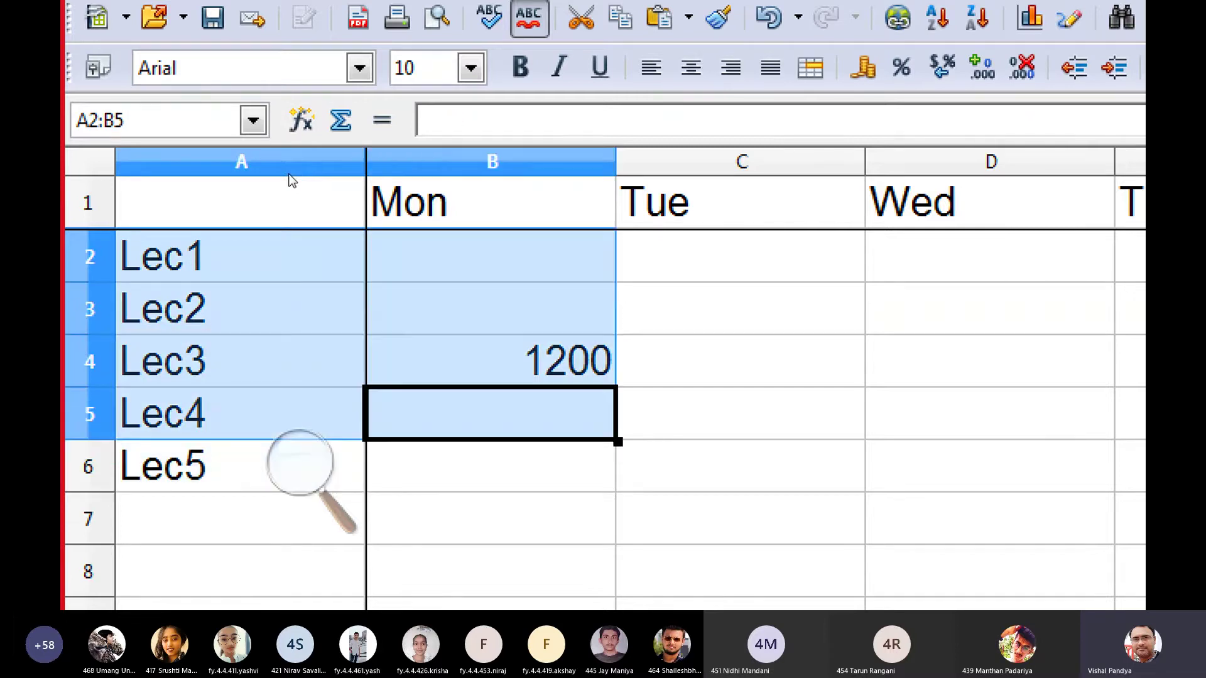
{"action": "key", "text": "shift+Right"}
{"action": "key", "text": "shift+Right"}
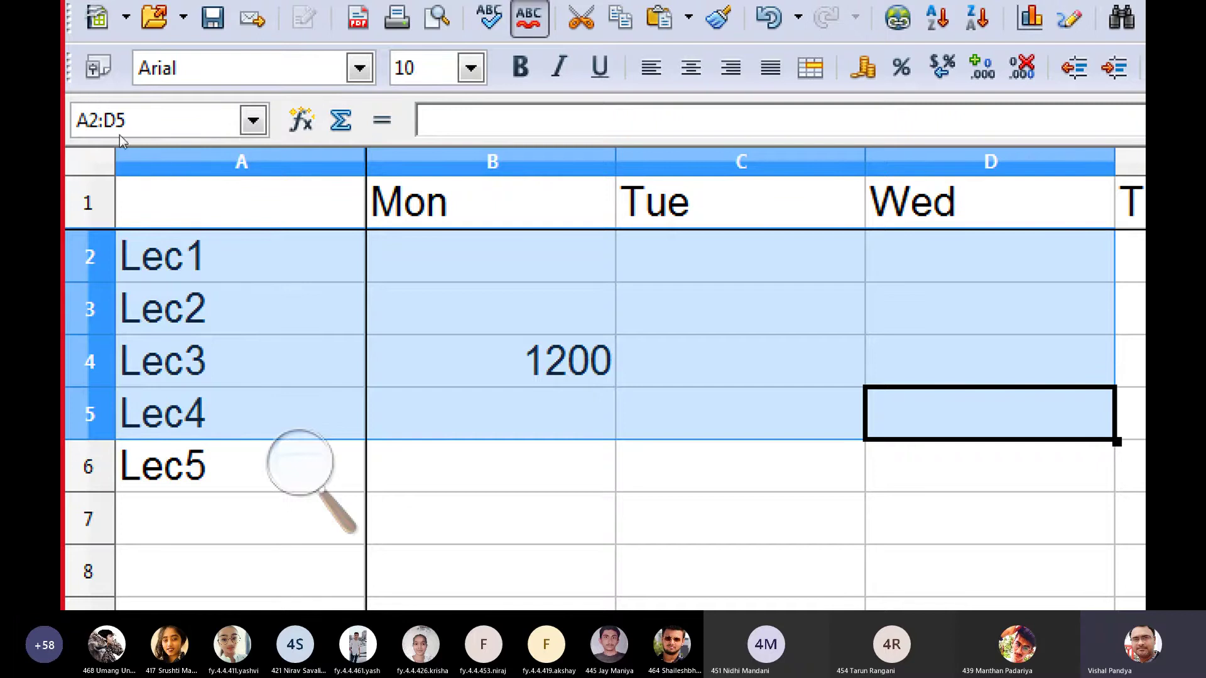
Select the single cells A2, D6 and D5 in turn, and finish on cell A1 at normal screen magnification
{"action": "key", "text": "ctrl+Home"}
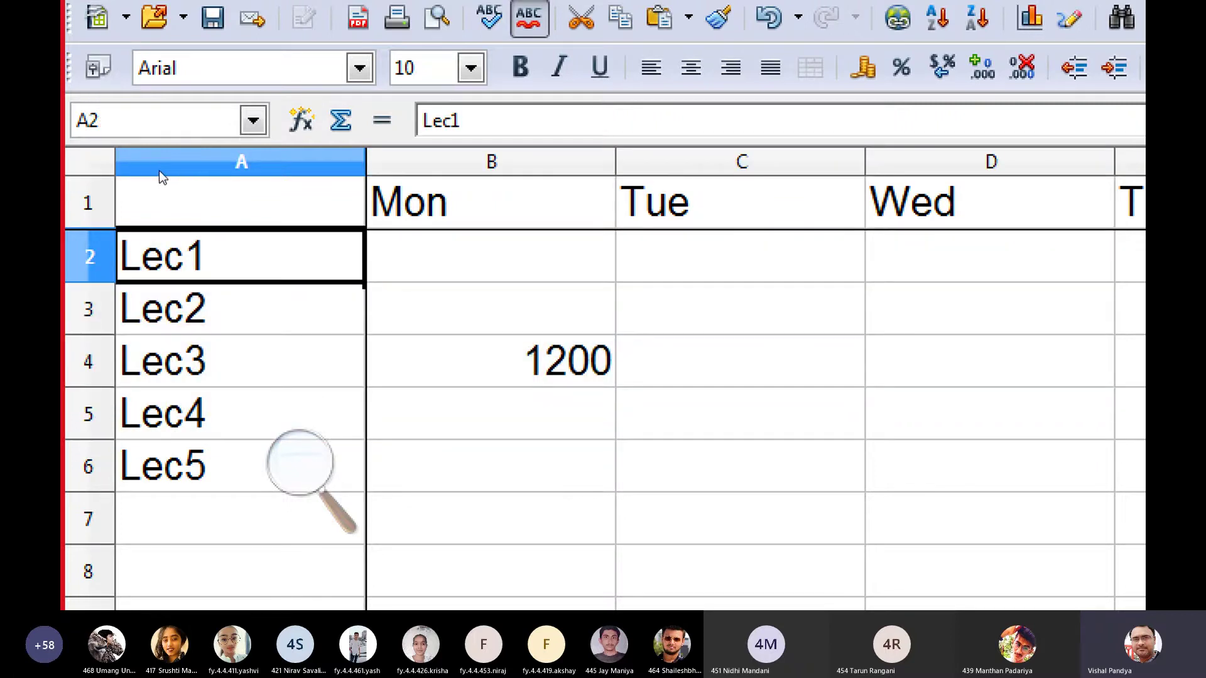
{"action": "left_click", "coordinate": [517, 282]}
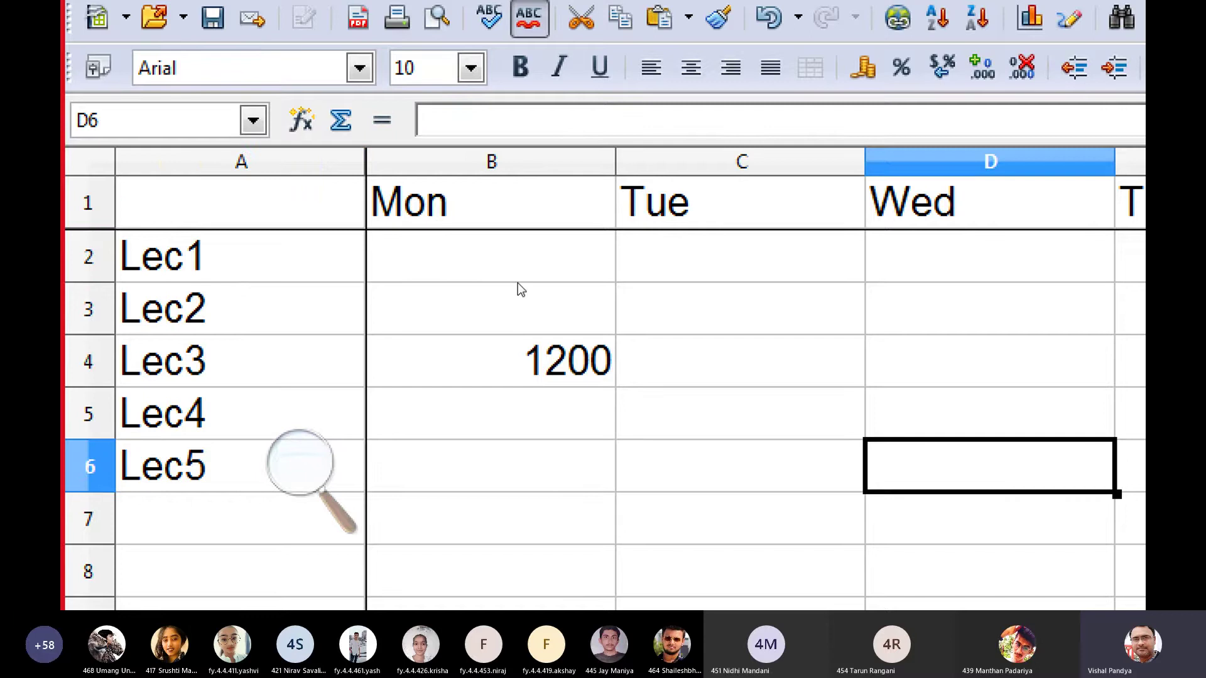
{"action": "key", "text": "ctrl+Home"}
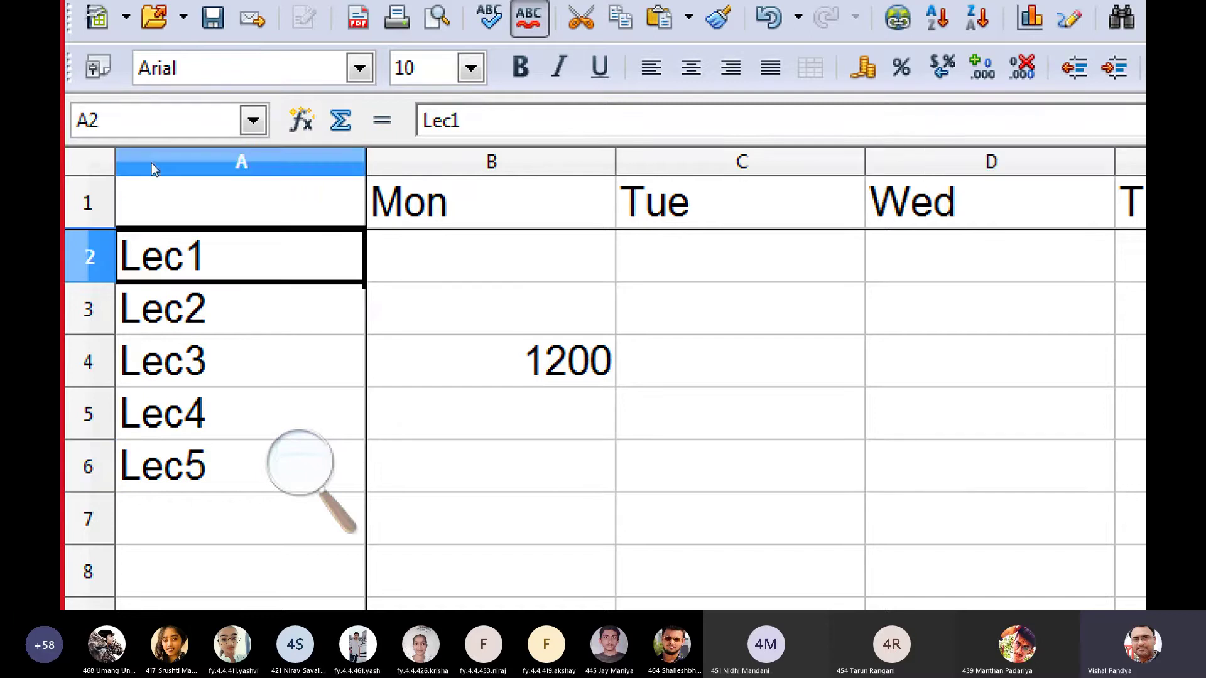
{"action": "left_click", "coordinate": [501, 251]}
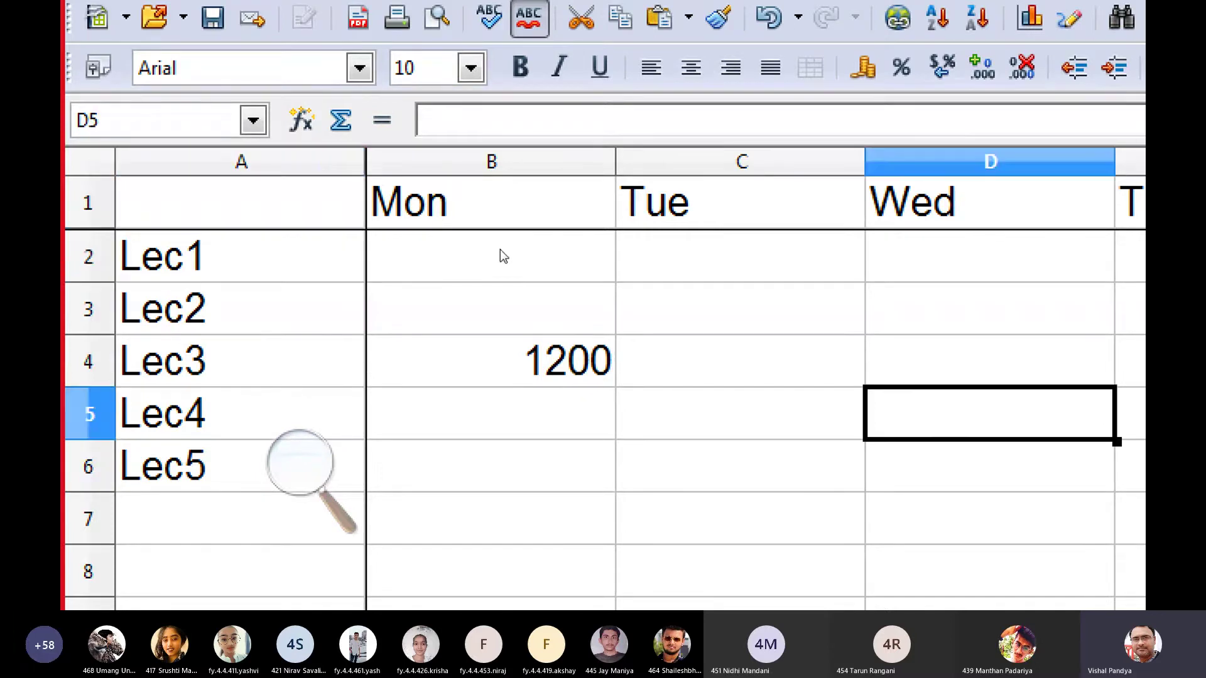
{"action": "left_click_drag", "start_coordinate": [178, 174], "coordinate": [455, 255]}
{"action": "key", "text": "ctrl+Home"}
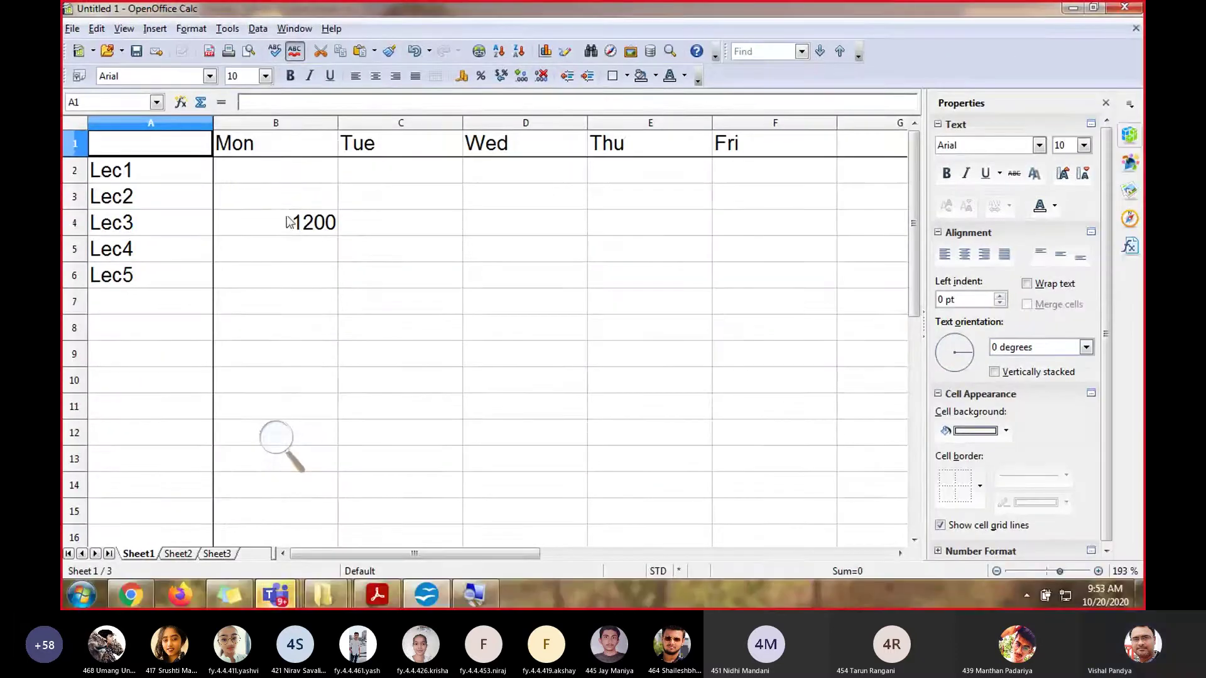
Select the ranges C3:E9, C3:C9 and B7:D7 in turn, and finish on the single cell C9
{"action": "left_click_drag", "start_coordinate": [390, 197], "coordinate": [615, 358]}
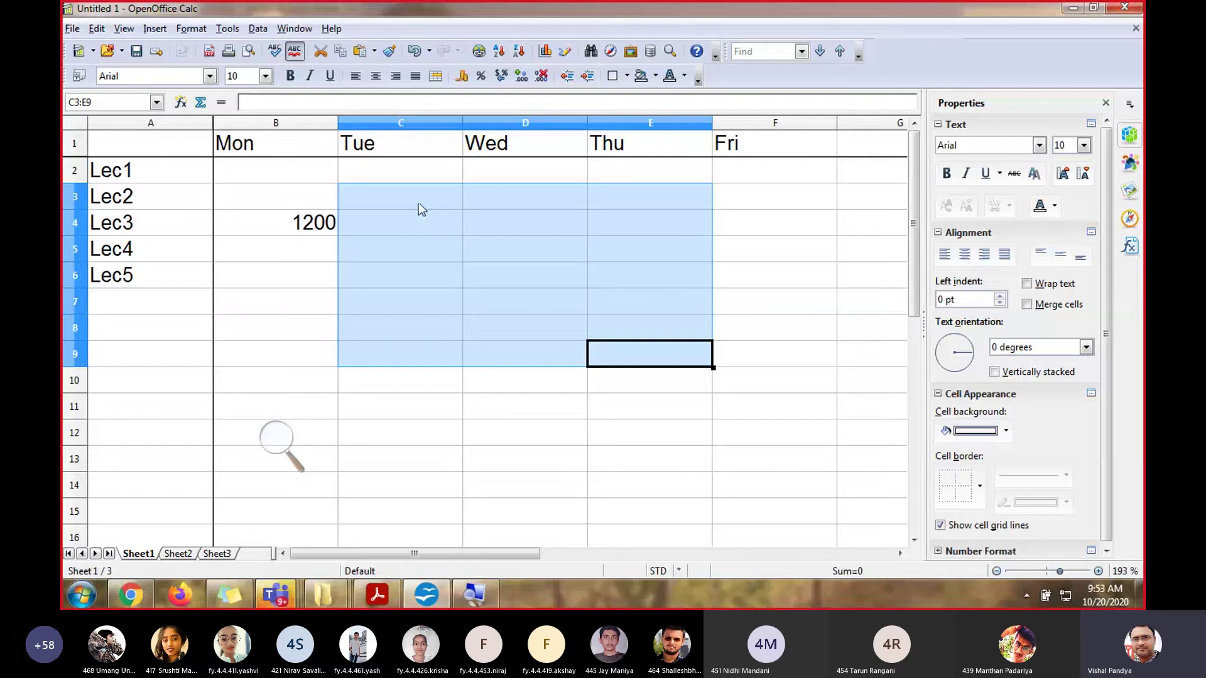
{"action": "left_click_drag", "start_coordinate": [421, 207], "coordinate": [420, 348]}
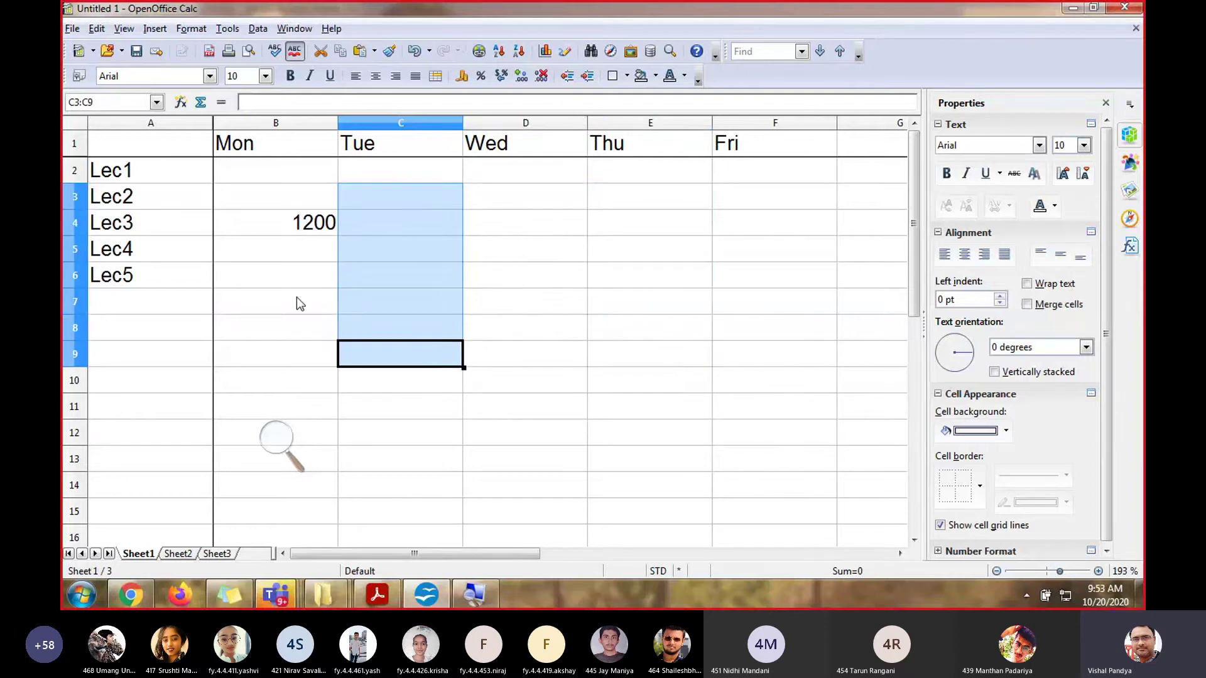
{"action": "left_click_drag", "start_coordinate": [296, 297], "coordinate": [549, 301]}
{"action": "left_click", "coordinate": [449, 359]}
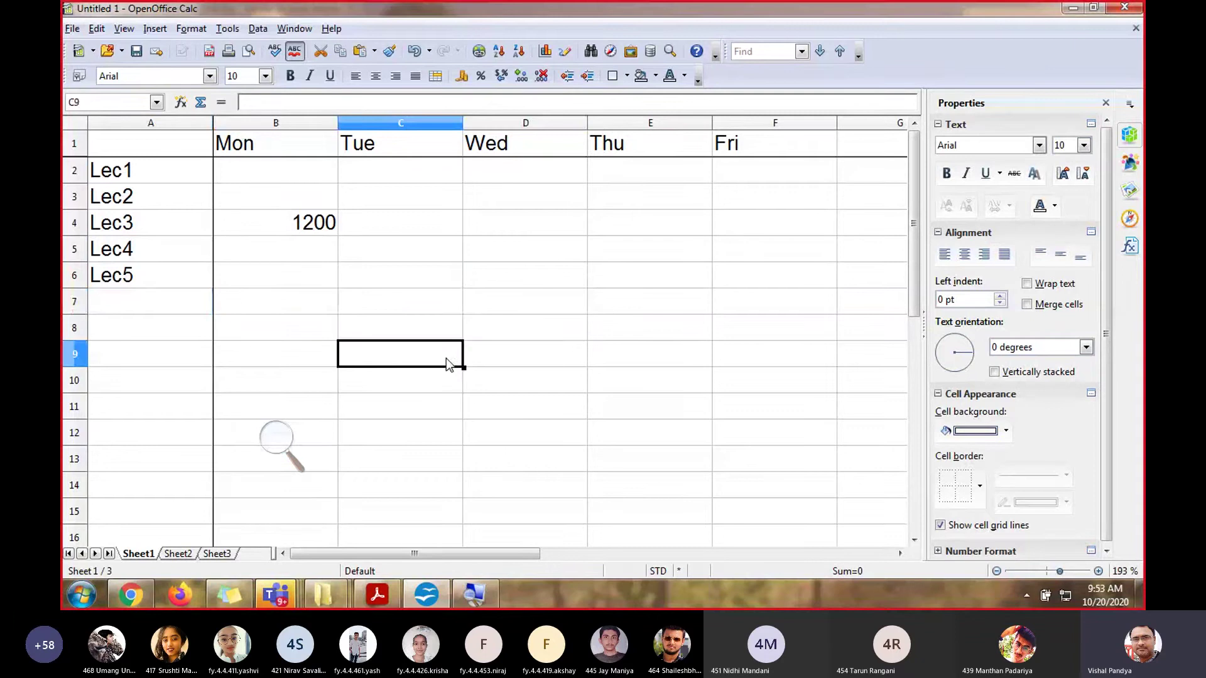
Switch to the PDF notes in Adobe Acrobat Reader and review the Cell Address definition and the start of Data Types
{"action": "left_click", "coordinate": [391, 596]}
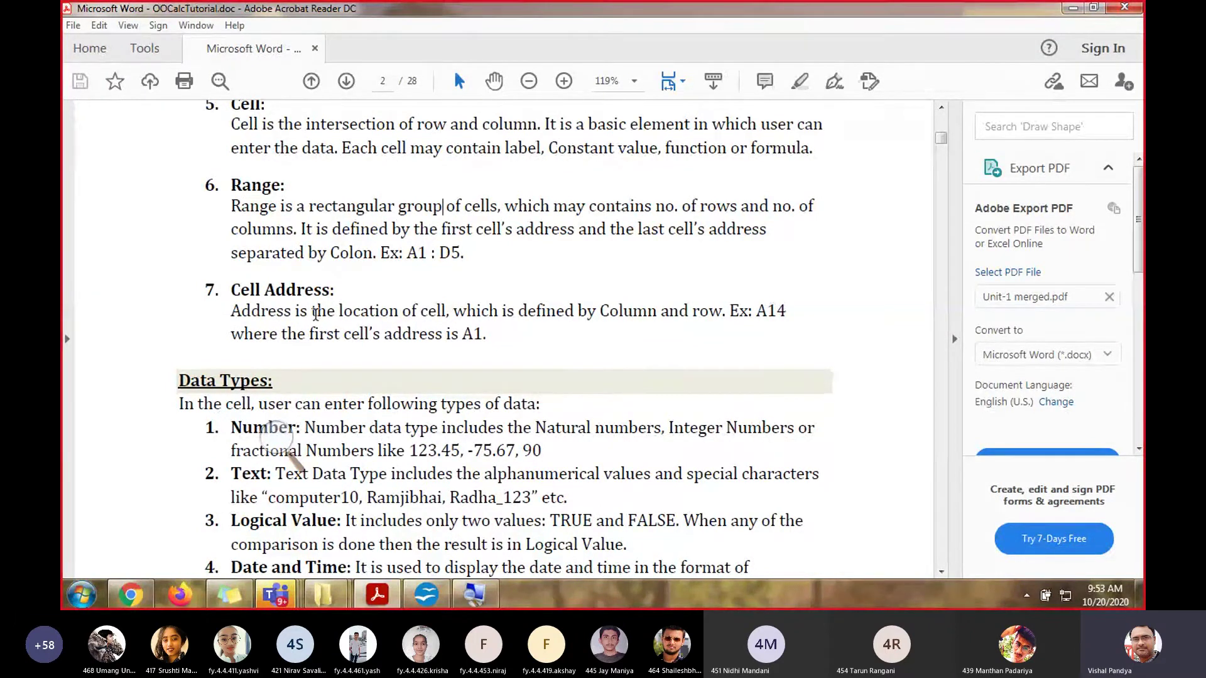
{"action": "scroll", "coordinate": [315, 314], "scroll_direction": "down", "scroll_amount": 5}
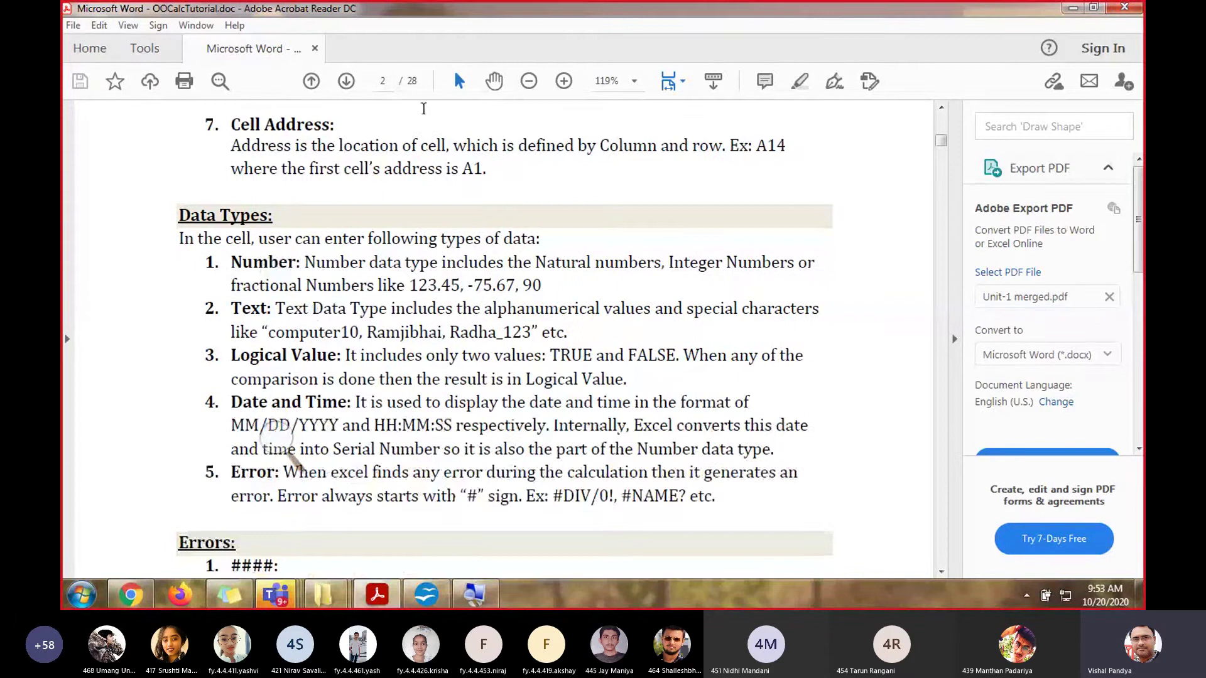
{"action": "scroll", "coordinate": [310, 183], "scroll_direction": "up", "scroll_amount": 2}
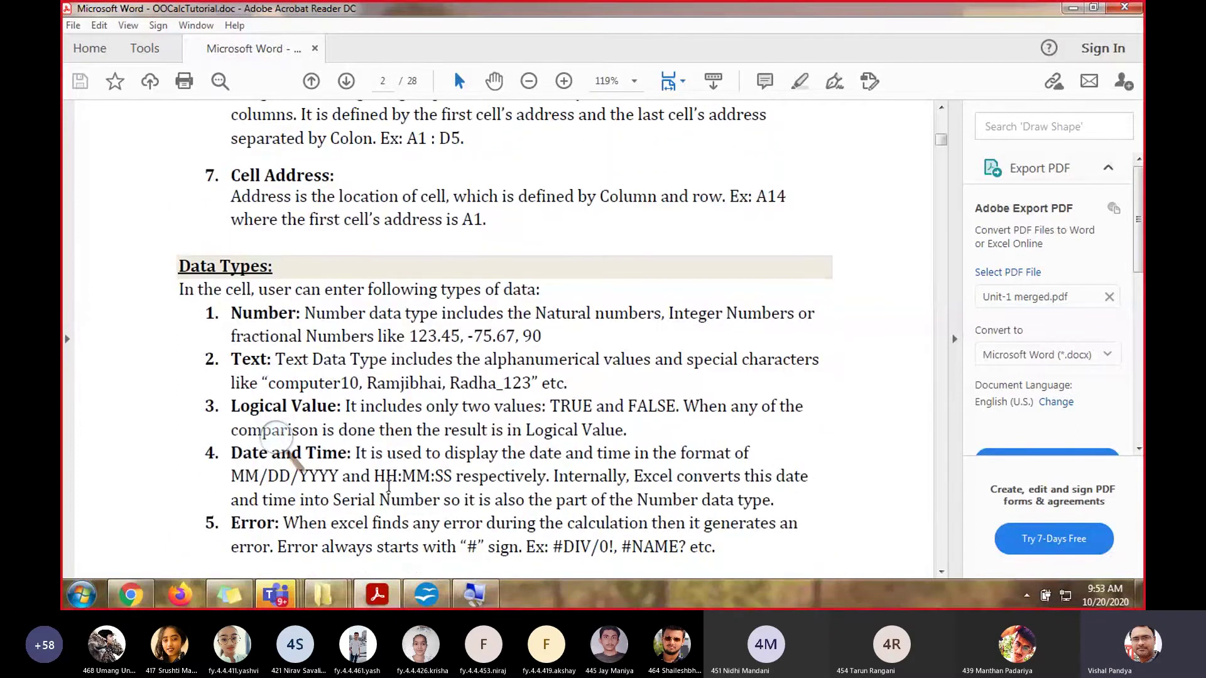
Switch back to OpenOffice Calc and select the range A3:B4, covering Lec2 and Lec3 through the Mon column
{"action": "left_click", "coordinate": [425, 602]}
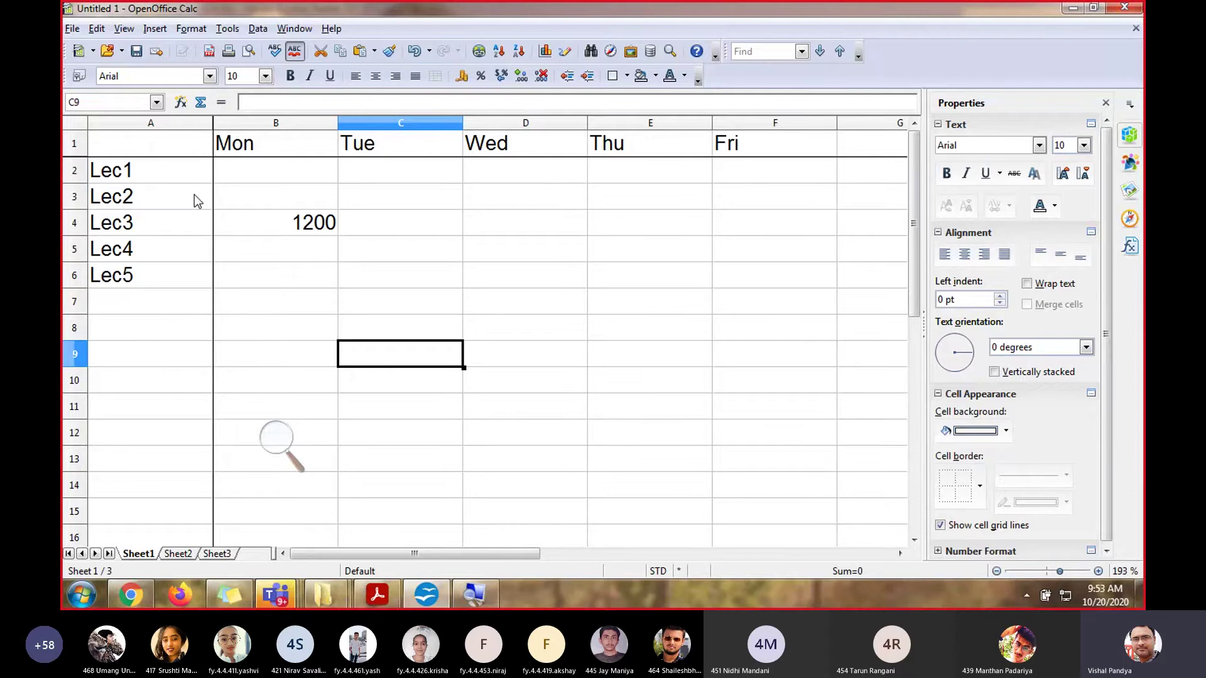
{"action": "left_click_drag", "start_coordinate": [191, 195], "coordinate": [251, 223]}
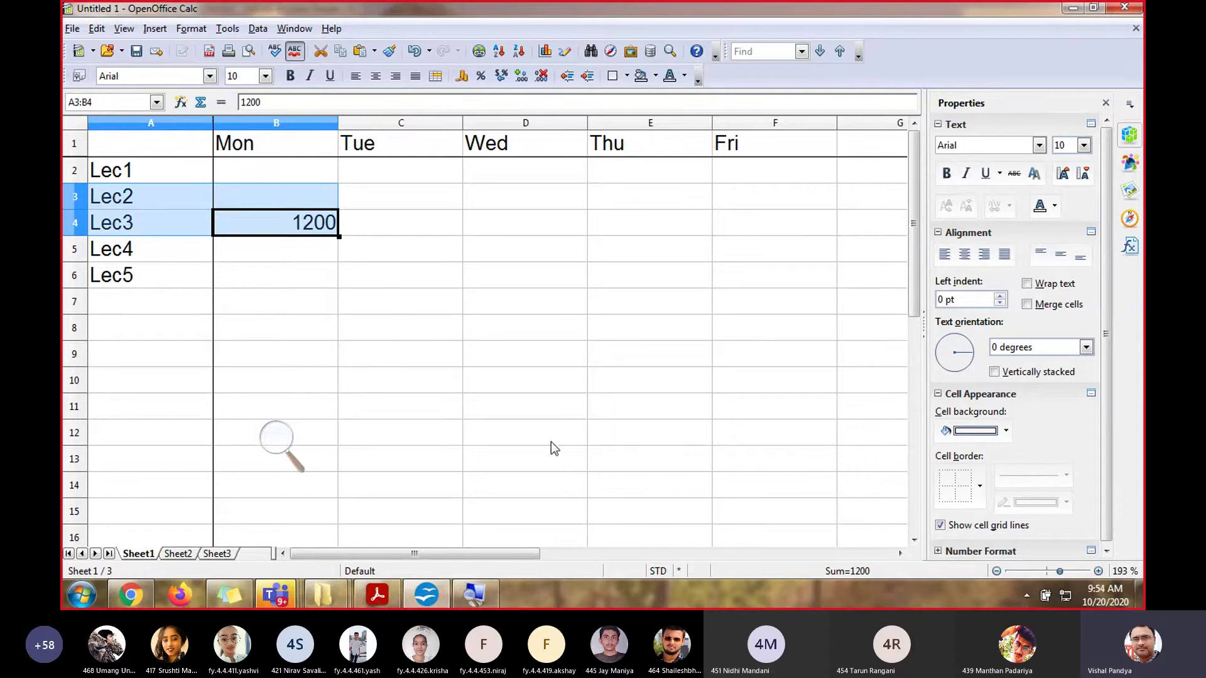
Switch to the notes in Adobe Acrobat Reader and read the Data Types section from Number to Error
{"action": "left_click", "coordinate": [379, 595]}
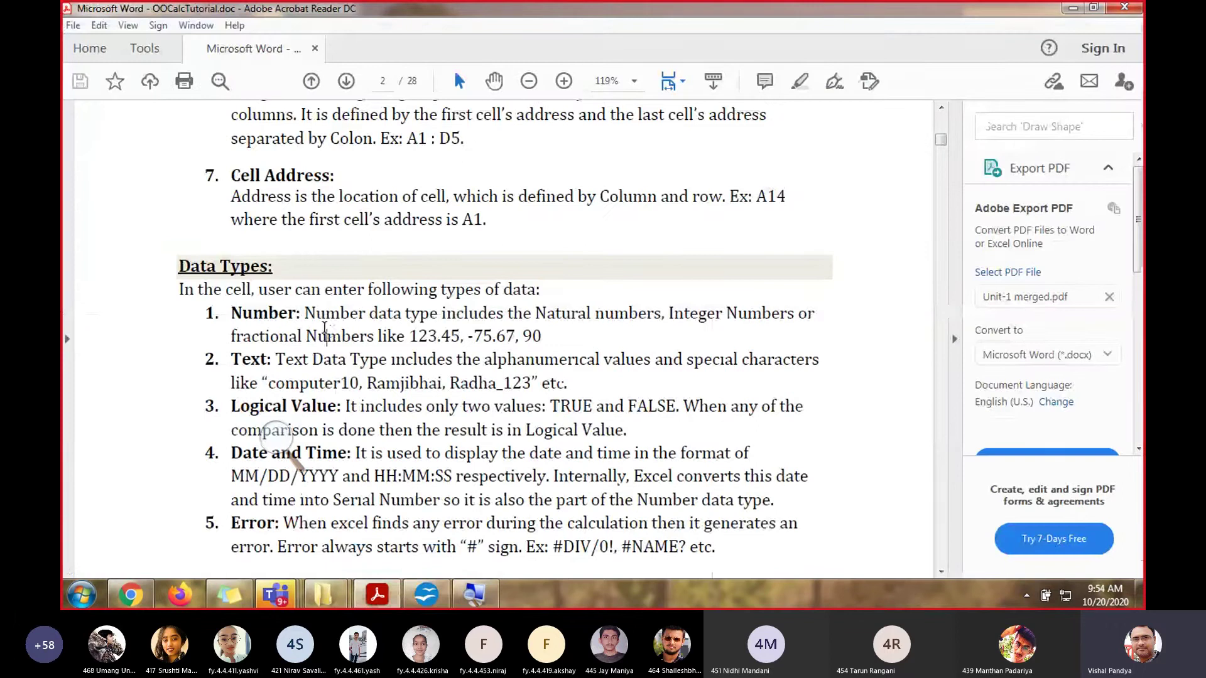
{"action": "left_click_drag", "start_coordinate": [326, 332], "coordinate": [294, 129]}
{"action": "left_click", "coordinate": [133, 320]}
{"action": "scroll", "coordinate": [442, 239], "scroll_direction": "down", "scroll_amount": 3}
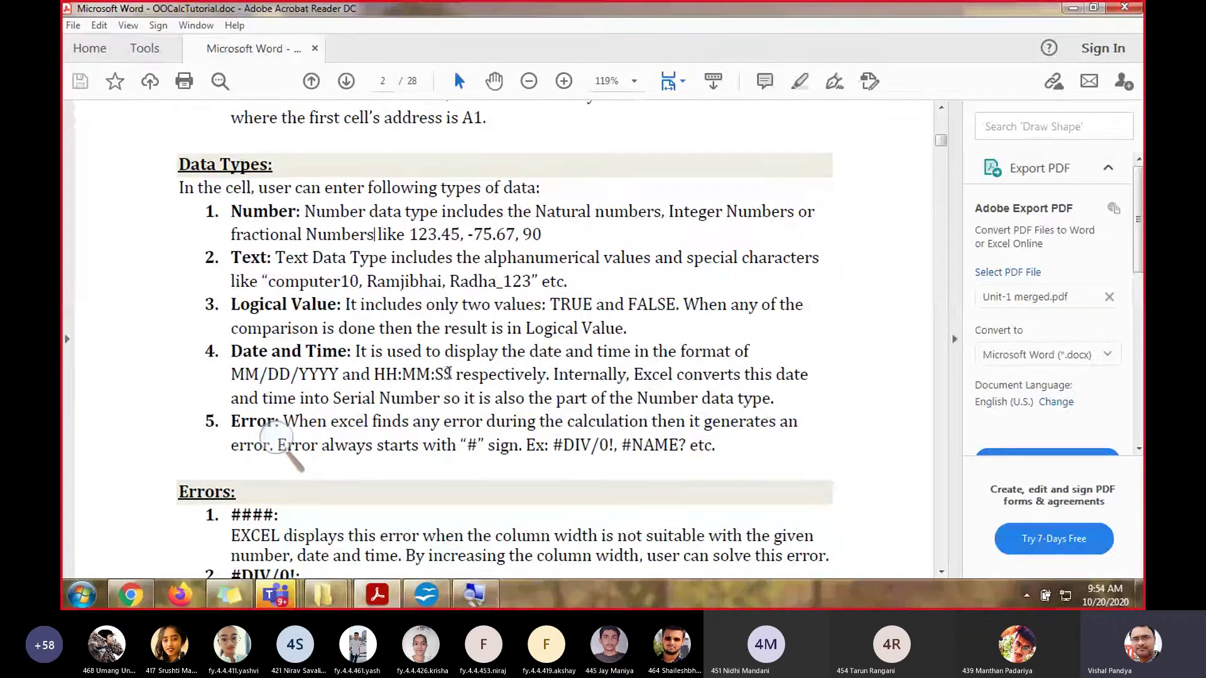
{"action": "scroll", "coordinate": [309, 322], "scroll_direction": "down", "scroll_amount": 3}
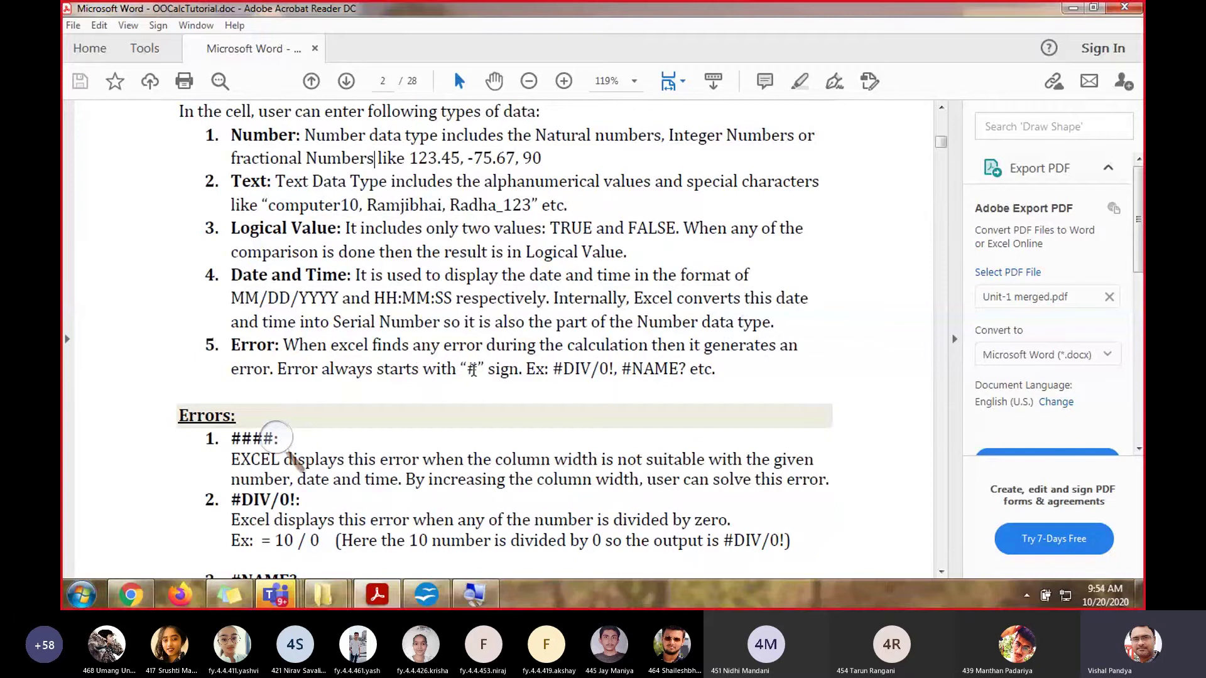
Read the #### entry under Errors and select the phrase "By increasing the column width"
{"action": "scroll", "coordinate": [322, 358], "scroll_direction": "down", "scroll_amount": 3}
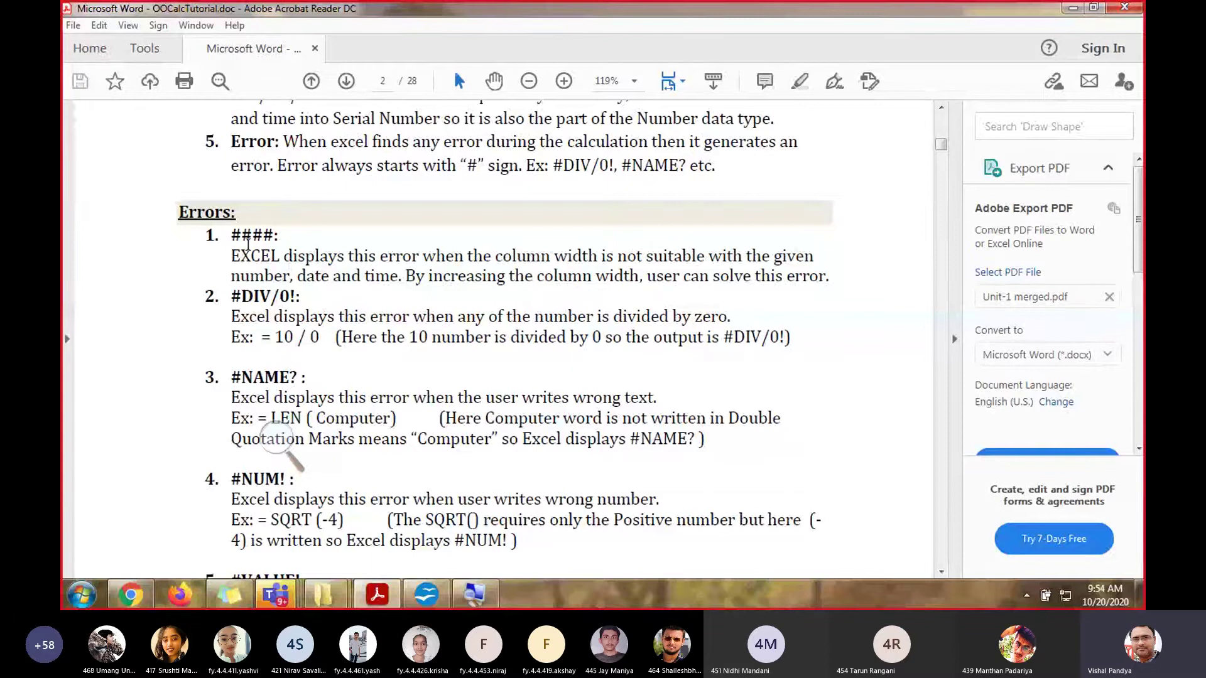
{"action": "scroll", "coordinate": [308, 251], "scroll_direction": "down", "scroll_amount": 1}
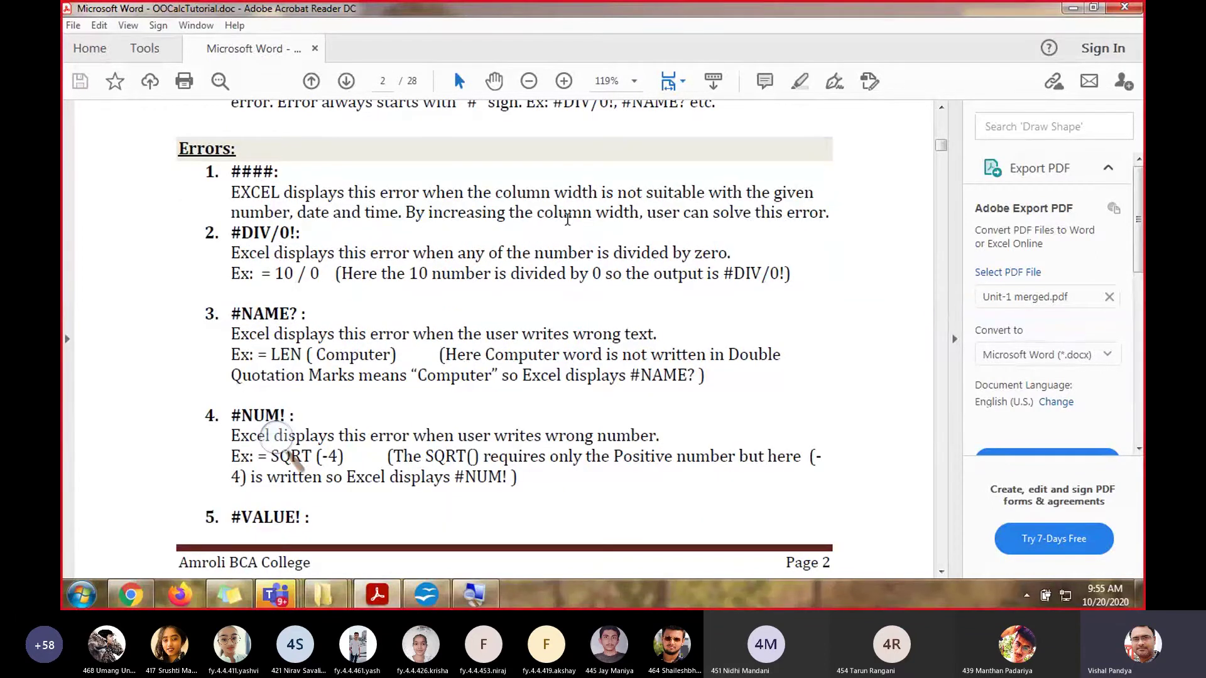
{"action": "left_click_drag", "start_coordinate": [406, 213], "coordinate": [640, 213]}
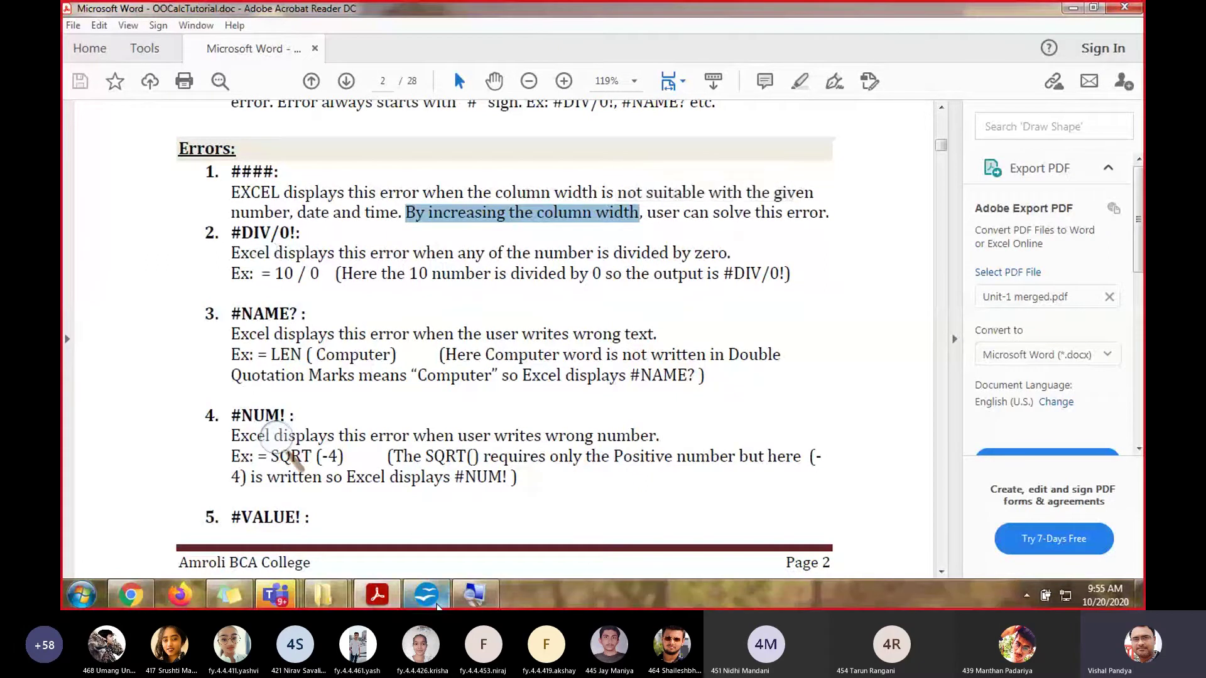
Switch to OpenOffice Calc, enter the formula =B4/0 in cell C4, and check B4 and C4 against each other
{"action": "left_click", "coordinate": [437, 604]}
{"action": "left_click", "coordinate": [439, 285]}
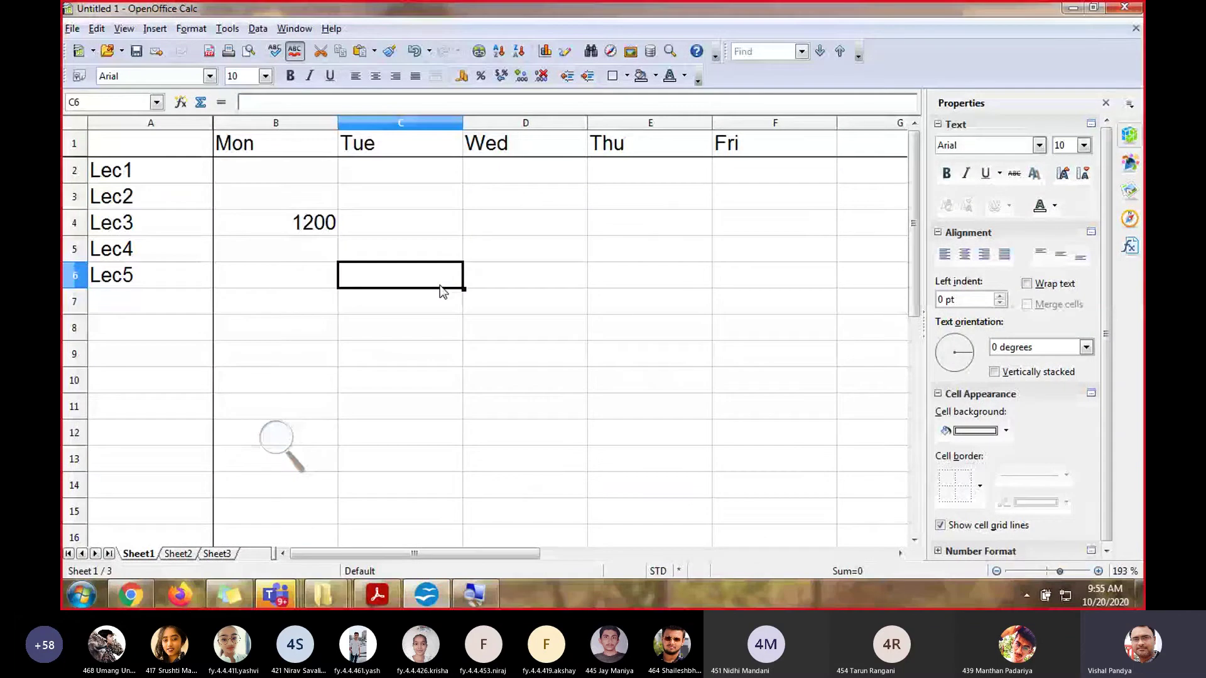
{"action": "left_click", "coordinate": [436, 256]}
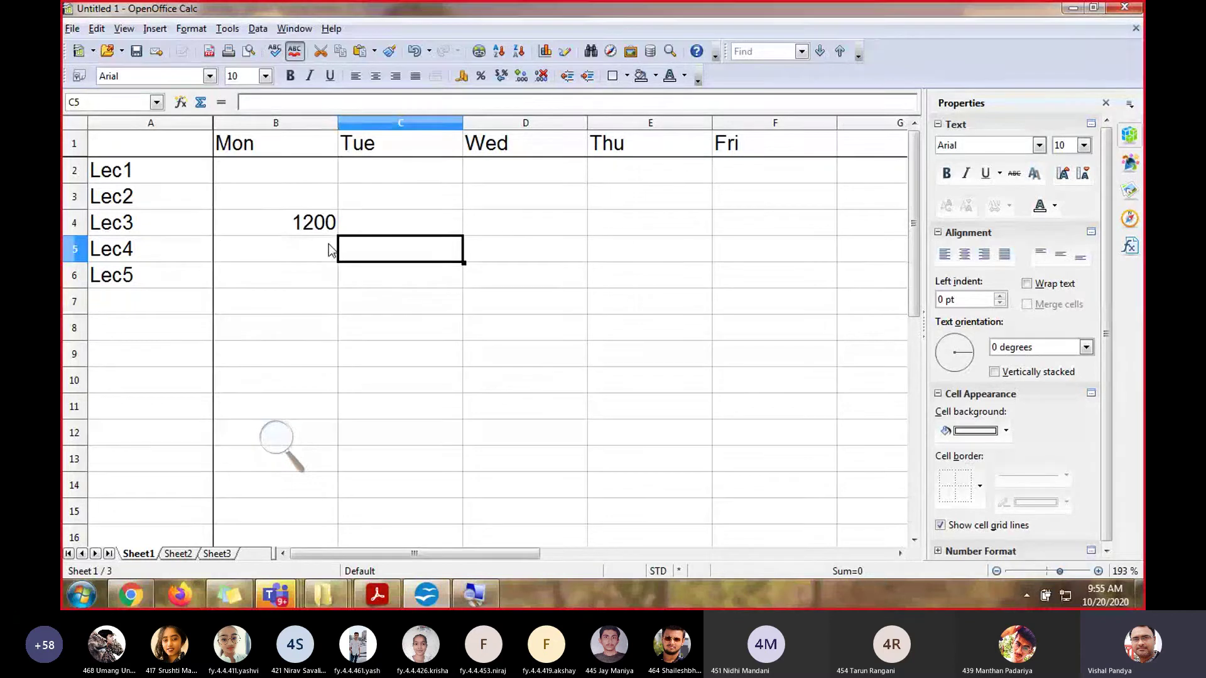
{"action": "left_click", "coordinate": [329, 244]}
{"action": "left_click", "coordinate": [421, 235]}
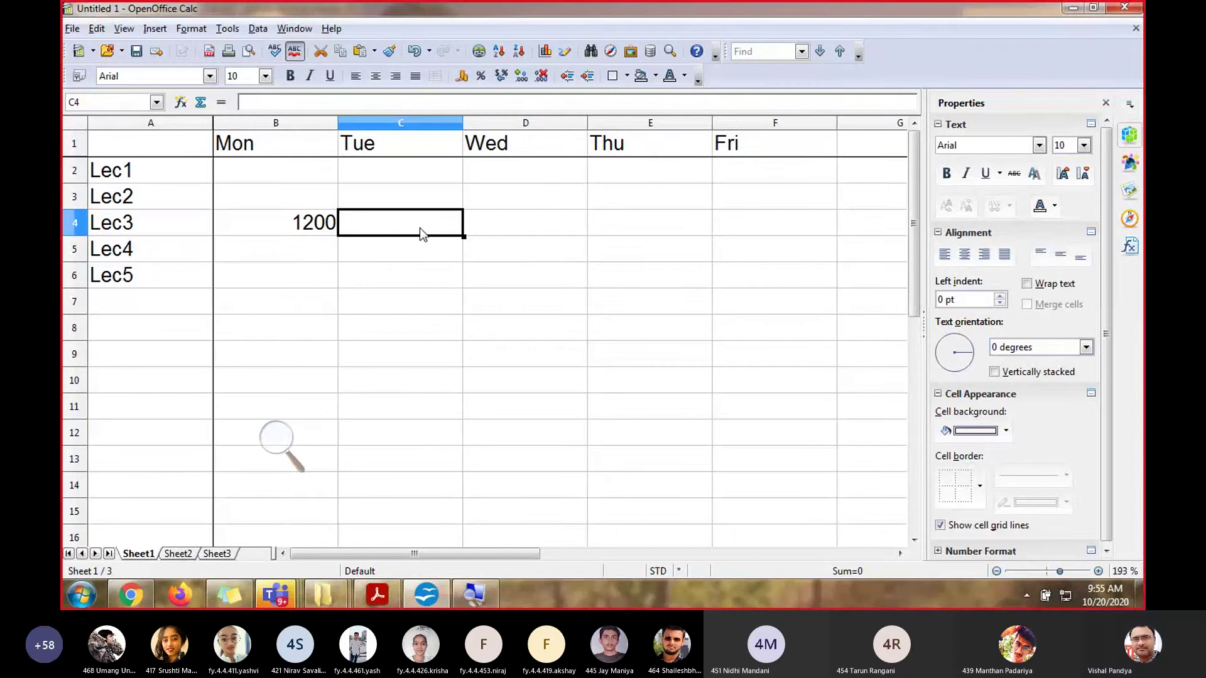
{"action": "type", "text": "="}
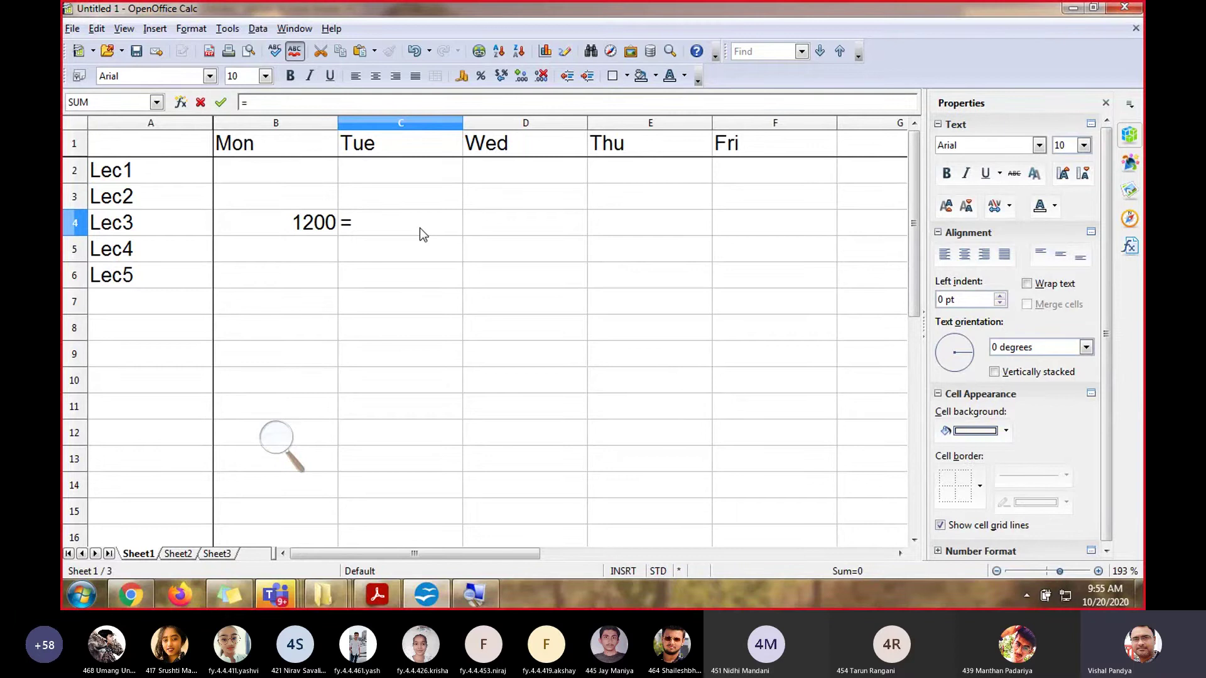
{"action": "type", "text": "B4/0"}
{"action": "key", "text": "Return"}
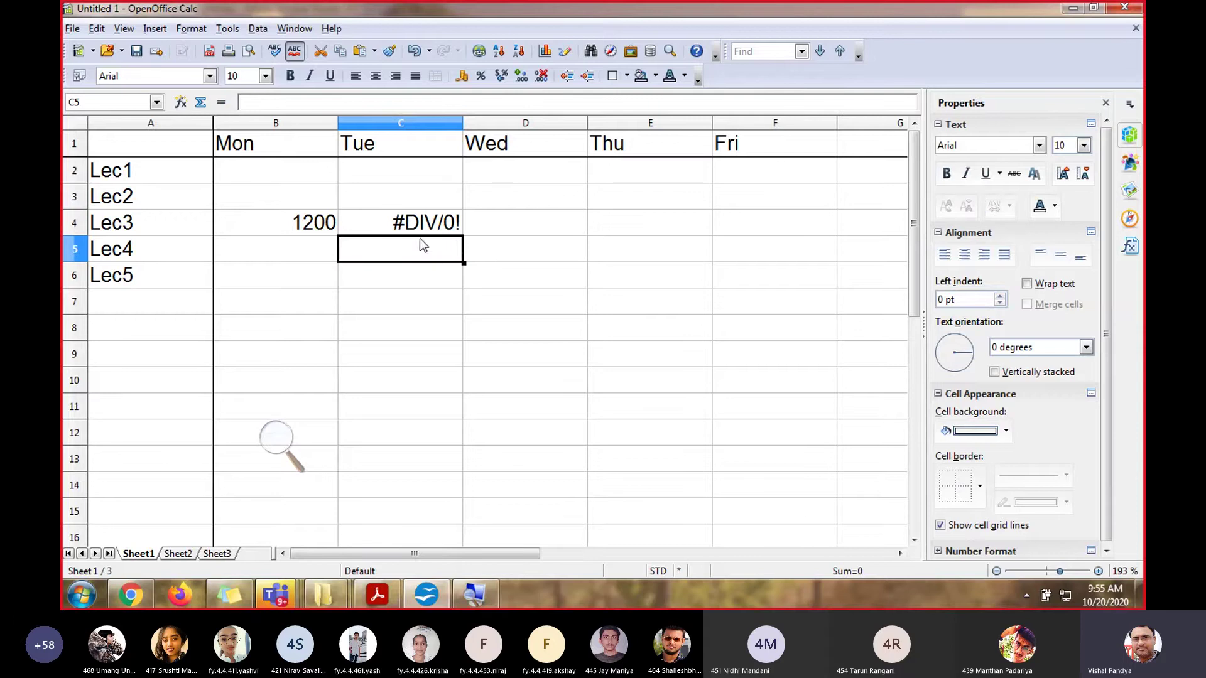
{"action": "left_click", "coordinate": [320, 230]}
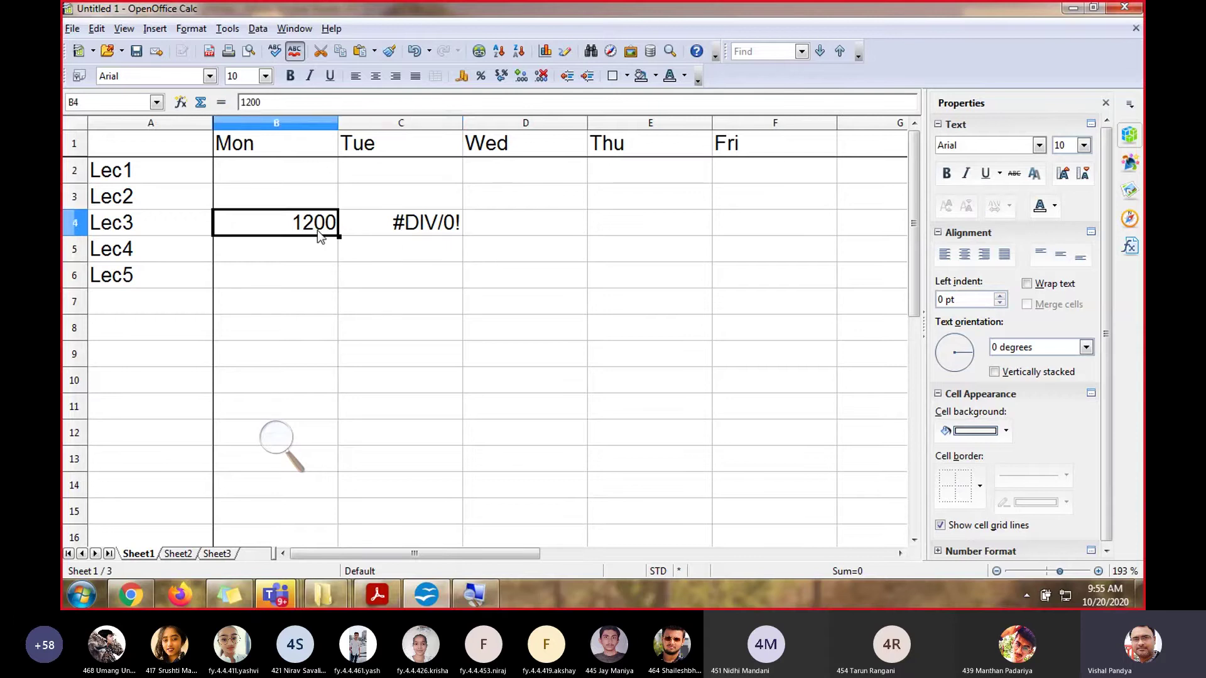
{"action": "left_click", "coordinate": [437, 227]}
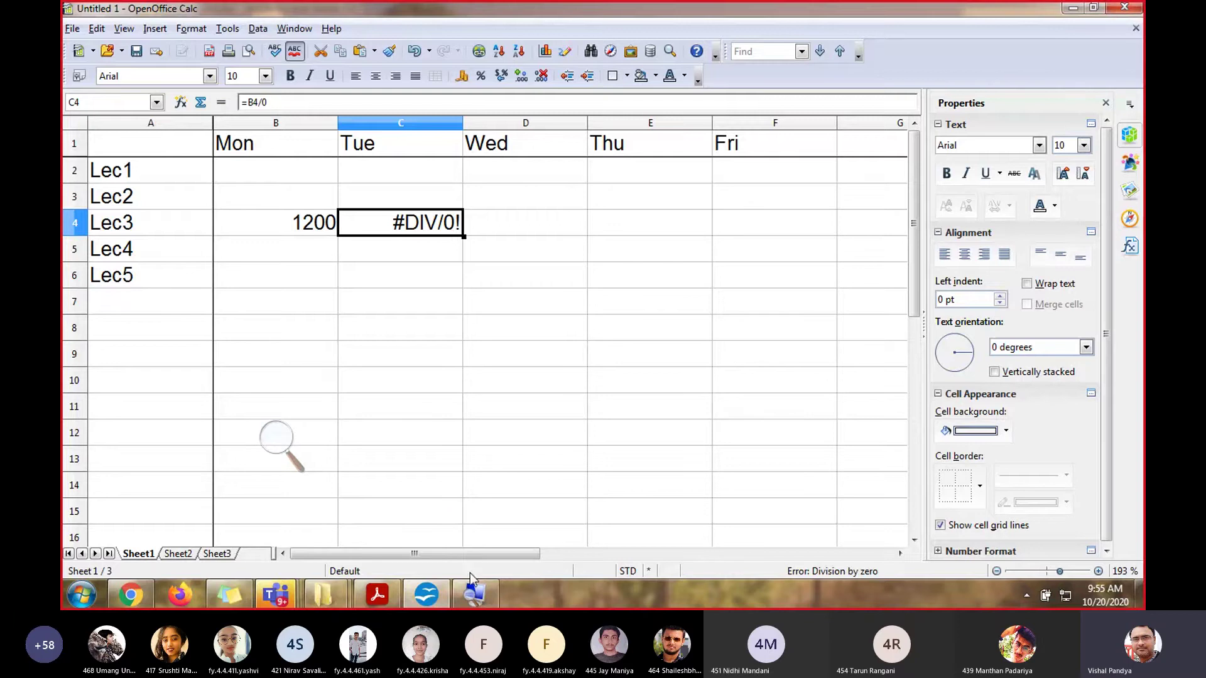
Switch to the notes in Adobe Acrobat Reader and read the remaining error types from #NAME? and #NUM! to #N/A
{"action": "left_click", "coordinate": [380, 595]}
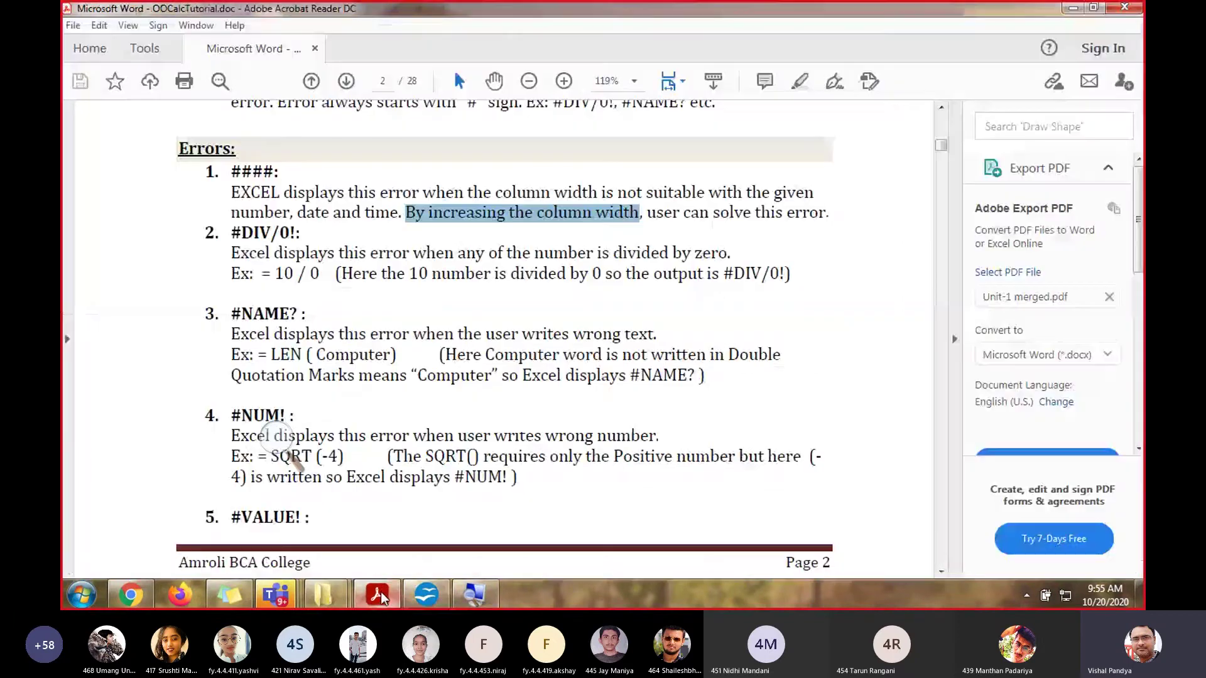
{"action": "left_click", "coordinate": [289, 333]}
{"action": "scroll", "coordinate": [290, 342], "scroll_direction": "down", "scroll_amount": 3}
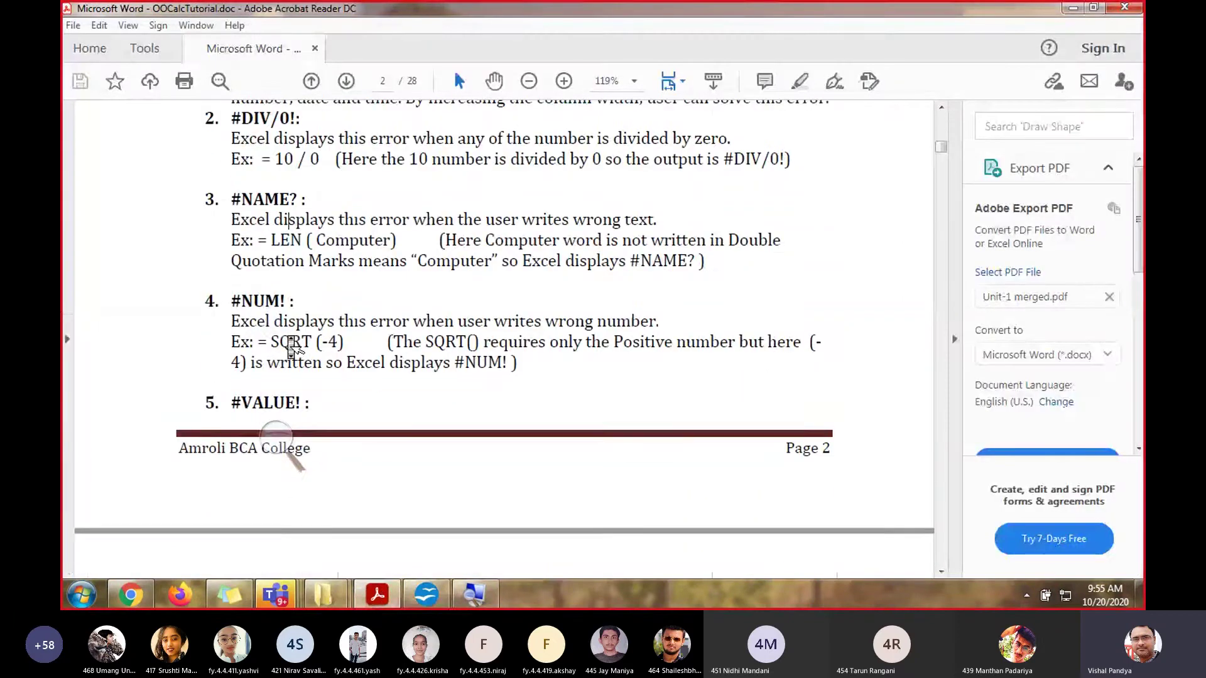
{"action": "scroll", "coordinate": [338, 302], "scroll_direction": "down", "scroll_amount": 2}
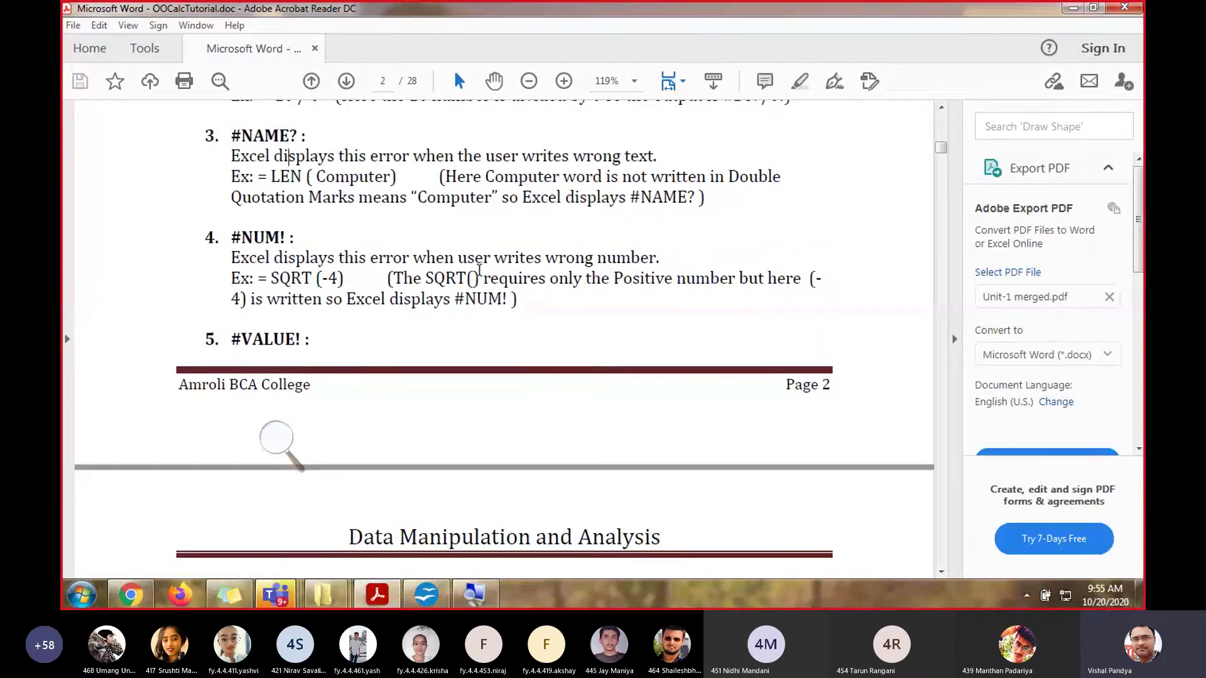
{"action": "scroll", "coordinate": [443, 277], "scroll_direction": "down", "scroll_amount": 1}
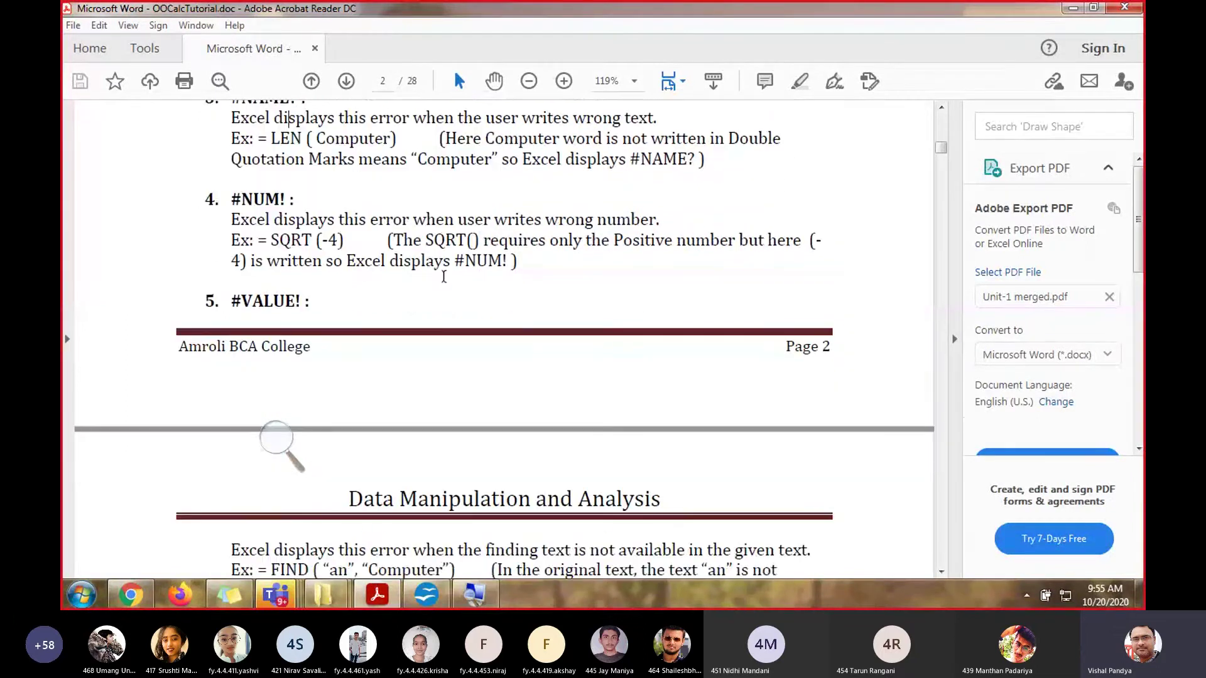
{"action": "double_click", "coordinate": [331, 240]}
{"action": "left_click", "coordinate": [371, 255]}
{"action": "scroll", "coordinate": [283, 220], "scroll_direction": "down", "scroll_amount": 3}
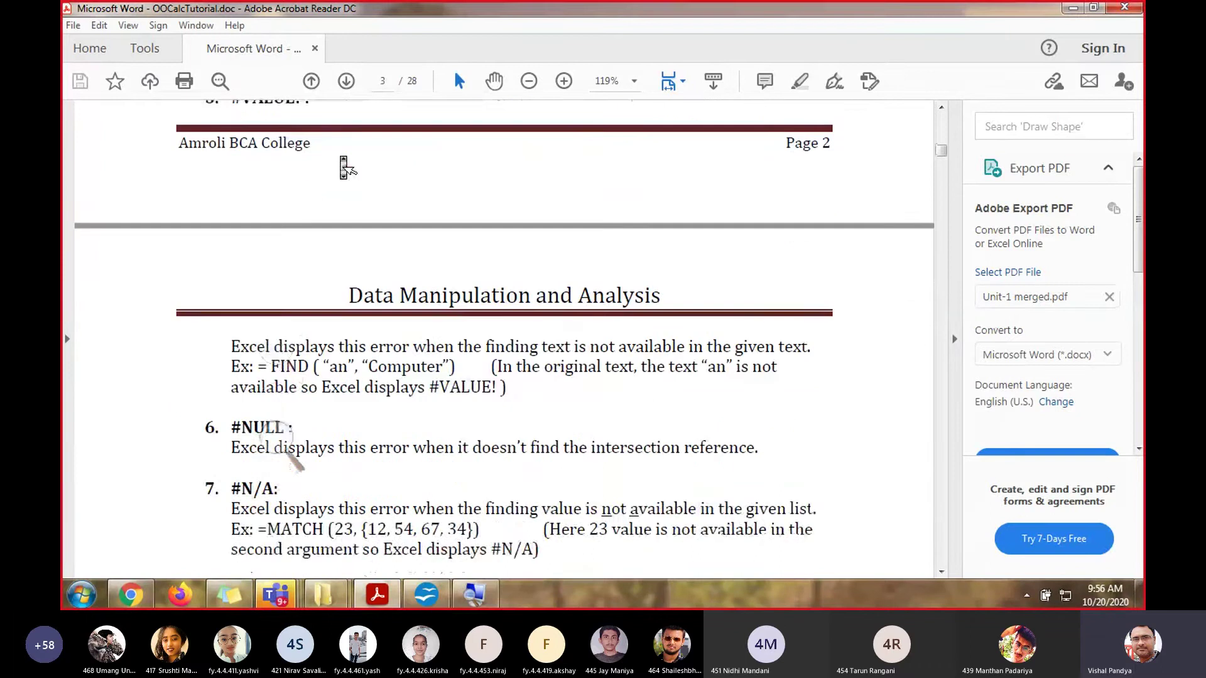
Read the Auto Fill Handle section and its examples, glancing at the Calc sheet and selecting the words "dragged cells." in the notes
{"action": "scroll", "coordinate": [347, 168], "scroll_direction": "down", "scroll_amount": 7}
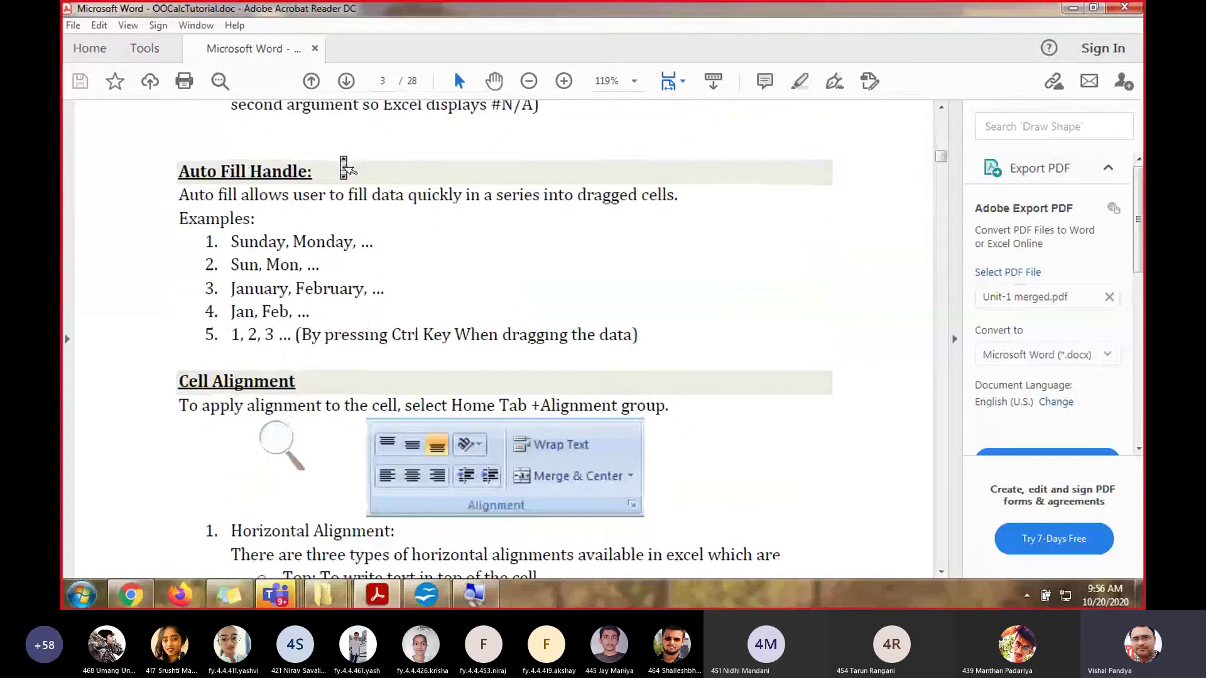
{"action": "scroll", "coordinate": [347, 169], "scroll_direction": "down", "scroll_amount": 1}
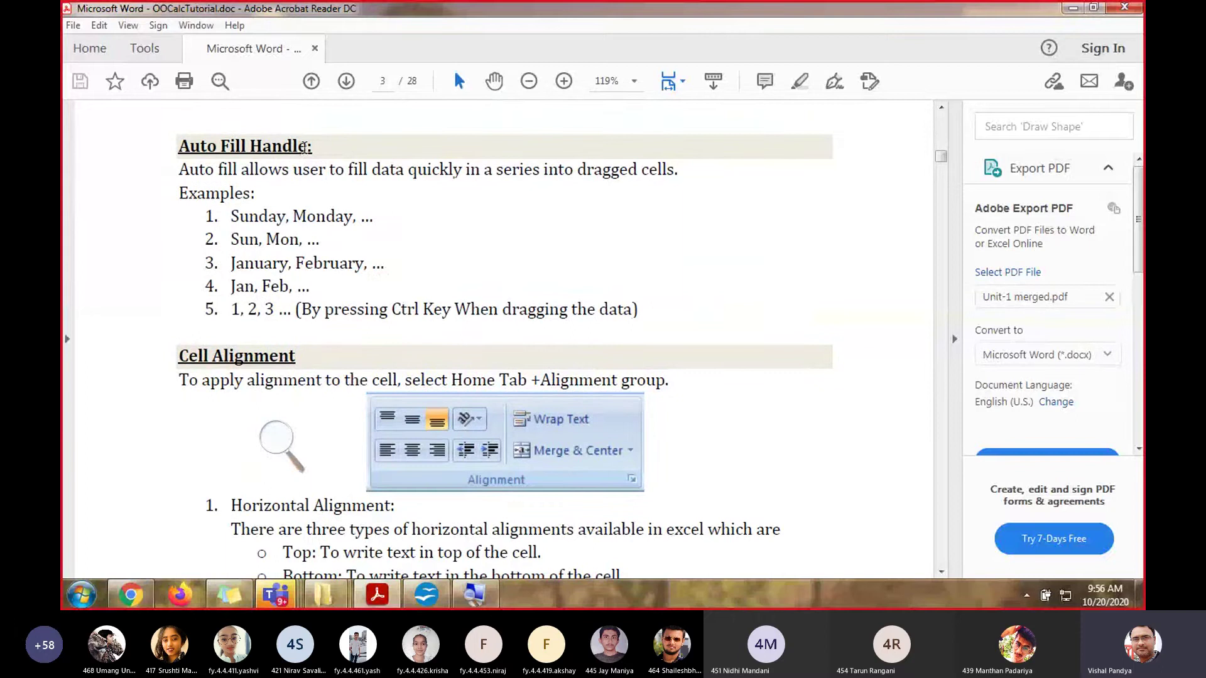
{"action": "left_click", "coordinate": [444, 597]}
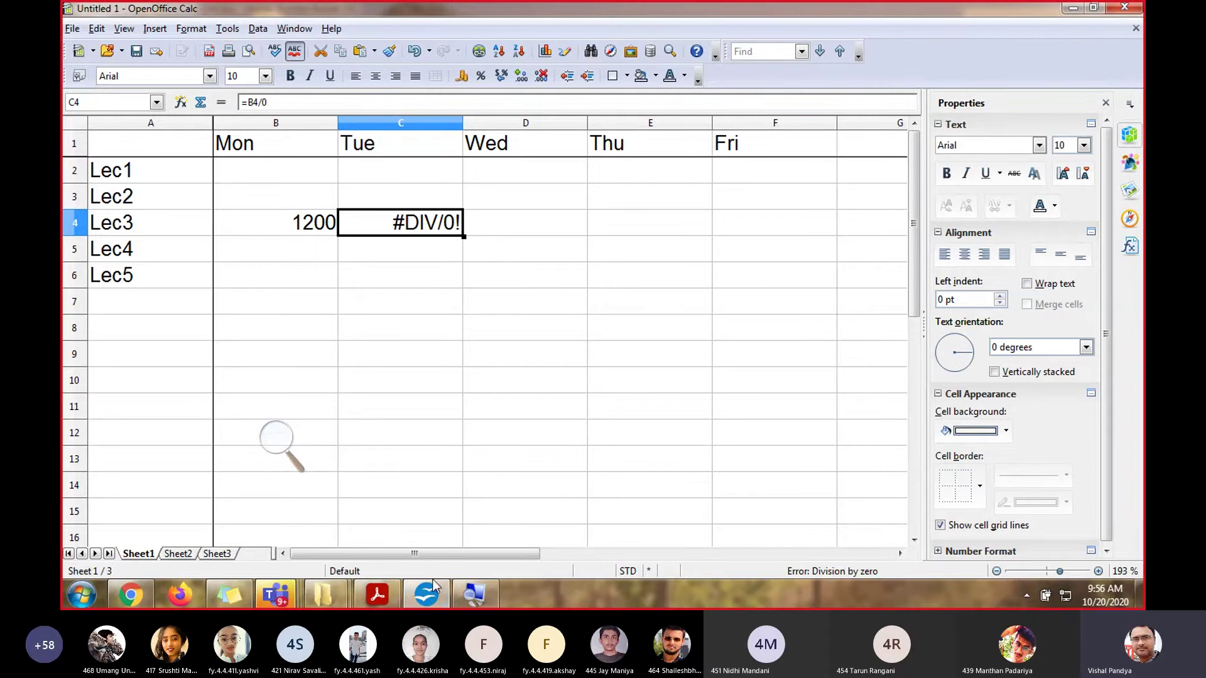
{"action": "left_click", "coordinate": [391, 598]}
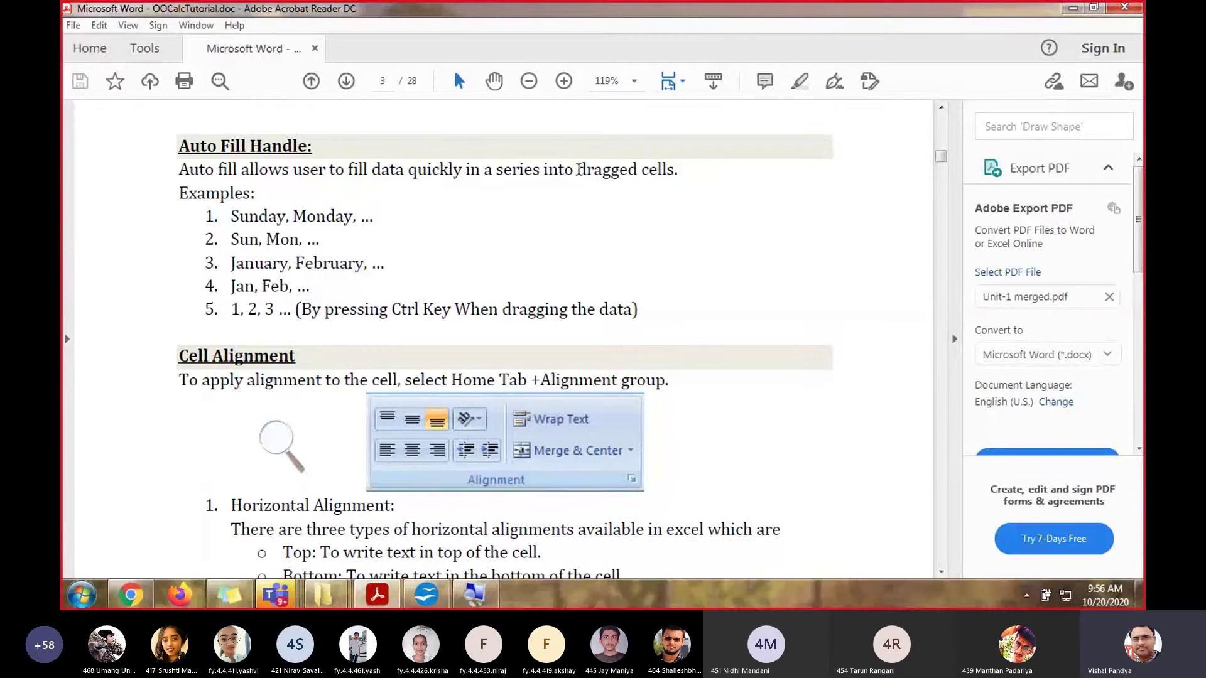
{"action": "left_click_drag", "start_coordinate": [577, 168], "coordinate": [681, 171]}
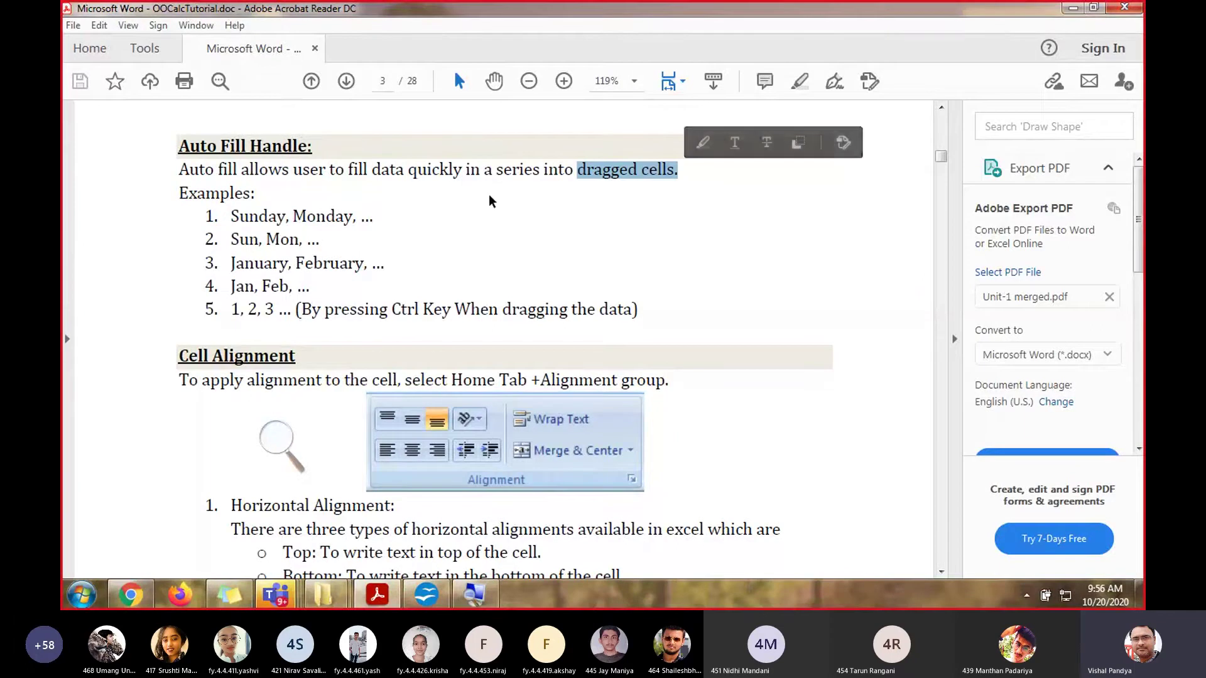
{"action": "left_click", "coordinate": [431, 174]}
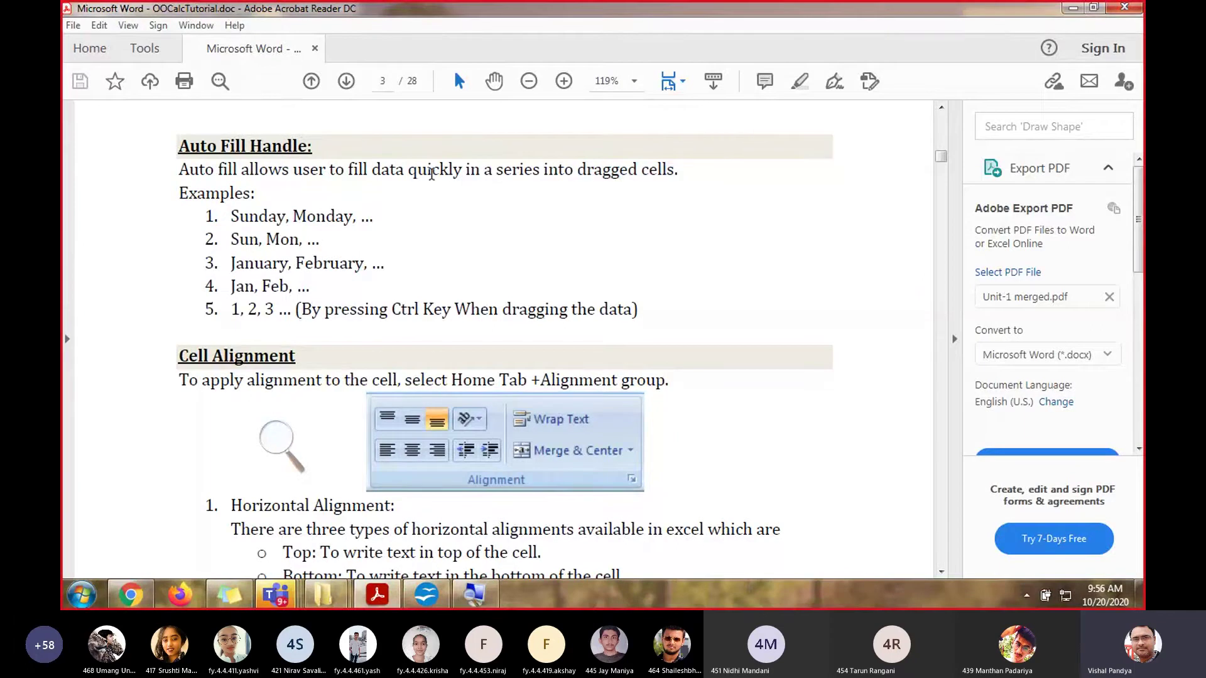
{"action": "left_click", "coordinate": [297, 215]}
Read the Cell Alignment section, covering horizontal alignment, vertical alignment, Wrap Text and Merge & Center
{"action": "scroll", "coordinate": [319, 242], "scroll_direction": "down", "scroll_amount": 3}
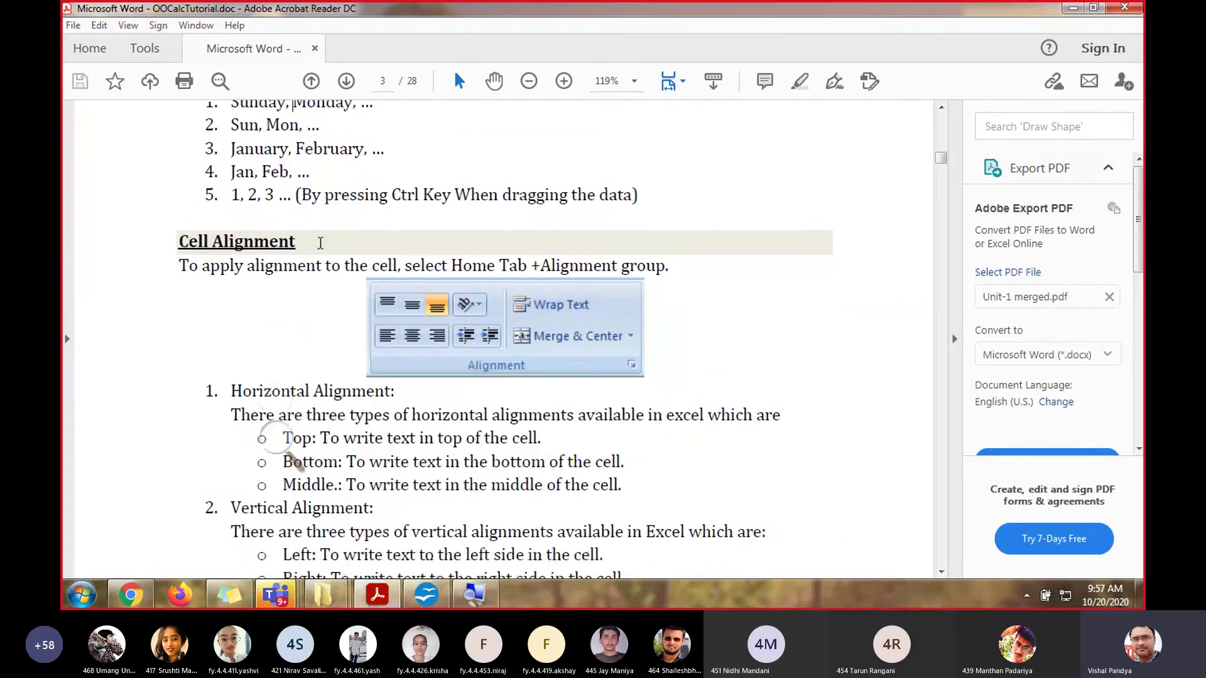
{"action": "scroll", "coordinate": [146, 276], "scroll_direction": "down", "scroll_amount": 3}
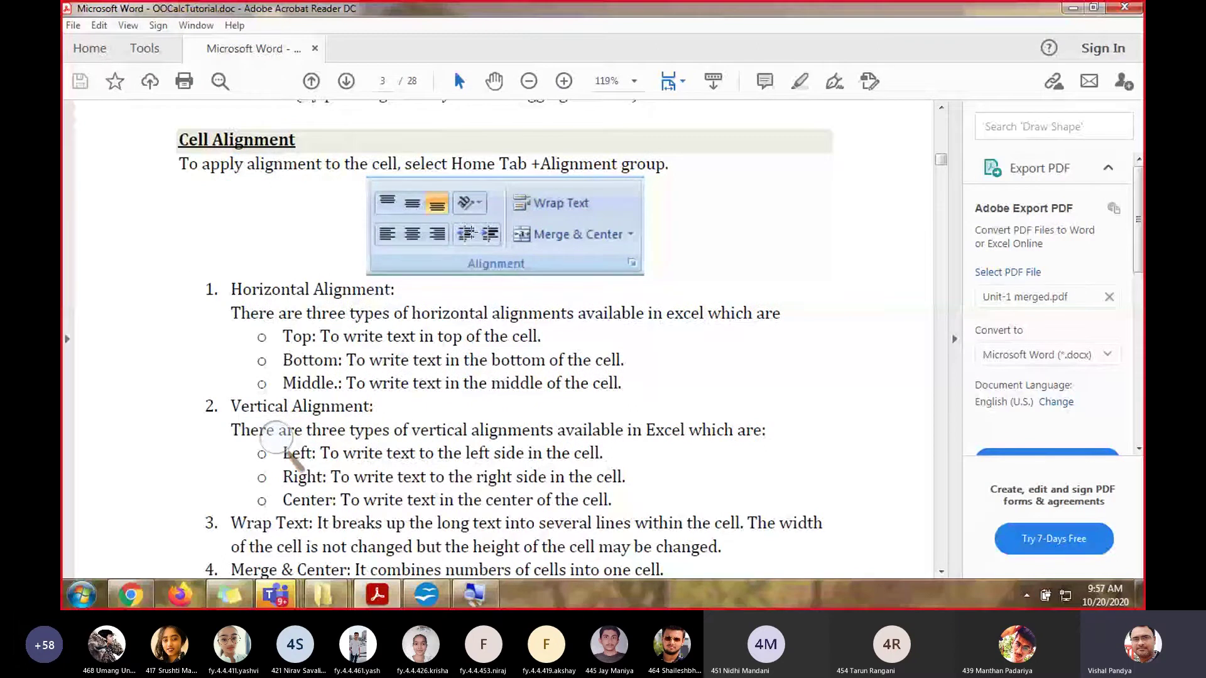
{"action": "scroll", "coordinate": [179, 265], "scroll_direction": "down", "scroll_amount": 2}
{"action": "scroll", "coordinate": [181, 264], "scroll_direction": "up", "scroll_amount": 2}
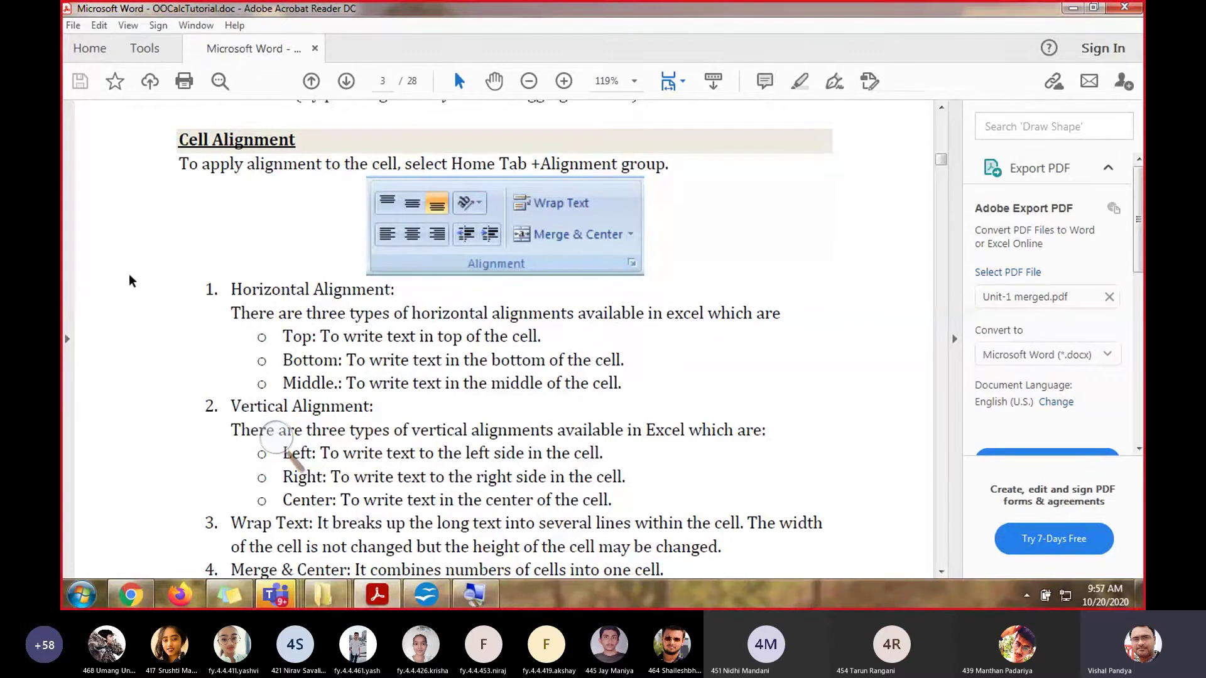
Read the notes from the Shrink to fit item through the sections on inserting, deleting and renaming sheets
{"action": "scroll", "coordinate": [129, 274], "scroll_direction": "down", "scroll_amount": 3}
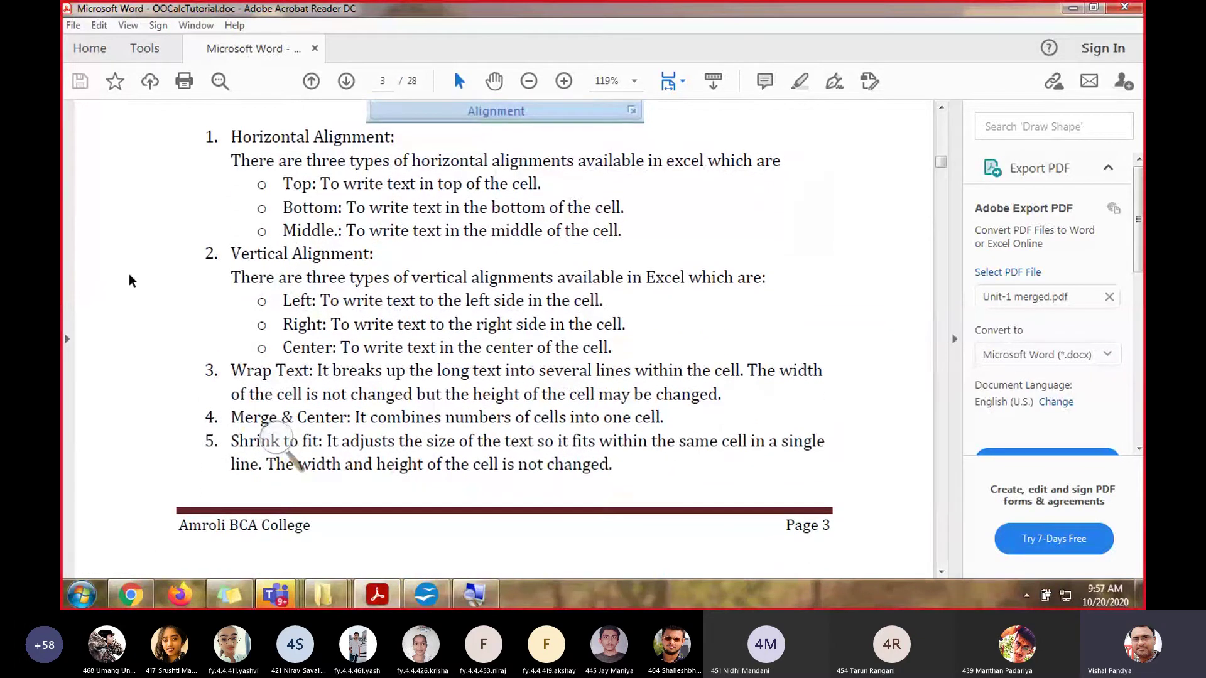
{"action": "scroll", "coordinate": [129, 274], "scroll_direction": "down", "scroll_amount": 11}
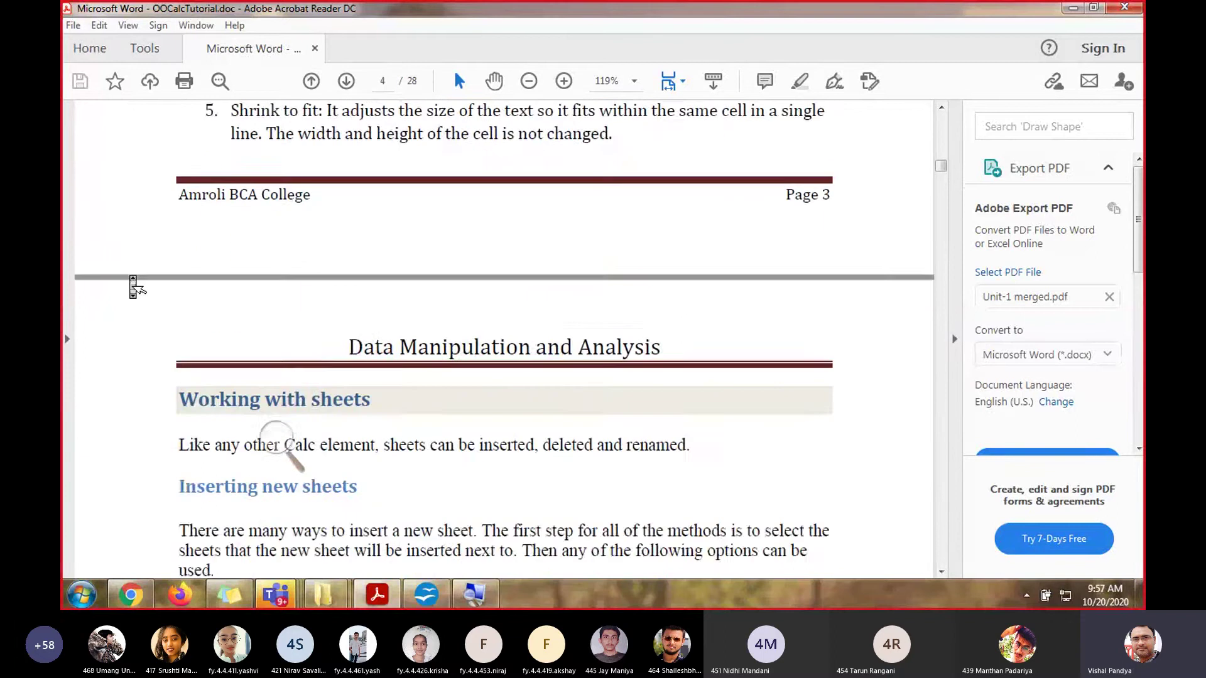
{"action": "scroll", "coordinate": [133, 286], "scroll_direction": "down", "scroll_amount": 1}
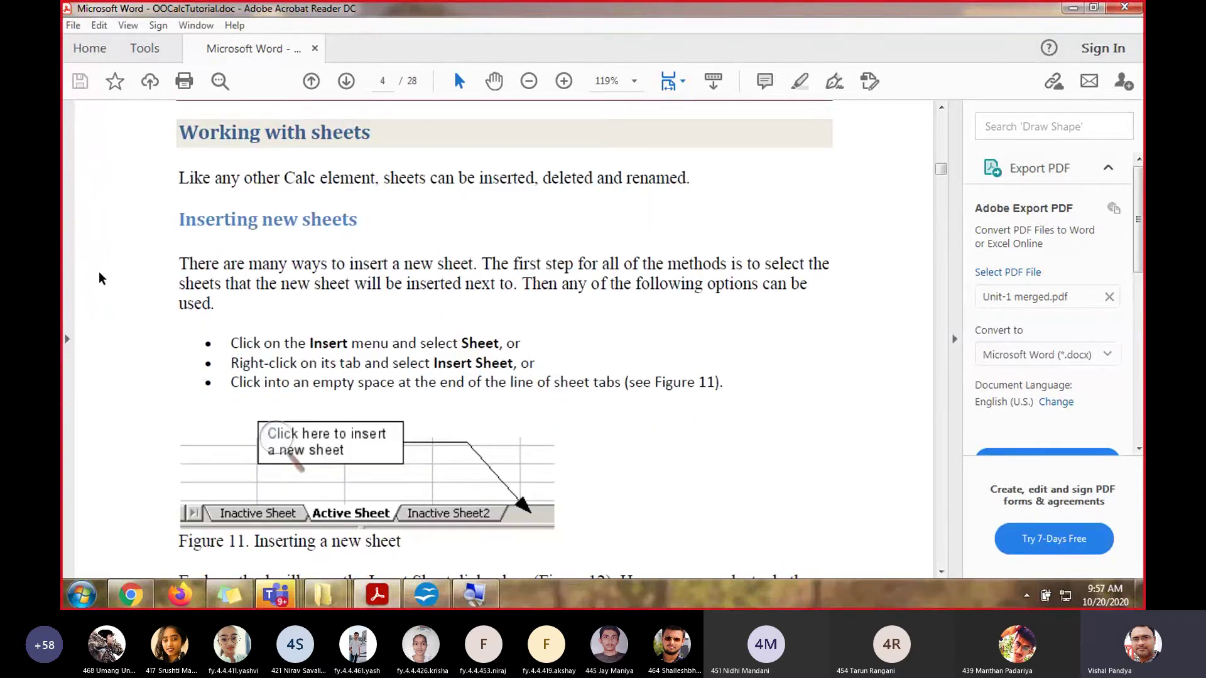
{"action": "scroll", "coordinate": [104, 284], "scroll_direction": "down", "scroll_amount": 2}
{"action": "scroll", "coordinate": [104, 285], "scroll_direction": "down", "scroll_amount": 4}
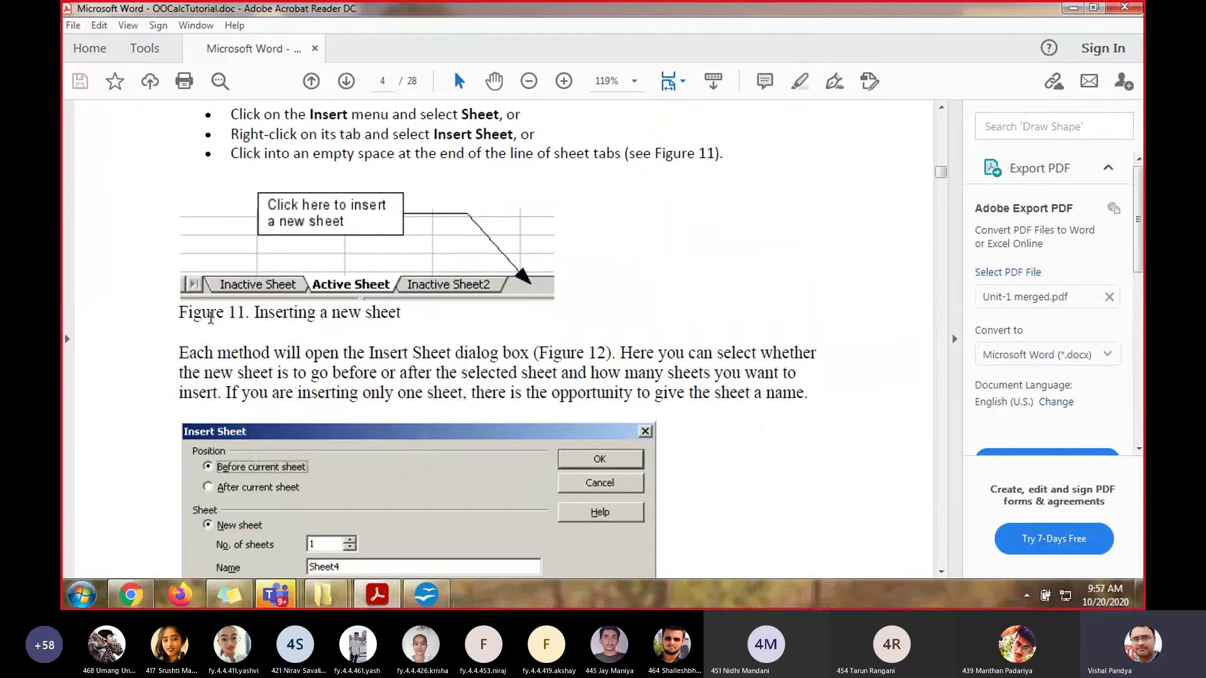
{"action": "scroll", "coordinate": [130, 280], "scroll_direction": "down", "scroll_amount": 5}
{"action": "scroll", "coordinate": [129, 277], "scroll_direction": "down", "scroll_amount": 10}
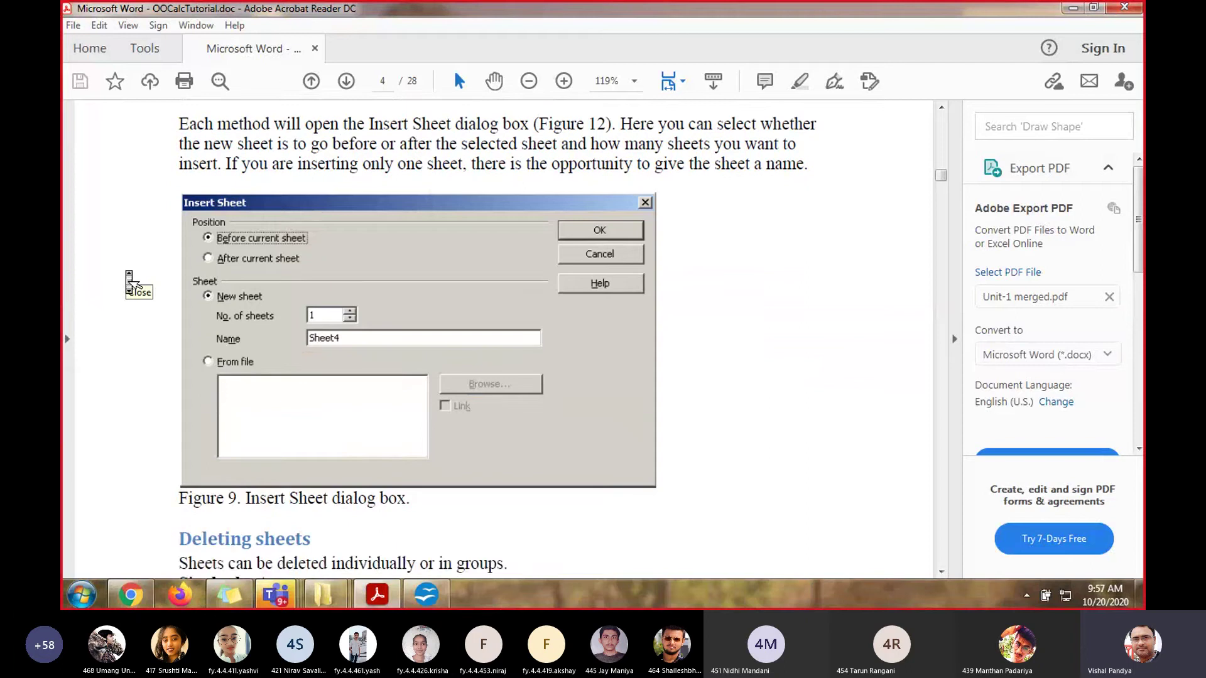
{"action": "scroll", "coordinate": [127, 276], "scroll_direction": "down", "scroll_amount": 20}
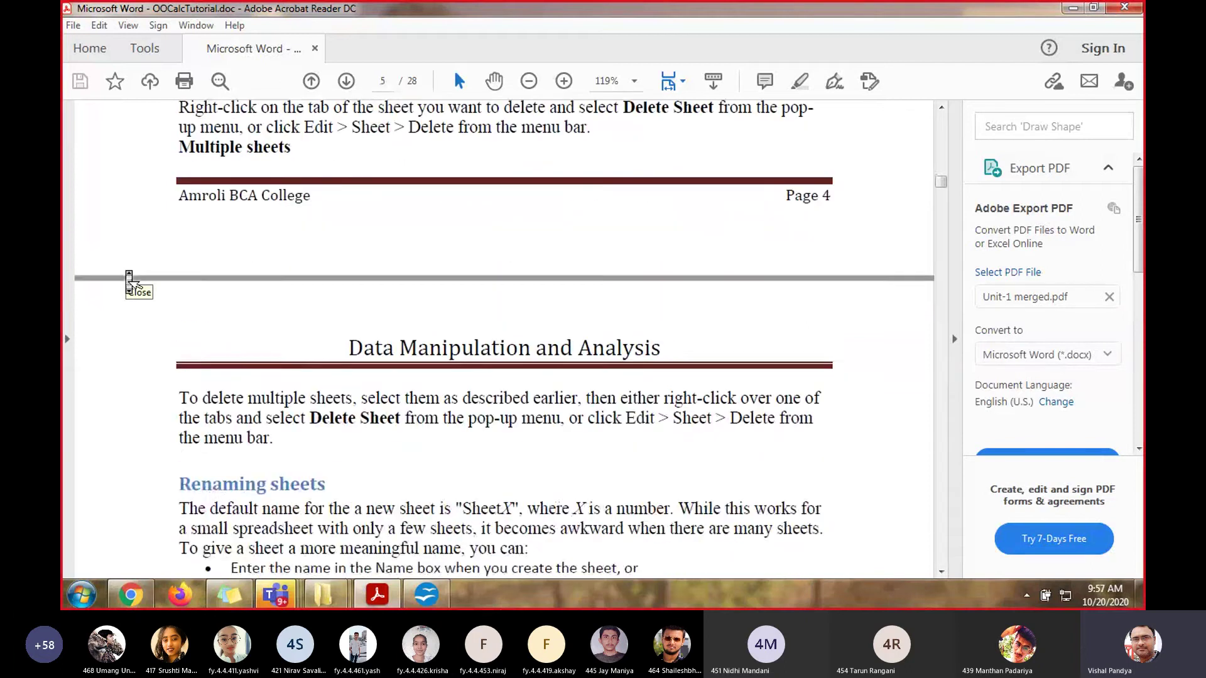
{"action": "scroll", "coordinate": [126, 275], "scroll_direction": "down", "scroll_amount": 2}
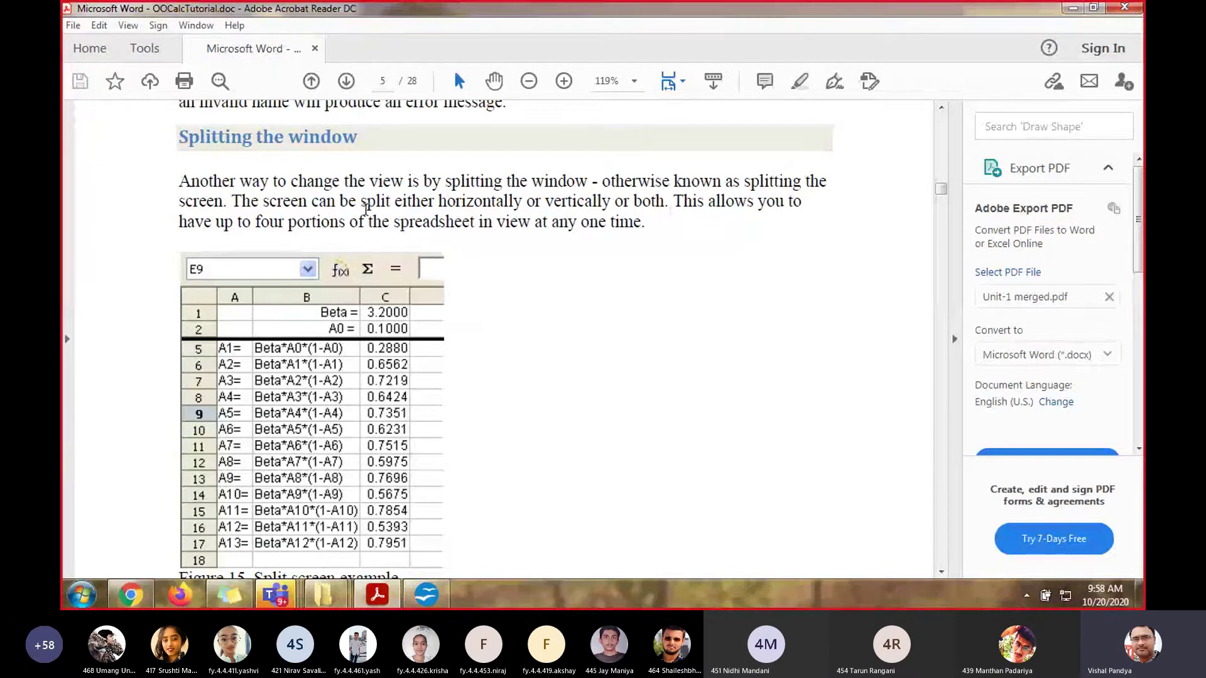
Read the Splitting the window section, including the steps for splitting the screen horizontally and the split screen bar figure
{"action": "scroll", "coordinate": [126, 269], "scroll_direction": "down", "scroll_amount": 8}
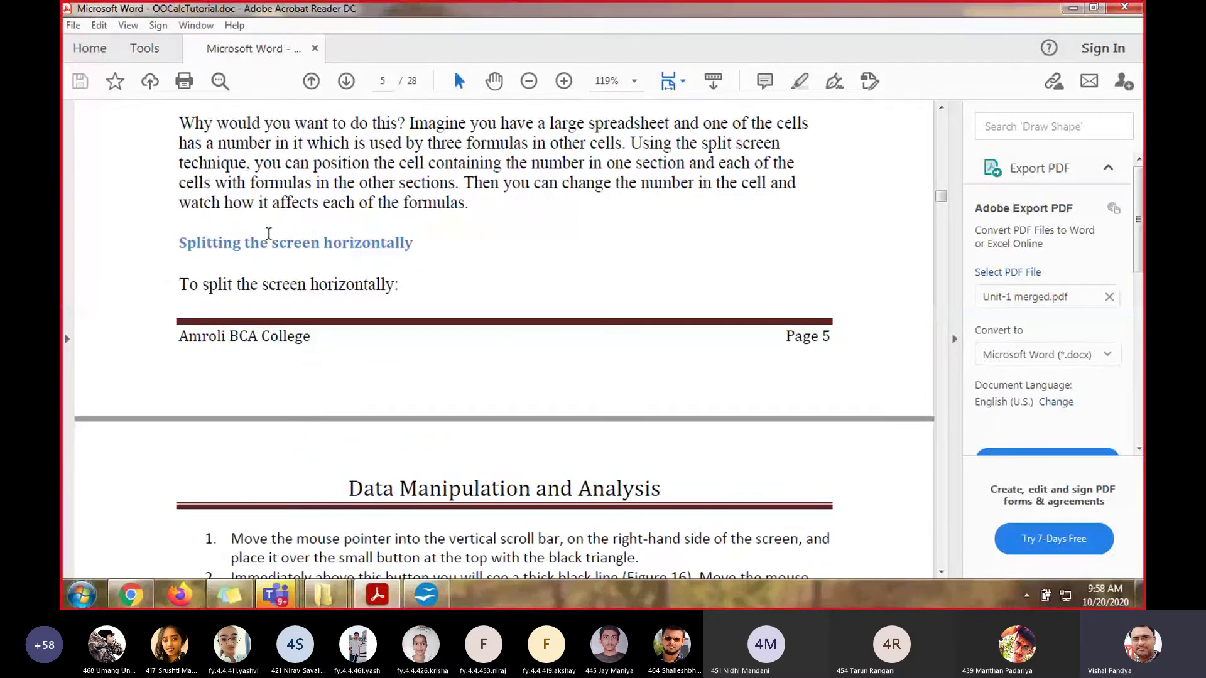
{"action": "scroll", "coordinate": [169, 280], "scroll_direction": "down", "scroll_amount": 3}
{"action": "scroll", "coordinate": [168, 281], "scroll_direction": "down", "scroll_amount": 5}
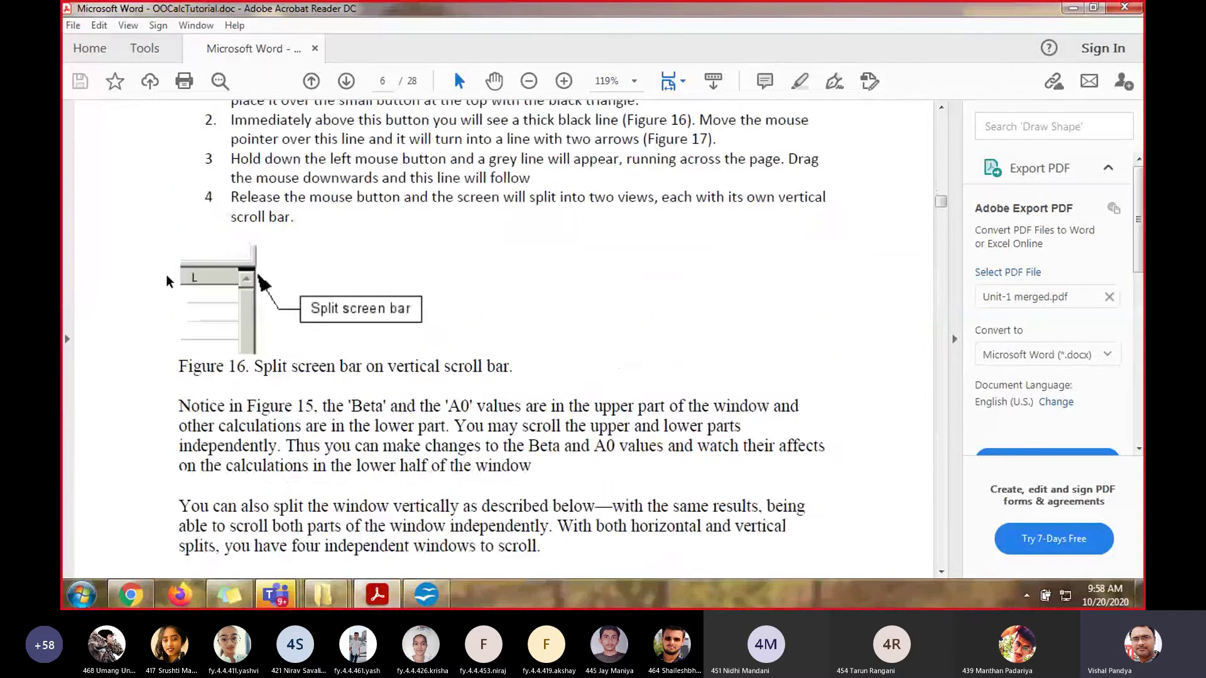
{"action": "scroll", "coordinate": [167, 277], "scroll_direction": "down", "scroll_amount": 1}
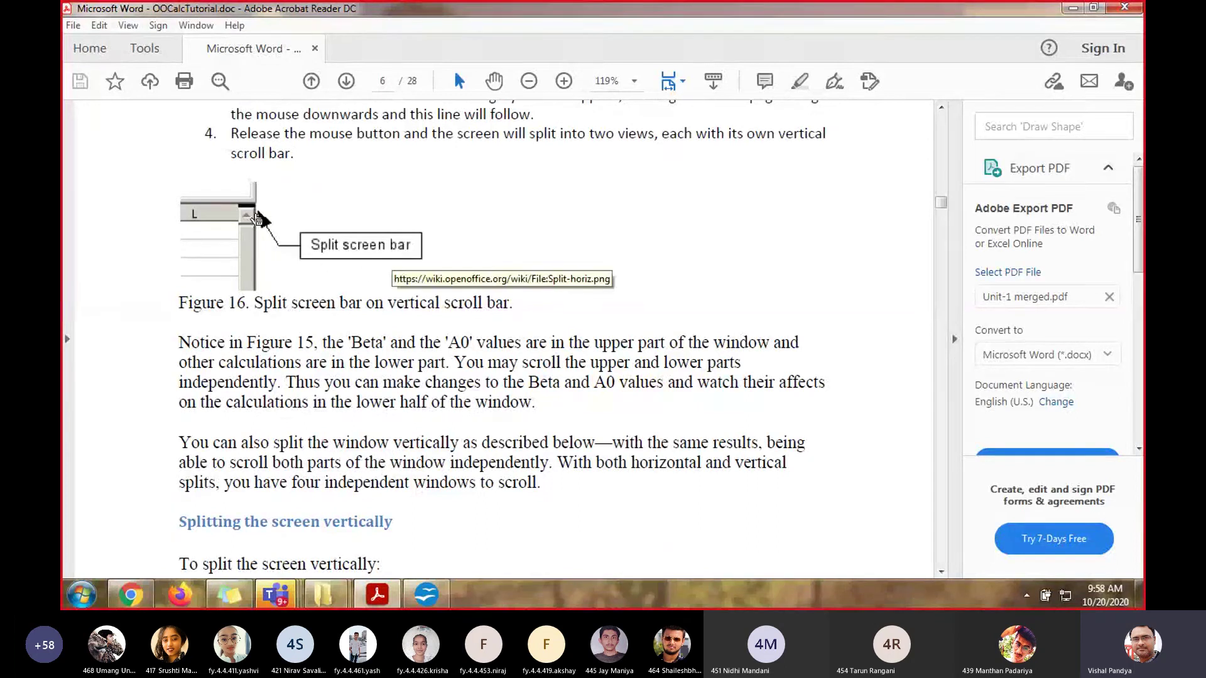
Switch to OpenOffice Calc, view the available Split and Freeze commands, and return to the notes in Adobe Acrobat Reader
{"action": "left_click", "coordinate": [425, 595]}
{"action": "left_click", "coordinate": [299, 30]}
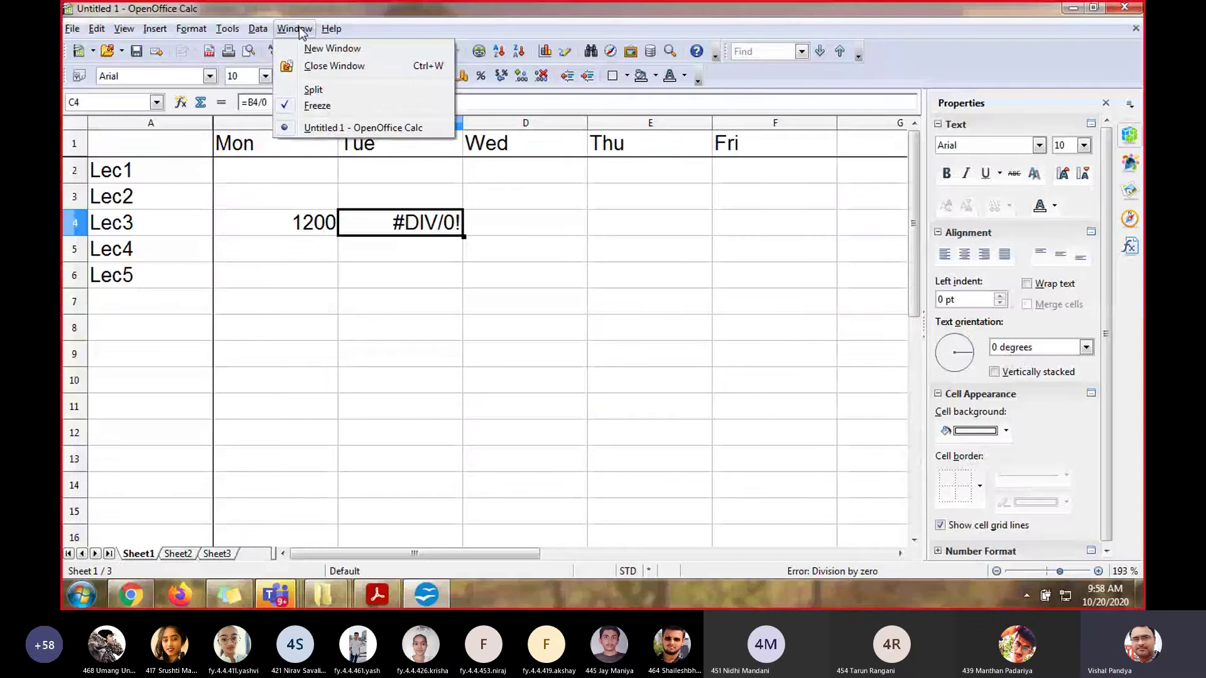
{"action": "left_click", "coordinate": [342, 391]}
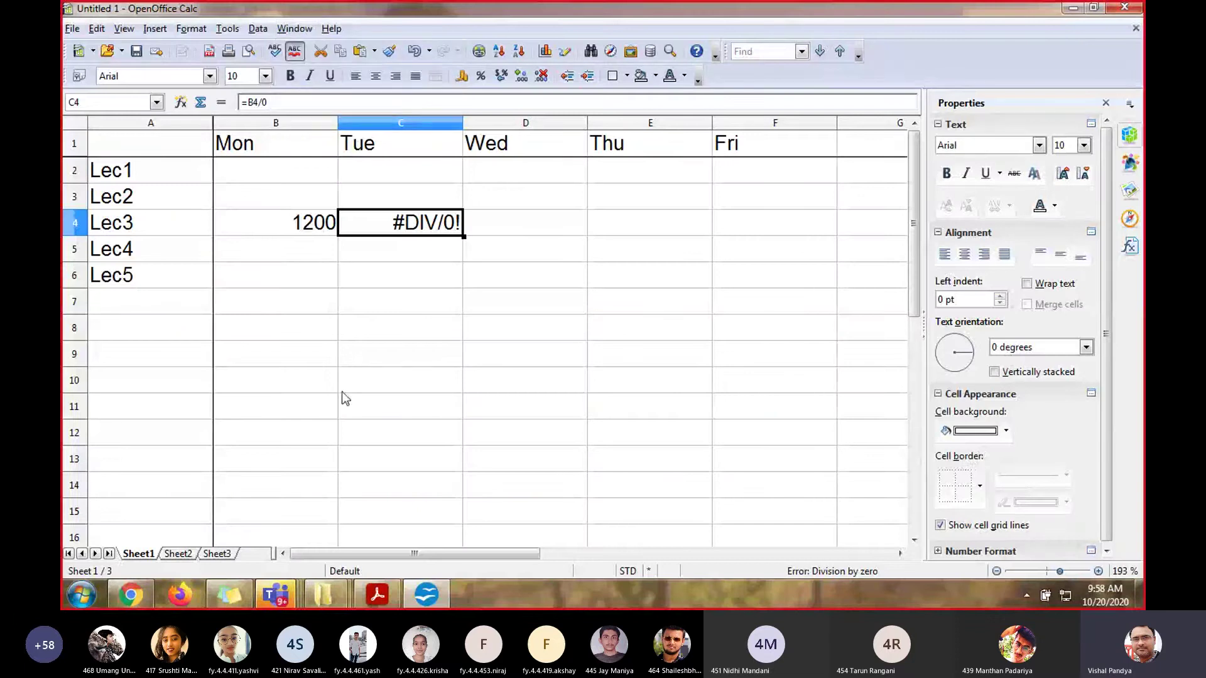
{"action": "left_click", "coordinate": [377, 595]}
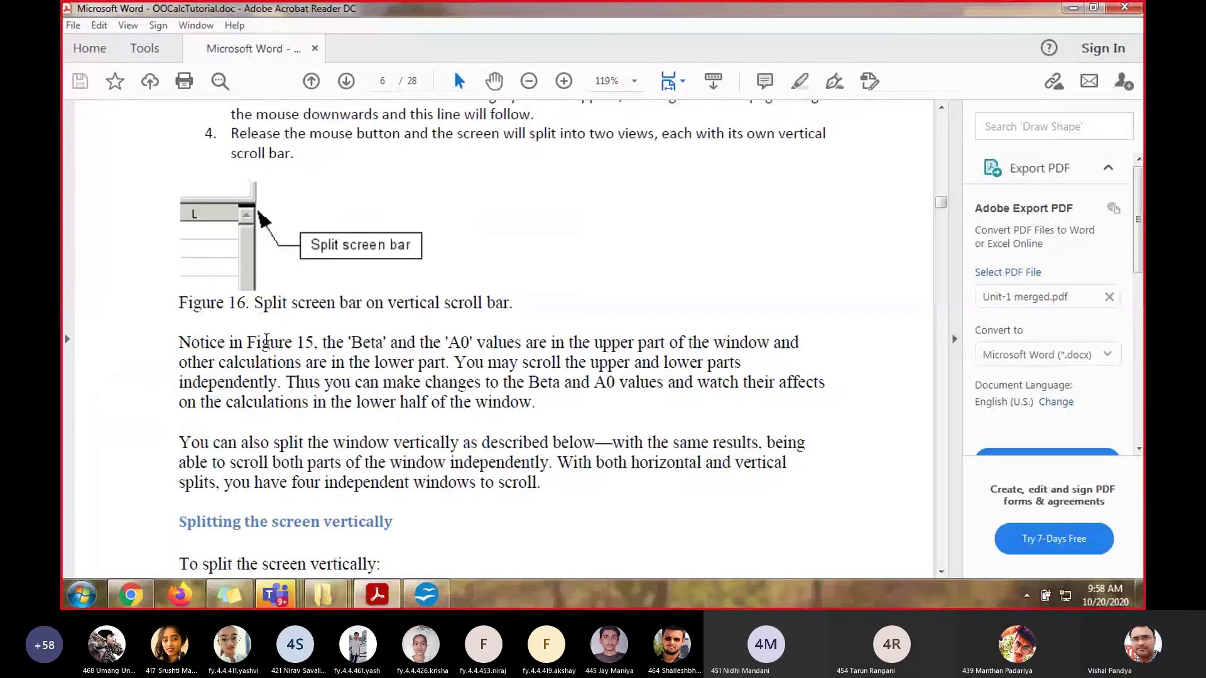
Read the sections on splitting the screen vertically and removing split views
{"action": "scroll", "coordinate": [268, 342], "scroll_direction": "down", "scroll_amount": 3}
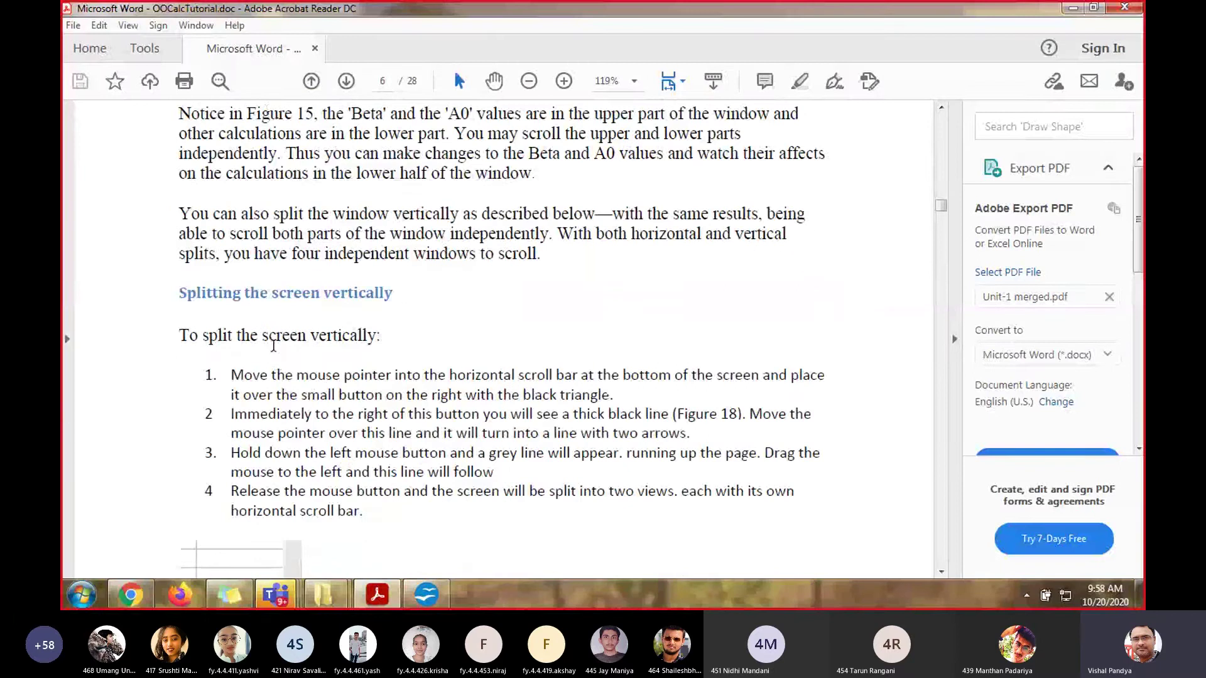
{"action": "scroll", "coordinate": [196, 346], "scroll_direction": "down", "scroll_amount": 4}
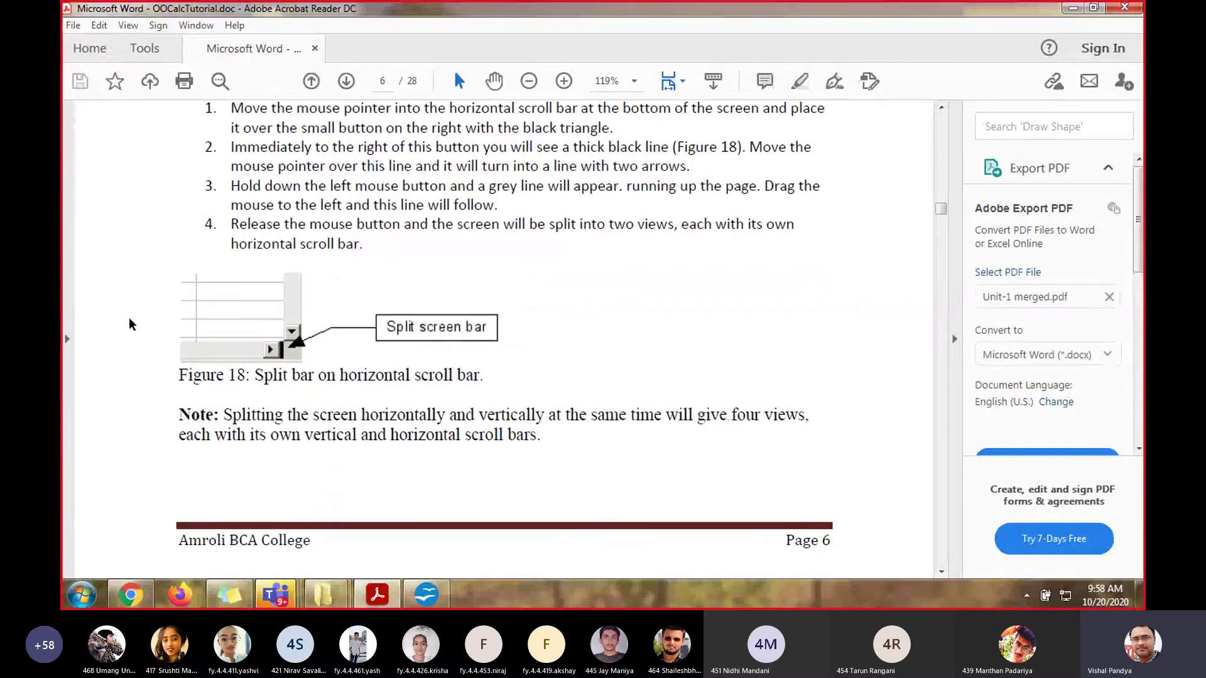
{"action": "scroll", "coordinate": [135, 328], "scroll_direction": "down", "scroll_amount": 8}
{"action": "scroll", "coordinate": [134, 326], "scroll_direction": "down", "scroll_amount": 1}
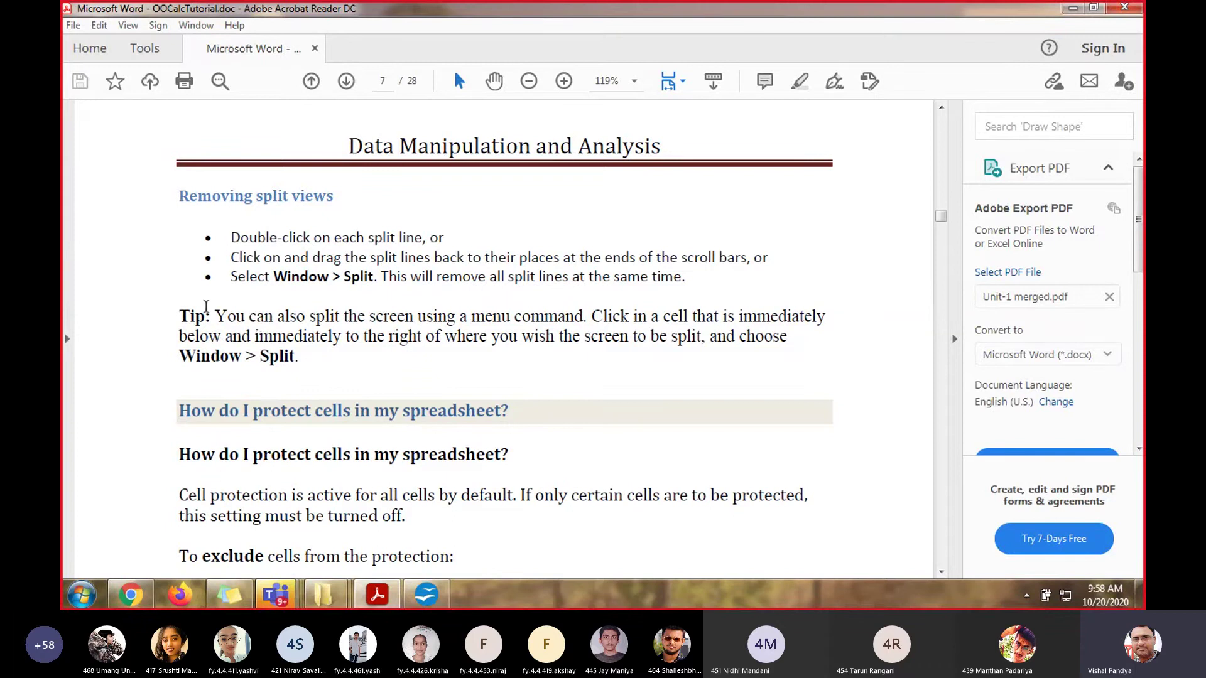
Read how to exclude cells from protection and how to activate protection for a sheet or the whole document
{"action": "scroll", "coordinate": [207, 308], "scroll_direction": "down", "scroll_amount": 5}
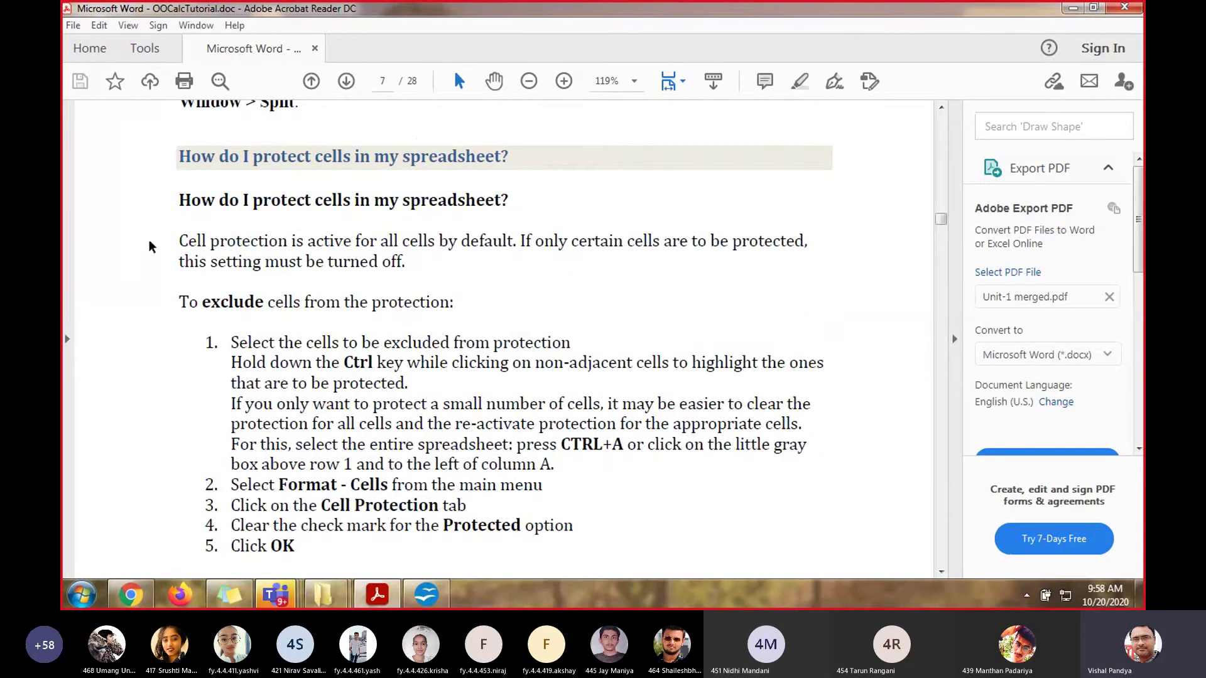
{"action": "scroll", "coordinate": [152, 263], "scroll_direction": "down", "scroll_amount": 1}
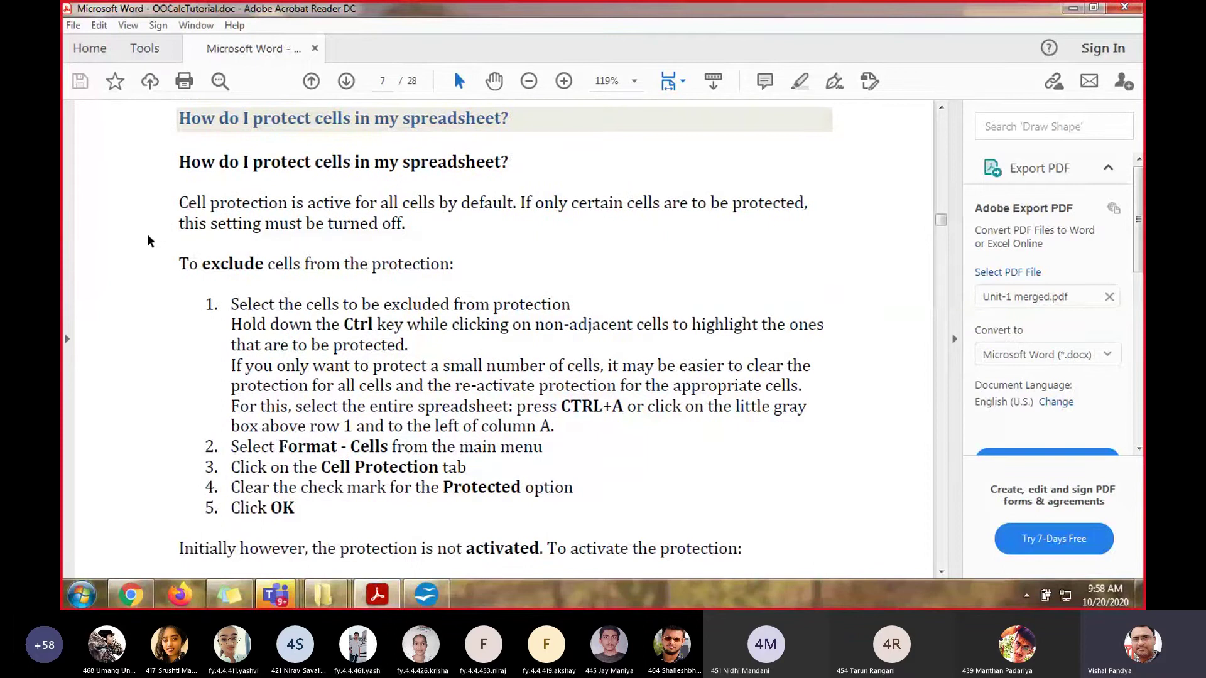
{"action": "scroll", "coordinate": [150, 241], "scroll_direction": "down", "scroll_amount": 1}
{"action": "scroll", "coordinate": [151, 247], "scroll_direction": "down", "scroll_amount": 1}
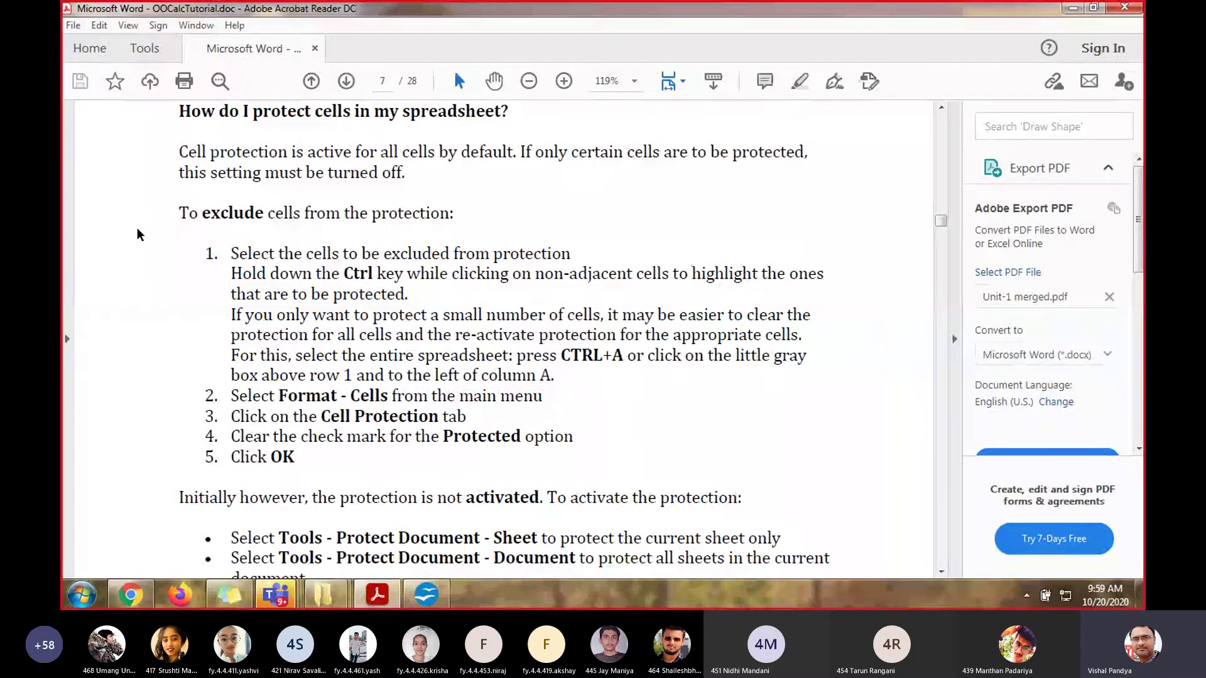
{"action": "scroll", "coordinate": [140, 237], "scroll_direction": "down", "scroll_amount": 3}
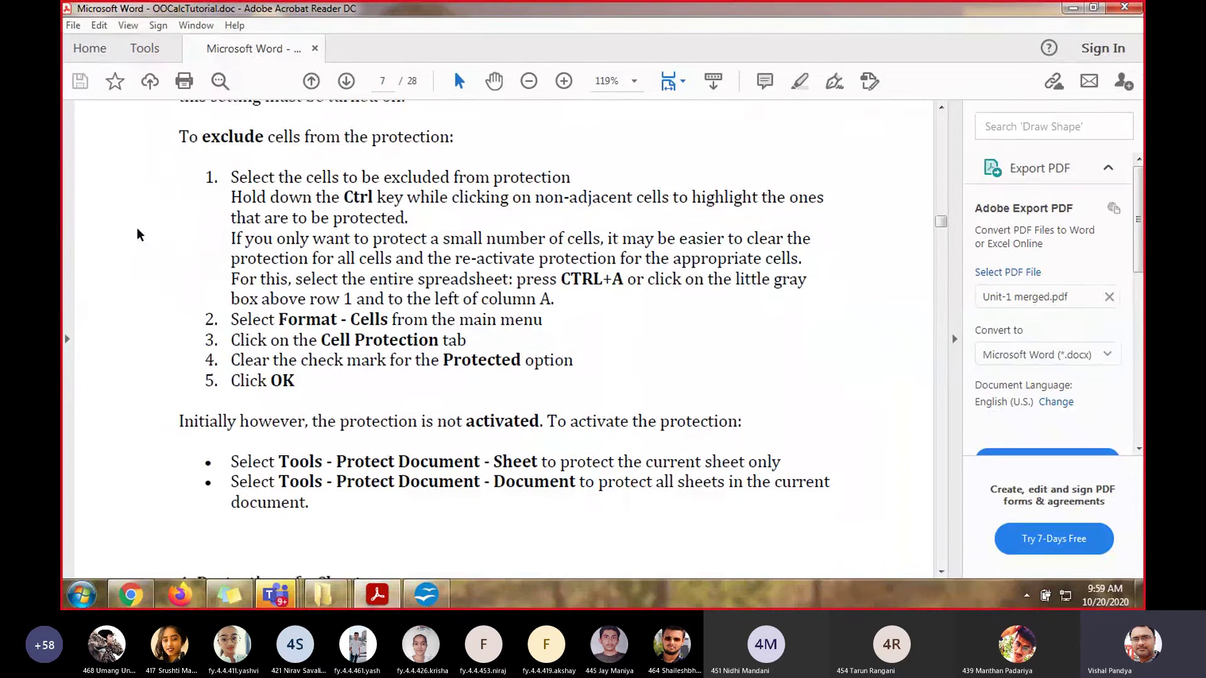
{"action": "scroll", "coordinate": [140, 241], "scroll_direction": "down", "scroll_amount": 10}
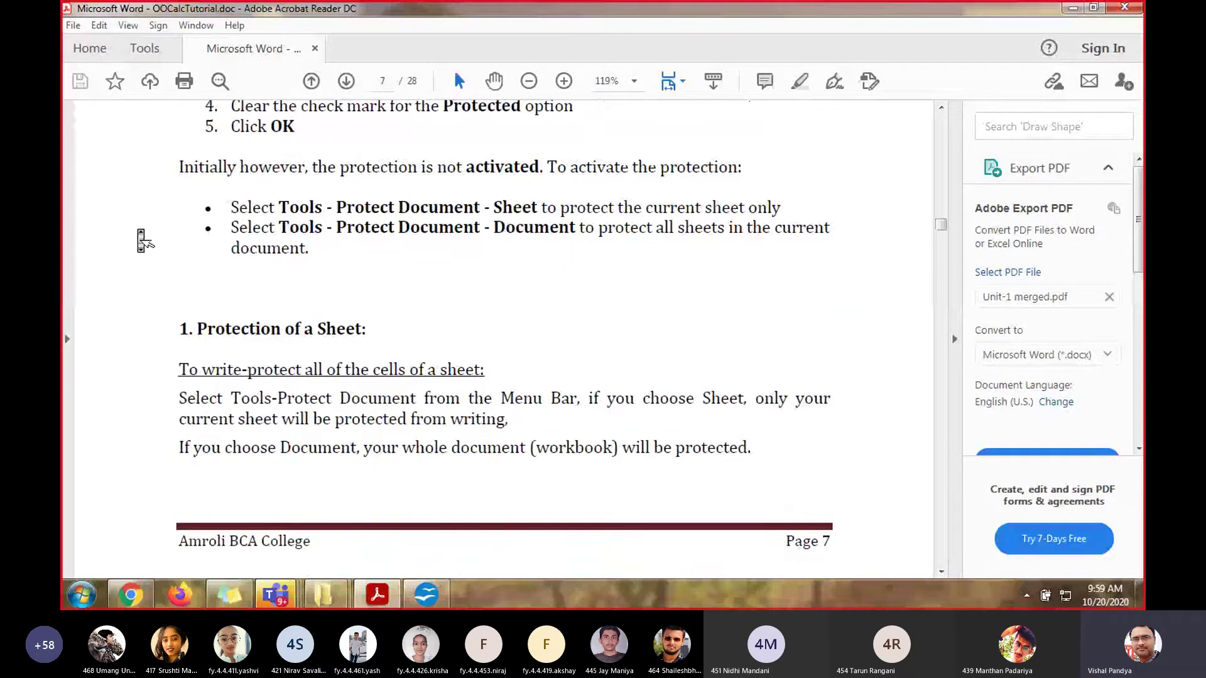
Read the Protection of a Sheet section and how to remove the protection, selecting the words "To eliminate" in the notes
{"action": "scroll", "coordinate": [141, 241], "scroll_direction": "down", "scroll_amount": 2}
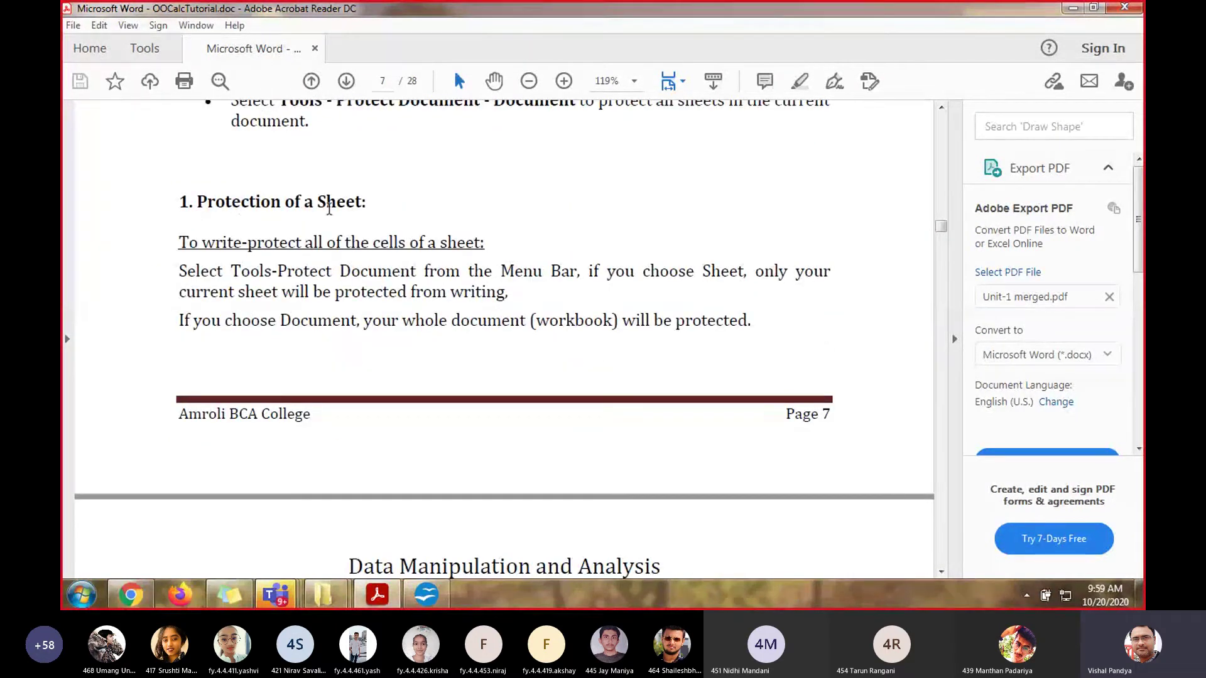
{"action": "scroll", "coordinate": [162, 314], "scroll_direction": "down", "scroll_amount": 10}
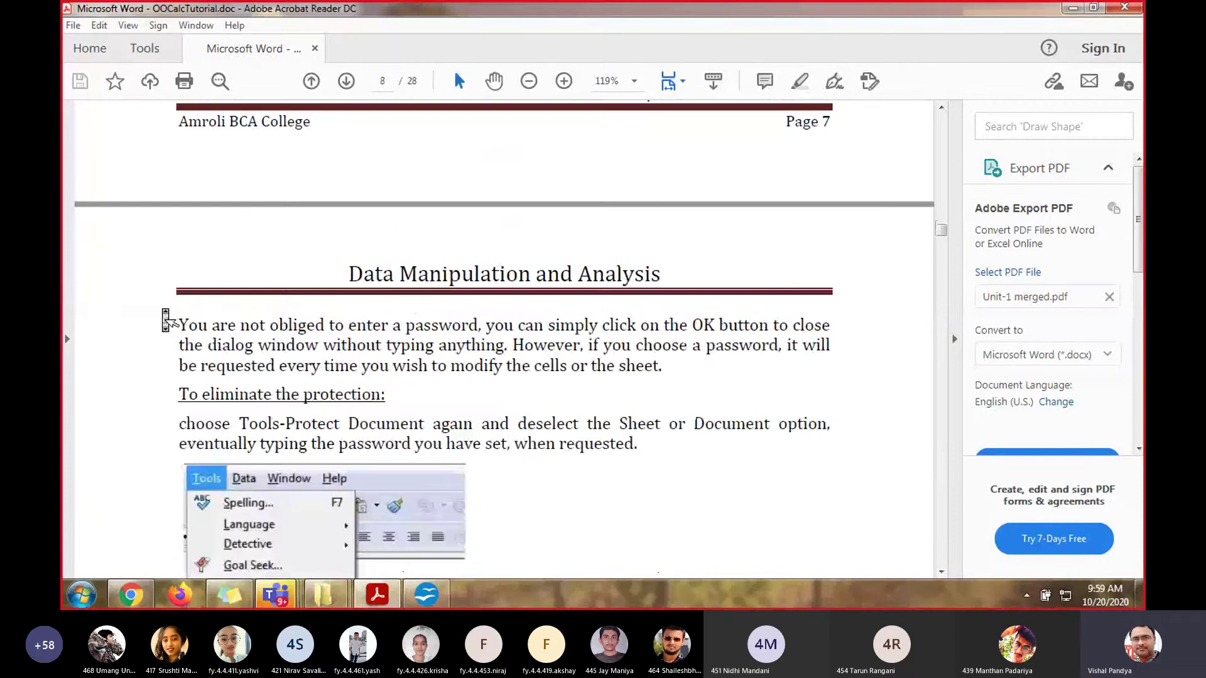
{"action": "scroll", "coordinate": [165, 320], "scroll_direction": "down", "scroll_amount": 1}
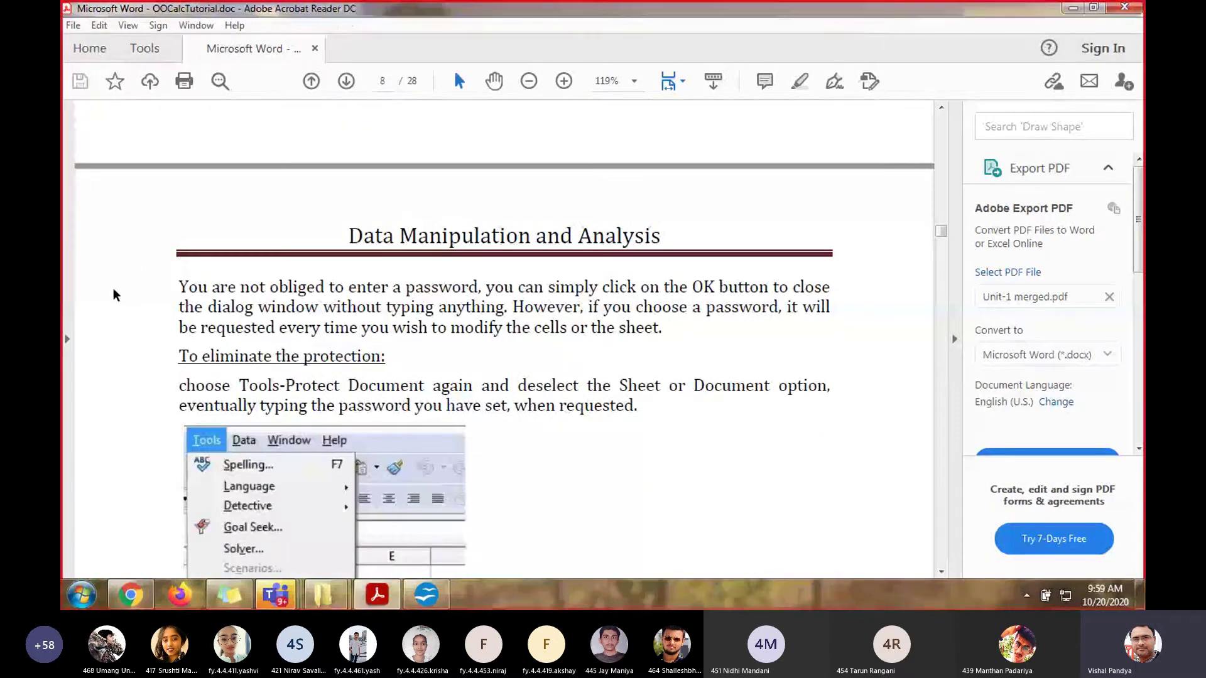
{"action": "scroll", "coordinate": [115, 296], "scroll_direction": "up", "scroll_amount": 9}
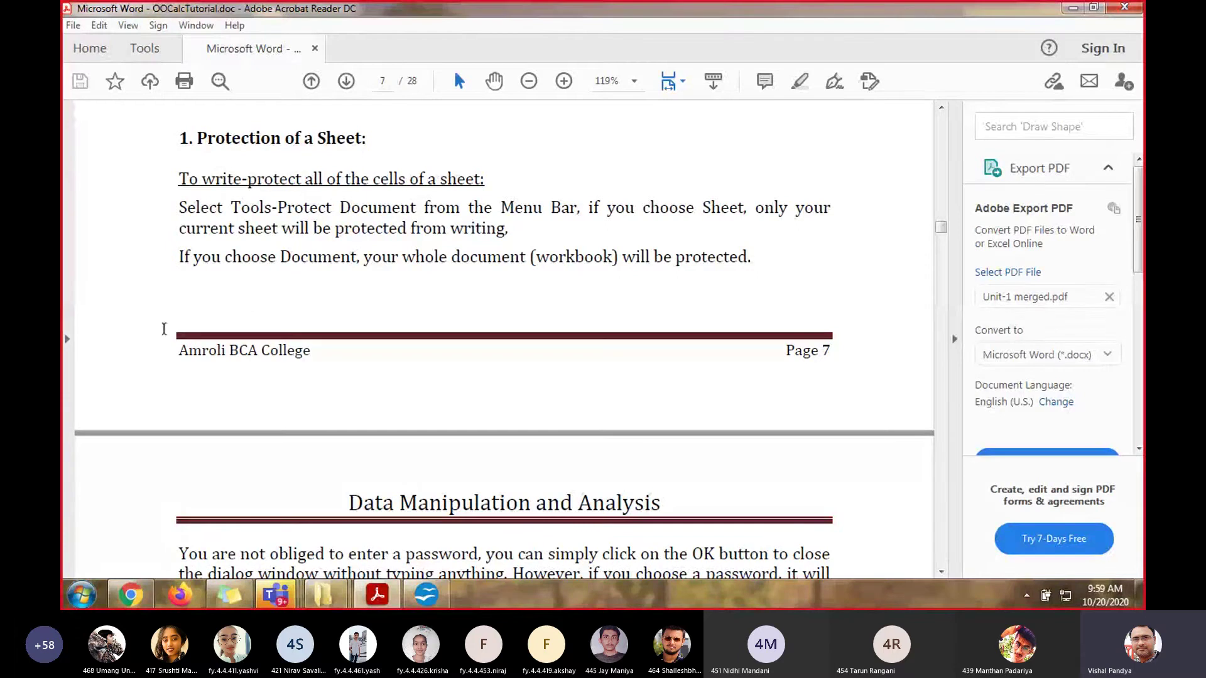
{"action": "scroll", "coordinate": [157, 496], "scroll_direction": "down", "scroll_amount": 10}
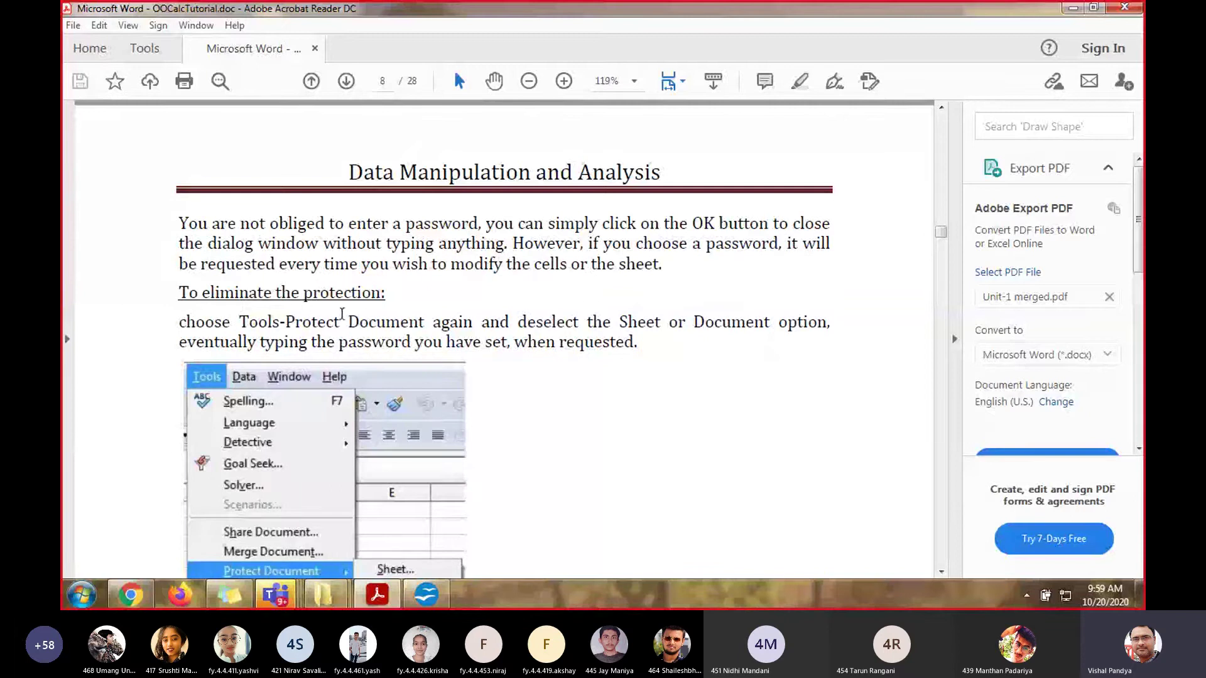
{"action": "left_click_drag", "start_coordinate": [181, 292], "coordinate": [272, 294]}
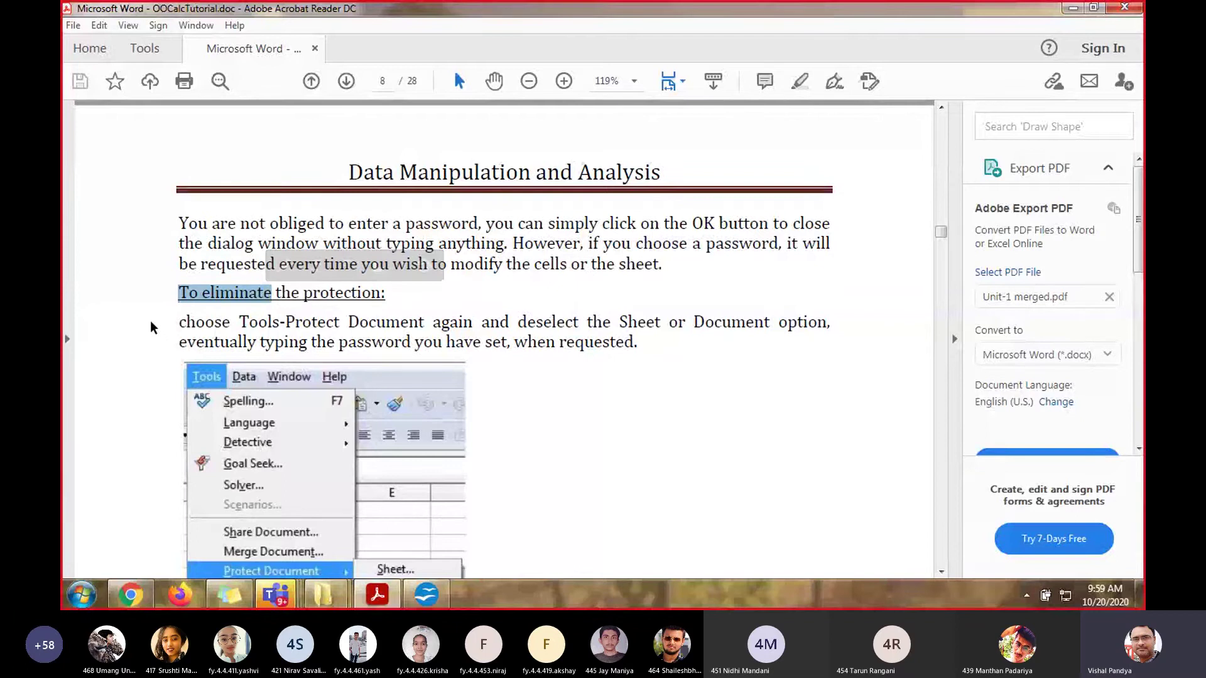
{"action": "scroll", "coordinate": [151, 327], "scroll_direction": "down", "scroll_amount": 5}
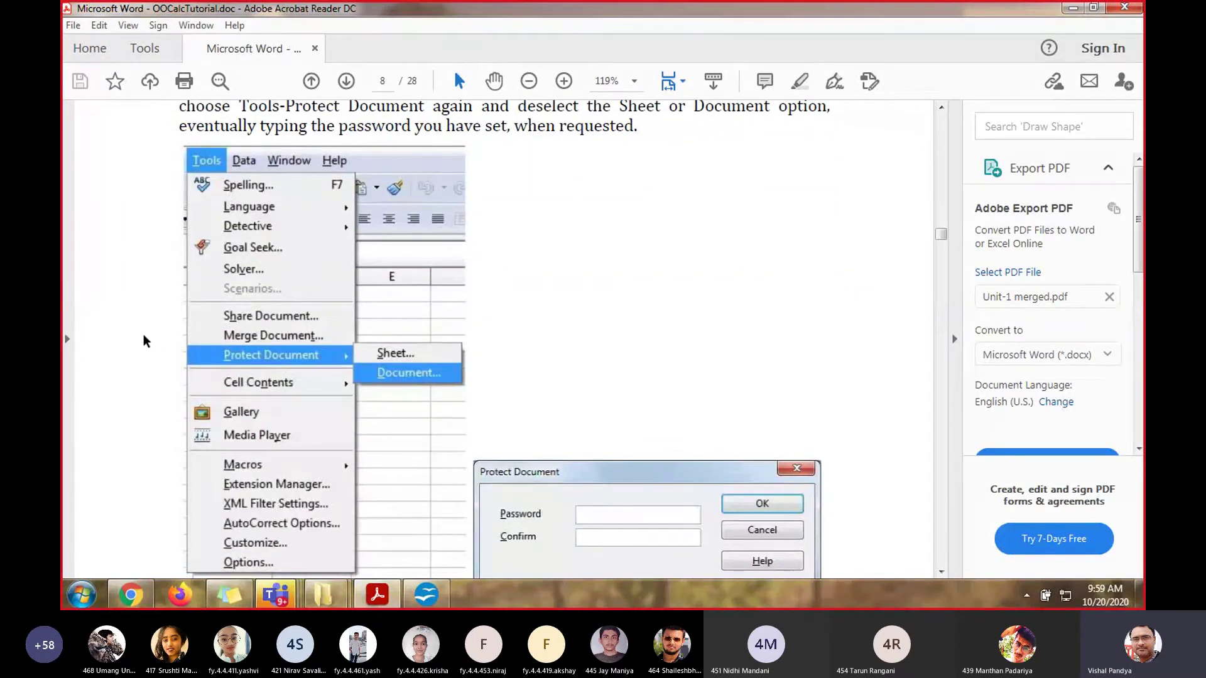
Examine the Protect Document figure, then read the sections on protecting a cell or cells group and on page breaks
{"action": "scroll", "coordinate": [160, 340], "scroll_direction": "down", "scroll_amount": 4}
{"action": "scroll", "coordinate": [165, 342], "scroll_direction": "down", "scroll_amount": 3}
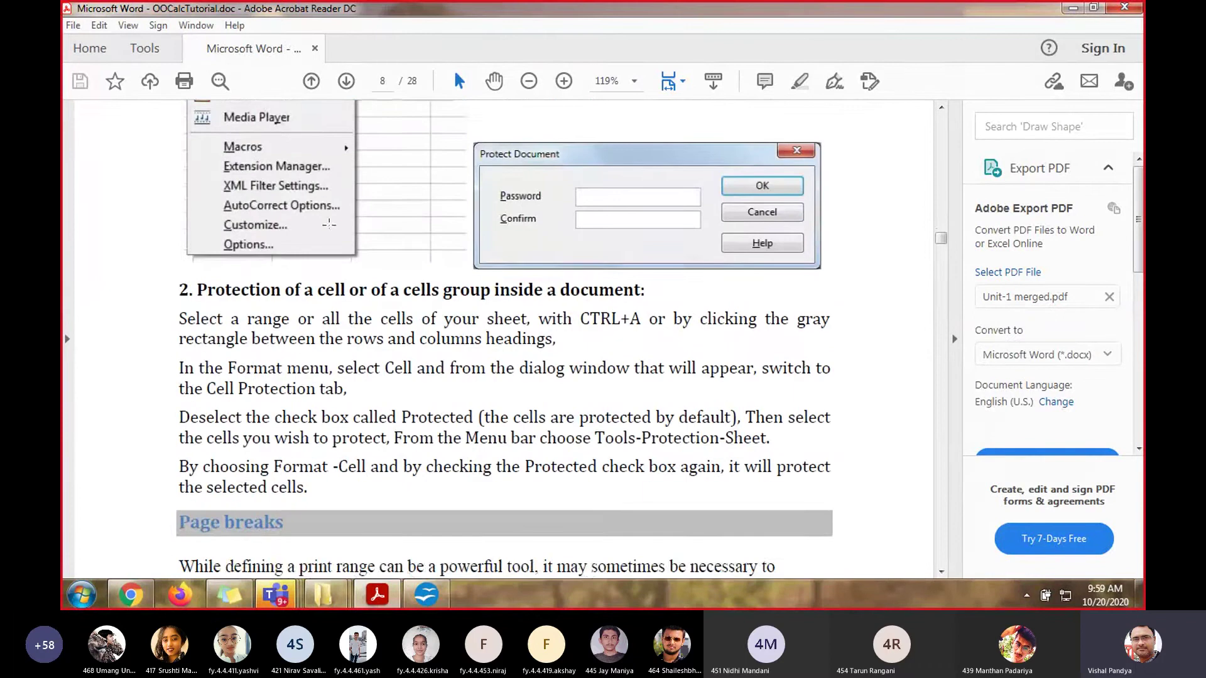
{"action": "scroll", "coordinate": [157, 317], "scroll_direction": "up", "scroll_amount": 5}
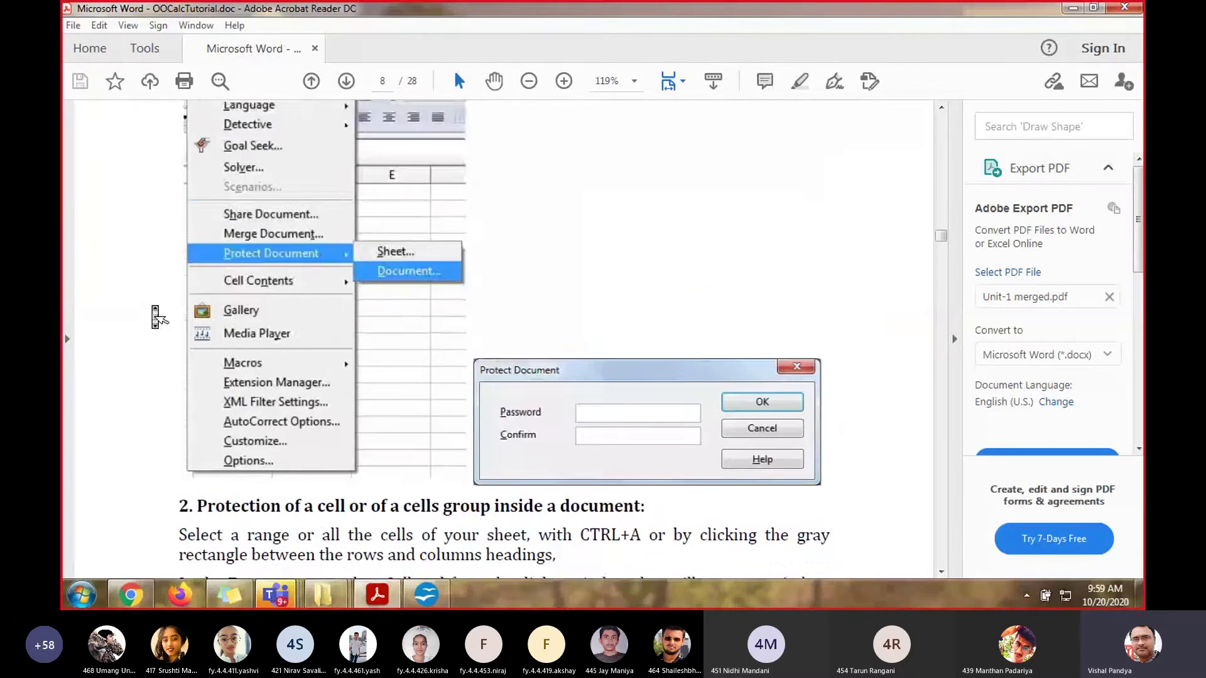
{"action": "scroll", "coordinate": [157, 317], "scroll_direction": "down", "scroll_amount": 6}
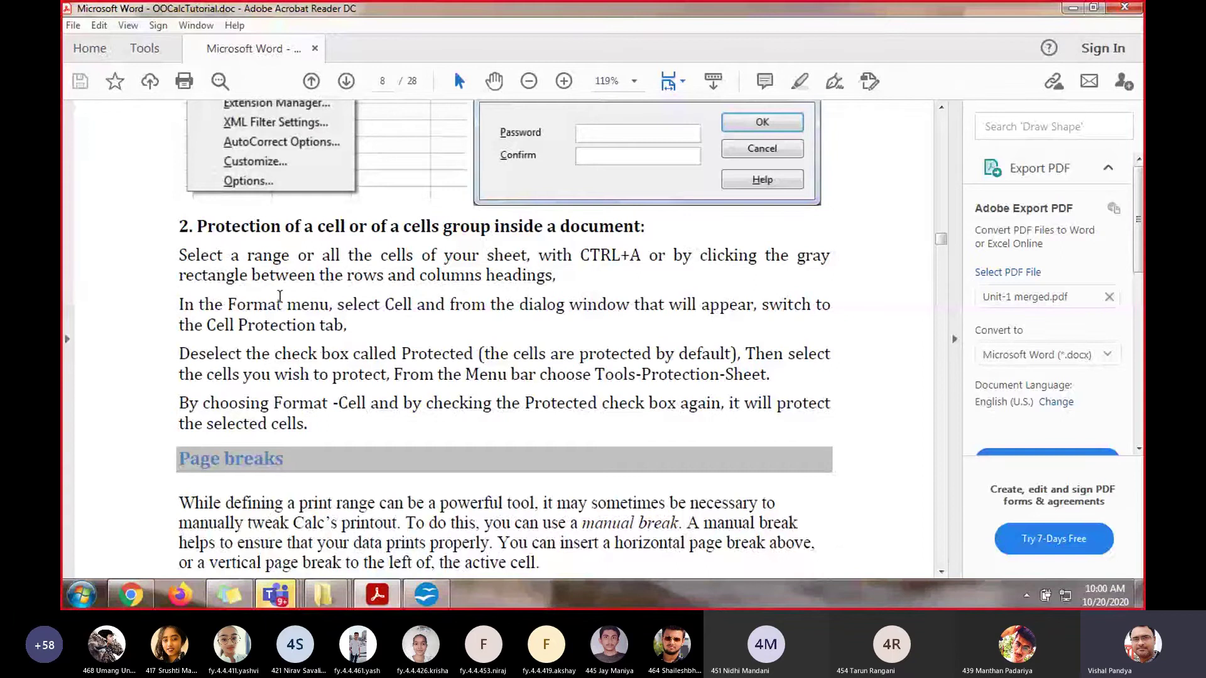
{"action": "scroll", "coordinate": [118, 342], "scroll_direction": "down", "scroll_amount": 3}
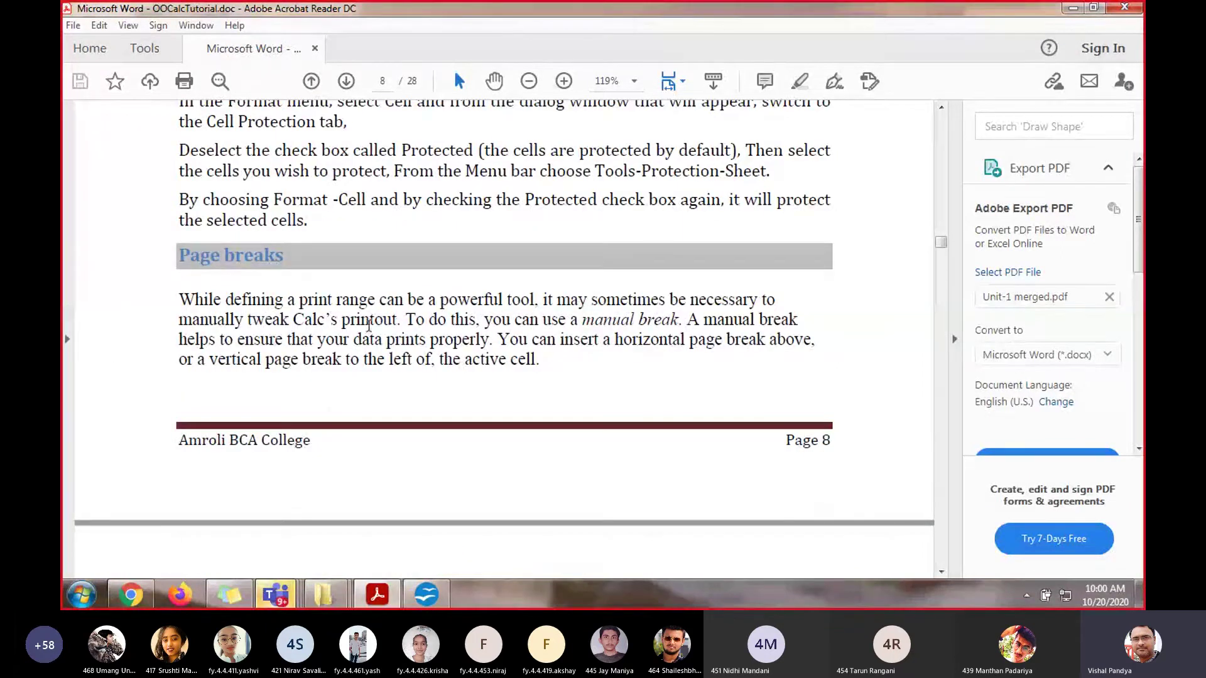
{"action": "scroll", "coordinate": [264, 344], "scroll_direction": "down", "scroll_amount": 1}
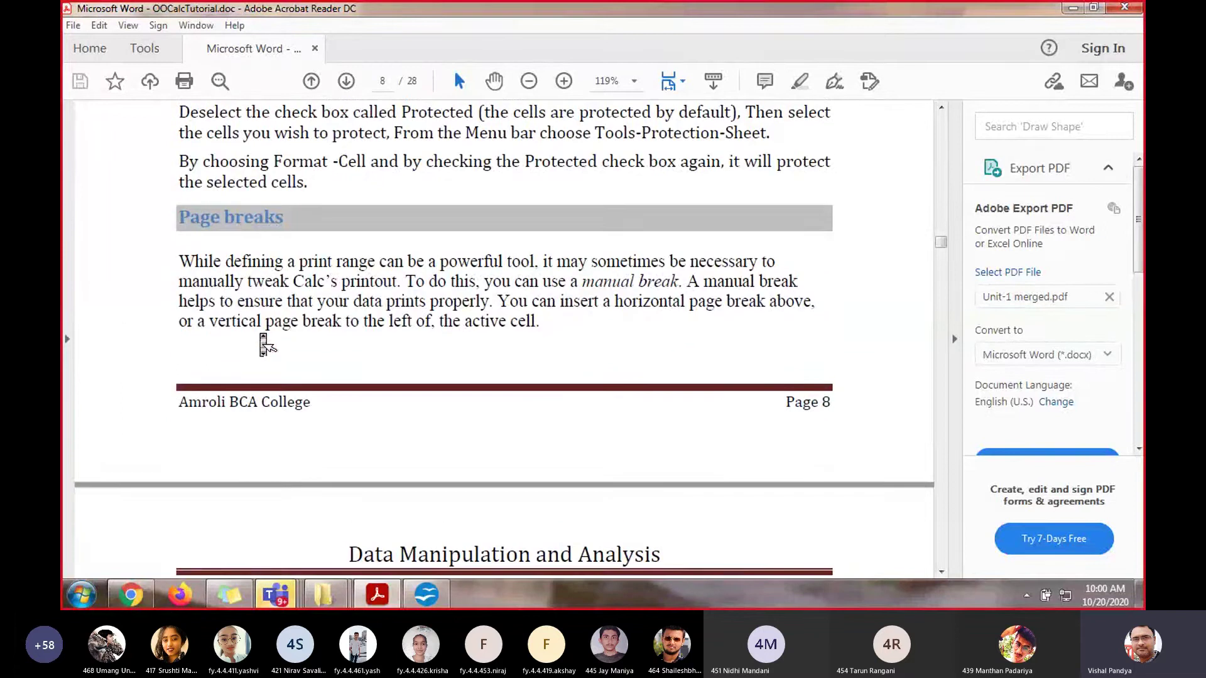
Switch to OpenOffice Calc, close the Lec timetable spreadsheet discarding its changes, and create a new blank spreadsheet
{"action": "left_click", "coordinate": [426, 594]}
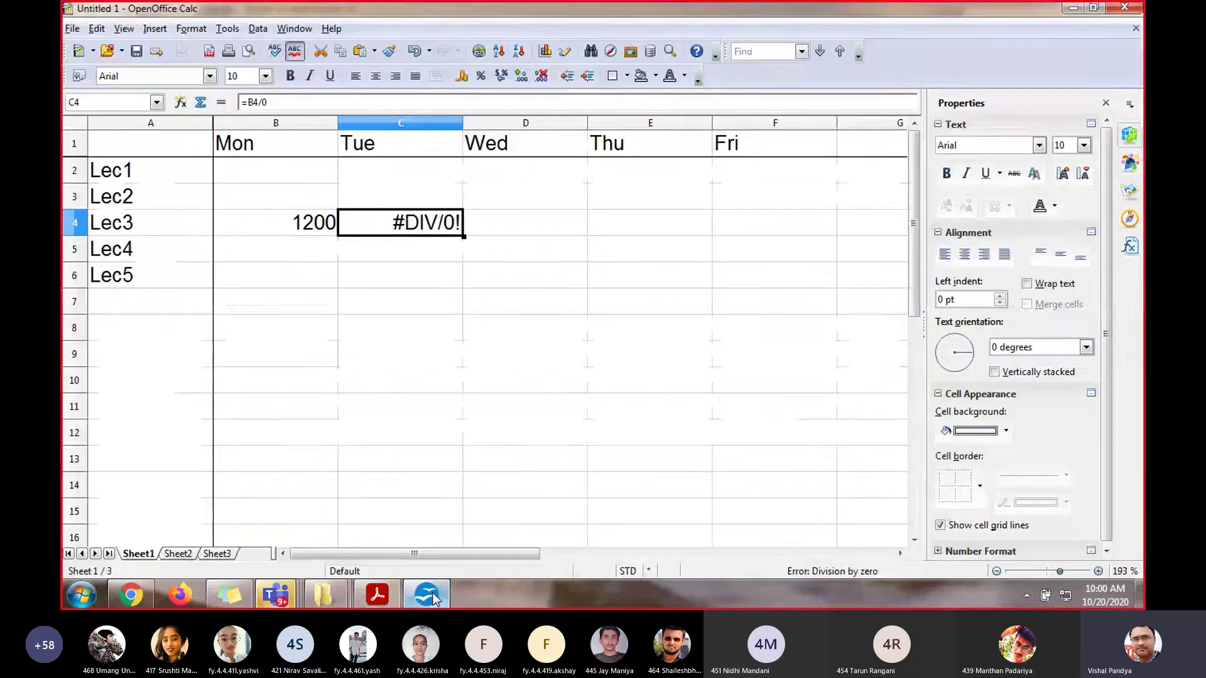
{"action": "left_click", "coordinate": [1122, 7]}
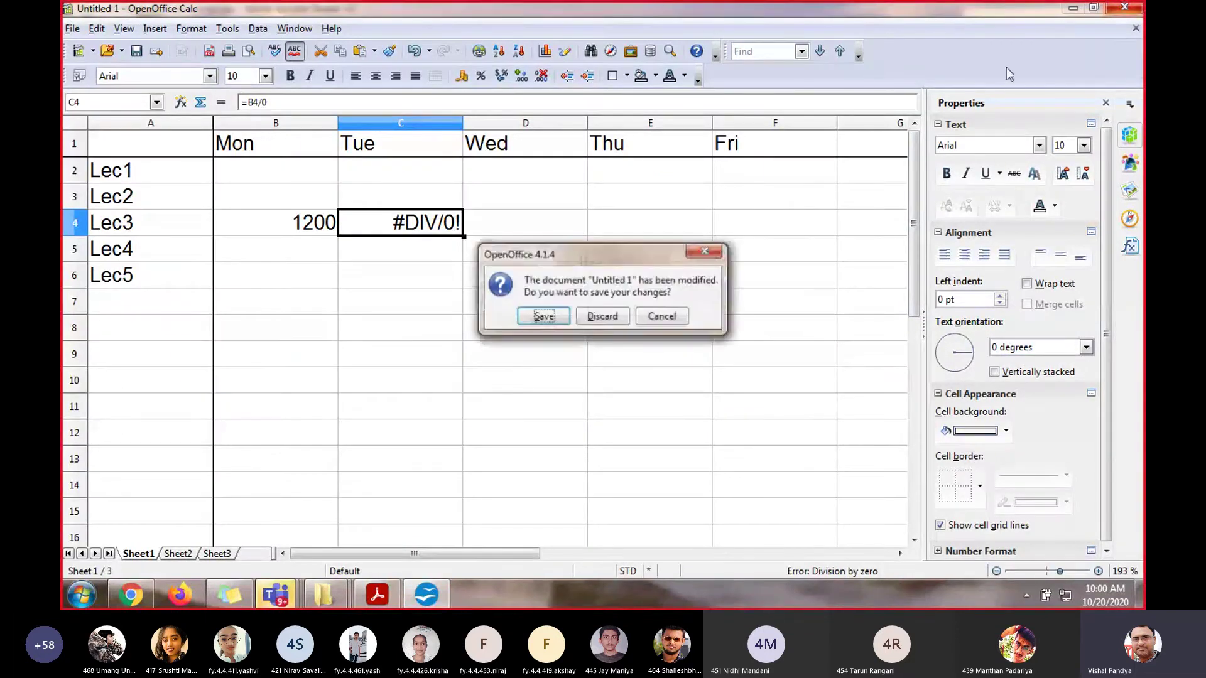
{"action": "left_click", "coordinate": [601, 316]}
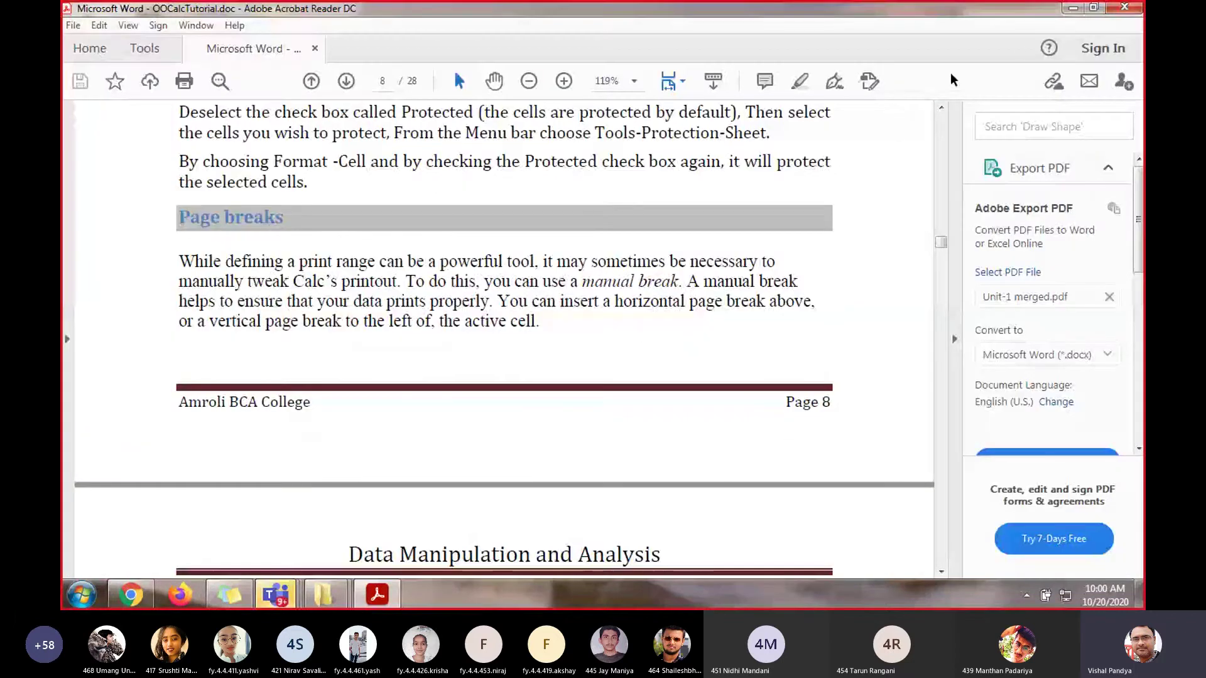
{"action": "left_click", "coordinate": [1072, 8]}
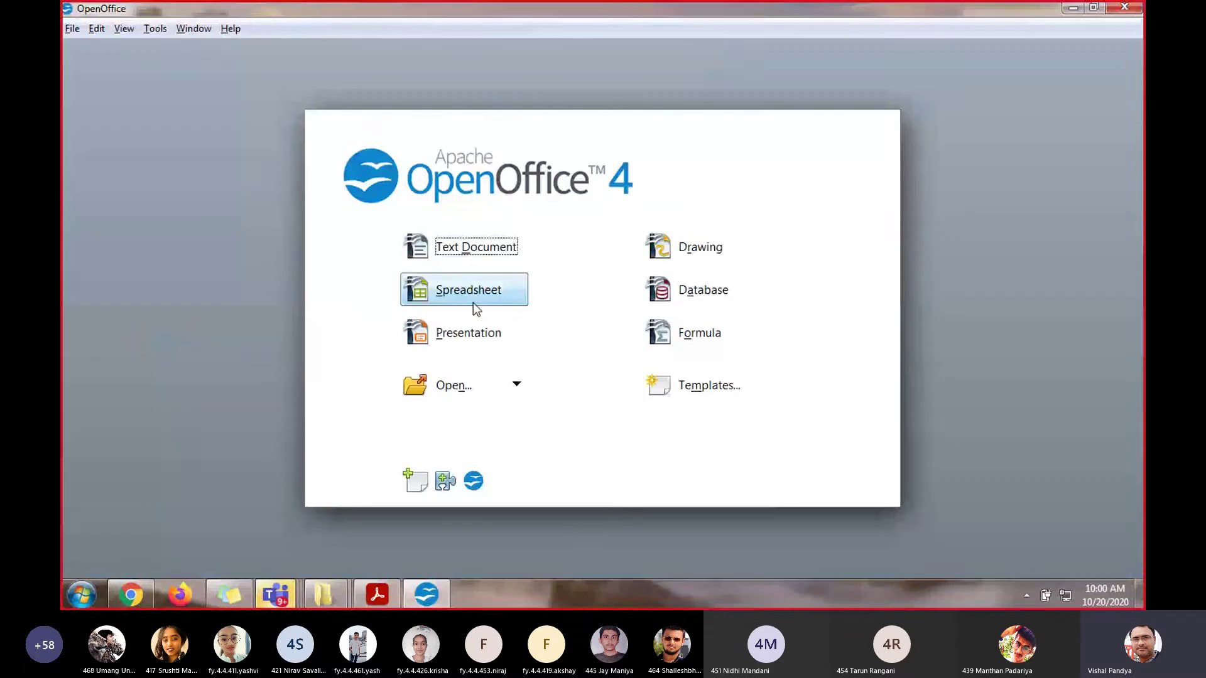
{"action": "left_click", "coordinate": [474, 296]}
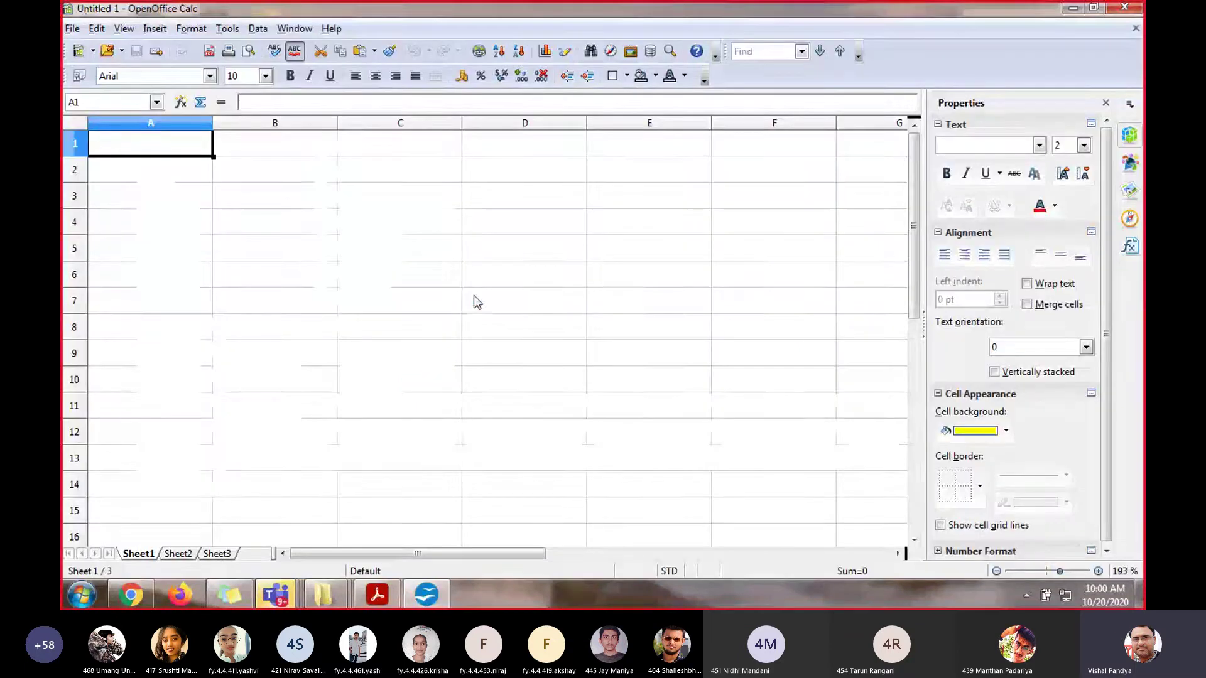
Zoom the blank sheet out to 103%
{"action": "left_click", "coordinate": [996, 570]}
{"action": "left_click", "coordinate": [997, 570]}
{"action": "left_click", "coordinate": [997, 571]}
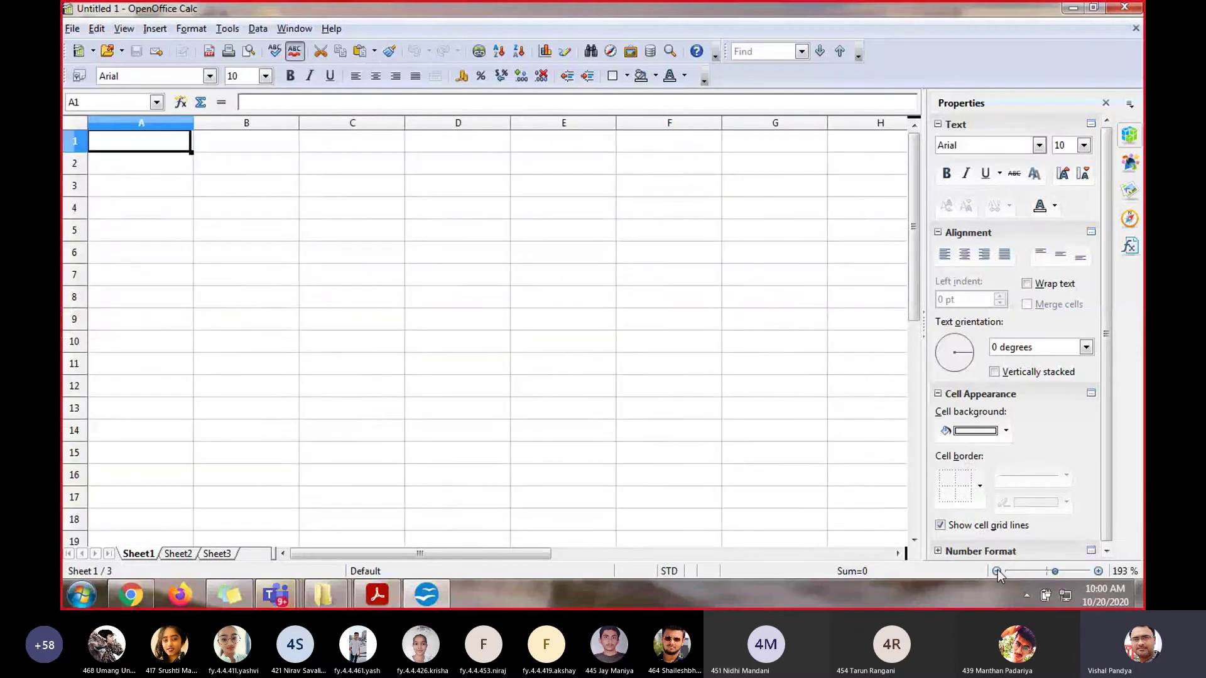
{"action": "left_click", "coordinate": [996, 570]}
{"action": "left_click", "coordinate": [996, 571]}
{"action": "left_click", "coordinate": [997, 571]}
{"action": "left_click", "coordinate": [997, 571]}
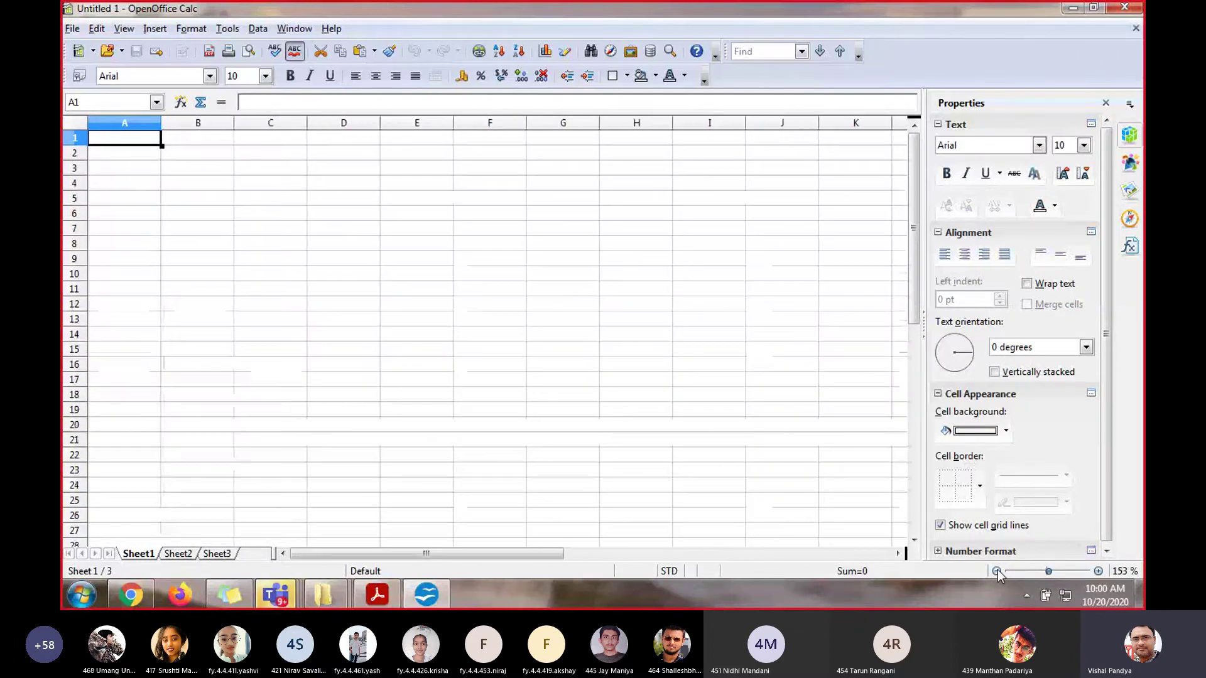
{"action": "left_click", "coordinate": [997, 570]}
{"action": "left_click", "coordinate": [997, 570]}
{"action": "left_click", "coordinate": [997, 571]}
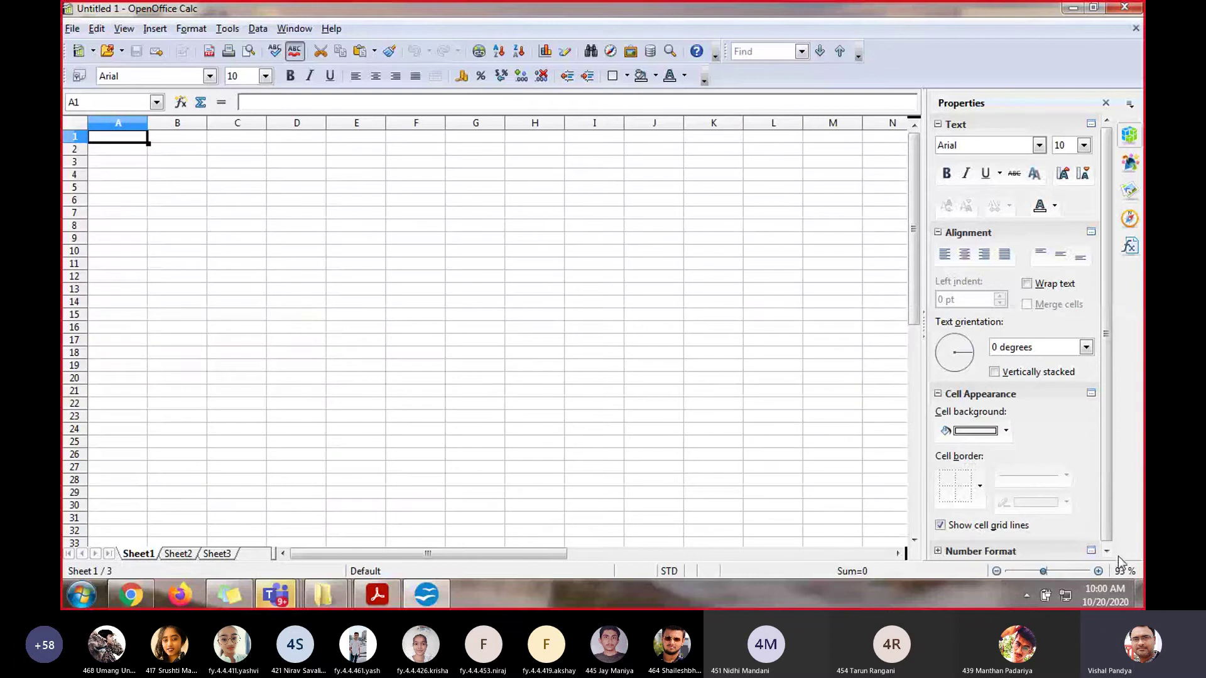
{"action": "left_click", "coordinate": [1098, 571]}
{"action": "left_click", "coordinate": [1098, 571]}
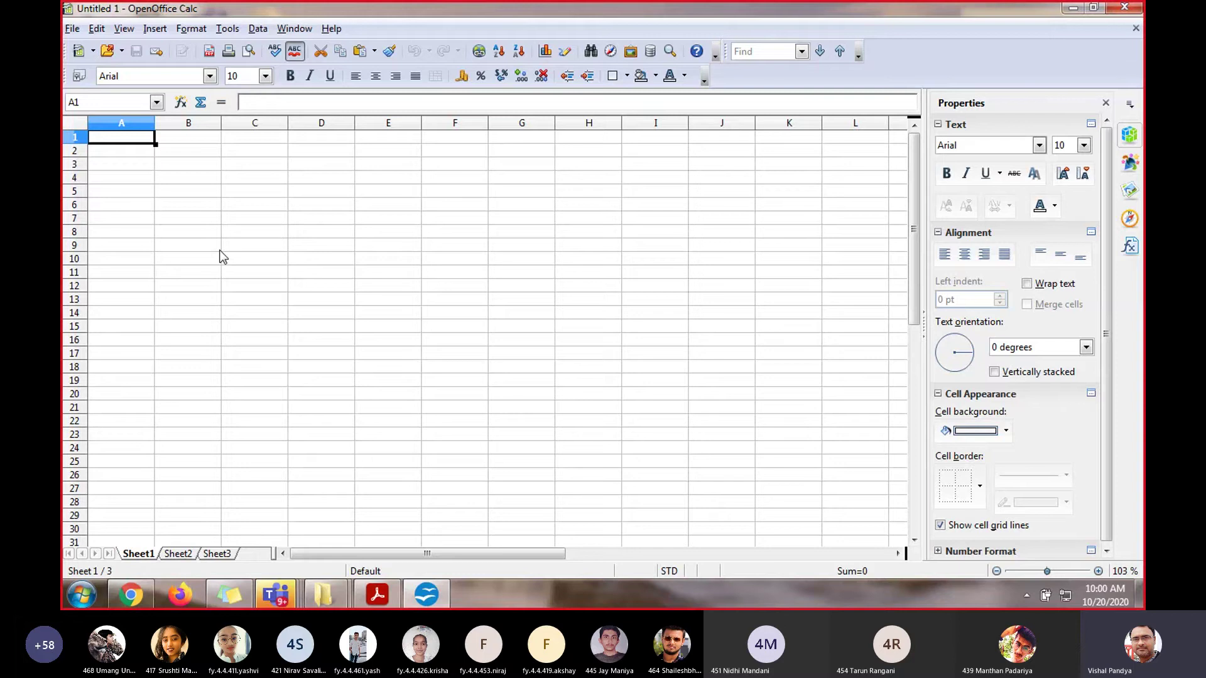
Enter Jan in cell A1 and fill the month series across row 1 to Dec in L1
{"action": "type", "text": "A"}
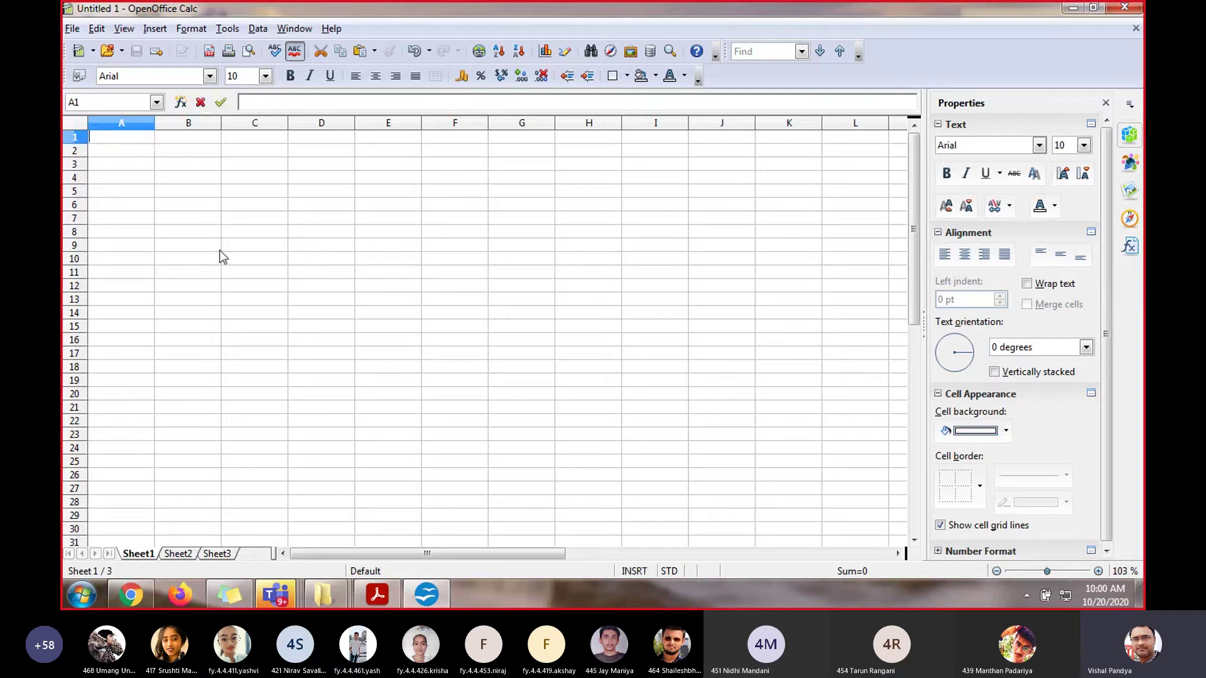
{"action": "type", "text": "Jan"}
{"action": "key", "text": "Return"}
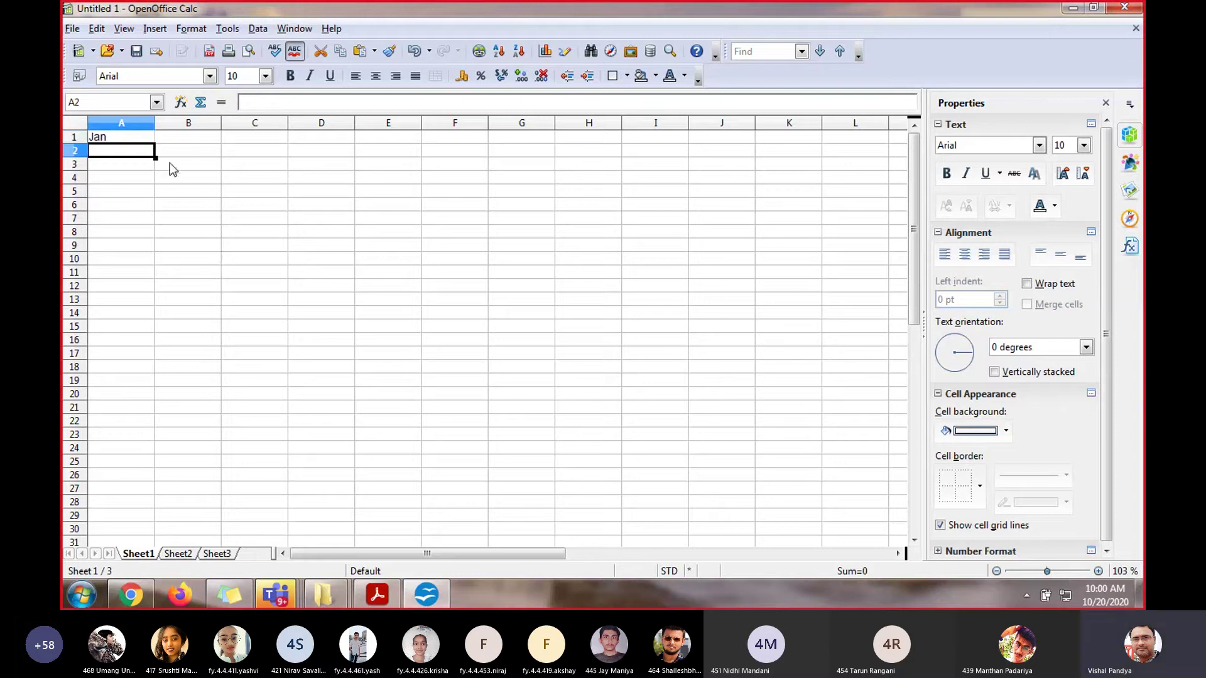
{"action": "left_click", "coordinate": [153, 141]}
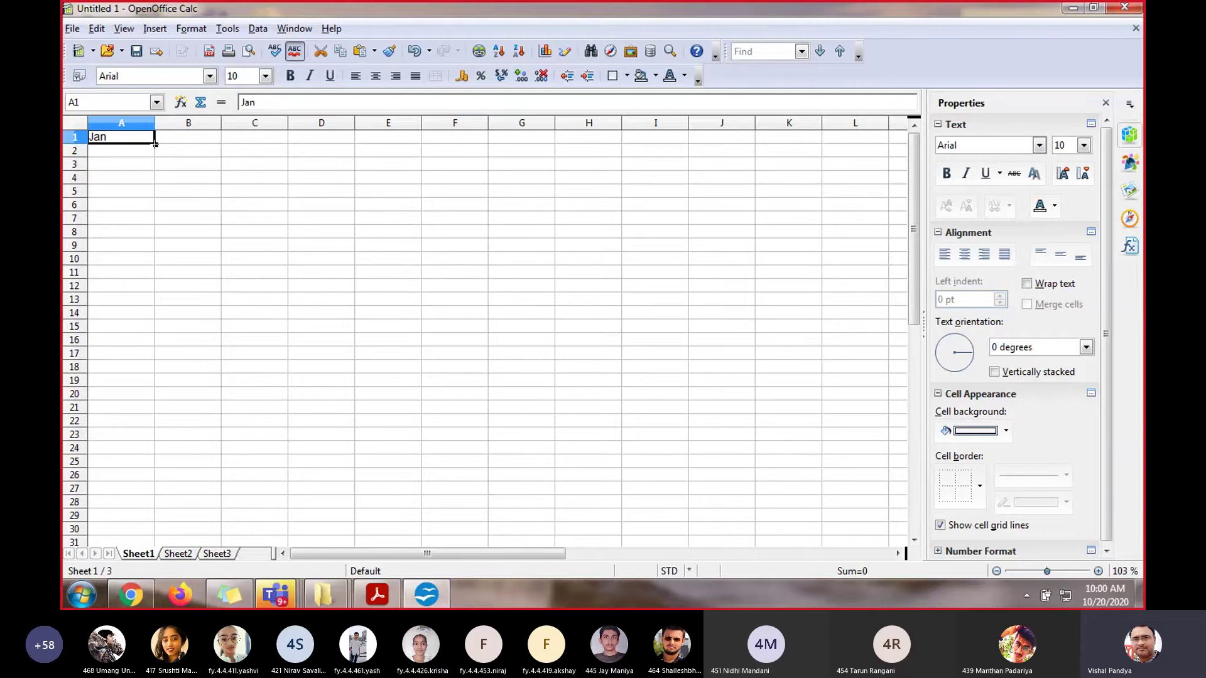
{"action": "left_click_drag", "start_coordinate": [155, 144], "coordinate": [880, 137]}
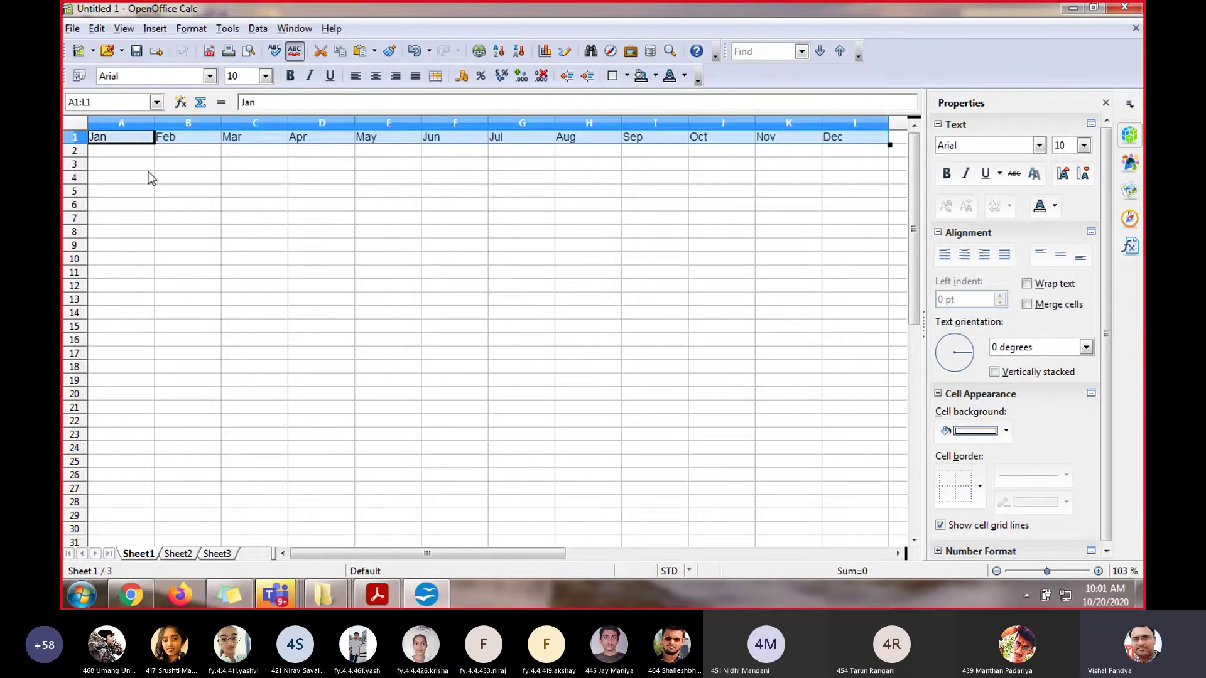
Enter 1, 2 and 3 in cells A2 to A4 and fill the series down to 30 in A31
{"action": "left_click", "coordinate": [150, 178]}
{"action": "left_click", "coordinate": [135, 151]}
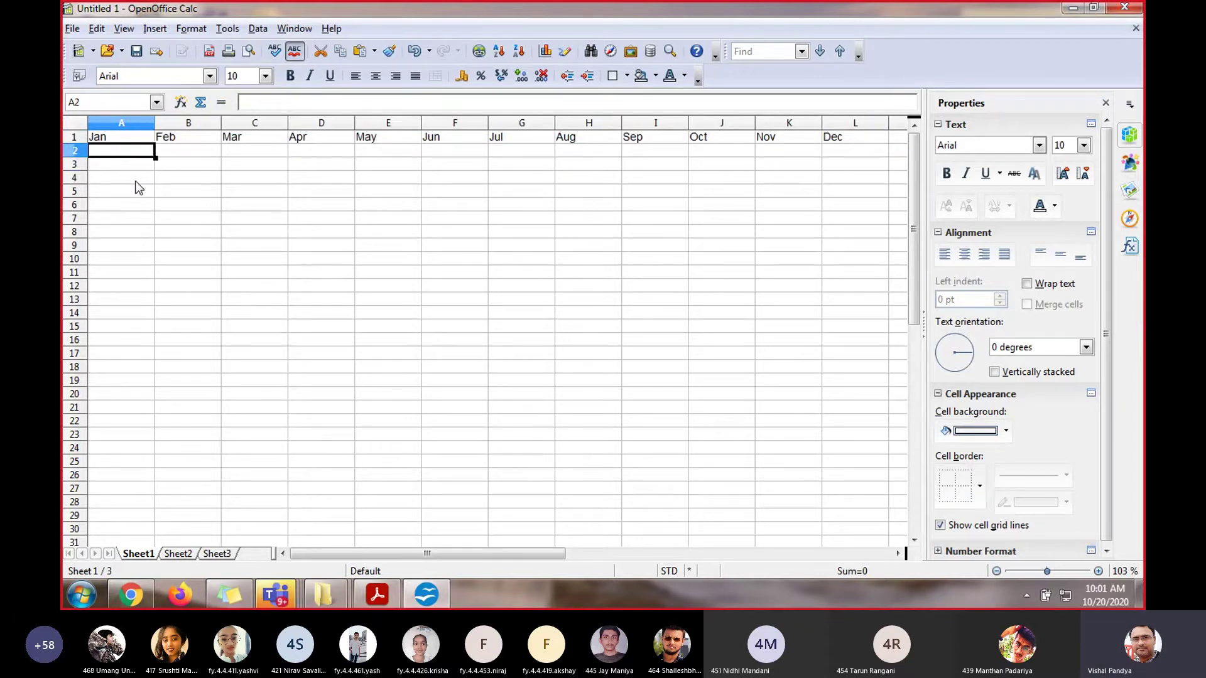
{"action": "type", "text": "1"}
{"action": "key", "text": "Return"}
{"action": "type", "text": "2"}
{"action": "key", "text": "Return"}
{"action": "type", "text": "3"}
{"action": "key", "text": "Return"}
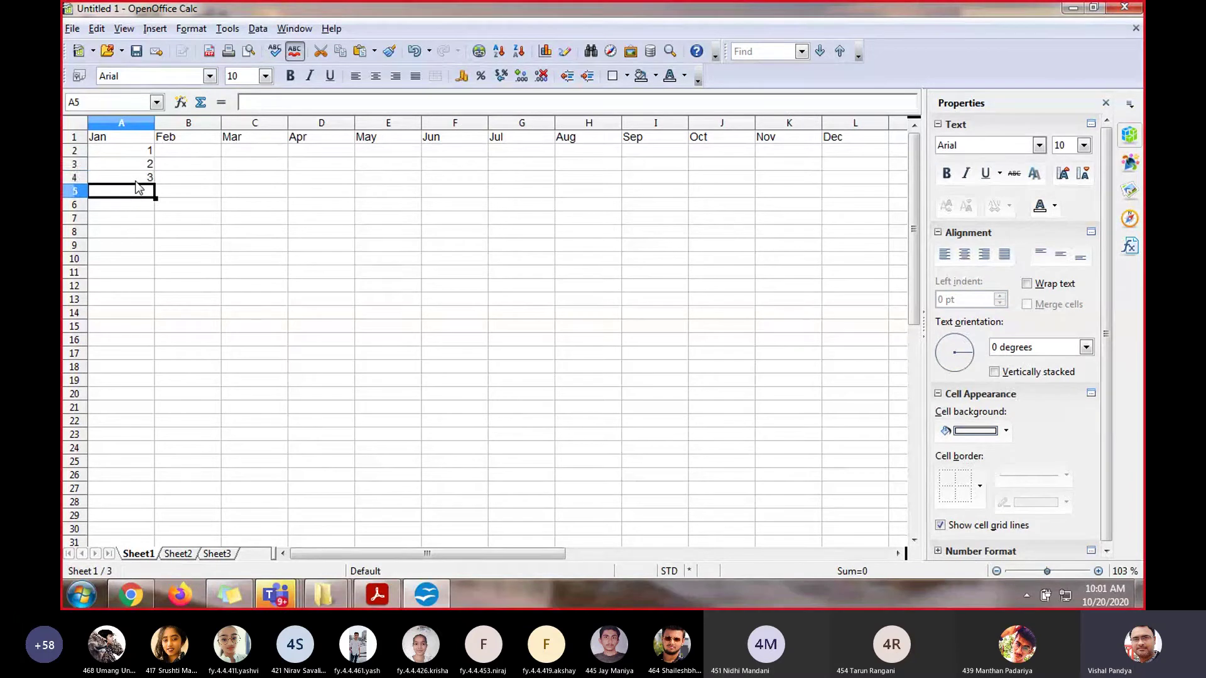
{"action": "left_click", "coordinate": [145, 175]}
{"action": "left_click", "coordinate": [145, 151]}
{"action": "left_click_drag", "start_coordinate": [147, 158], "coordinate": [122, 546]}
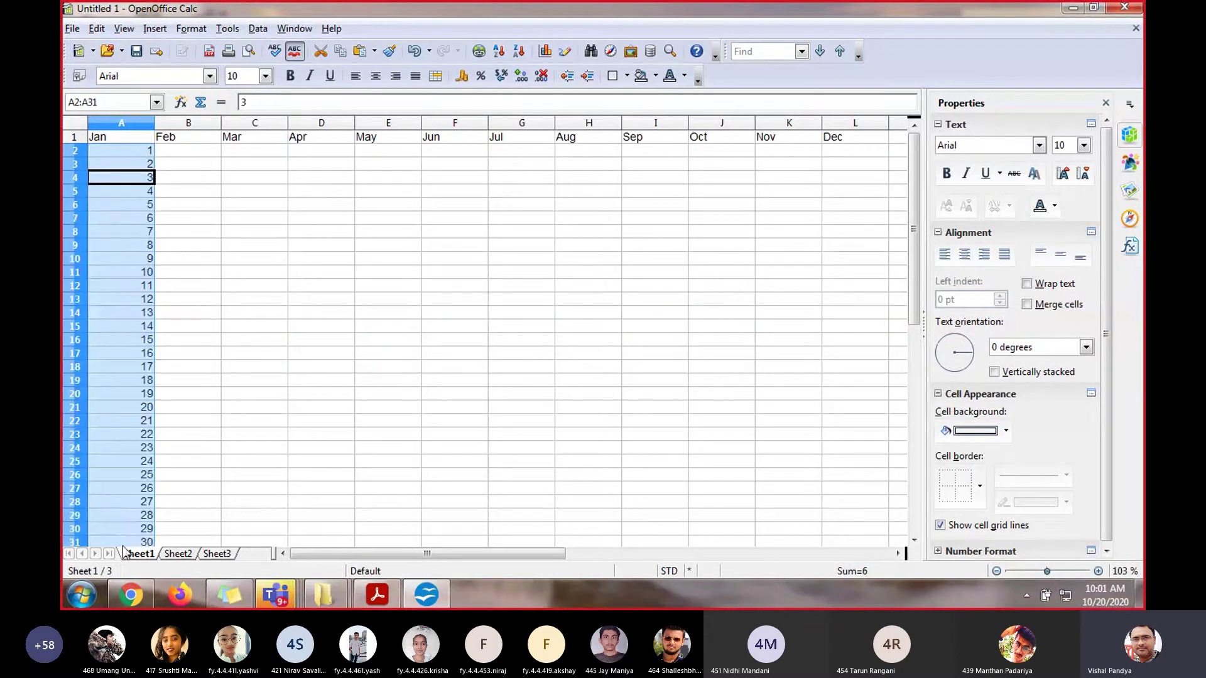
Fill the numbers in A2:A31 across to column K, increasing by one in each column
{"action": "left_click", "coordinate": [262, 303]}
{"action": "left_click", "coordinate": [203, 151]}
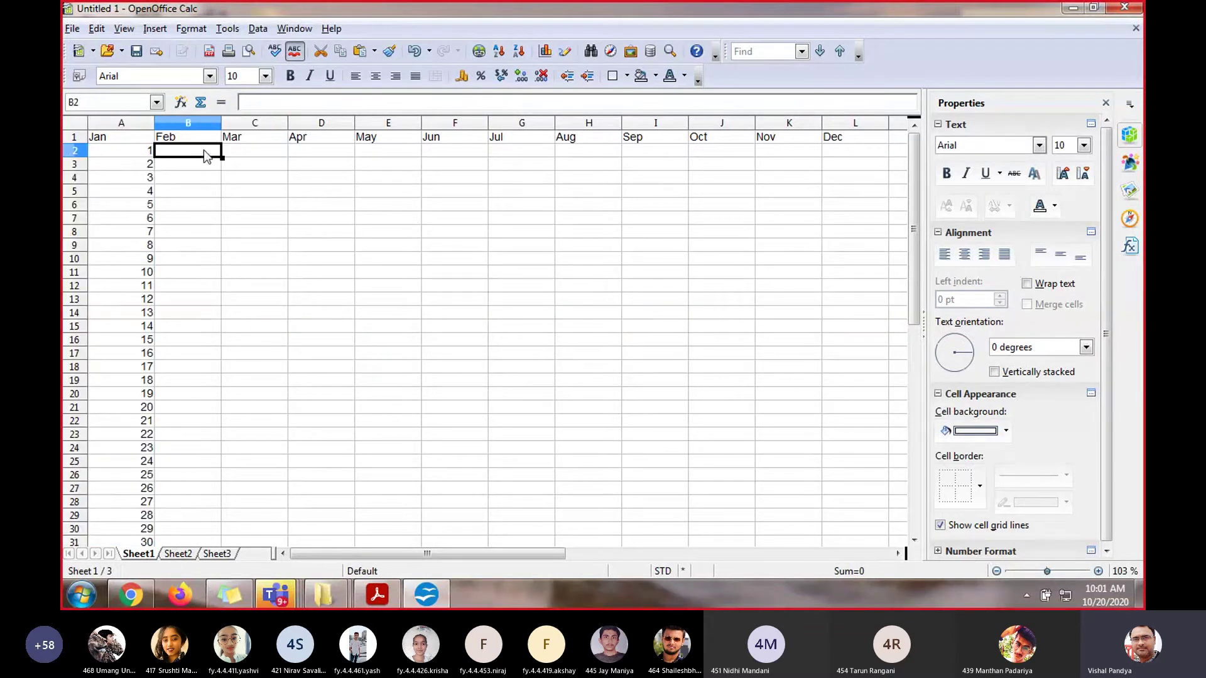
{"action": "left_click", "coordinate": [389, 150]}
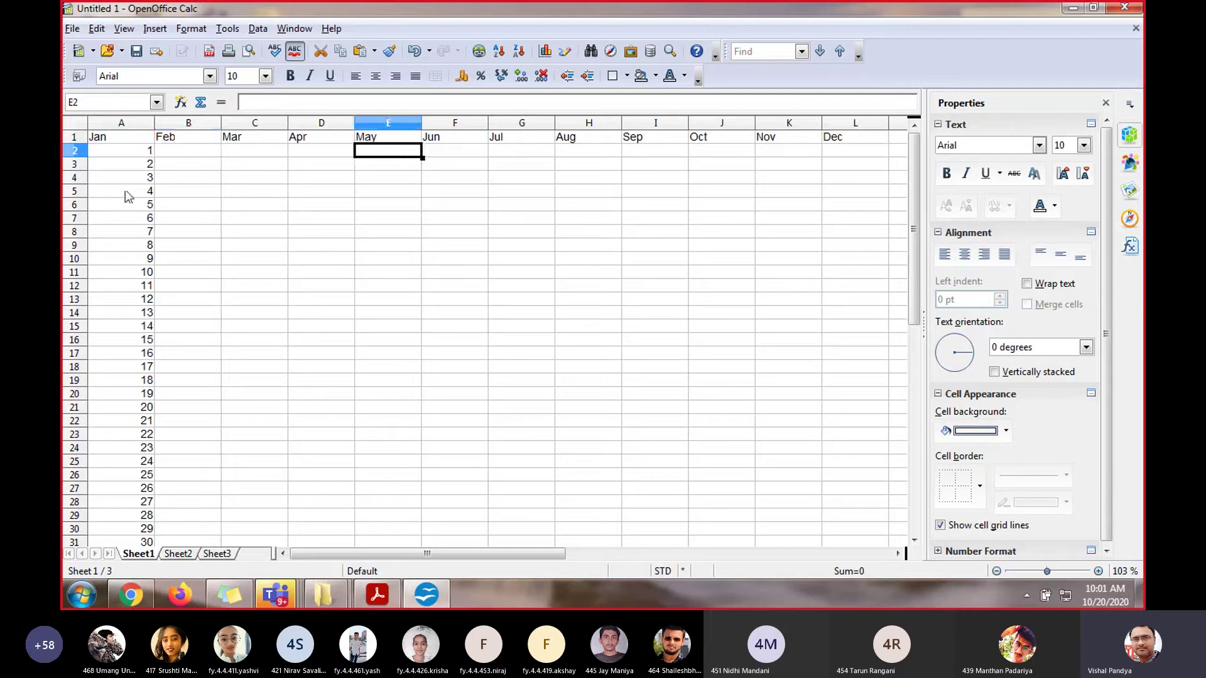
{"action": "left_click", "coordinate": [150, 153]}
{"action": "key", "text": "shift+Down"}
{"action": "key", "text": "shift+Down"}
{"action": "key", "text": "shift+Down"}
{"action": "key", "text": "shift+Down"}
{"action": "key", "text": "shift+Down"}
{"action": "key", "text": "shift+Down"}
{"action": "key", "text": "shift+Down"}
{"action": "key", "text": "shift+Down"}
{"action": "key", "text": "shift+Down"}
{"action": "key", "text": "shift+Down"}
{"action": "key", "text": "shift+Down"}
{"action": "key", "text": "shift+Down"}
{"action": "key", "text": "shift+Down"}
{"action": "key", "text": "shift+Down"}
{"action": "key", "text": "shift+Down"}
{"action": "key", "text": "shift+Down"}
{"action": "key", "text": "shift+Down"}
{"action": "key", "text": "shift+Down"}
{"action": "key", "text": "shift+Down"}
{"action": "key", "text": "shift+Down"}
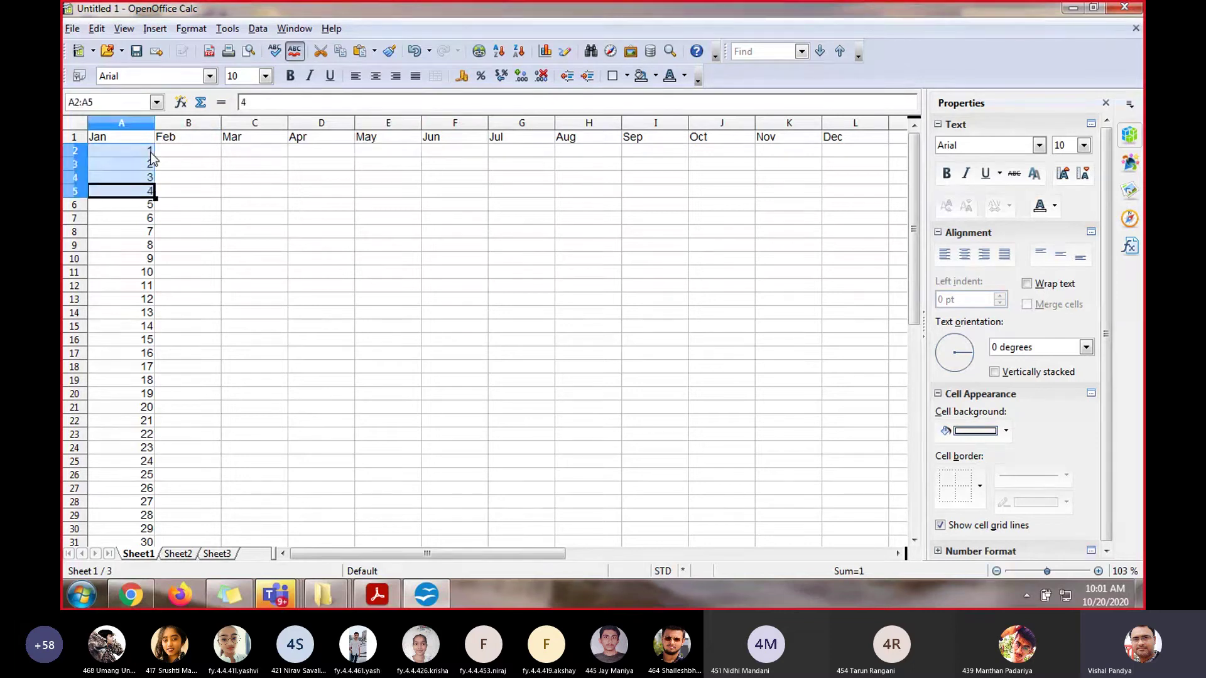
{"action": "key", "text": "shift+Up"}
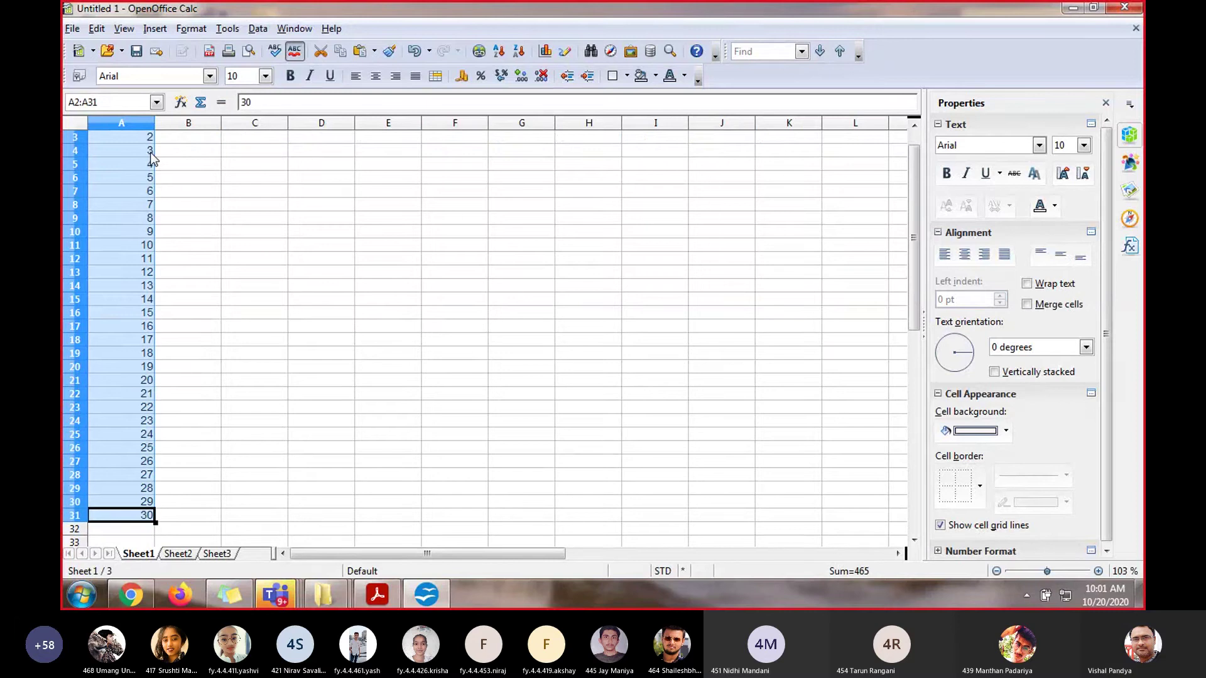
{"action": "left_click_drag", "start_coordinate": [155, 522], "coordinate": [221, 522]}
{"action": "left_click_drag", "start_coordinate": [222, 523], "coordinate": [797, 503]}
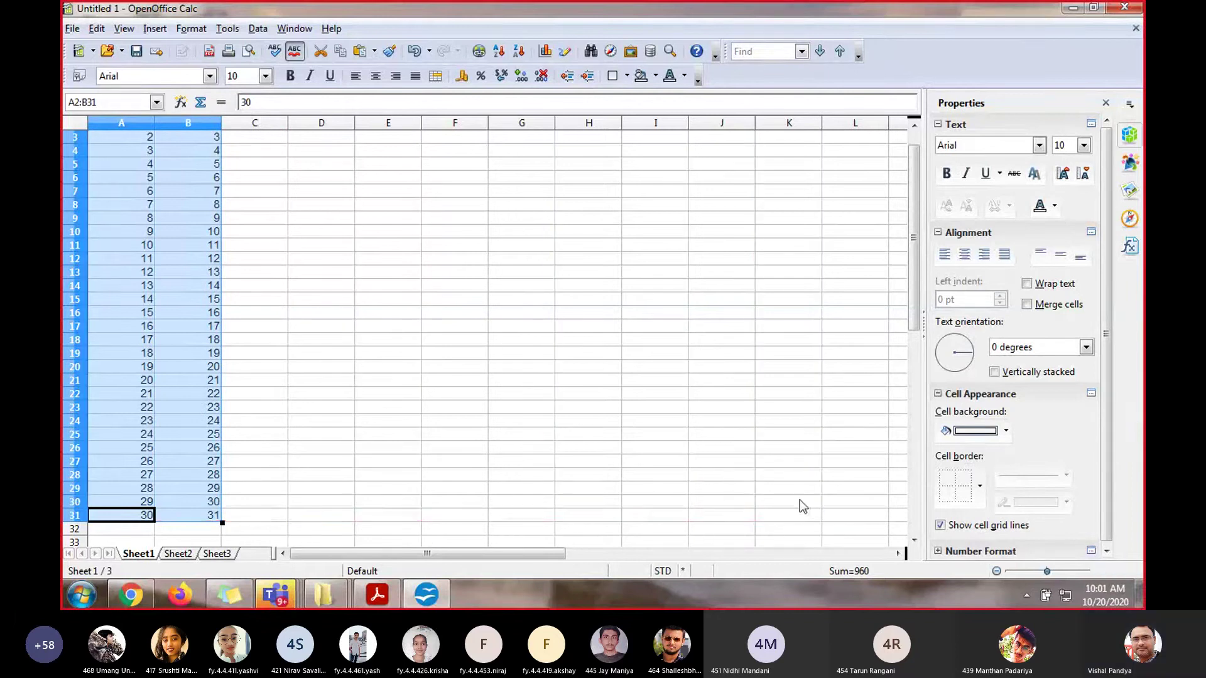
{"action": "left_click", "coordinate": [300, 371]}
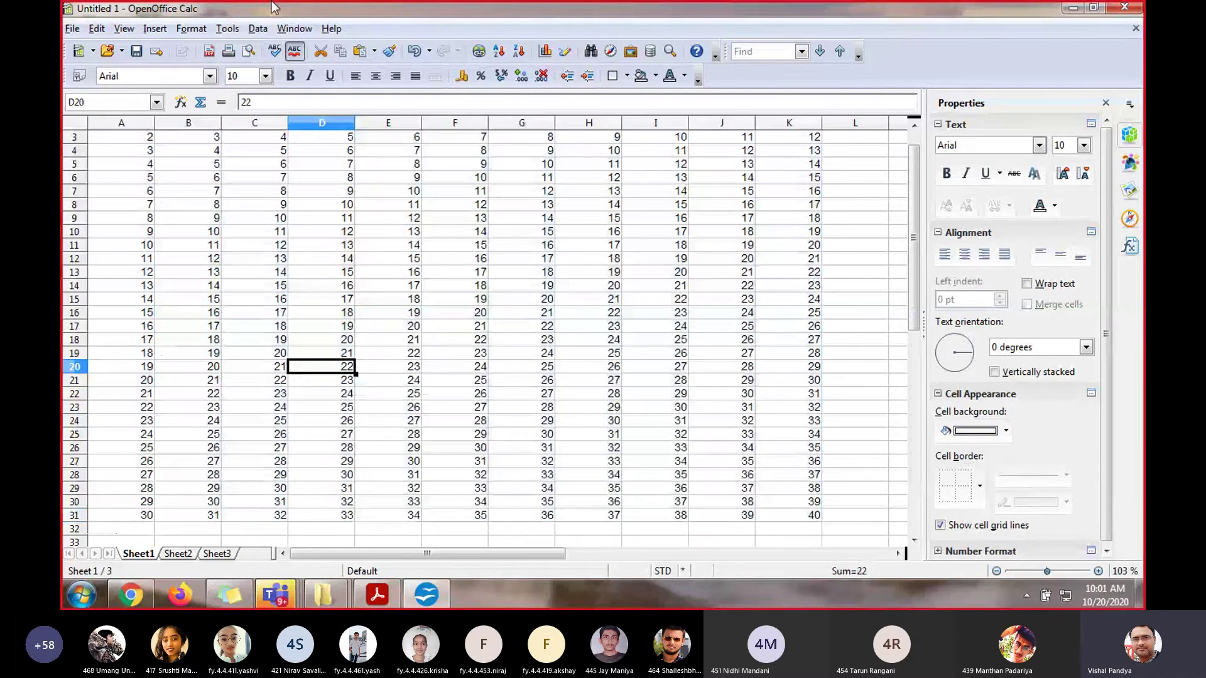
Examine how the month table splits across printed pages in the page preview, then return to the sheet
{"action": "scroll", "coordinate": [66, 276], "scroll_direction": "up", "scroll_amount": 1}
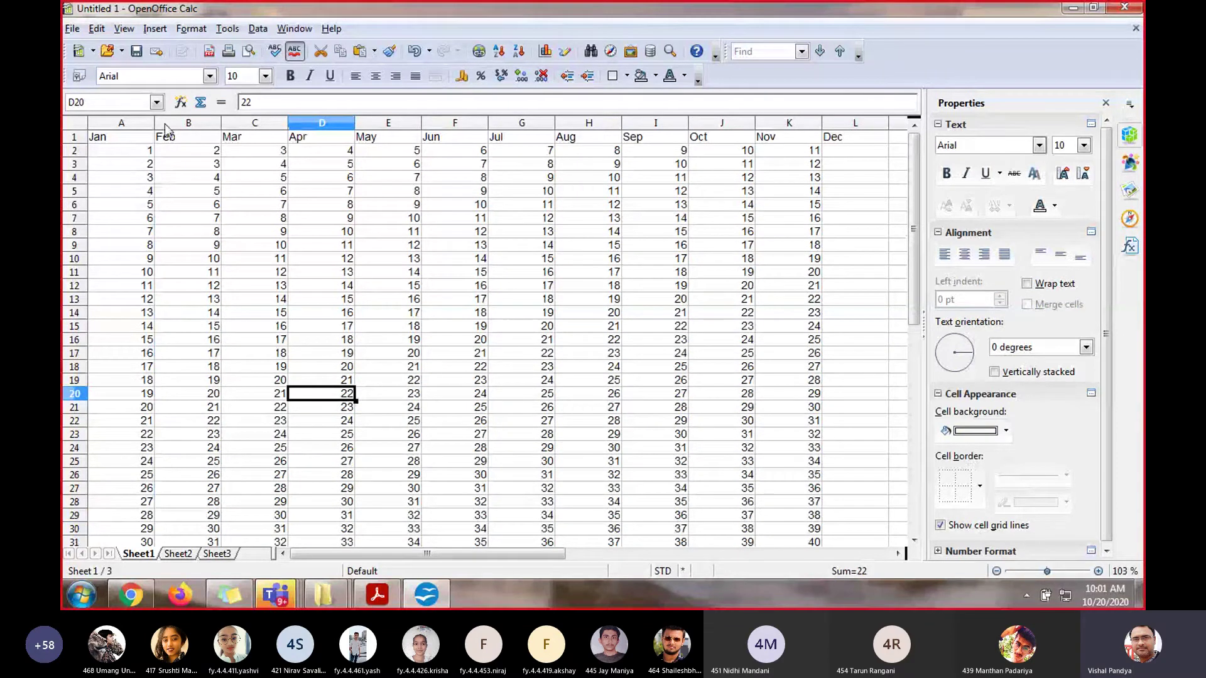
{"action": "left_click", "coordinate": [72, 29]}
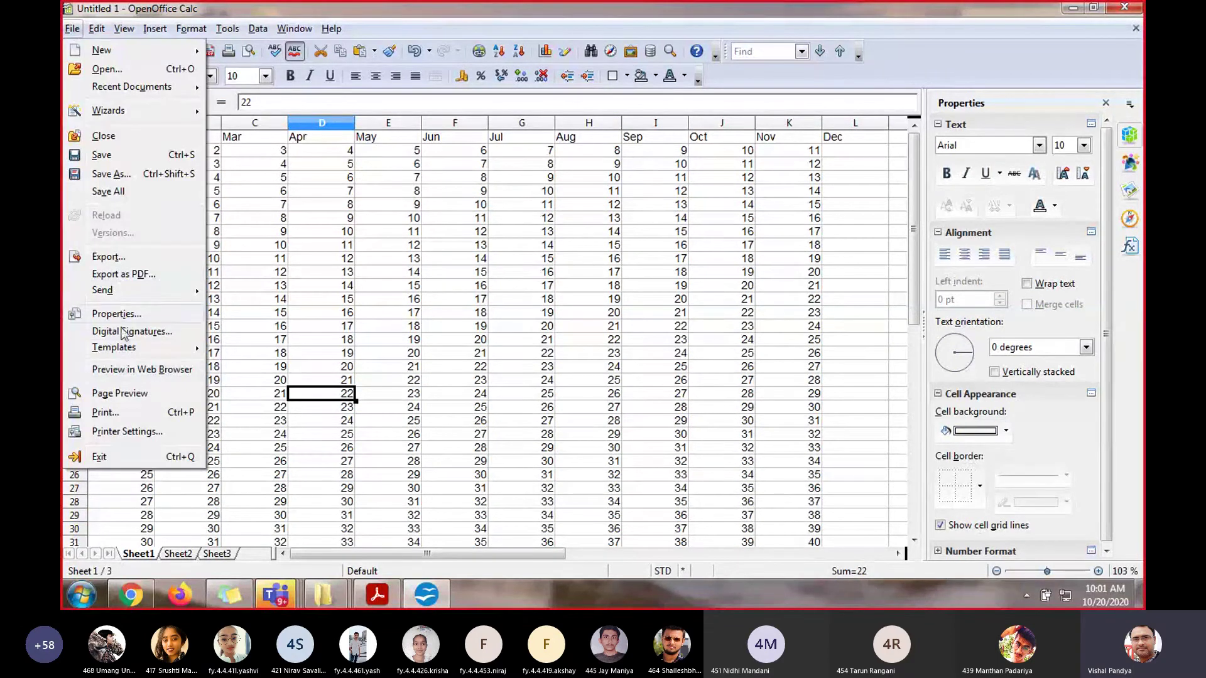
{"action": "left_click", "coordinate": [130, 396]}
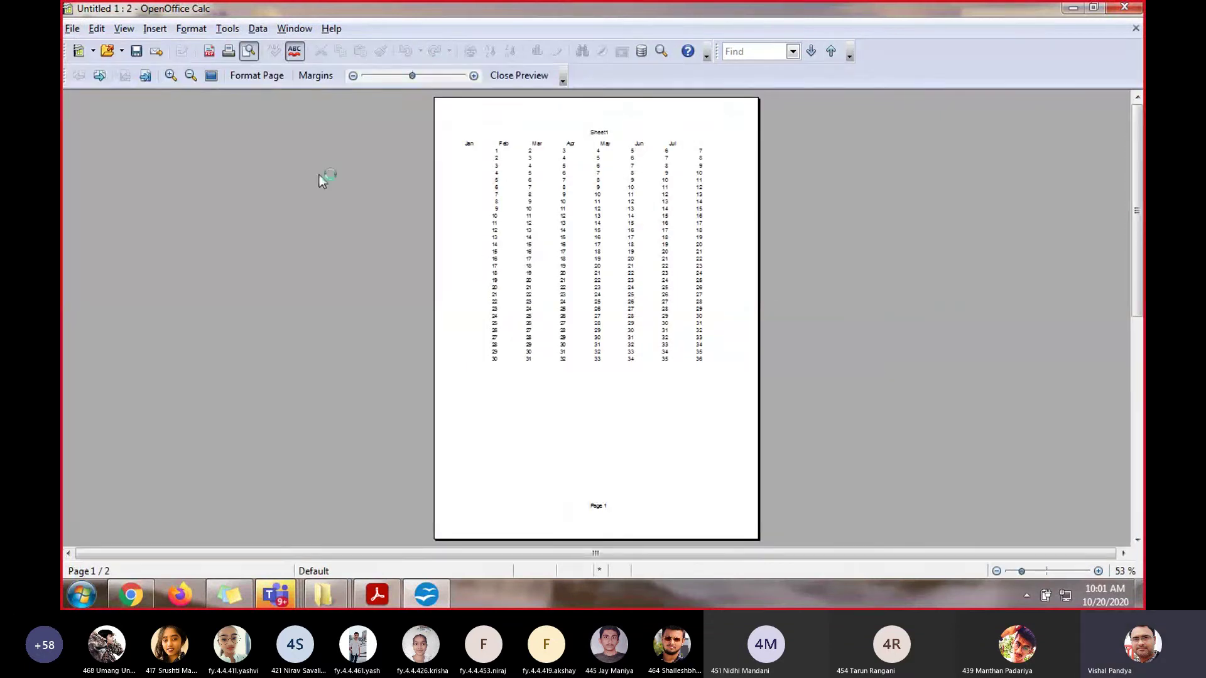
{"action": "left_click", "coordinate": [171, 77]}
{"action": "left_click", "coordinate": [172, 80]}
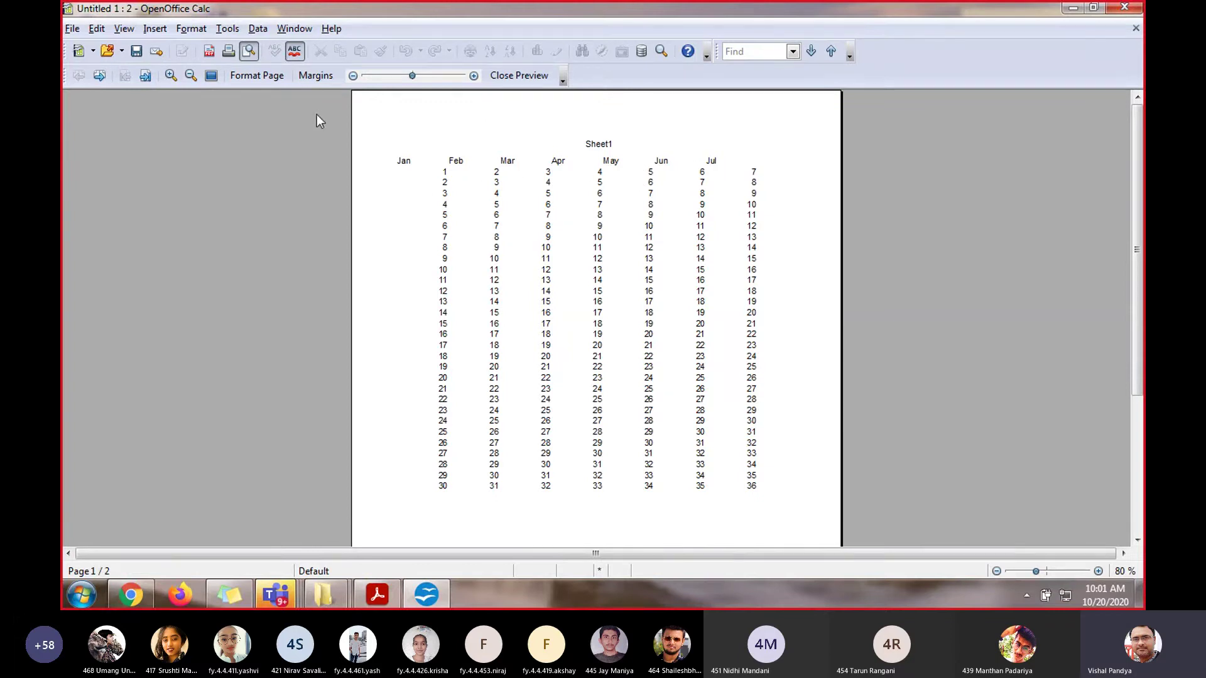
{"action": "left_click", "coordinate": [170, 76]}
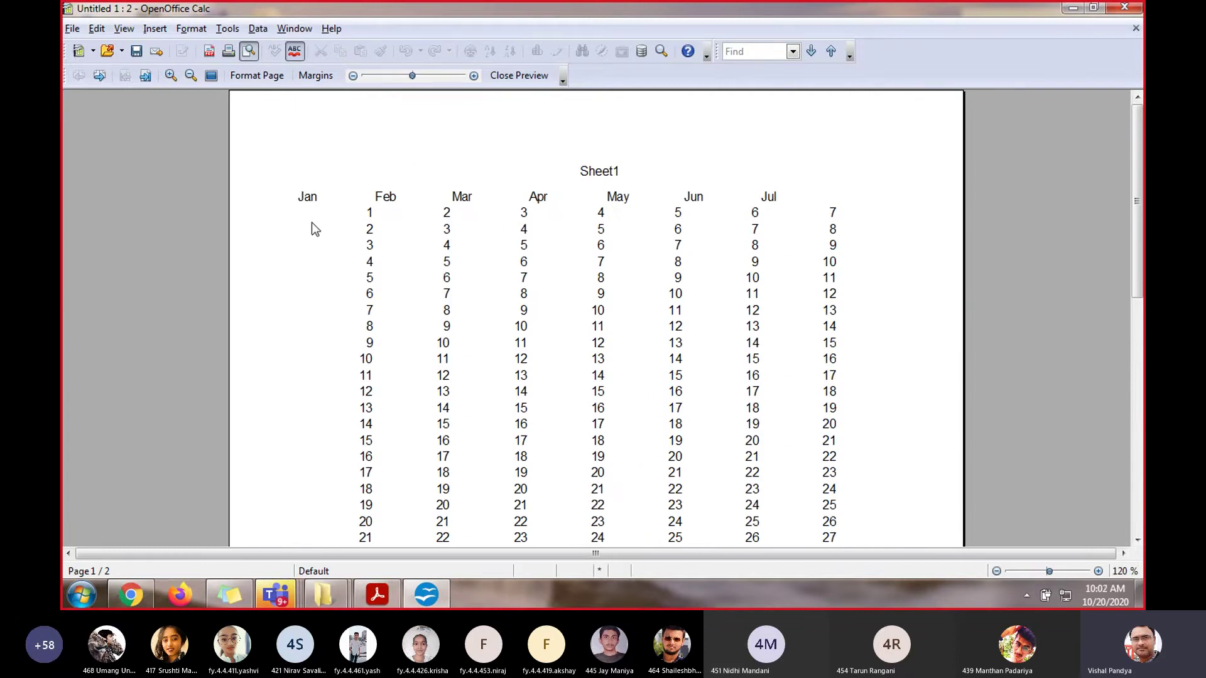
{"action": "left_click", "coordinate": [515, 77]}
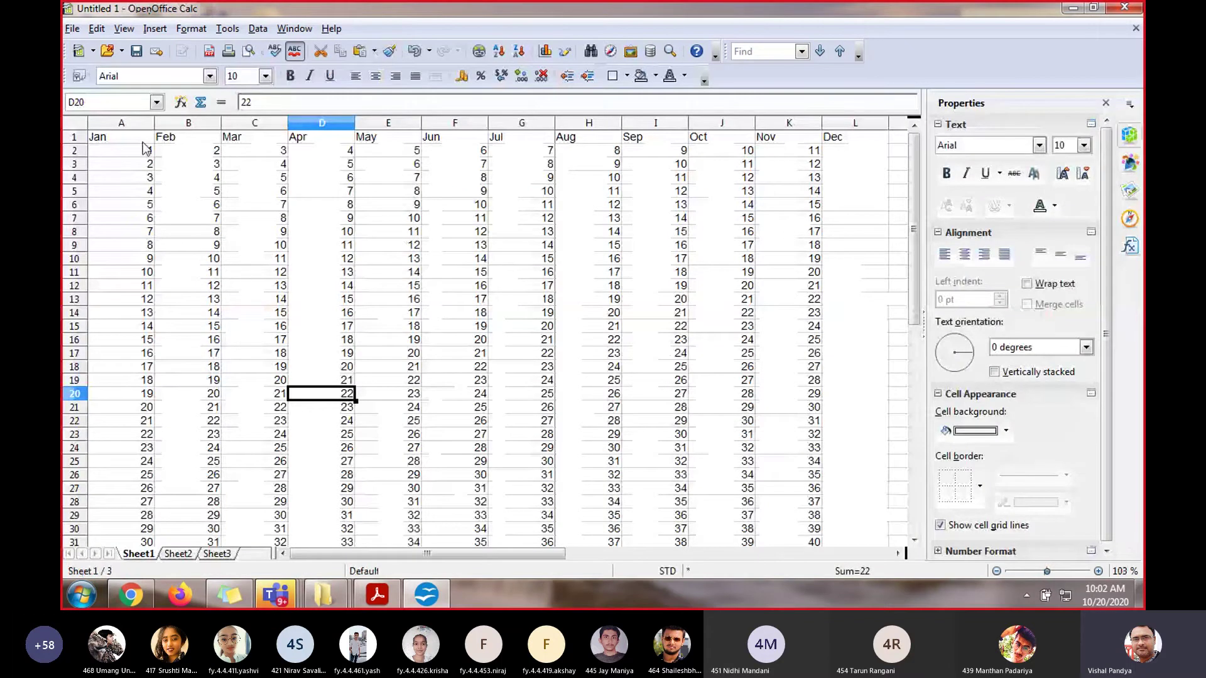
Apply outer borders and all inner grid lines to the month table in A1:L31
{"action": "key", "text": "ctrl+a"}
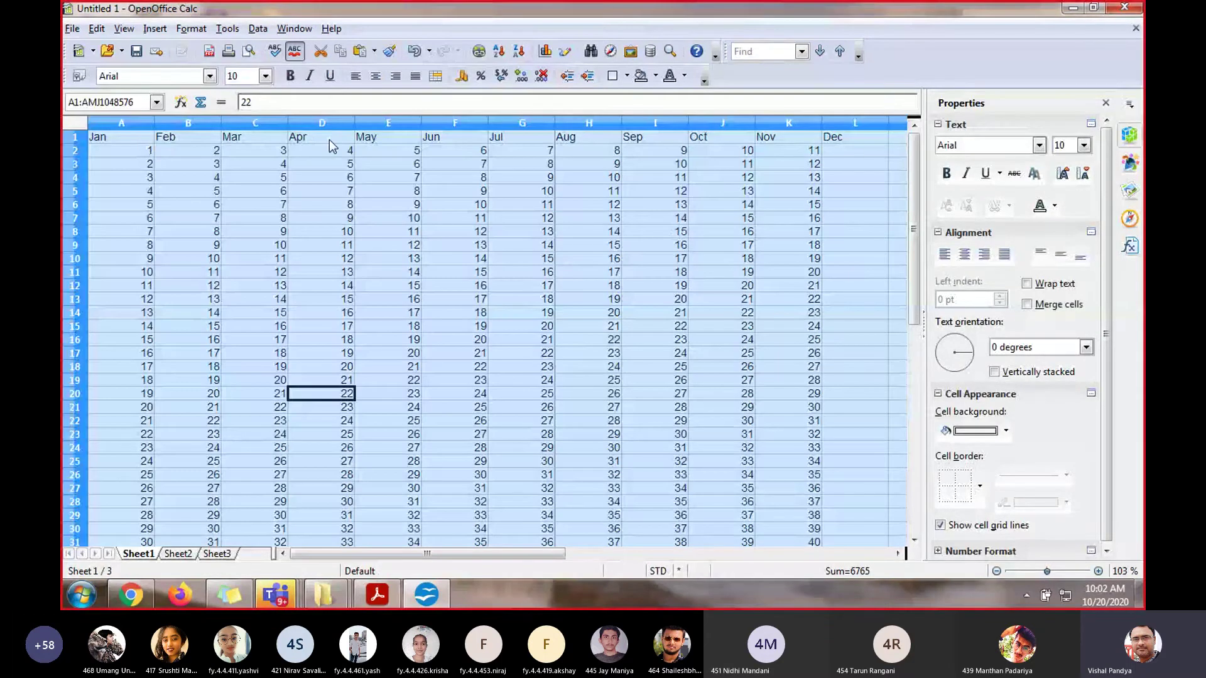
{"action": "left_click", "coordinate": [330, 140]}
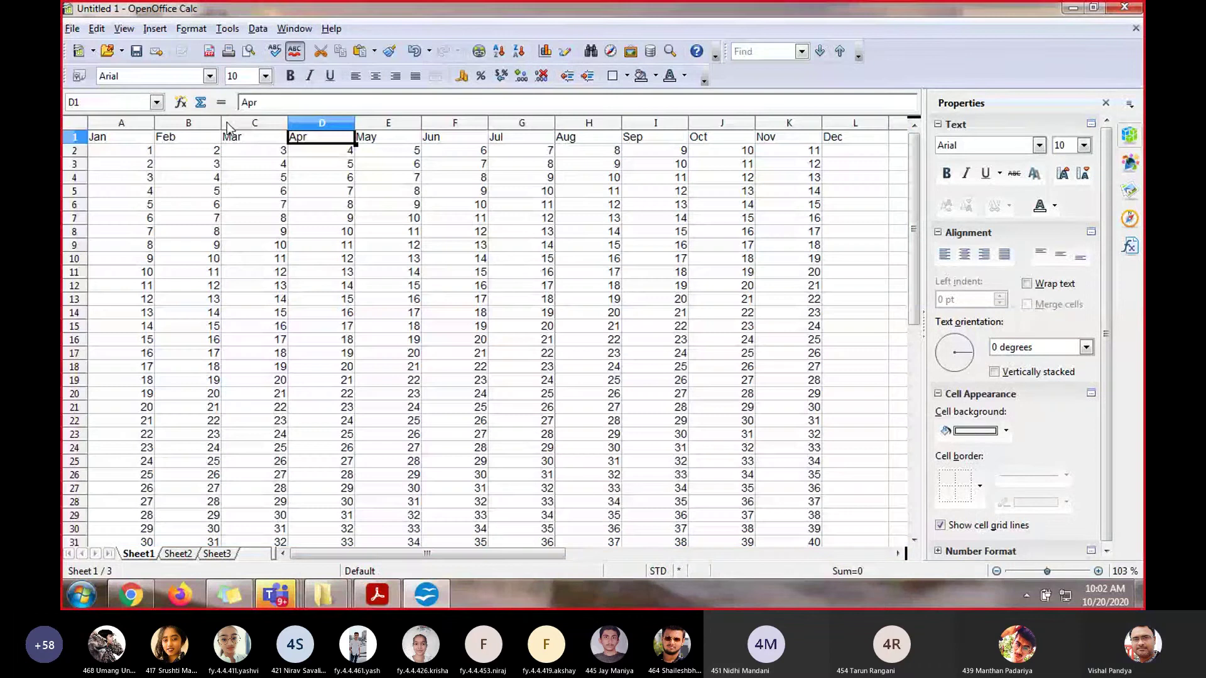
{"action": "left_click", "coordinate": [145, 142]}
{"action": "key", "text": "shift+Right"}
{"action": "key", "text": "shift+Right"}
{"action": "key", "text": "shift+Right"}
{"action": "key", "text": "shift+Right"}
{"action": "key", "text": "shift+Right"}
{"action": "key", "text": "shift+Right"}
{"action": "key", "text": "shift+Right"}
{"action": "key", "text": "shift+Right"}
{"action": "key", "text": "shift+Right"}
{"action": "key", "text": "shift+Right"}
{"action": "key", "text": "shift+Right"}
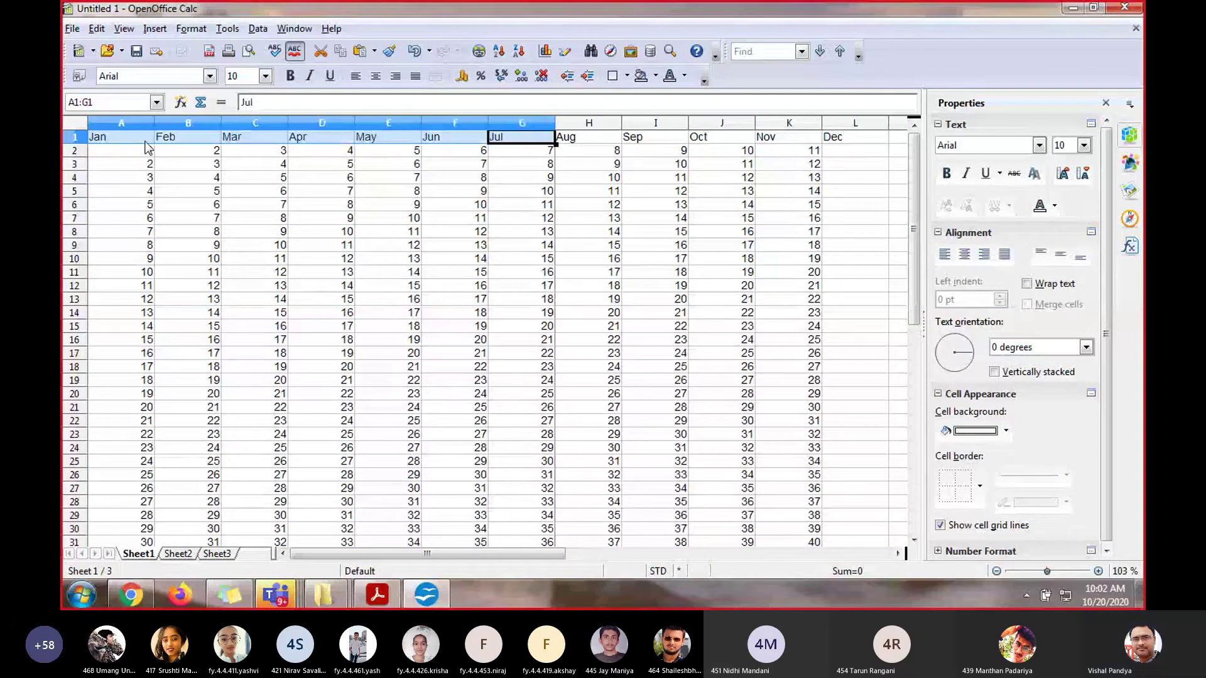
{"action": "key", "text": "shift+Down"}
{"action": "key", "text": "shift+Down"}
{"action": "key", "text": "shift+Down"}
{"action": "key", "text": "shift+Down"}
{"action": "key", "text": "shift+Down"}
{"action": "key", "text": "shift+Down"}
{"action": "key", "text": "shift+Down"}
{"action": "key", "text": "shift+Down"}
{"action": "key", "text": "shift+Down"}
{"action": "key", "text": "shift+Down"}
{"action": "key", "text": "shift+Down"}
{"action": "key", "text": "shift+Down"}
{"action": "key", "text": "shift+Down"}
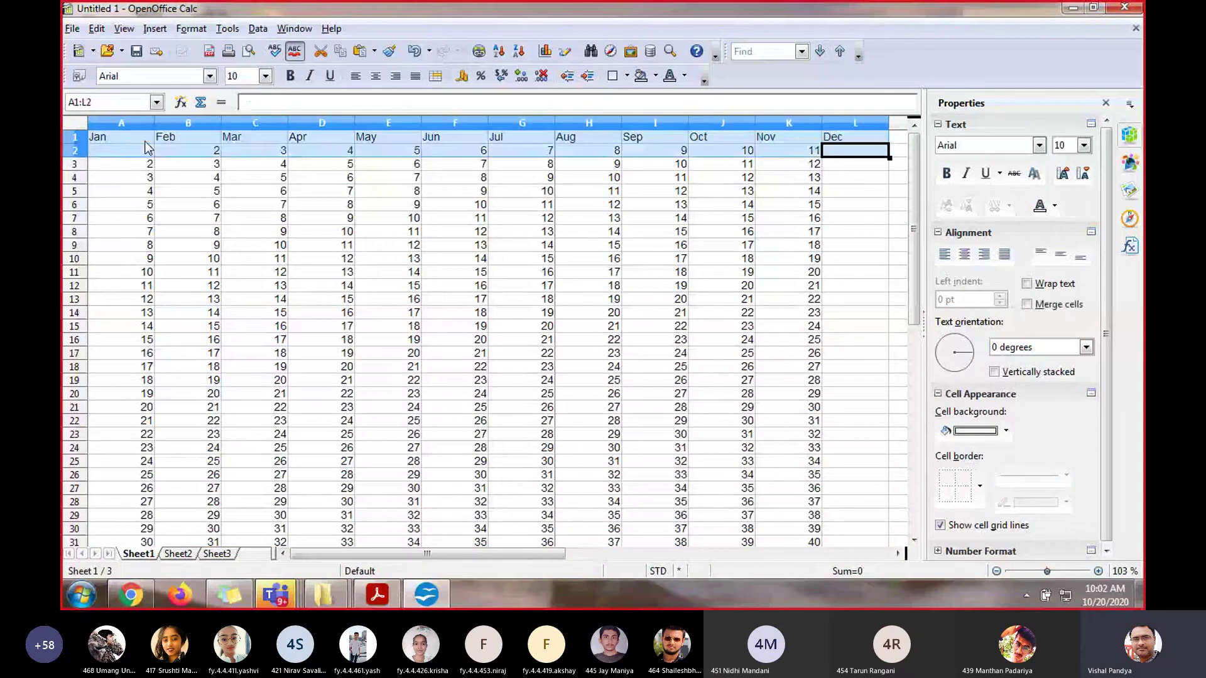
{"action": "key", "text": "shift+Down"}
{"action": "key", "text": "shift+Down"}
{"action": "key", "text": "shift+Down"}
{"action": "key", "text": "shift+Down"}
{"action": "key", "text": "shift+Down"}
{"action": "key", "text": "shift+Down"}
{"action": "key", "text": "shift+Down"}
{"action": "key", "text": "shift+Down"}
{"action": "key", "text": "shift+Down"}
{"action": "key", "text": "shift+Down"}
{"action": "key", "text": "shift+Down"}
{"action": "key", "text": "shift+Down"}
{"action": "key", "text": "shift+Down"}
{"action": "key", "text": "shift+Down"}
{"action": "key", "text": "shift+Down"}
{"action": "key", "text": "shift+Down"}
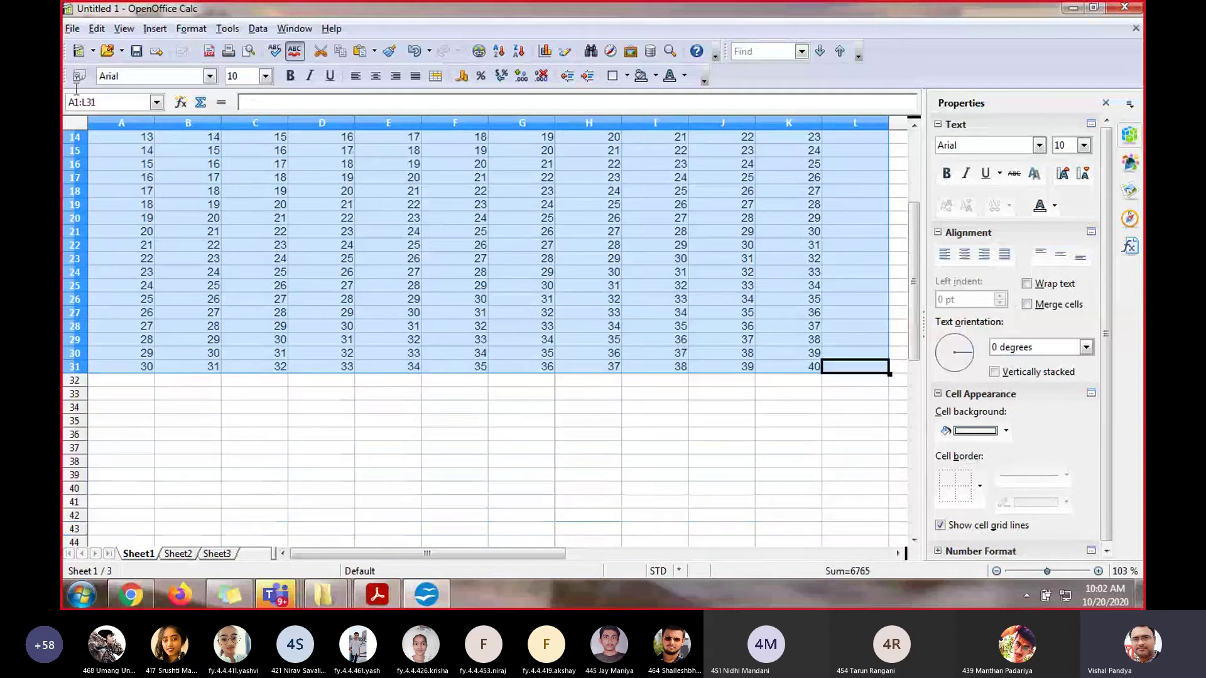
{"action": "left_click", "coordinate": [626, 76]}
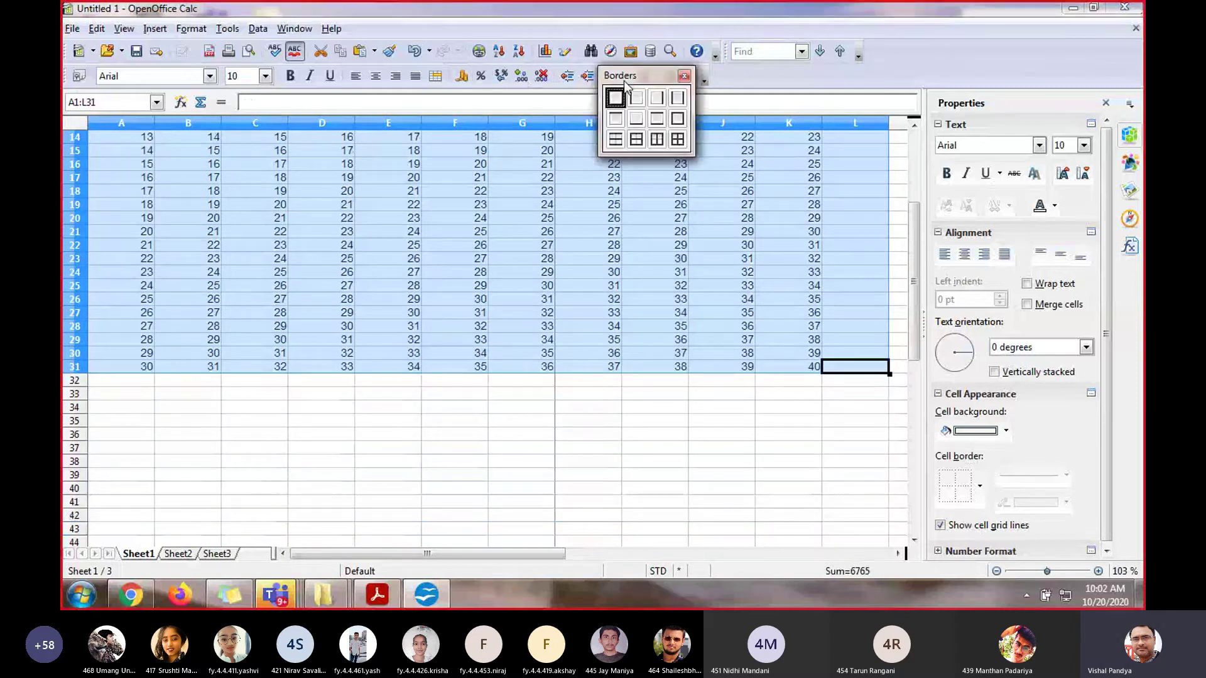
{"action": "left_click", "coordinate": [678, 140]}
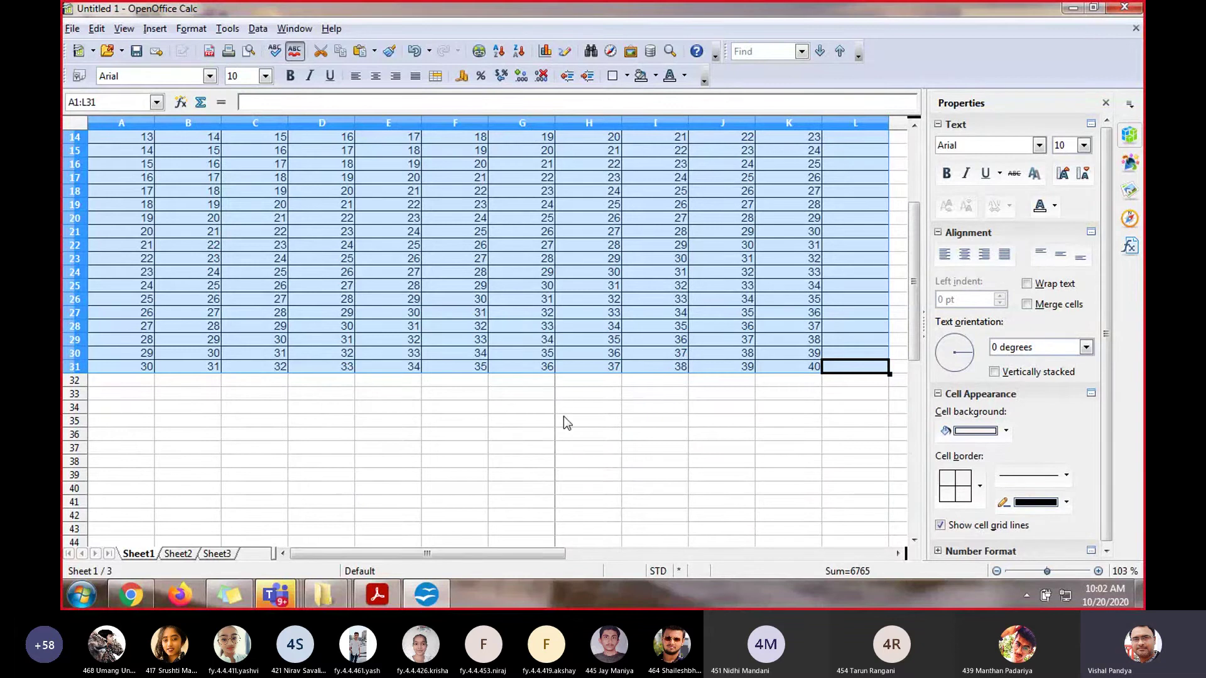
Examine where the automatic page-break lines fall on the sheet in and below the month table
{"action": "scroll", "coordinate": [521, 448], "scroll_direction": "down", "scroll_amount": 6}
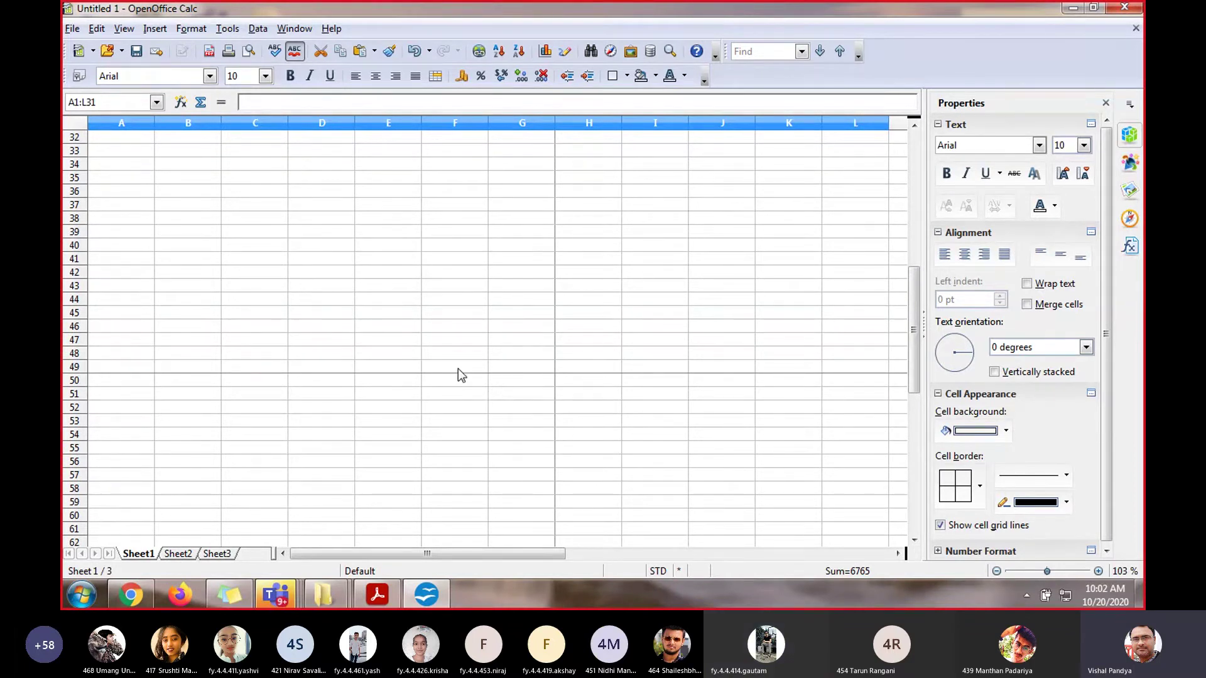
{"action": "scroll", "coordinate": [460, 375], "scroll_direction": "up", "scroll_amount": 6}
{"action": "scroll", "coordinate": [462, 378], "scroll_direction": "up", "scroll_amount": 4}
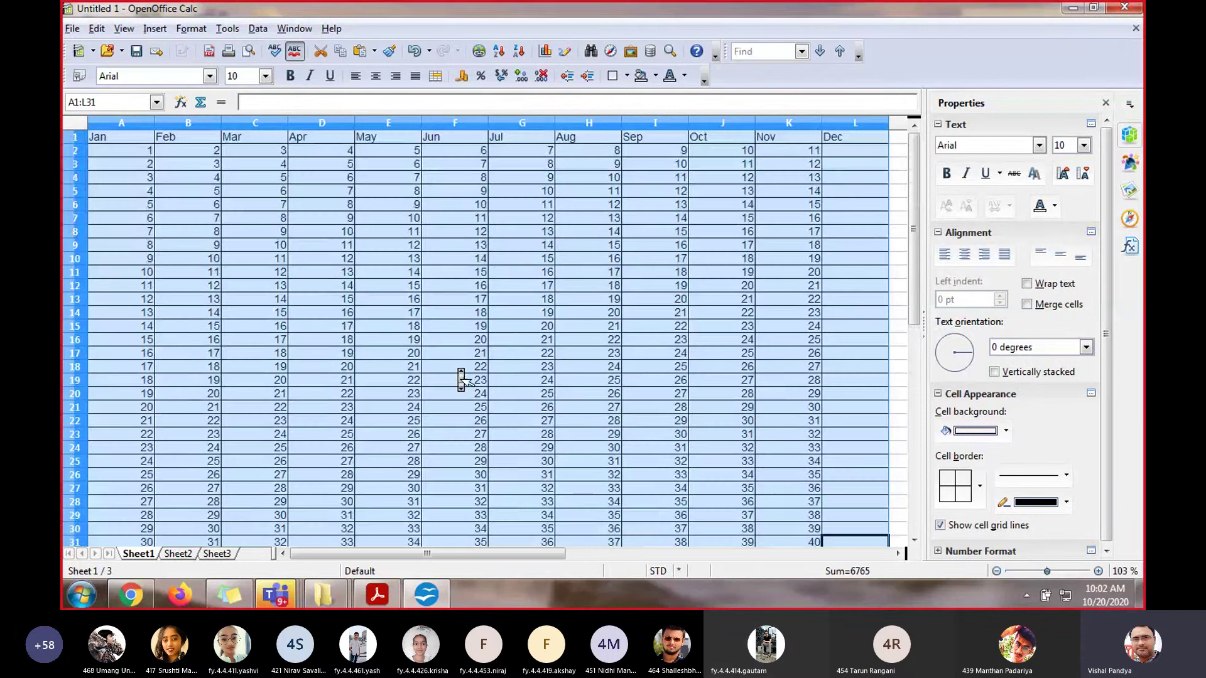
{"action": "scroll", "coordinate": [461, 379], "scroll_direction": "down", "scroll_amount": 4}
{"action": "scroll", "coordinate": [463, 377], "scroll_direction": "up", "scroll_amount": 4}
{"action": "left_click", "coordinate": [512, 314]}
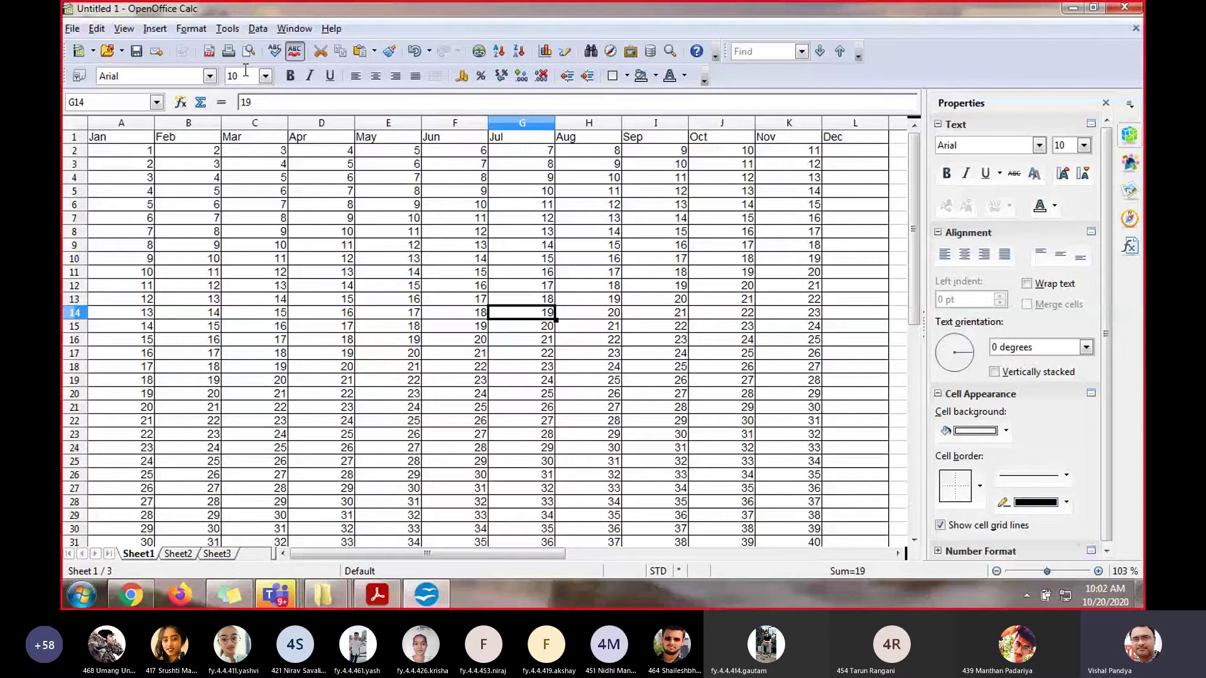
Examine the bordered month table at higher zoom in the page preview down to the page footer, then return to the sheet
{"action": "left_click", "coordinate": [79, 30]}
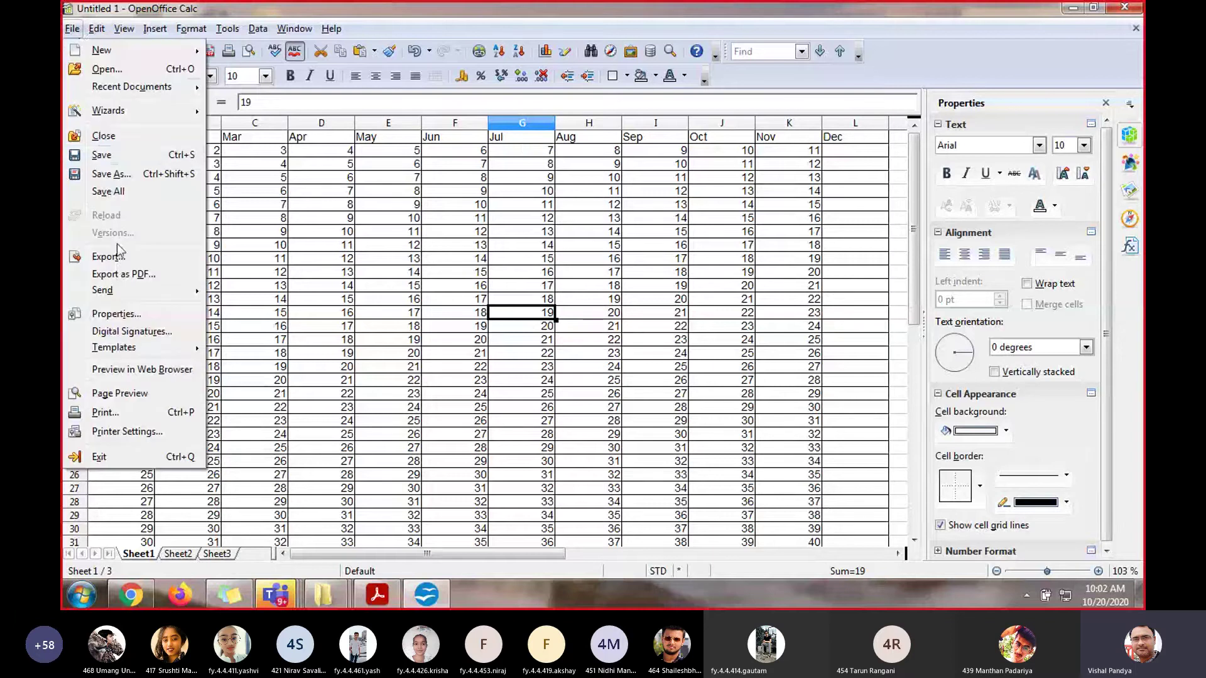
{"action": "left_click", "coordinate": [134, 396]}
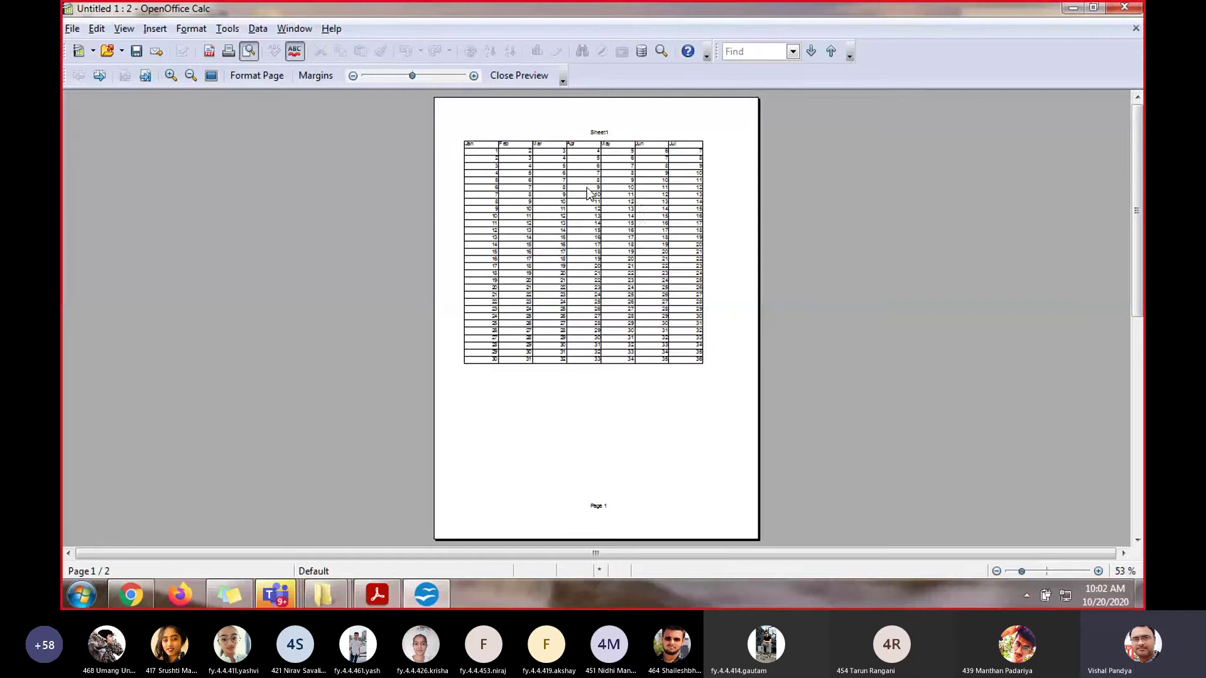
{"action": "left_click", "coordinate": [170, 76]}
{"action": "left_click", "coordinate": [169, 76]}
{"action": "left_click", "coordinate": [170, 76]}
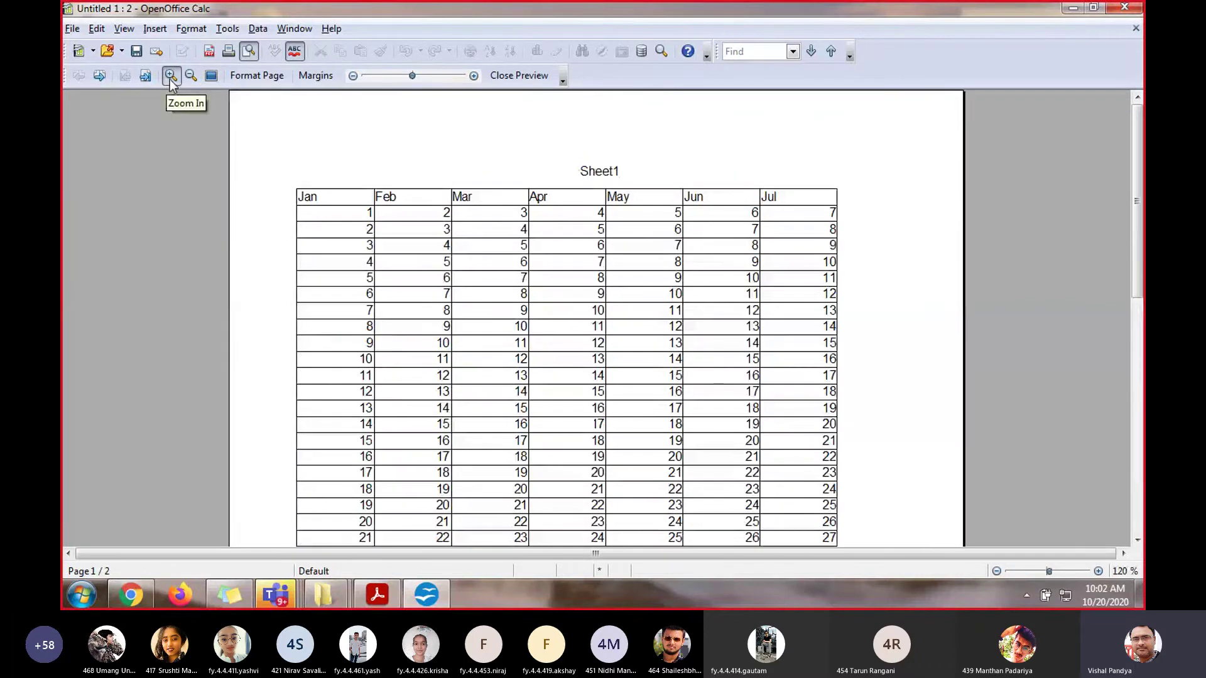
{"action": "scroll", "coordinate": [518, 155], "scroll_direction": "down", "scroll_amount": 5}
{"action": "scroll", "coordinate": [518, 155], "scroll_direction": "up", "scroll_amount": 5}
{"action": "left_click_drag", "start_coordinate": [1139, 190], "coordinate": [1138, 436]}
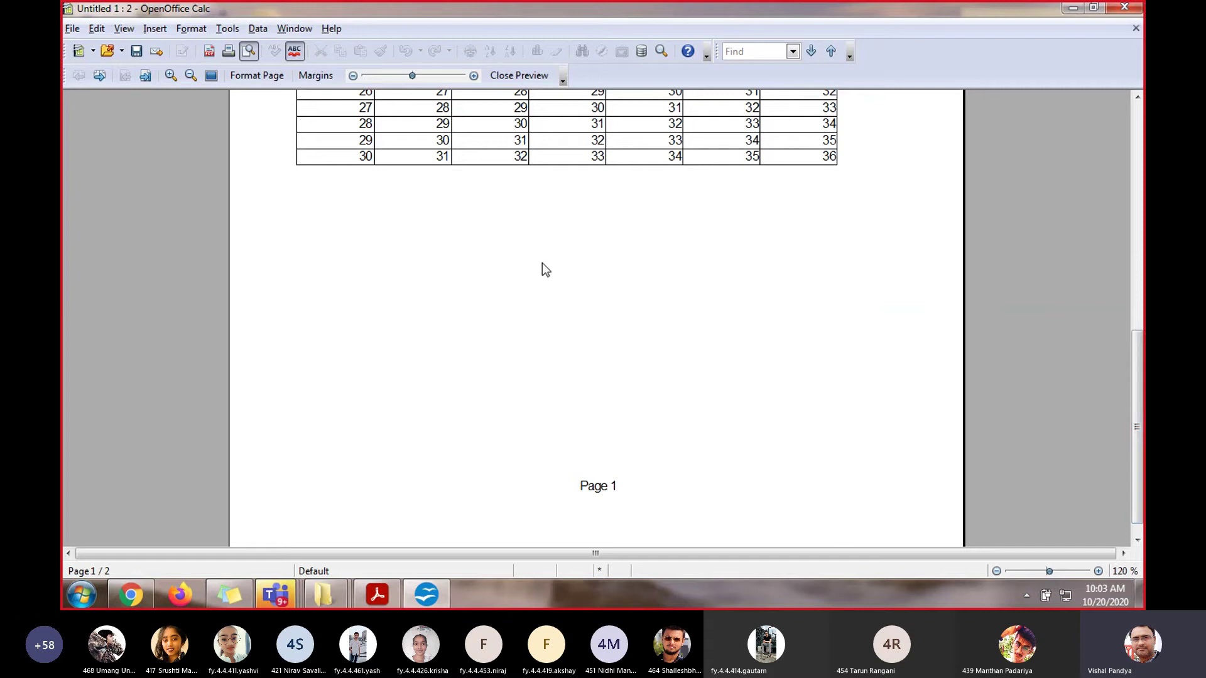
{"action": "left_click", "coordinate": [513, 84]}
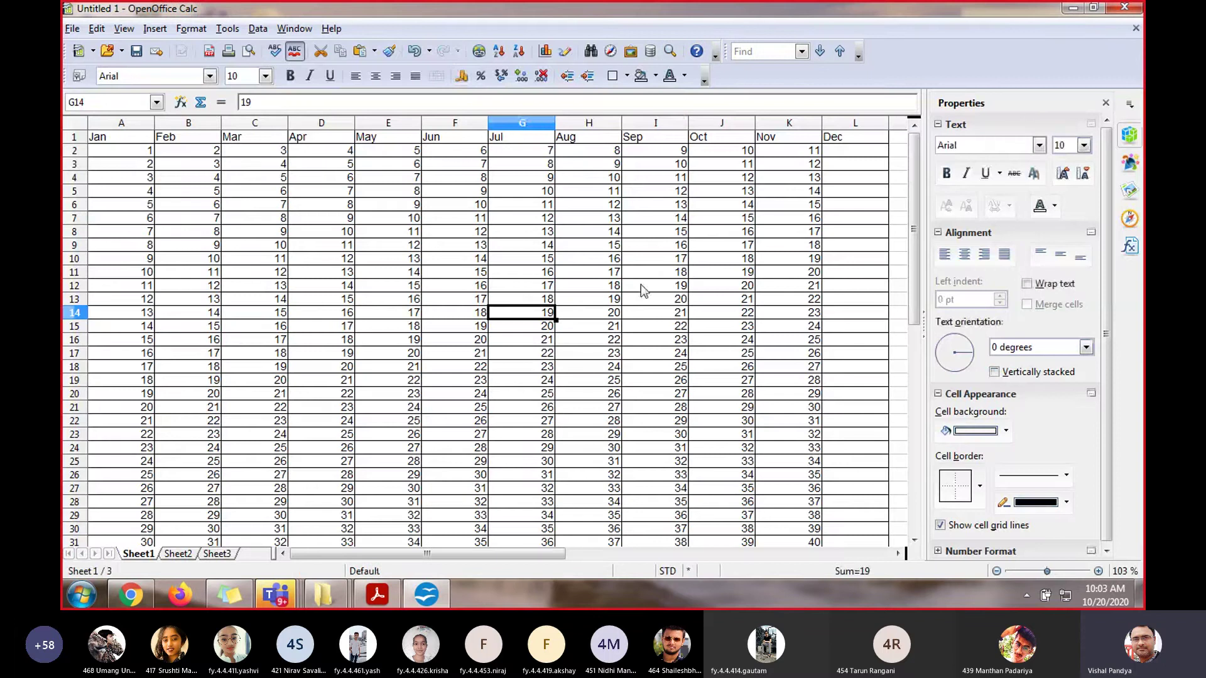
Extend the number series in columns A and G from row 31 down to row 52
{"action": "left_click_drag", "start_coordinate": [915, 214], "coordinate": [914, 364]}
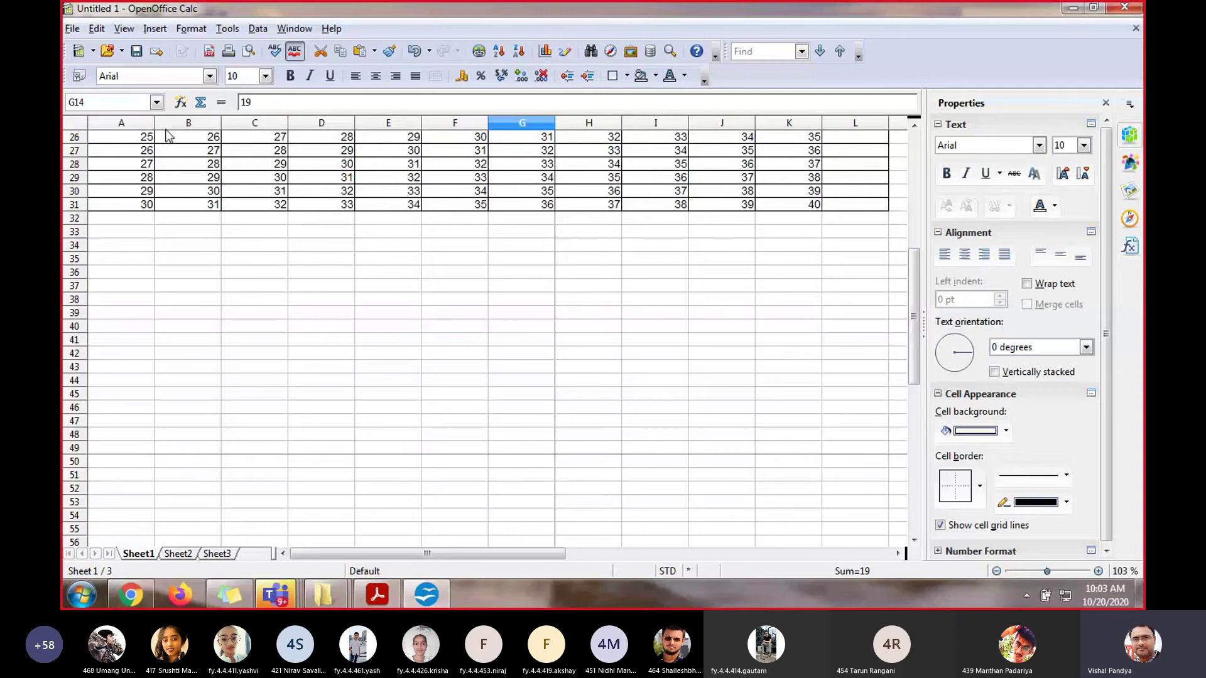
{"action": "left_click", "coordinate": [147, 206]}
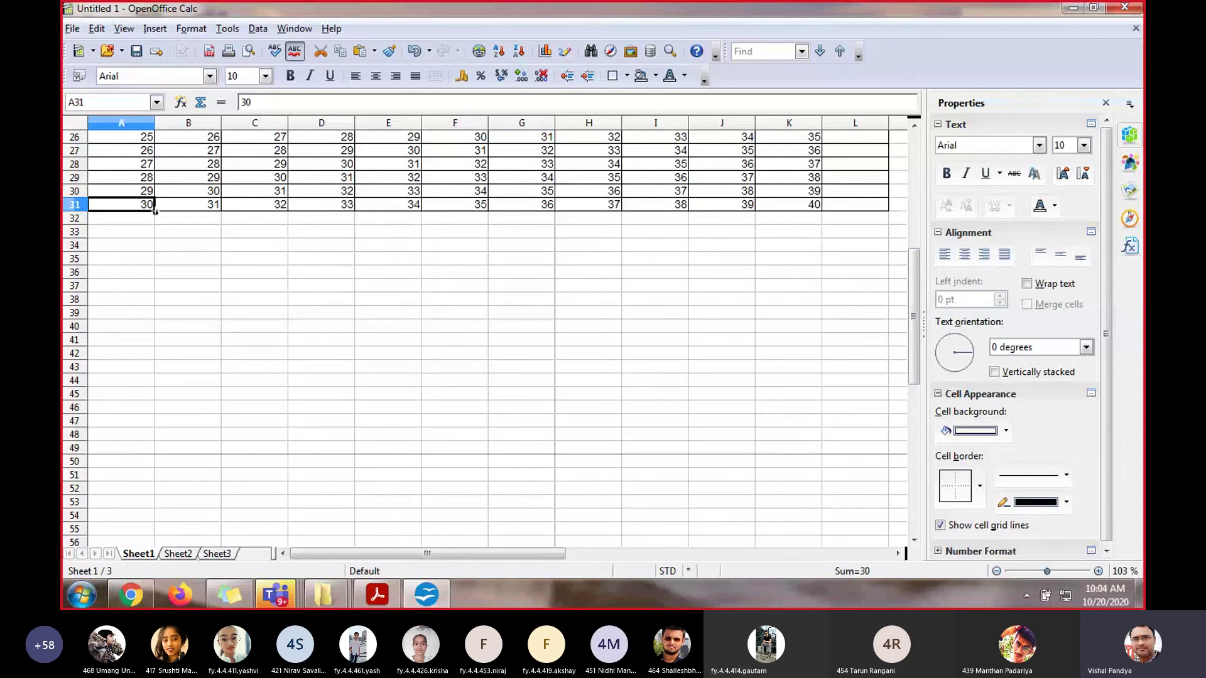
{"action": "left_click_drag", "start_coordinate": [155, 213], "coordinate": [153, 496]}
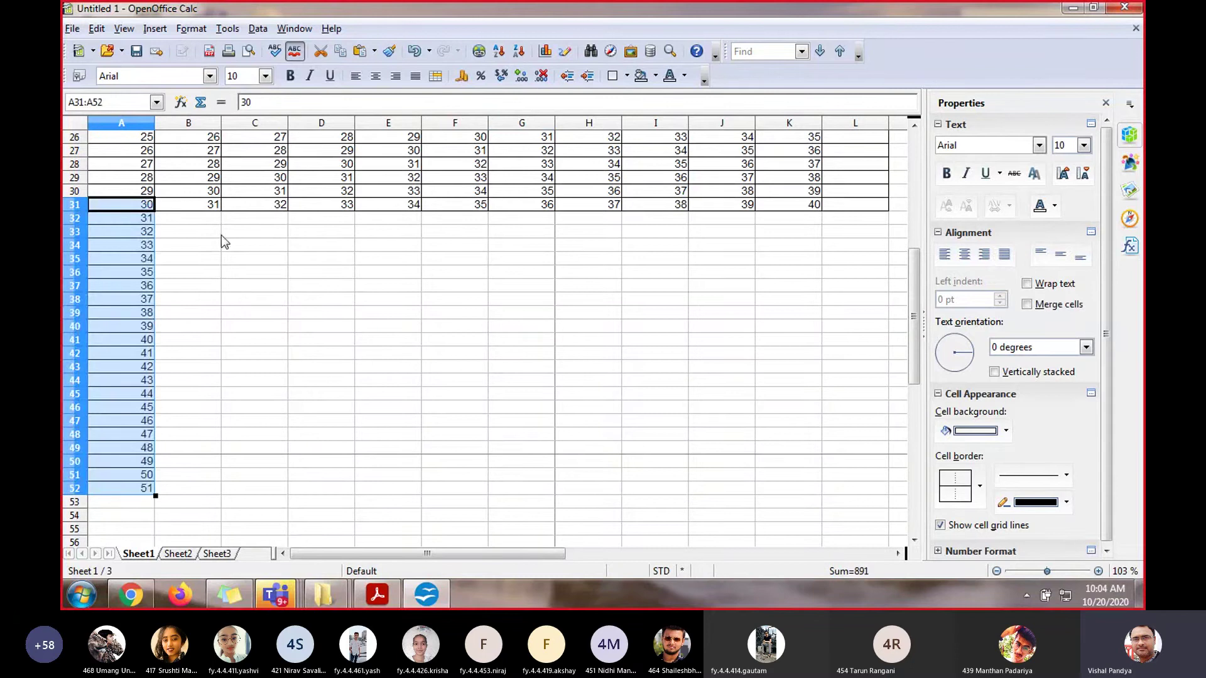
{"action": "left_click", "coordinate": [525, 204]}
{"action": "left_click_drag", "start_coordinate": [555, 211], "coordinate": [545, 495]}
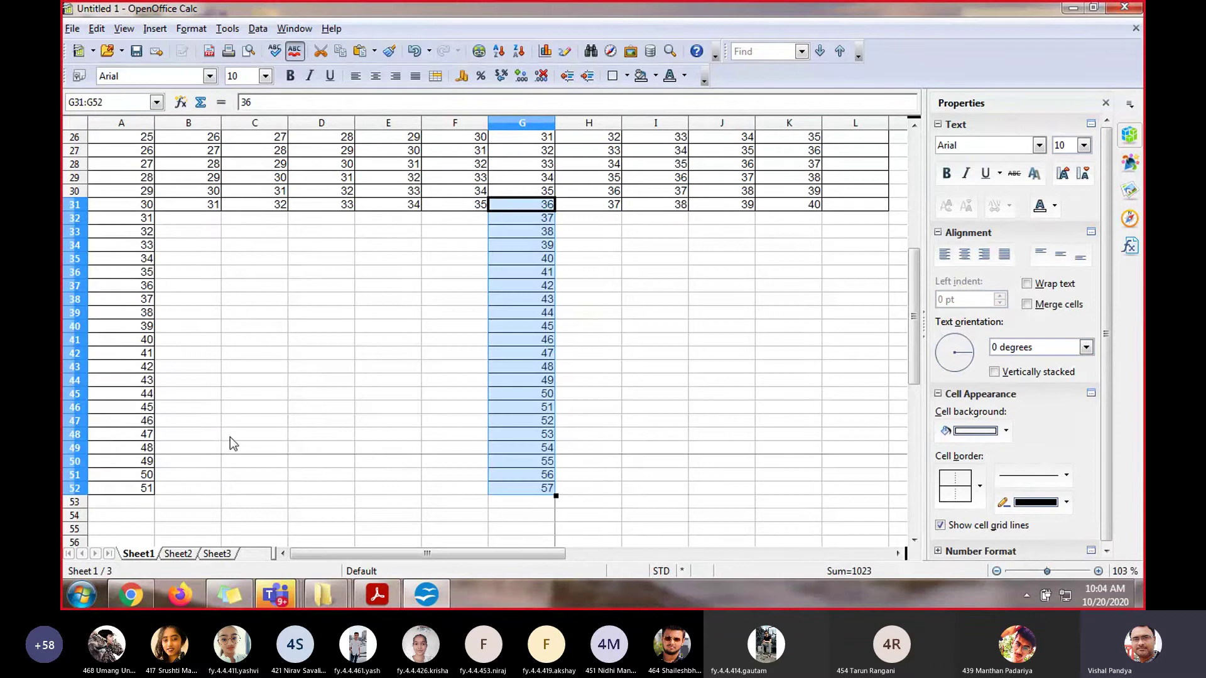
Examine which rows of the extended columns fall above and below the automatic row break under row 49
{"action": "left_click", "coordinate": [145, 447]}
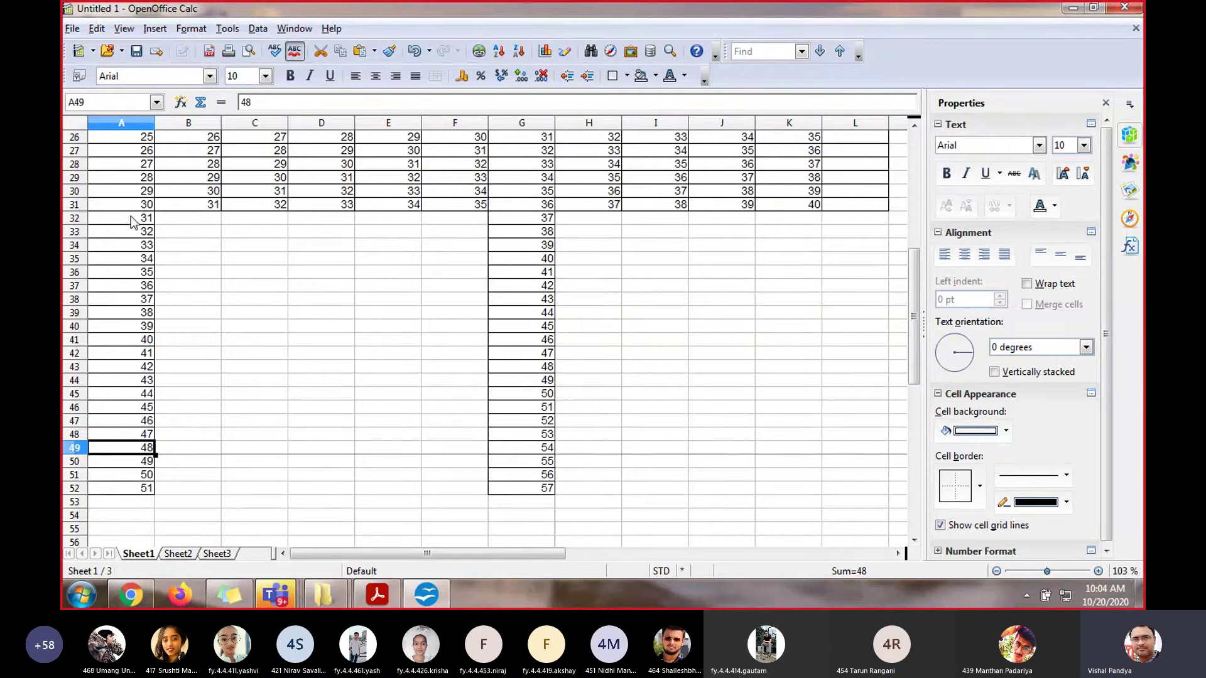
{"action": "scroll", "coordinate": [132, 222], "scroll_direction": "up", "scroll_amount": 8}
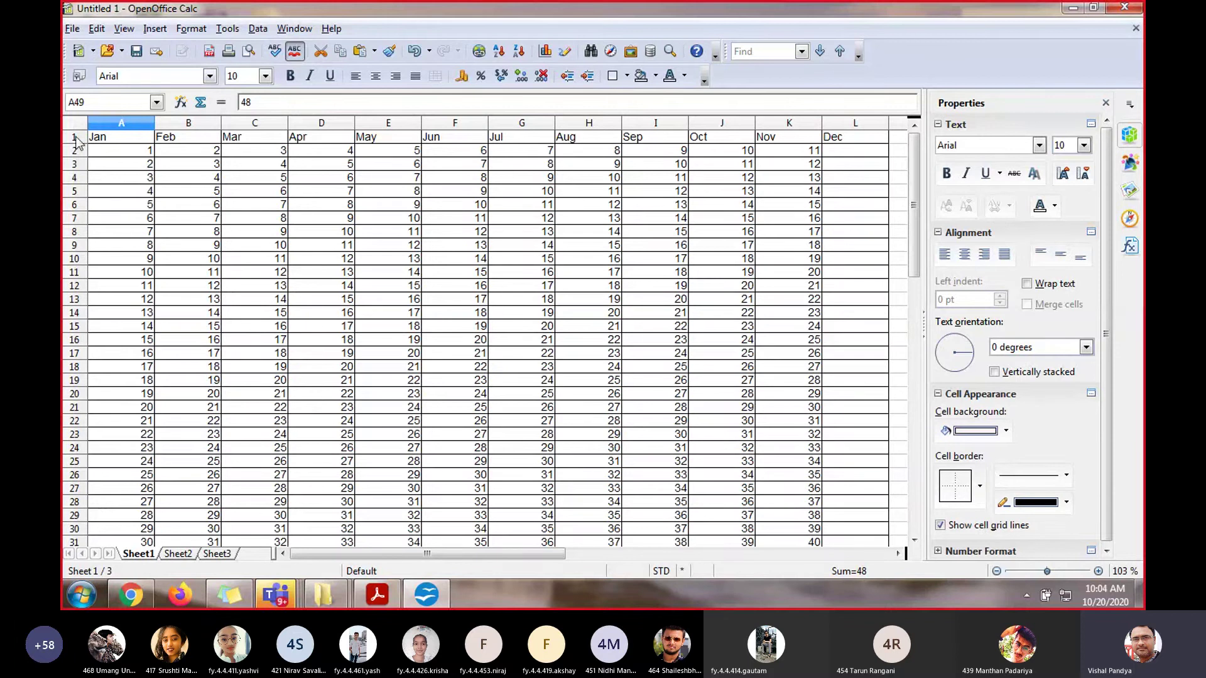
{"action": "scroll", "coordinate": [122, 197], "scroll_direction": "down", "scroll_amount": 20}
{"action": "scroll", "coordinate": [126, 207], "scroll_direction": "up", "scroll_amount": 10}
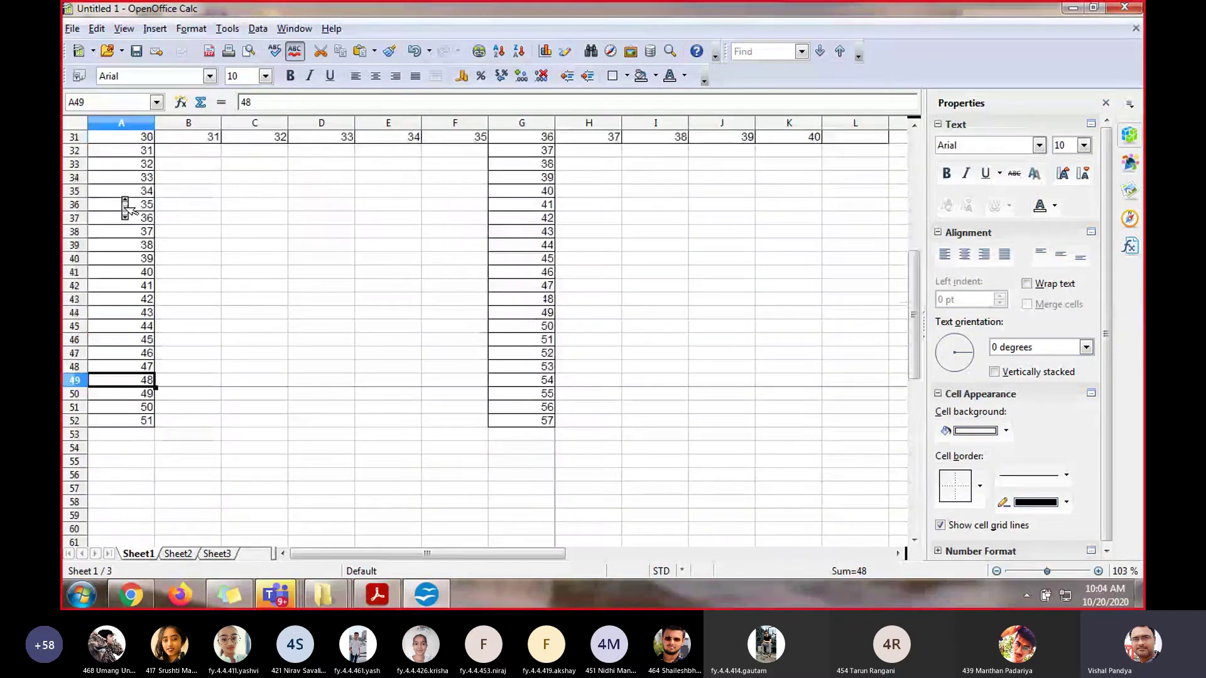
{"action": "left_click", "coordinate": [184, 421]}
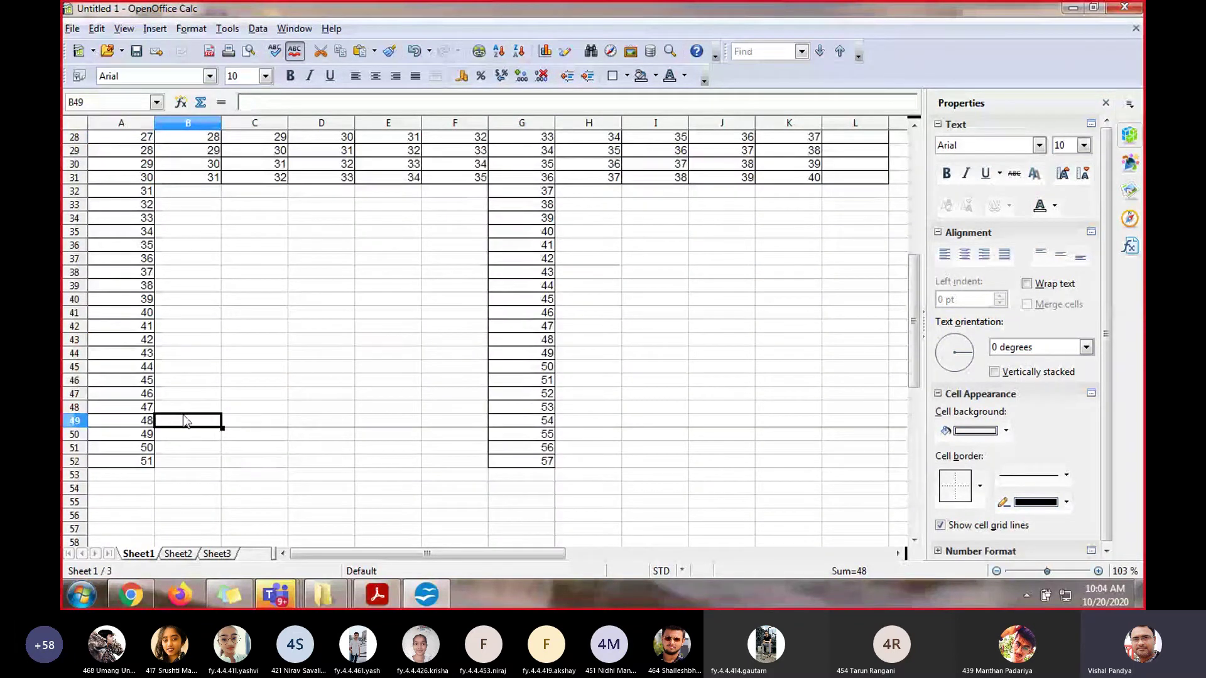
{"action": "scroll", "coordinate": [187, 424], "scroll_direction": "up", "scroll_amount": 9}
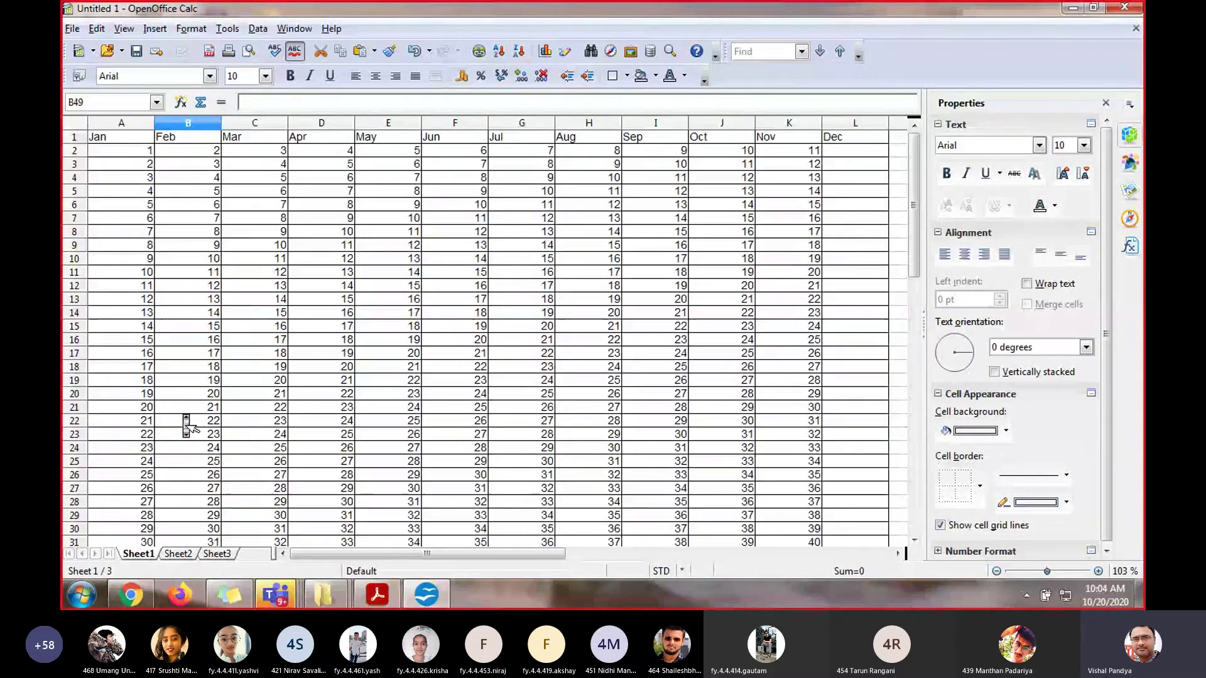
Check in the page preview where the first page cuts off the extended columns, then return to the sheet
{"action": "left_click", "coordinate": [76, 31]}
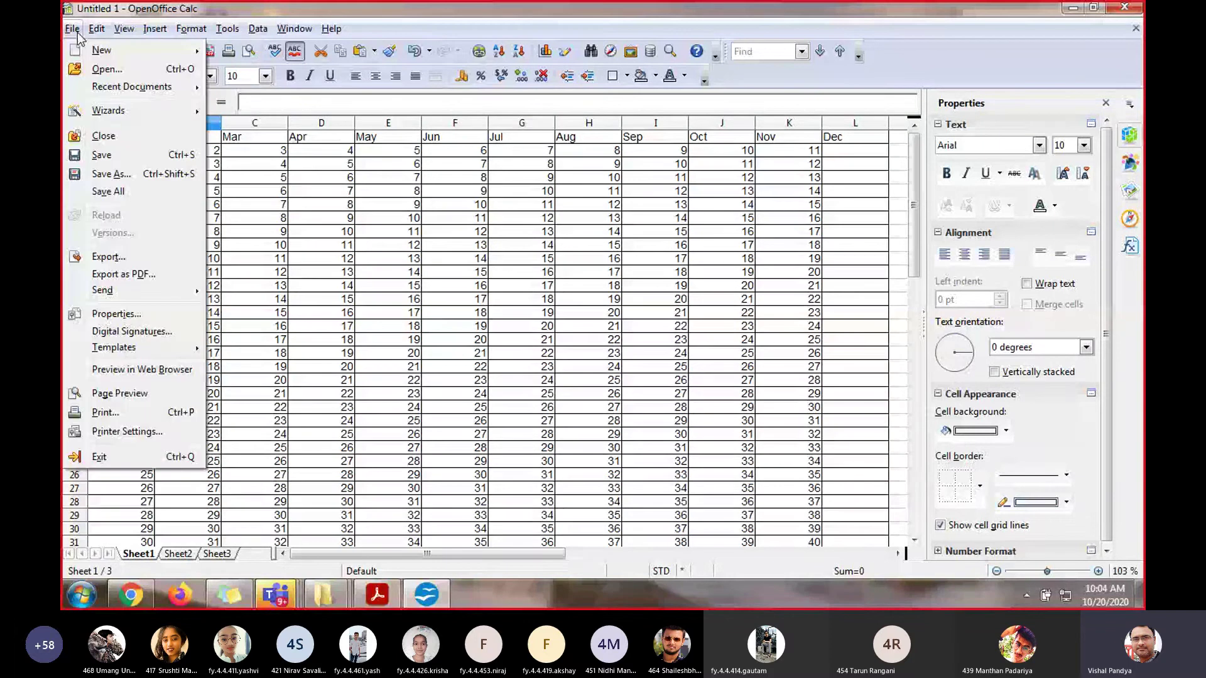
{"action": "left_click", "coordinate": [138, 394]}
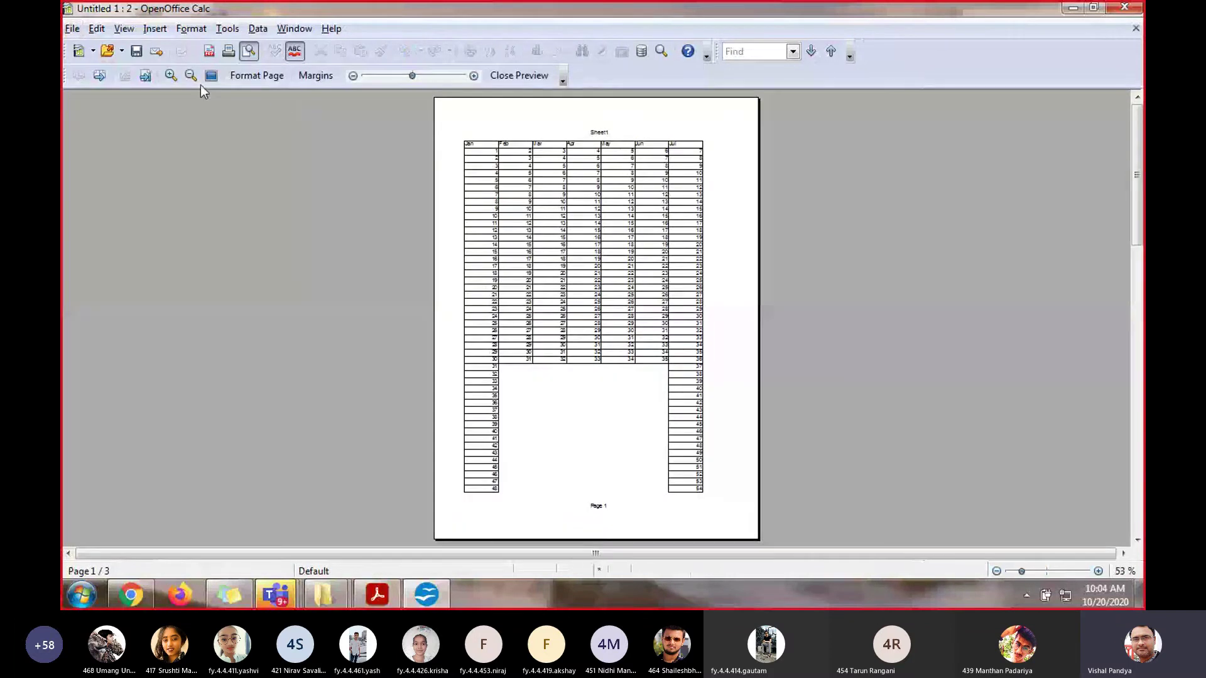
{"action": "left_click", "coordinate": [171, 77]}
{"action": "left_click", "coordinate": [171, 77]}
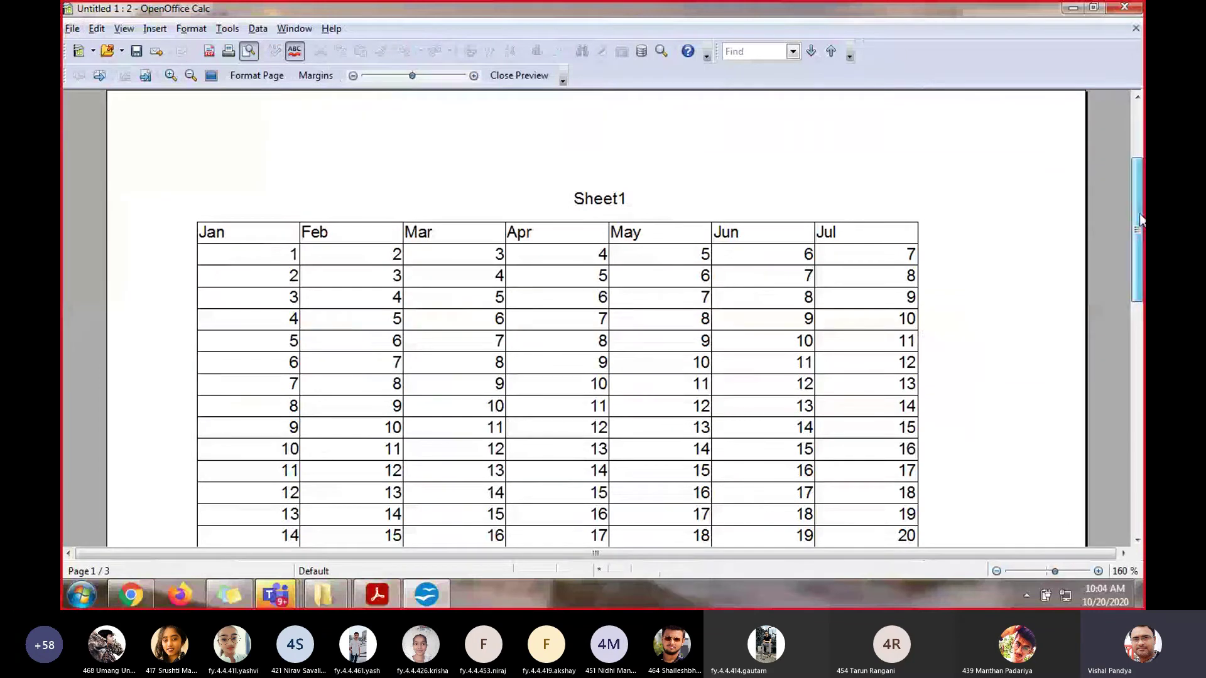
{"action": "left_click_drag", "start_coordinate": [1141, 220], "coordinate": [1141, 476]}
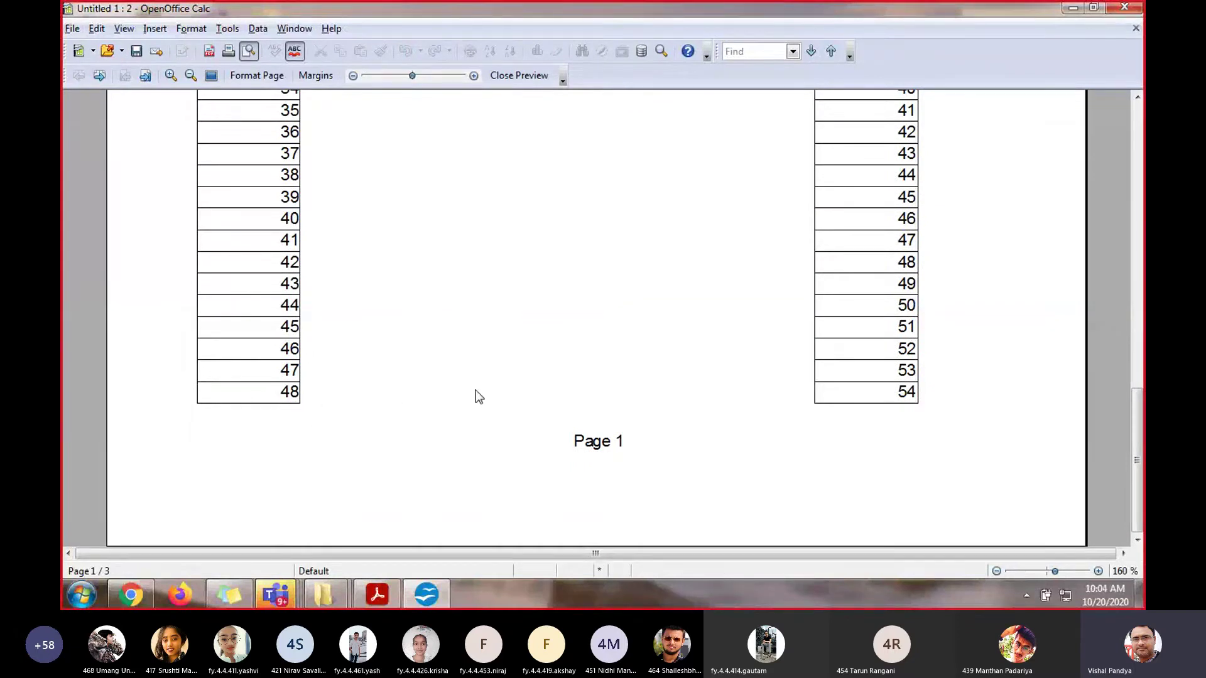
{"action": "left_click", "coordinate": [510, 78]}
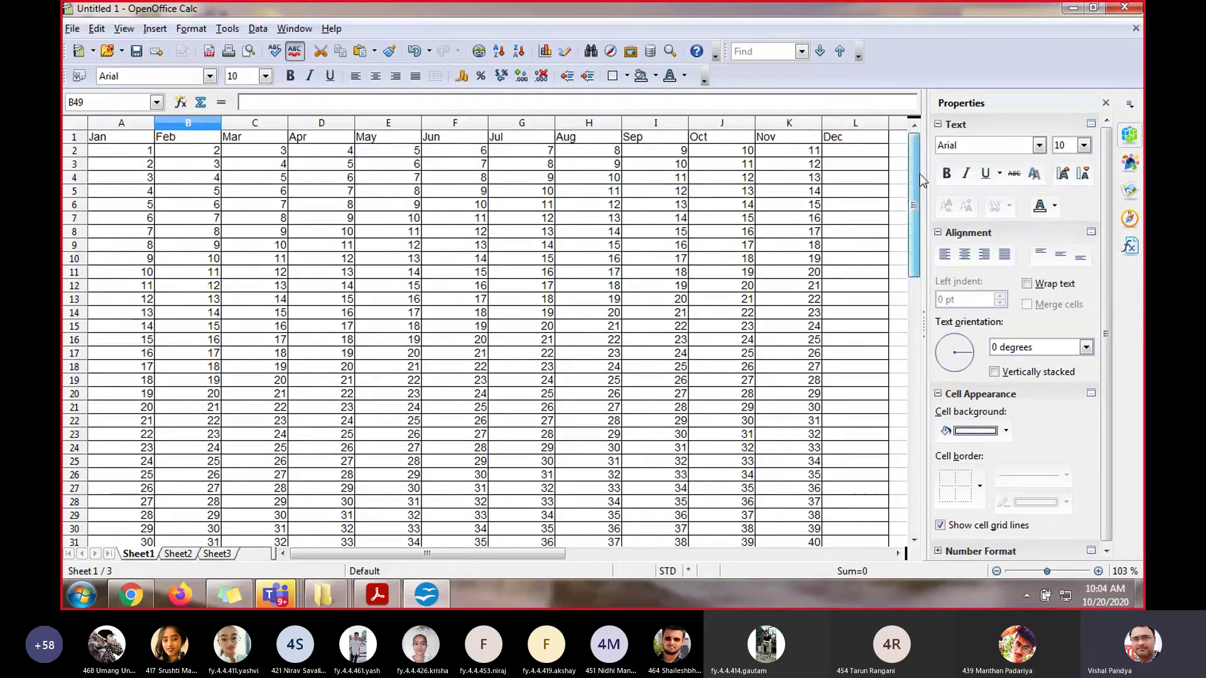
Switch to the Unit 1 notes in the PDF reader to review the page break section
{"action": "mouse_move", "coordinate": [918, 164]}
{"action": "left_mouse_down"}
{"action": "mouse_move", "coordinate": [921, 290]}
{"action": "mouse_move", "coordinate": [911, 156]}
{"action": "left_mouse_up"}
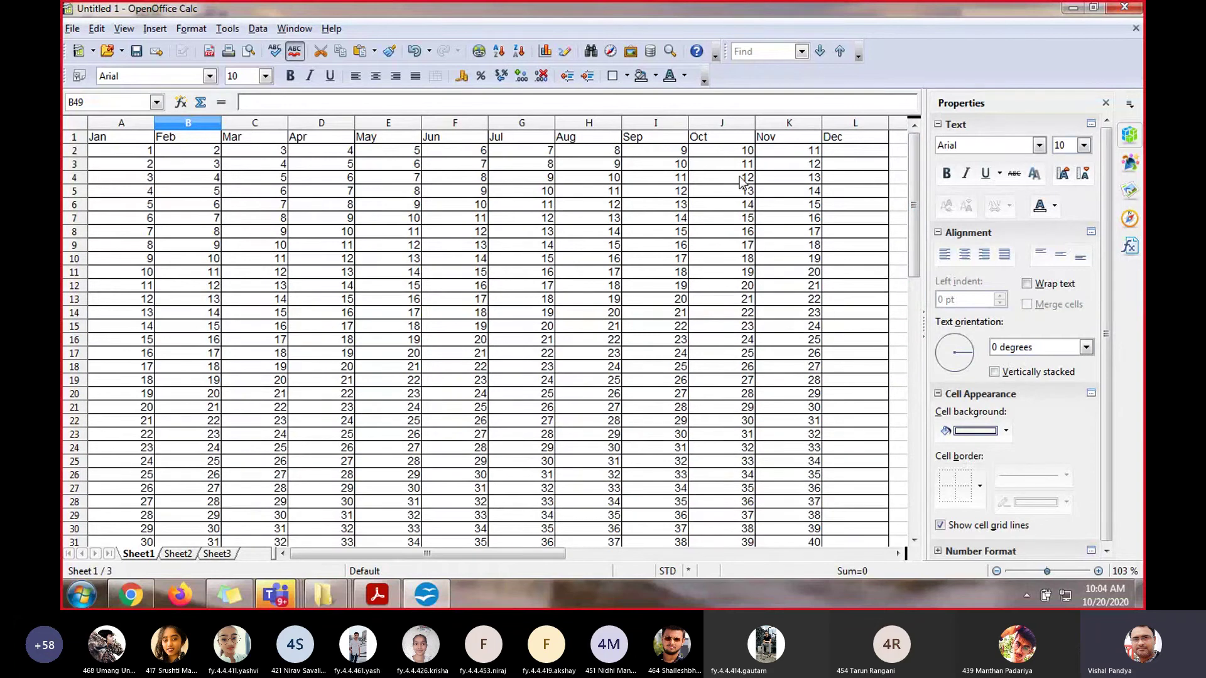
{"action": "left_click", "coordinate": [380, 591]}
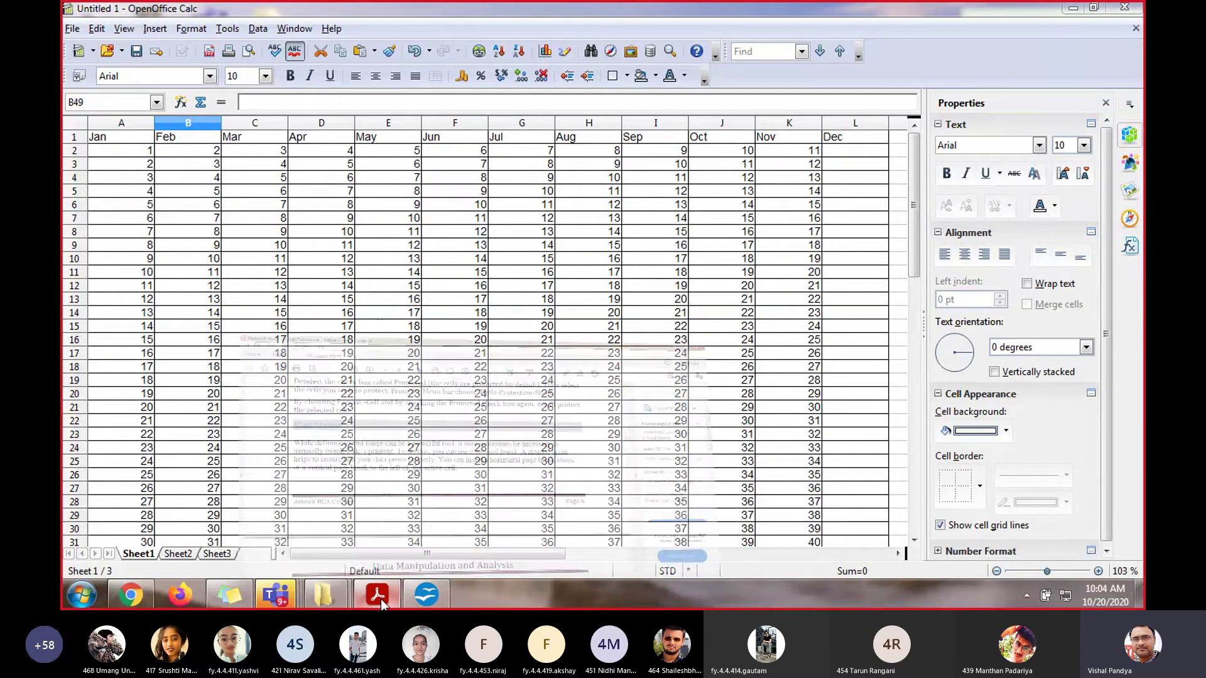
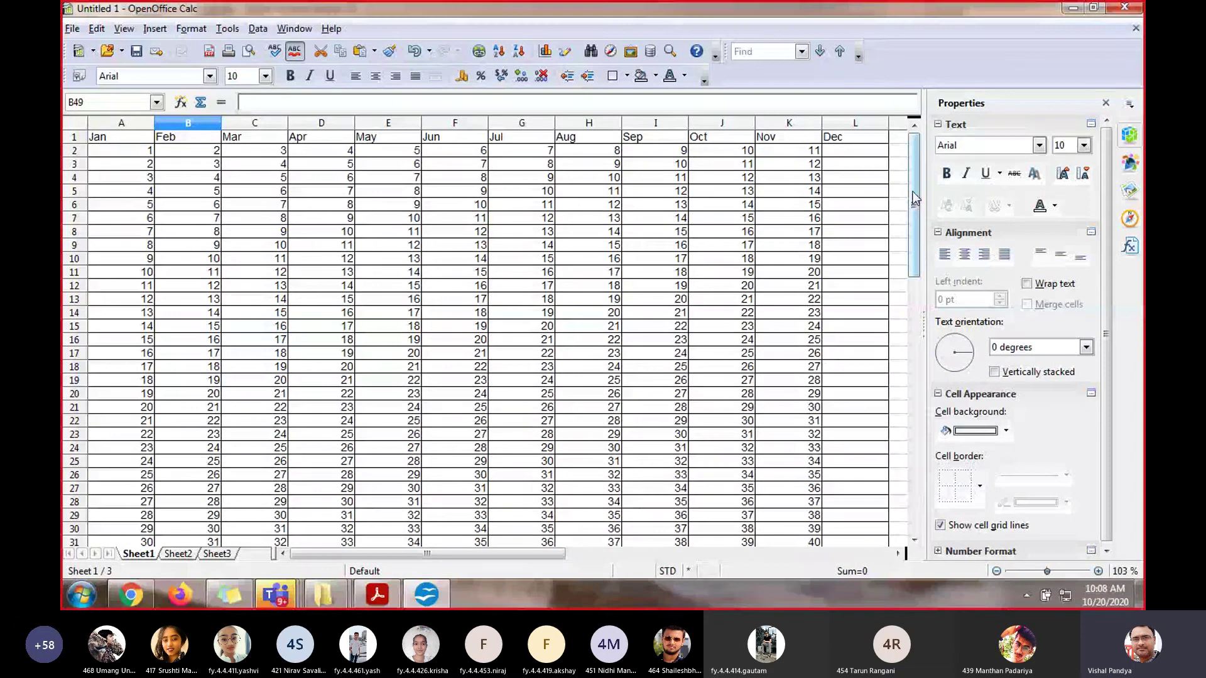
Insert a manual column break before column F, using cell F44 as the reference cell
{"action": "left_click_drag", "start_coordinate": [914, 191], "coordinate": [915, 343]}
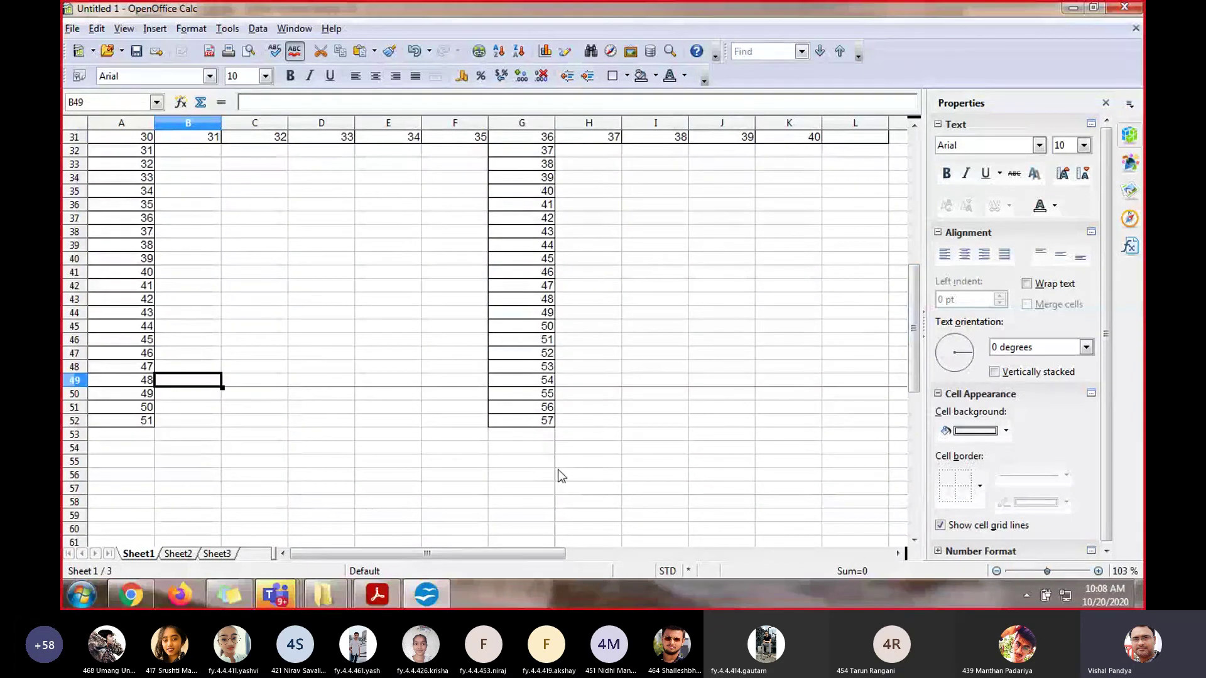
{"action": "left_click", "coordinate": [413, 439]}
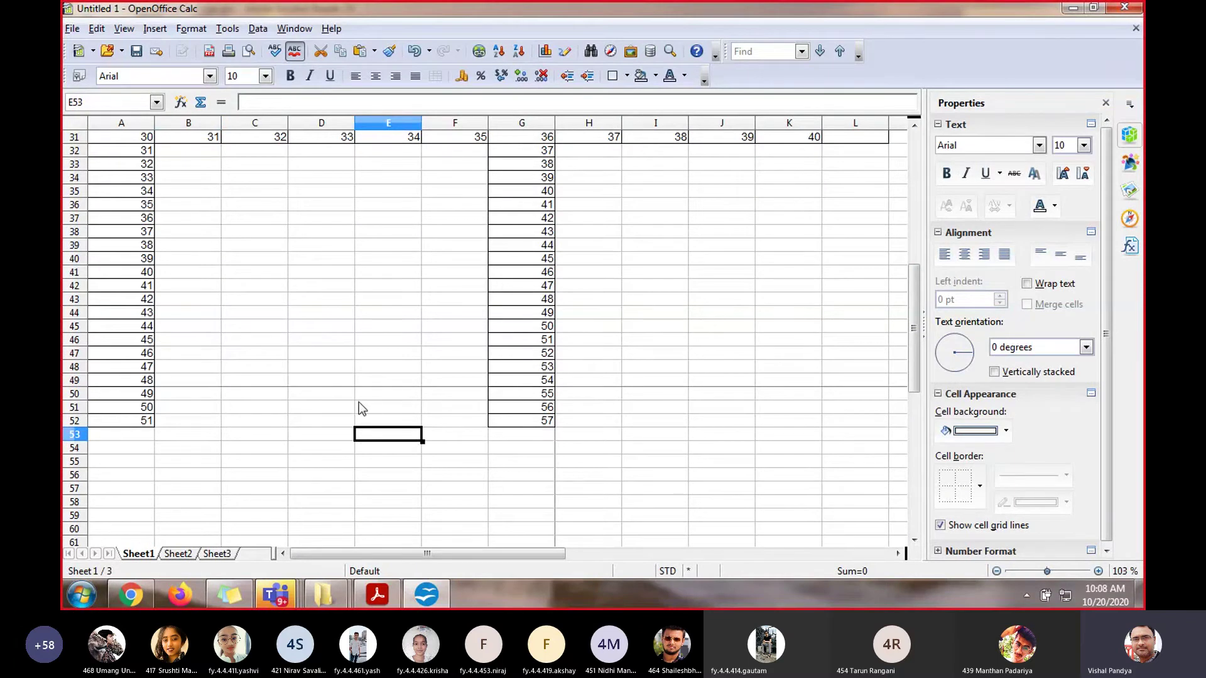
{"action": "left_click", "coordinate": [448, 434]}
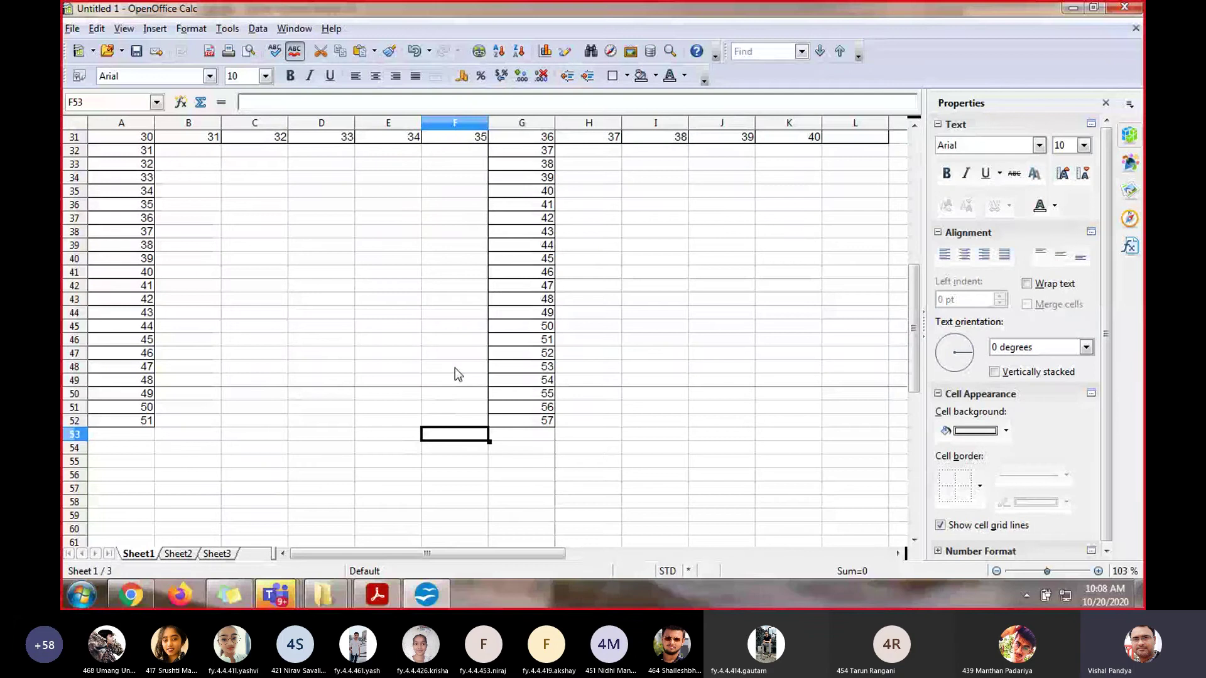
{"action": "left_click", "coordinate": [452, 314]}
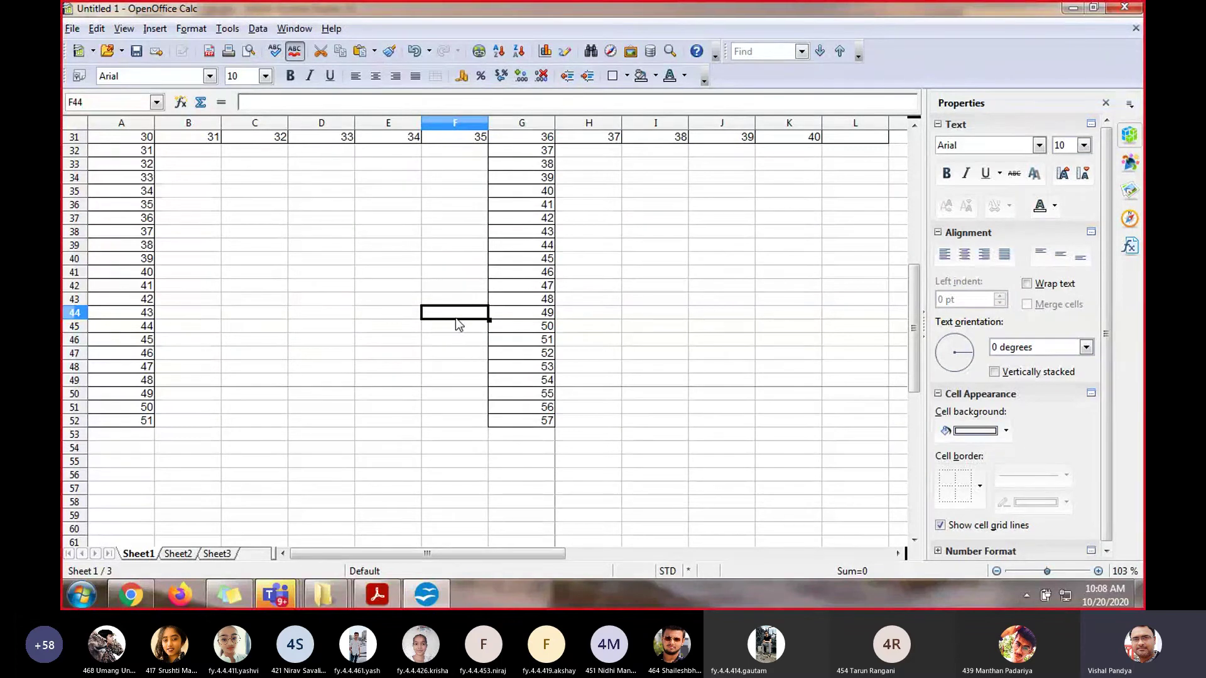
{"action": "left_click", "coordinate": [155, 29]}
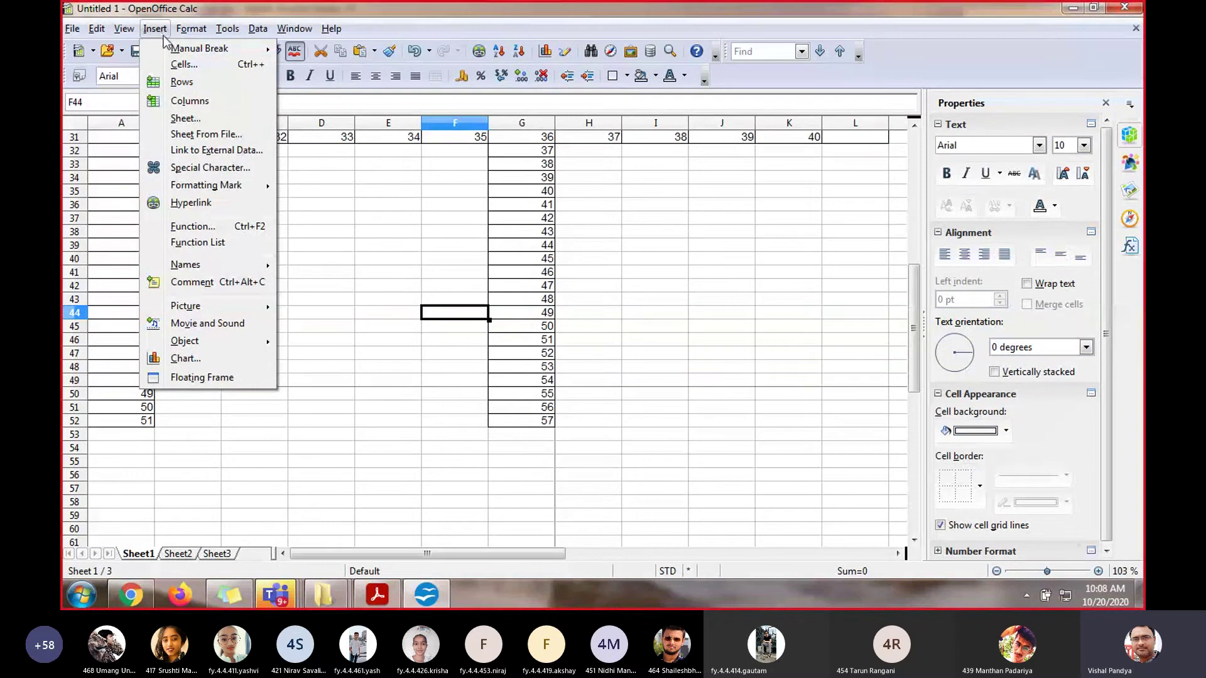
{"action": "mouse_move", "coordinate": [196, 53]}
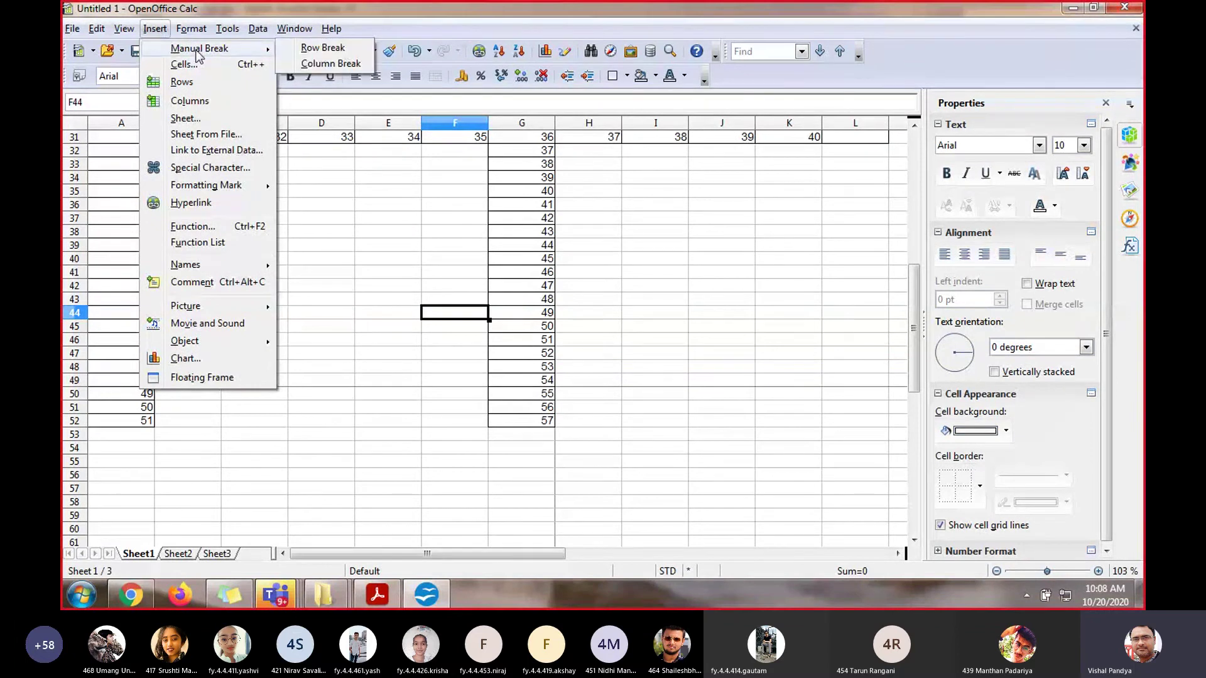
{"action": "key", "text": "super+plus"}
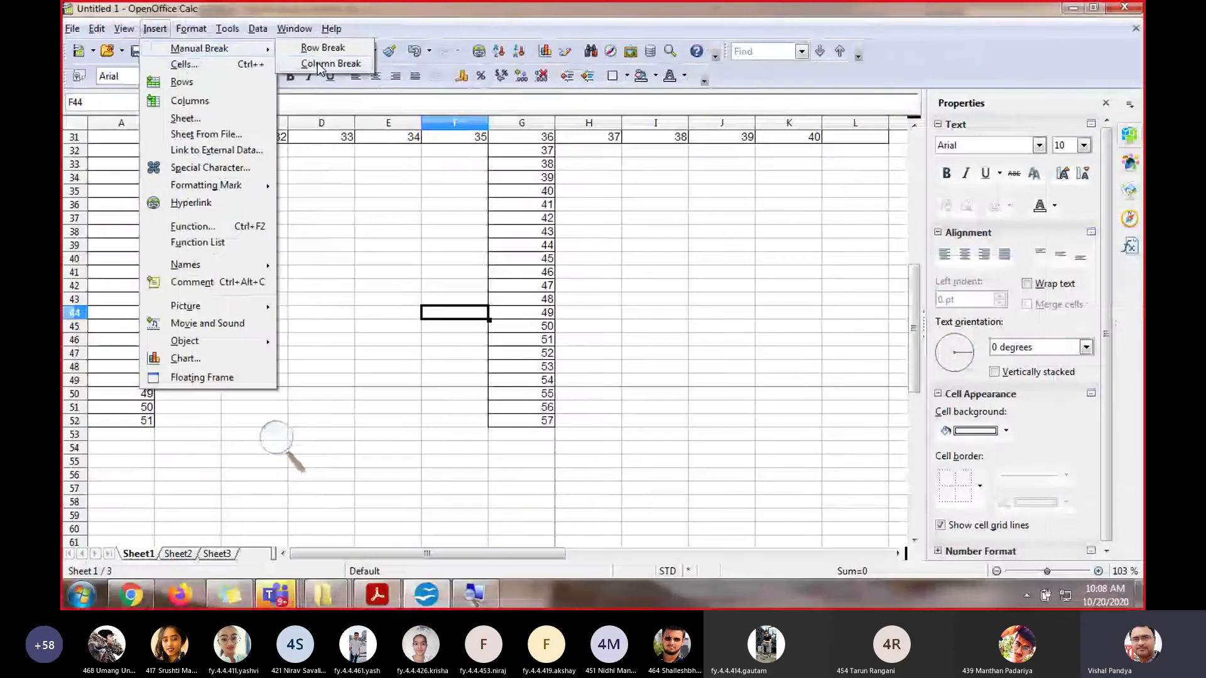
{"action": "left_click", "coordinate": [320, 64]}
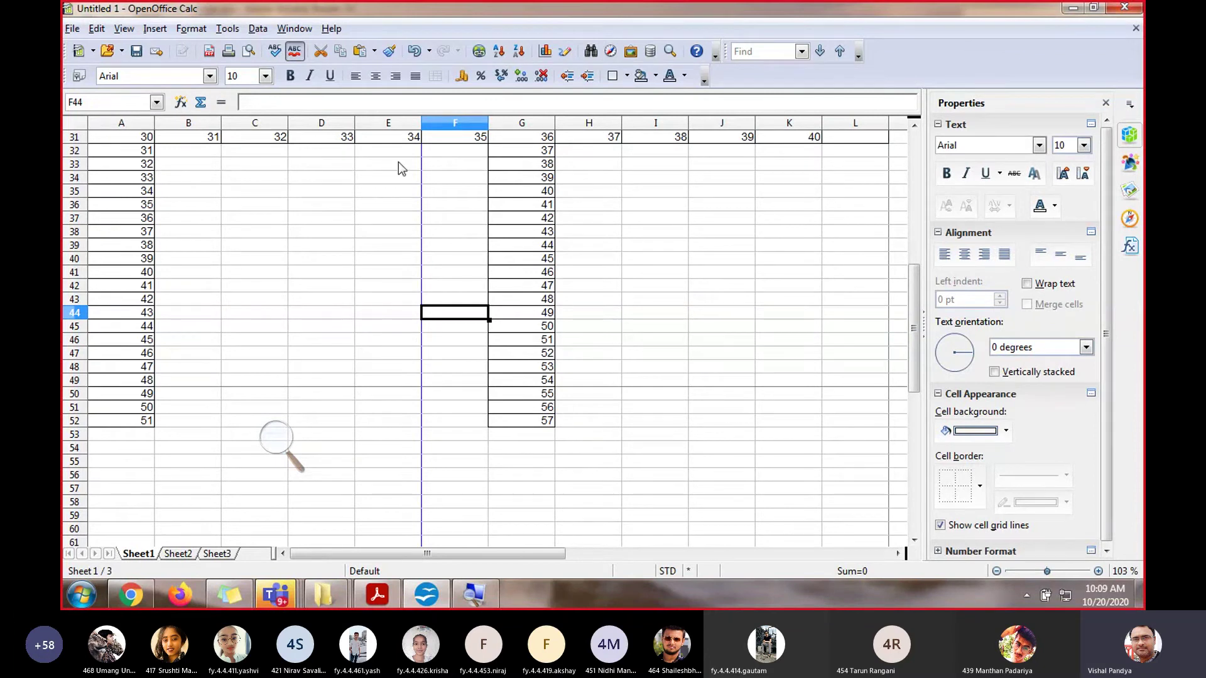
Check in the enlarged page preview how the manual column break divides the month table, then return to the sheet
{"action": "left_click", "coordinate": [72, 29]}
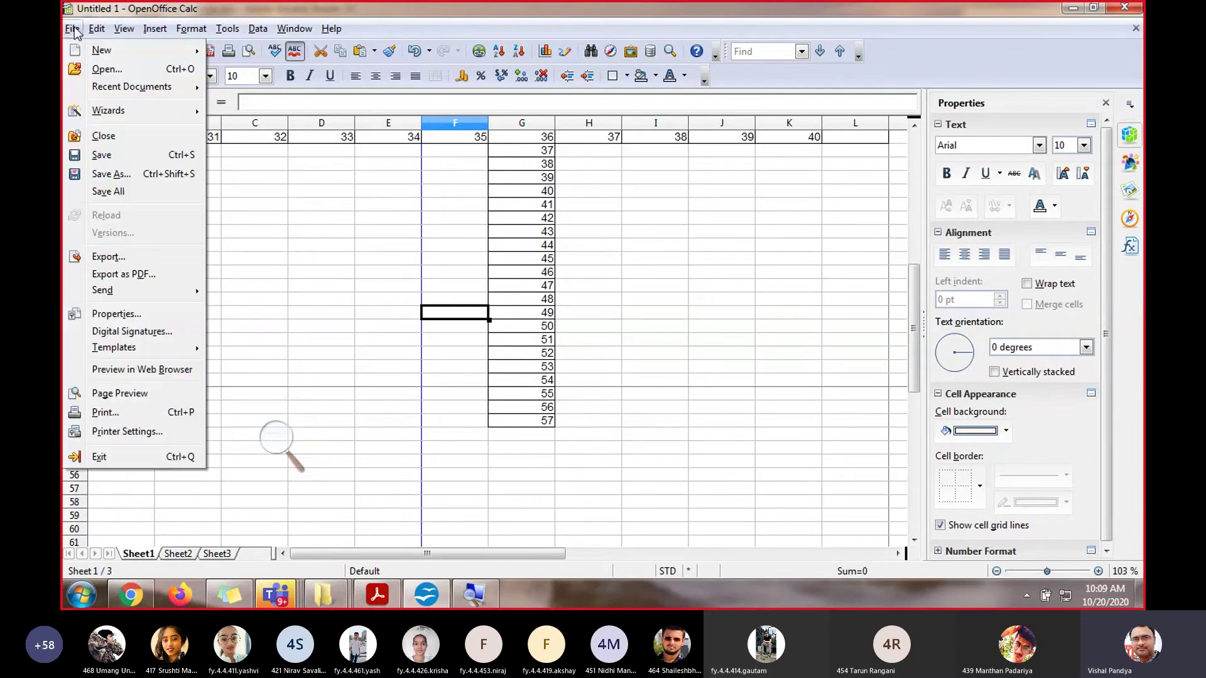
{"action": "left_click", "coordinate": [141, 396]}
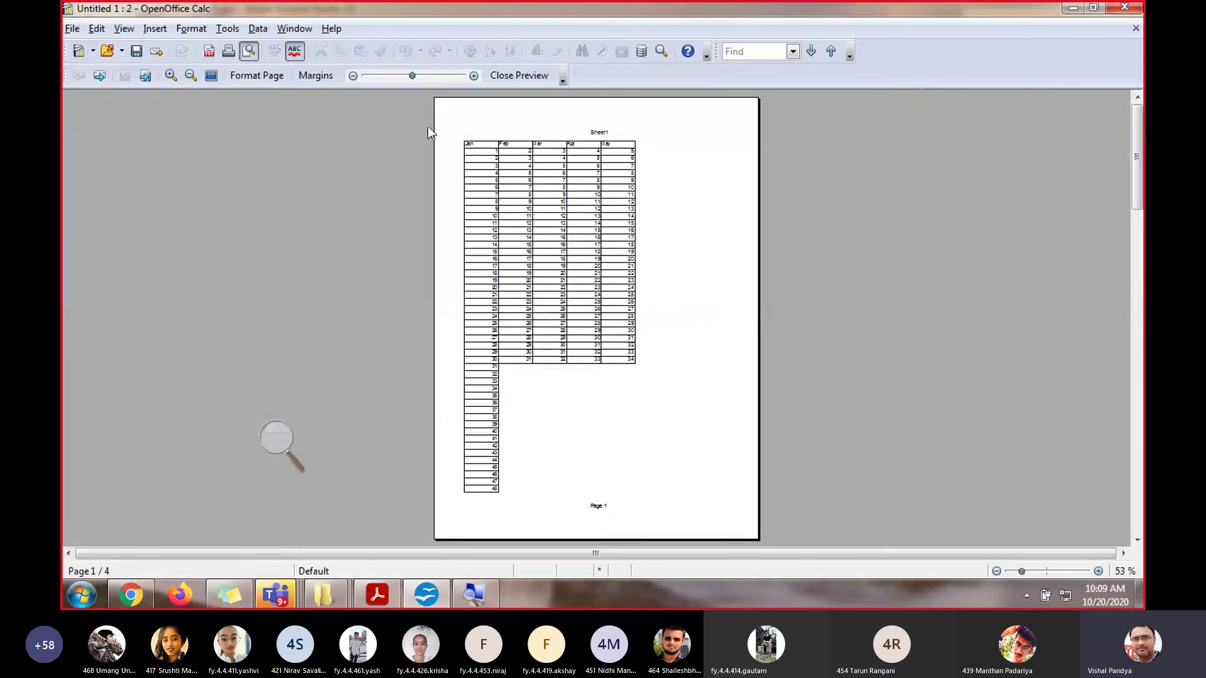
{"action": "left_click", "coordinate": [171, 76]}
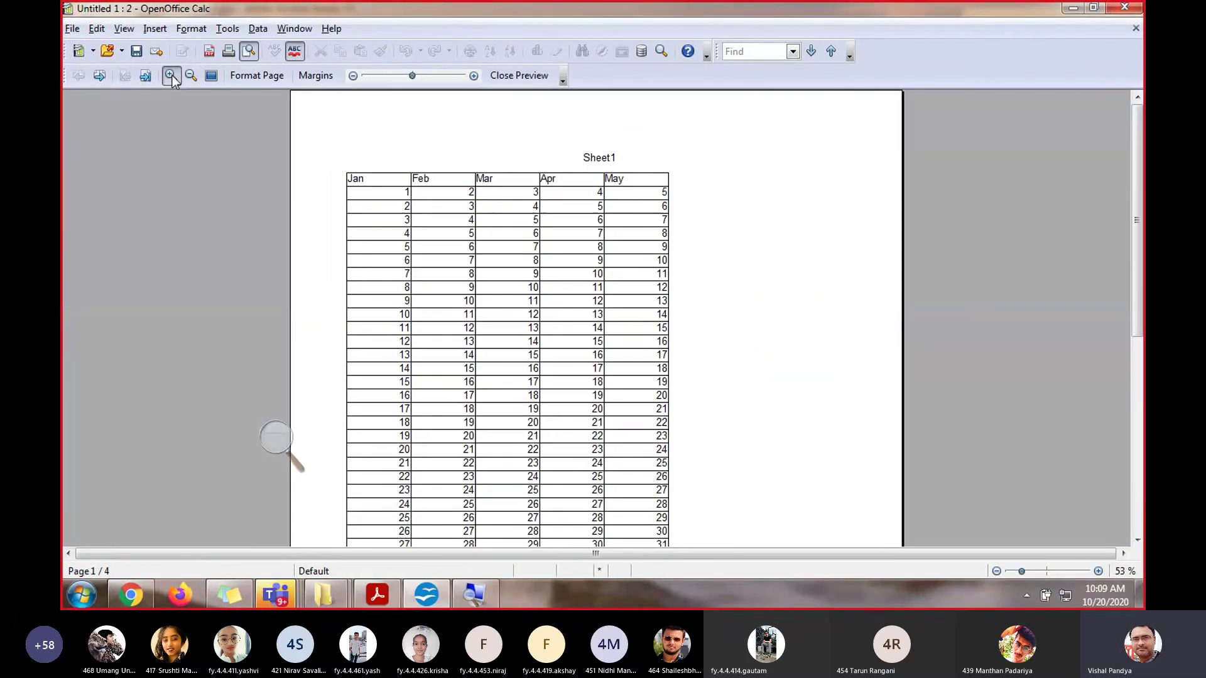
{"action": "left_click", "coordinate": [171, 76]}
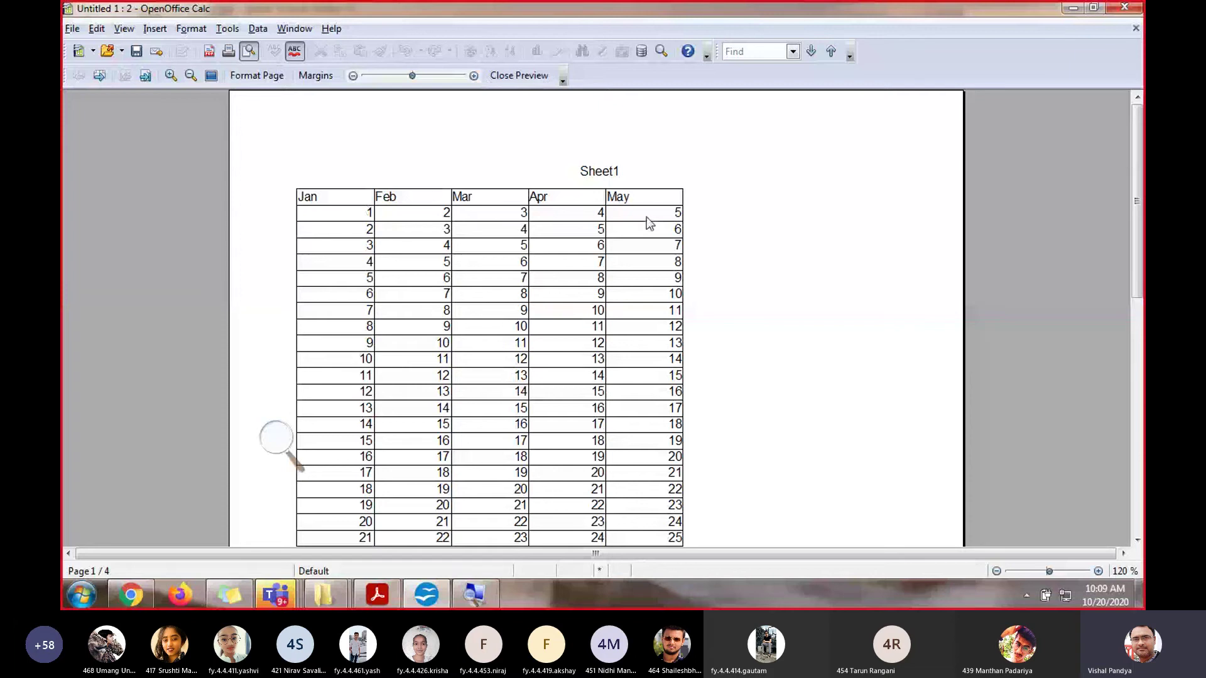
{"action": "scroll", "coordinate": [721, 205], "scroll_direction": "down", "scroll_amount": 8}
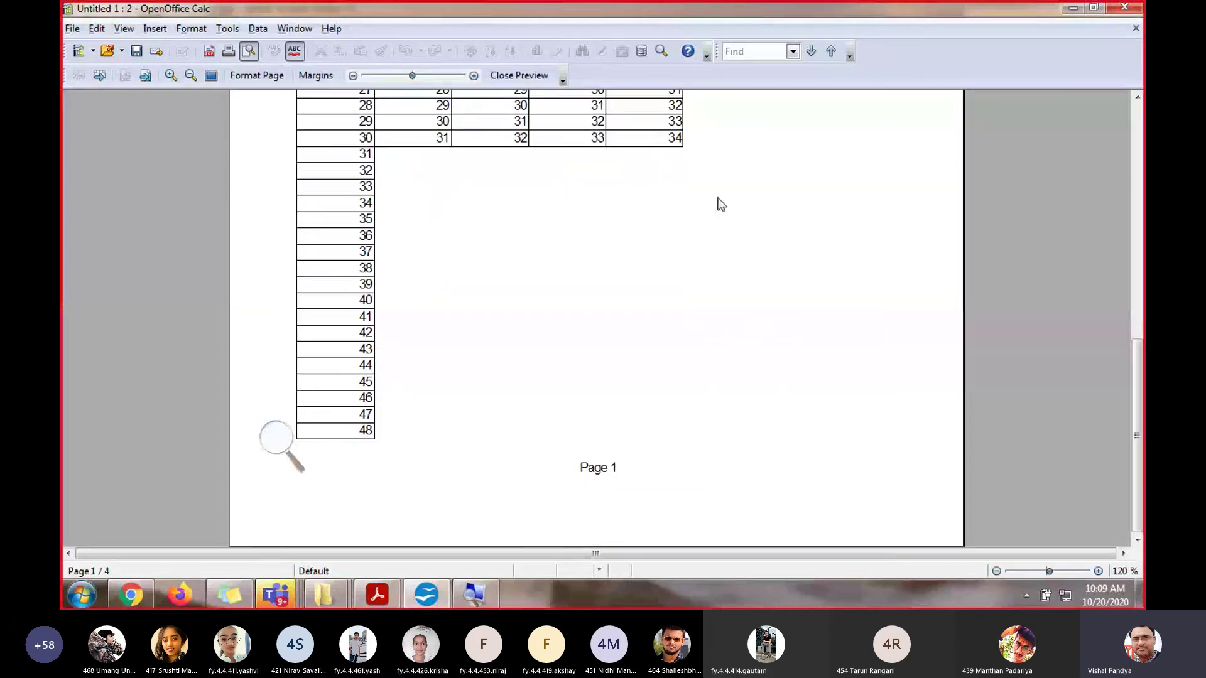
{"action": "scroll", "coordinate": [721, 207], "scroll_direction": "up", "scroll_amount": 9}
{"action": "scroll", "coordinate": [721, 207], "scroll_direction": "down", "scroll_amount": 3}
{"action": "scroll", "coordinate": [721, 207], "scroll_direction": "up", "scroll_amount": 3}
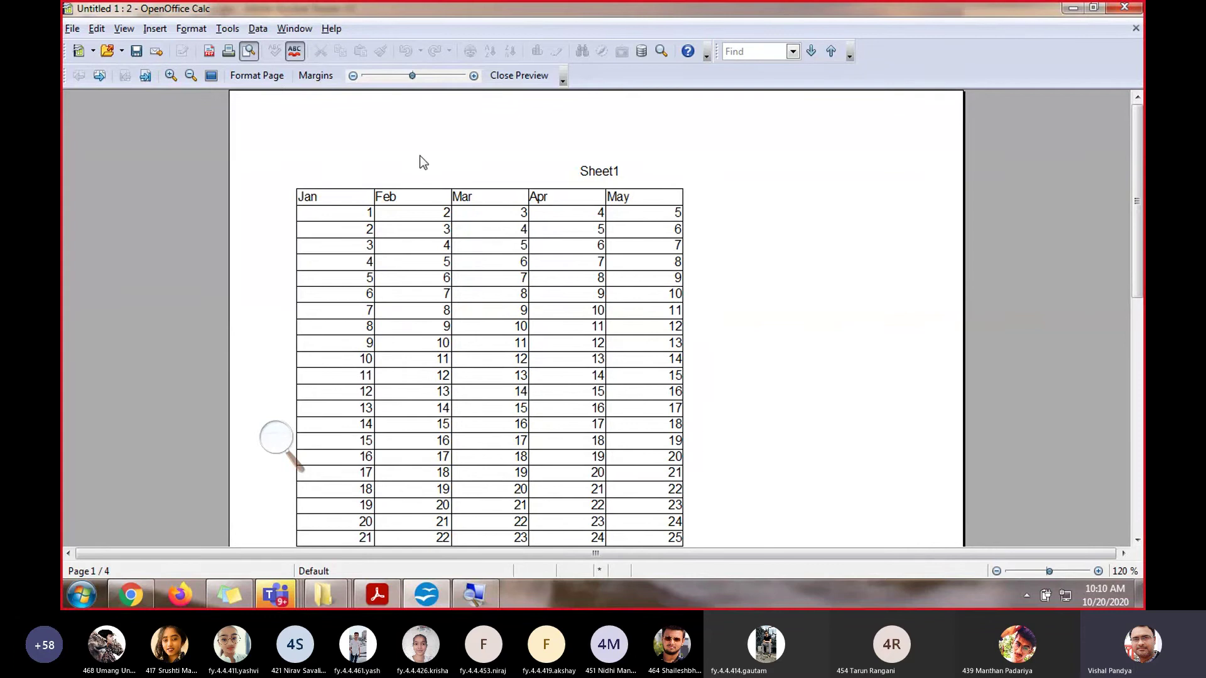
{"action": "left_click", "coordinate": [513, 75]}
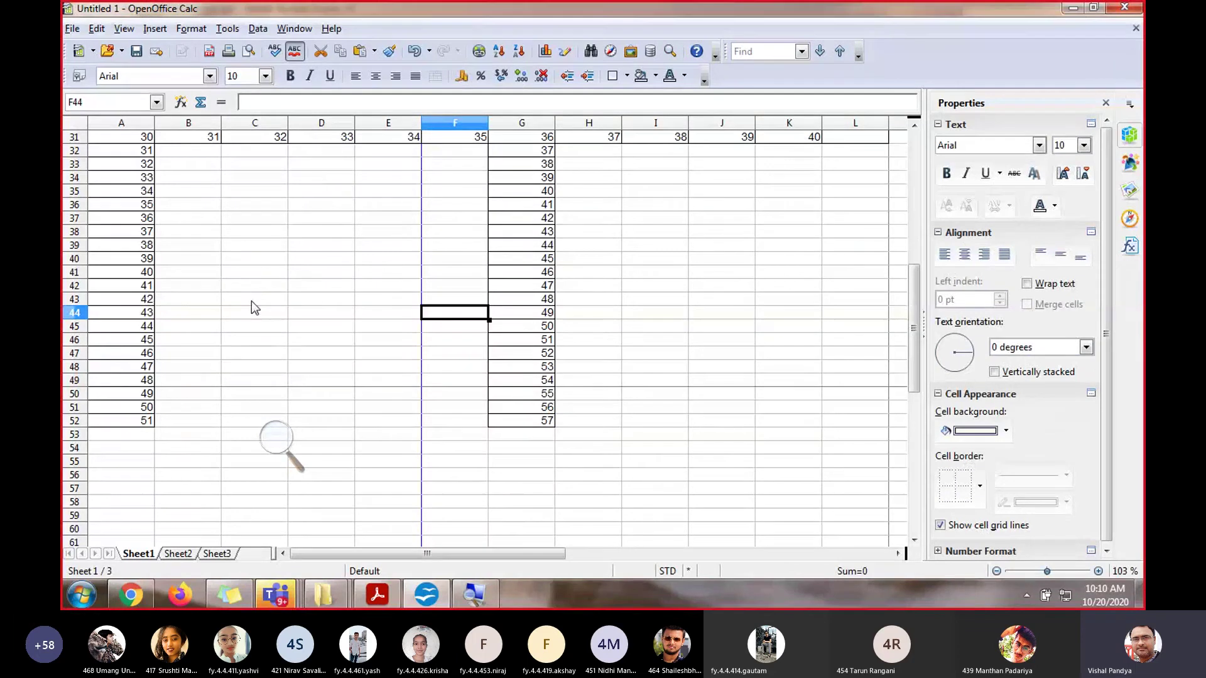
Insert a manual row break above row 42 of the sheet, using cell B42 as the reference cell
{"action": "scroll", "coordinate": [254, 312], "scroll_direction": "up", "scroll_amount": 5}
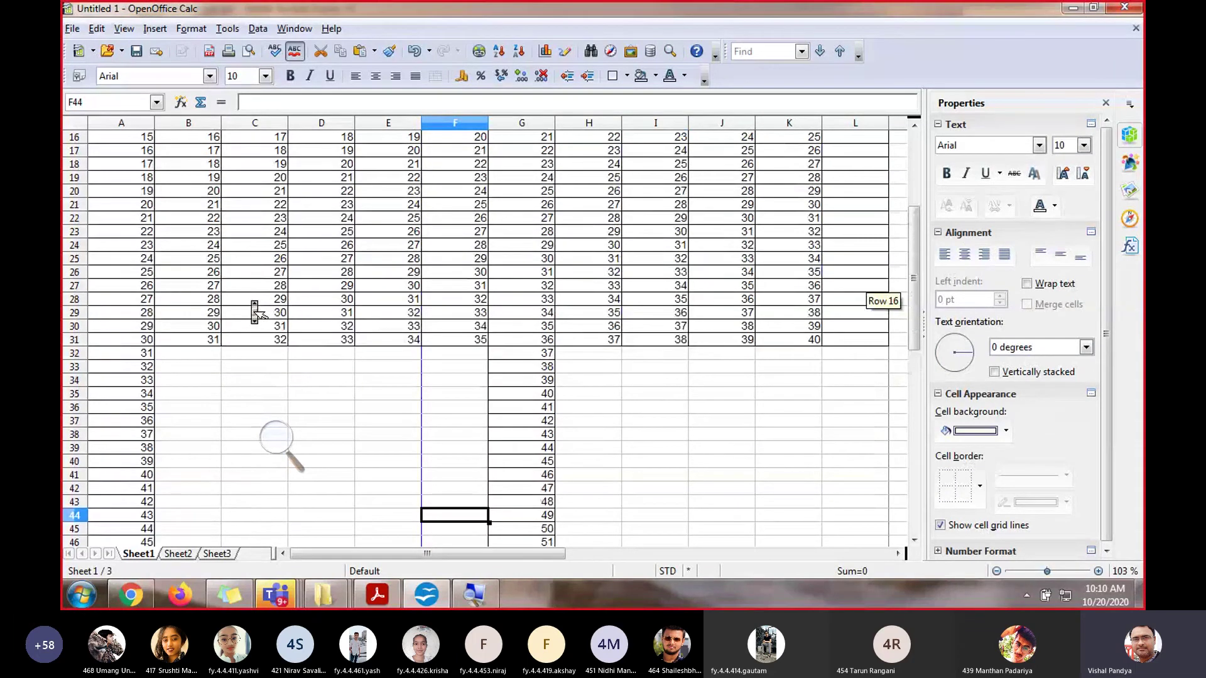
{"action": "scroll", "coordinate": [254, 312], "scroll_direction": "down", "scroll_amount": 2}
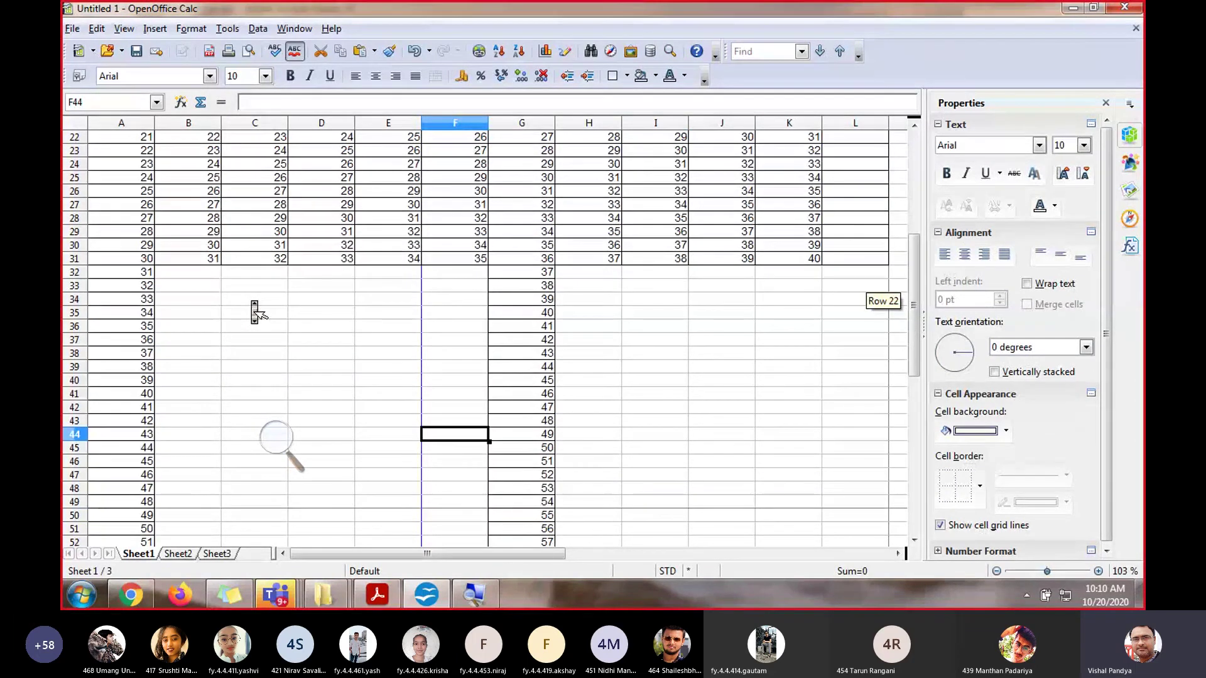
{"action": "left_click", "coordinate": [77, 504]}
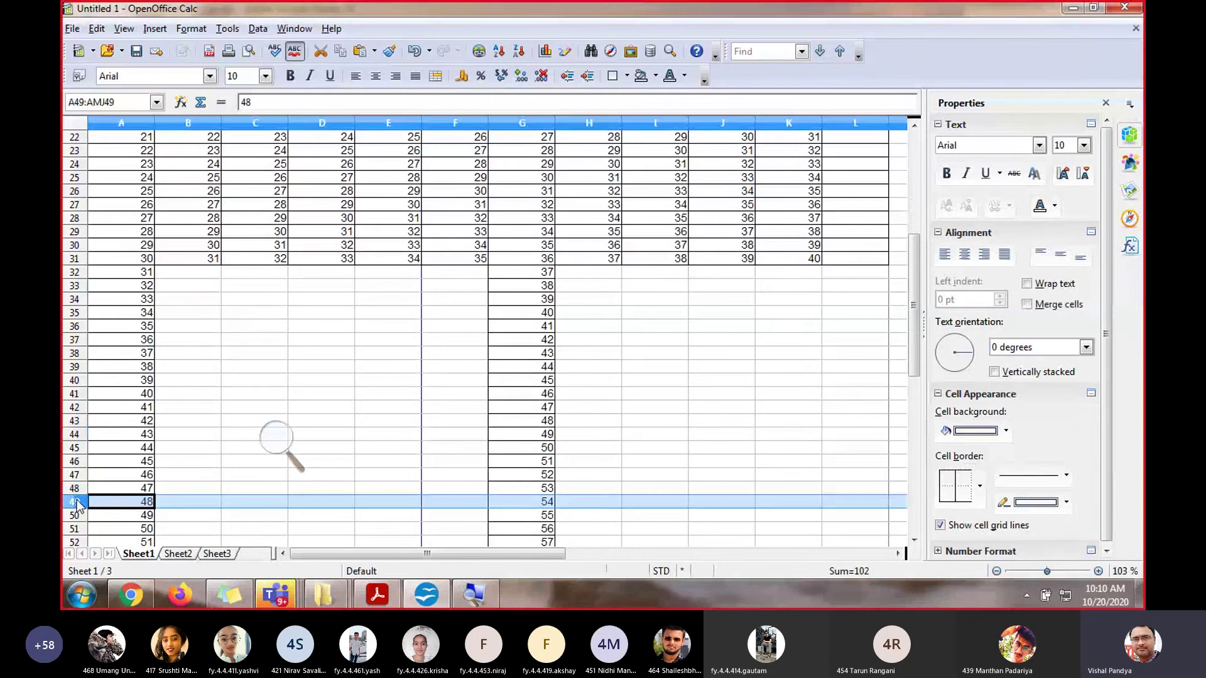
{"action": "scroll", "coordinate": [375, 343], "scroll_direction": "down", "scroll_amount": 2}
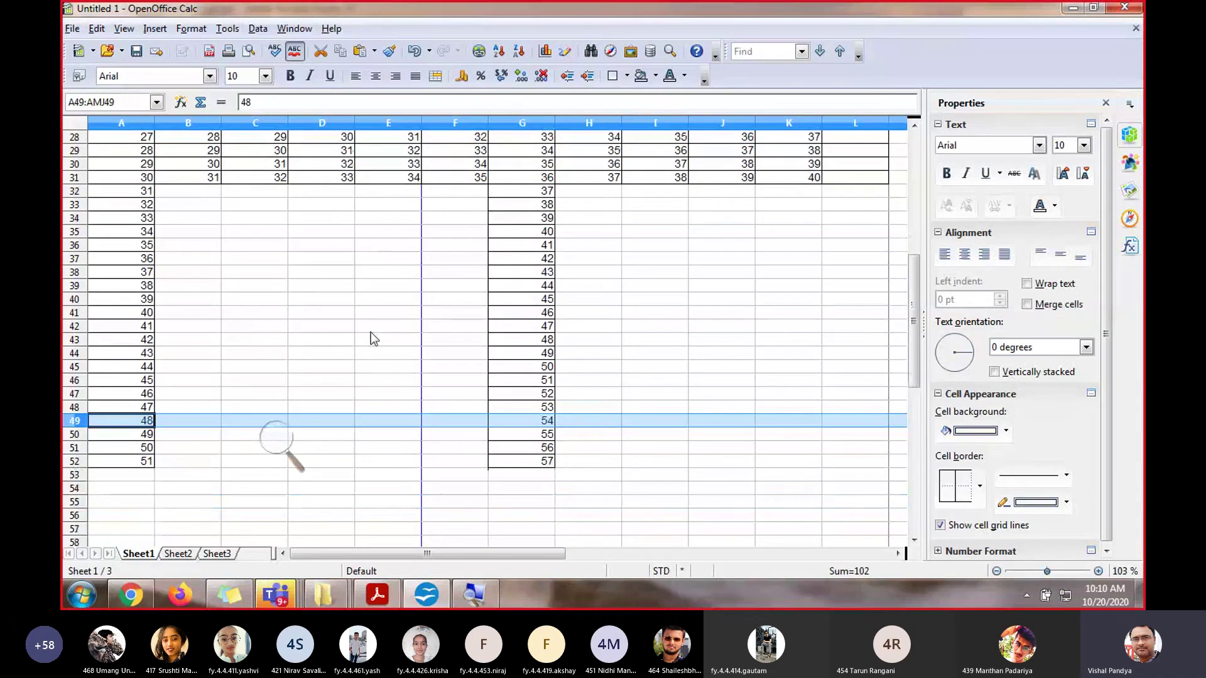
{"action": "left_click", "coordinate": [140, 312]}
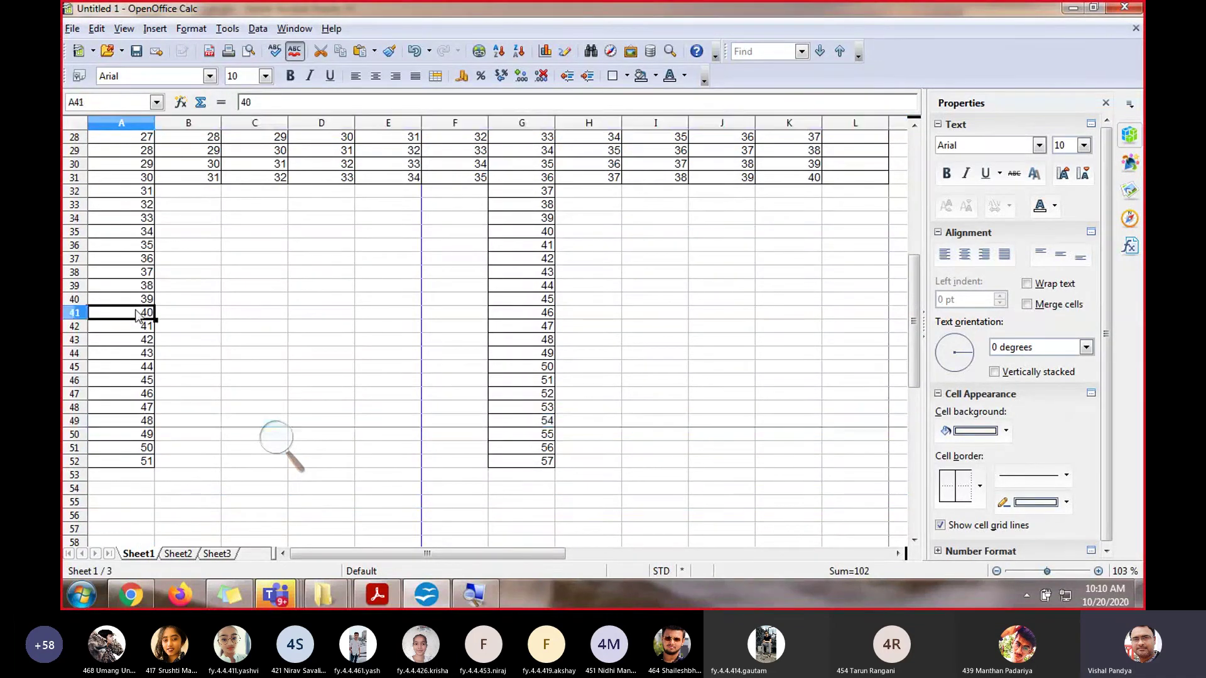
{"action": "left_click", "coordinate": [202, 330]}
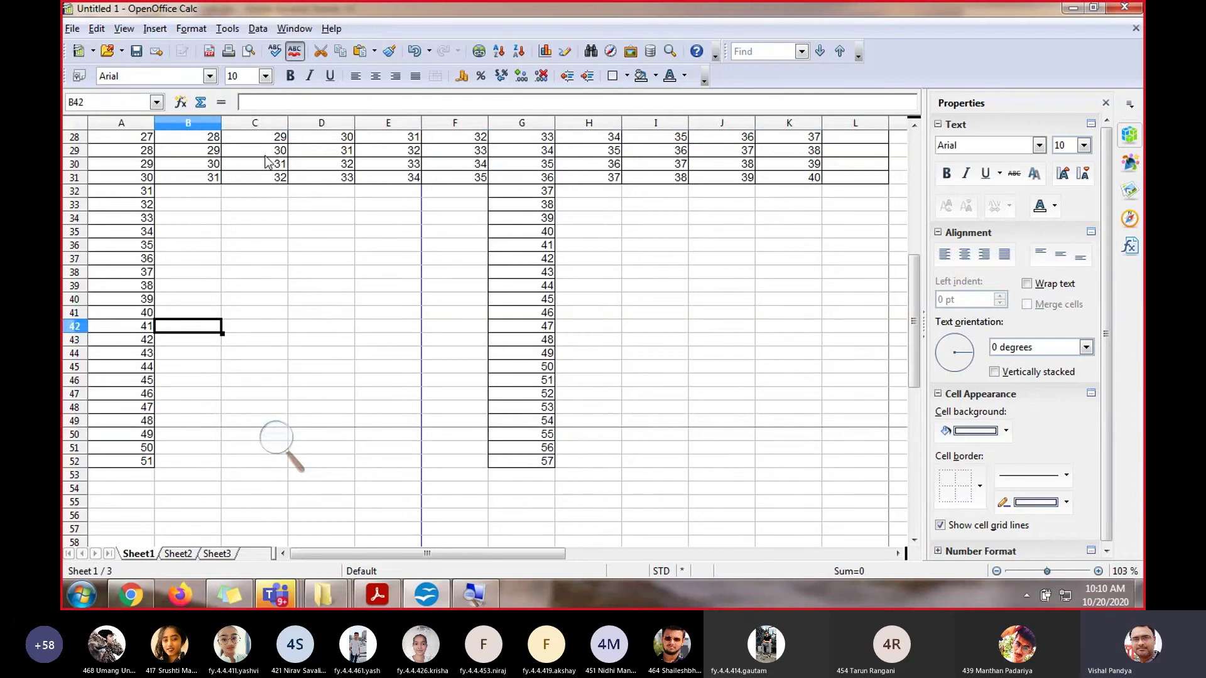
{"action": "left_click", "coordinate": [157, 29]}
{"action": "mouse_move", "coordinate": [182, 49]}
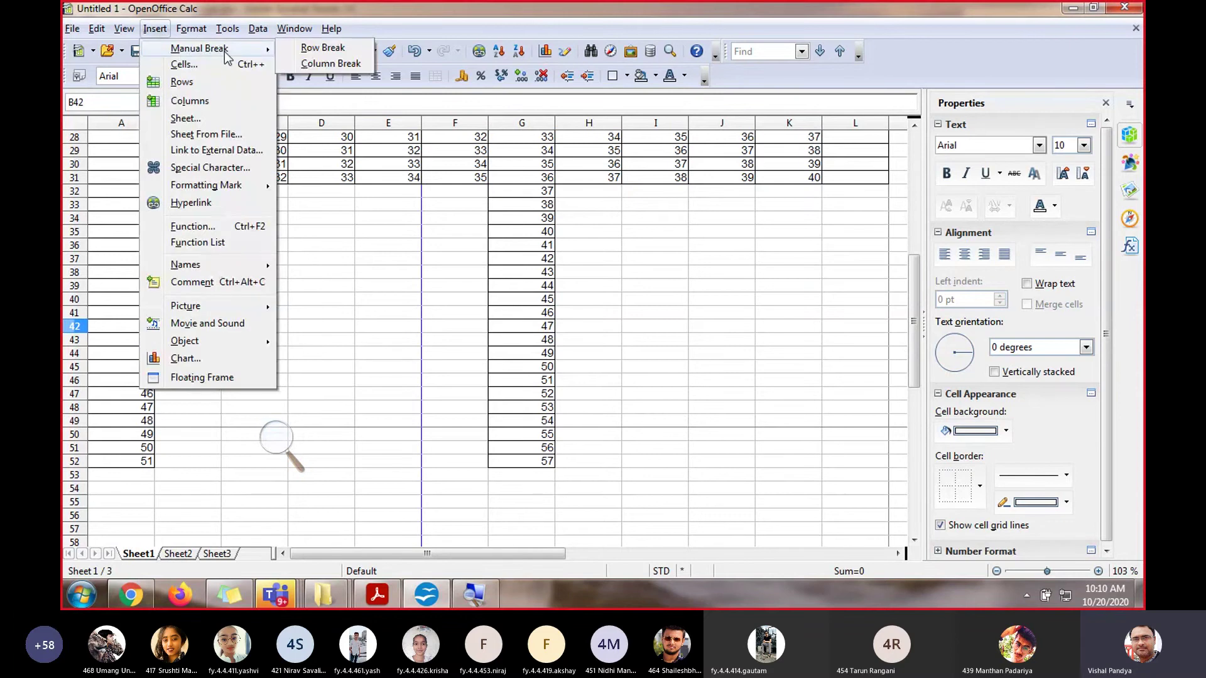
{"action": "left_click", "coordinate": [309, 48]}
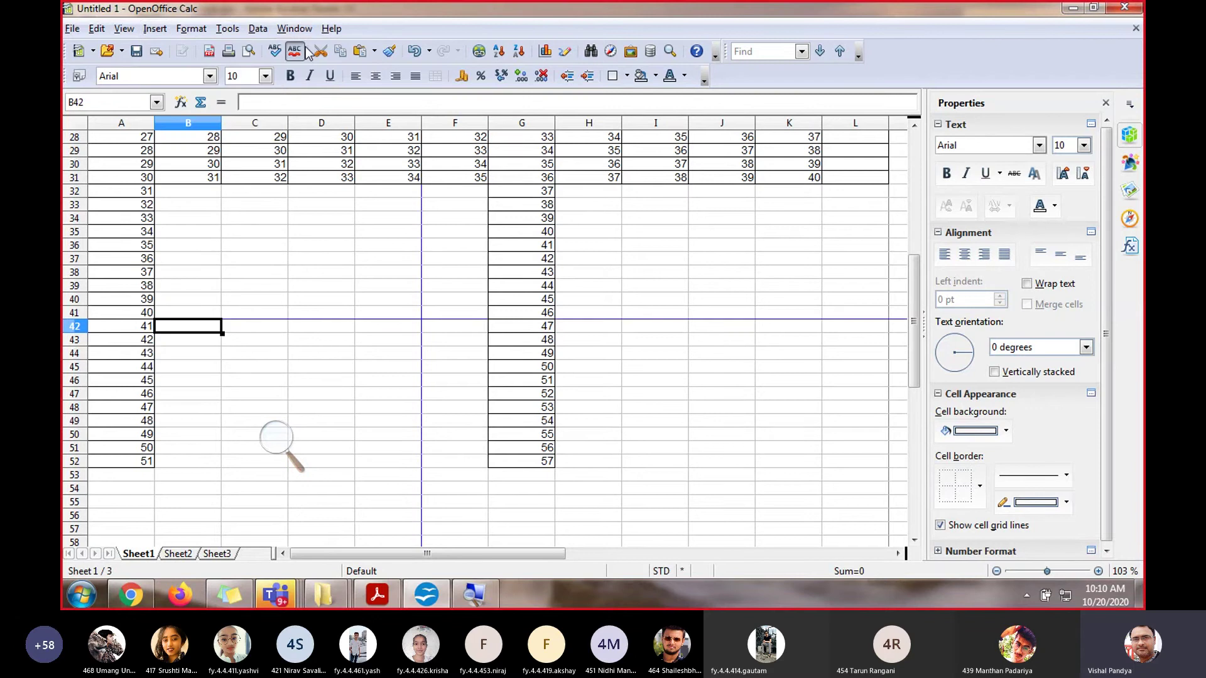
{"action": "left_click", "coordinate": [321, 363]}
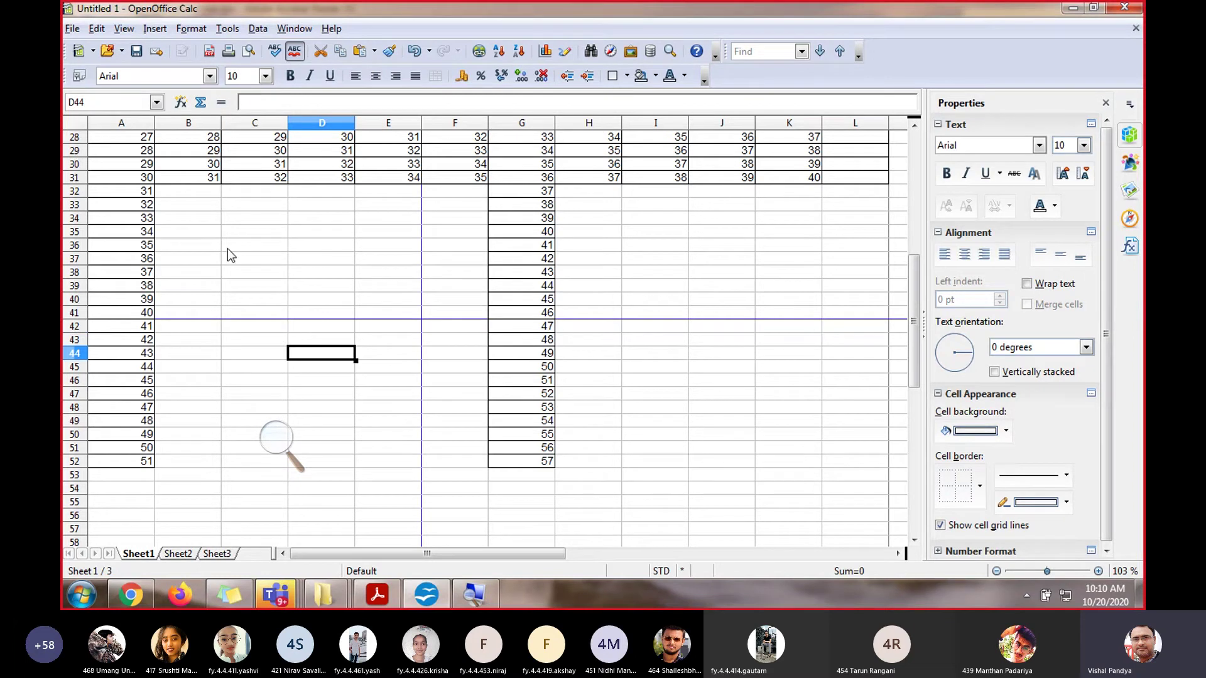
Check in the enlarged page preview where the manual row break ends the first page of the table
{"action": "left_click", "coordinate": [73, 29]}
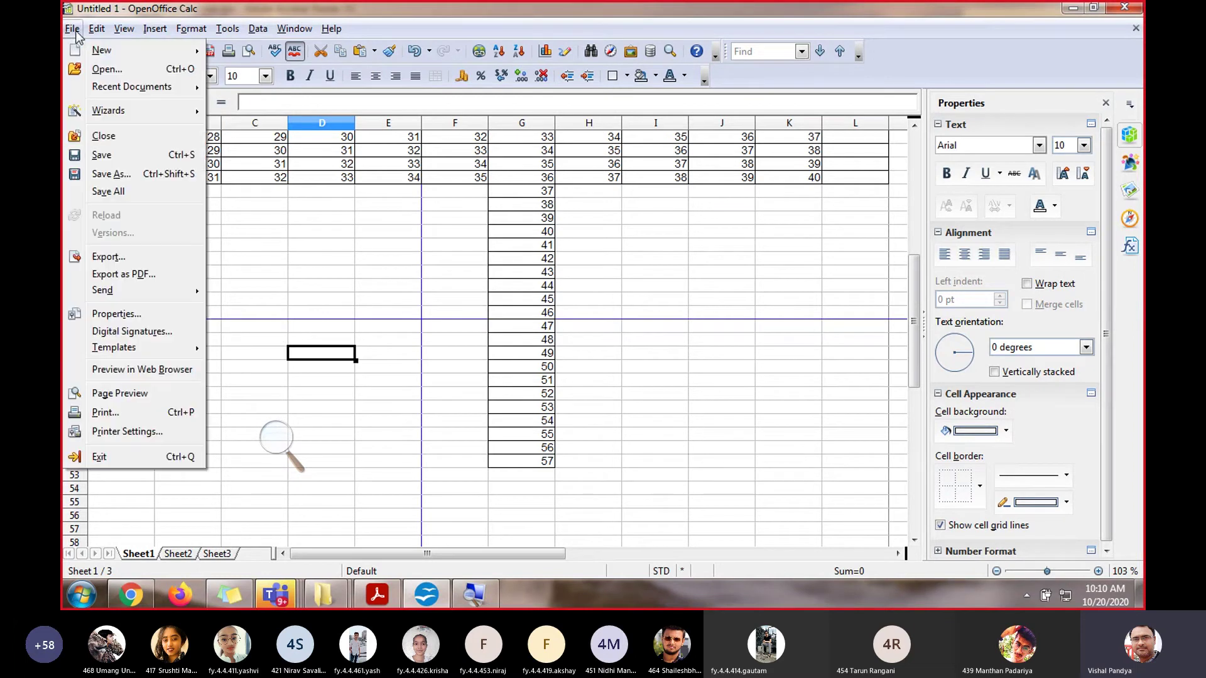
{"action": "left_click", "coordinate": [291, 322]}
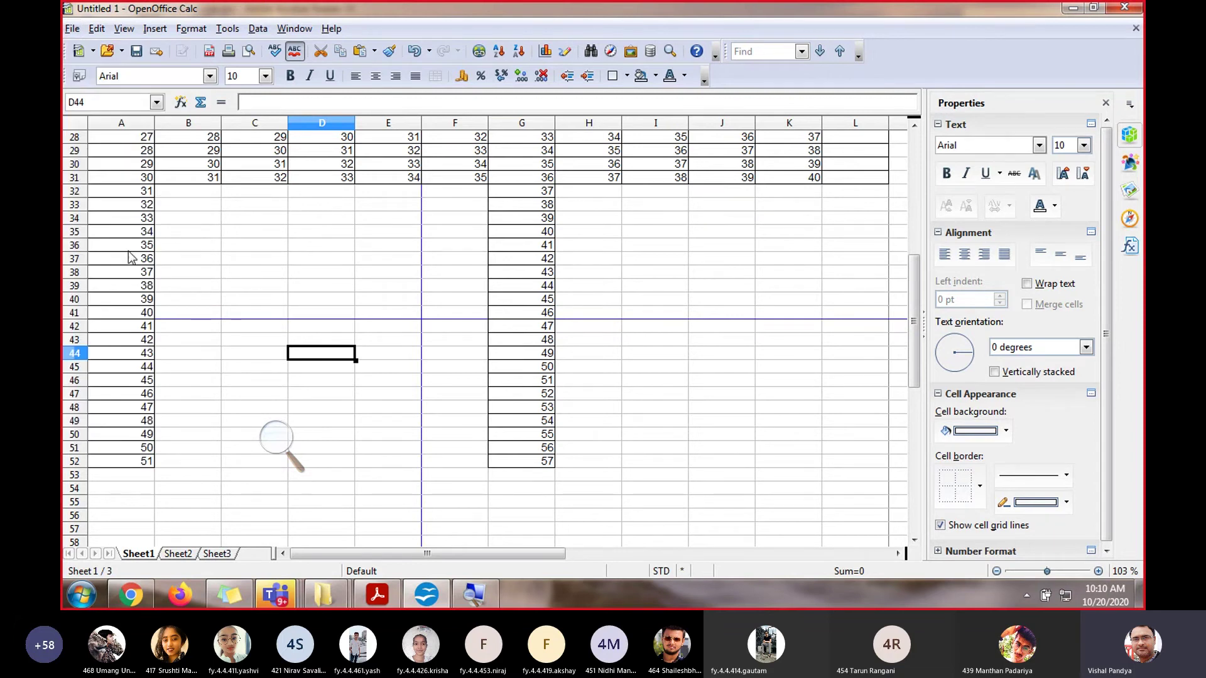
{"action": "left_click", "coordinate": [73, 30]}
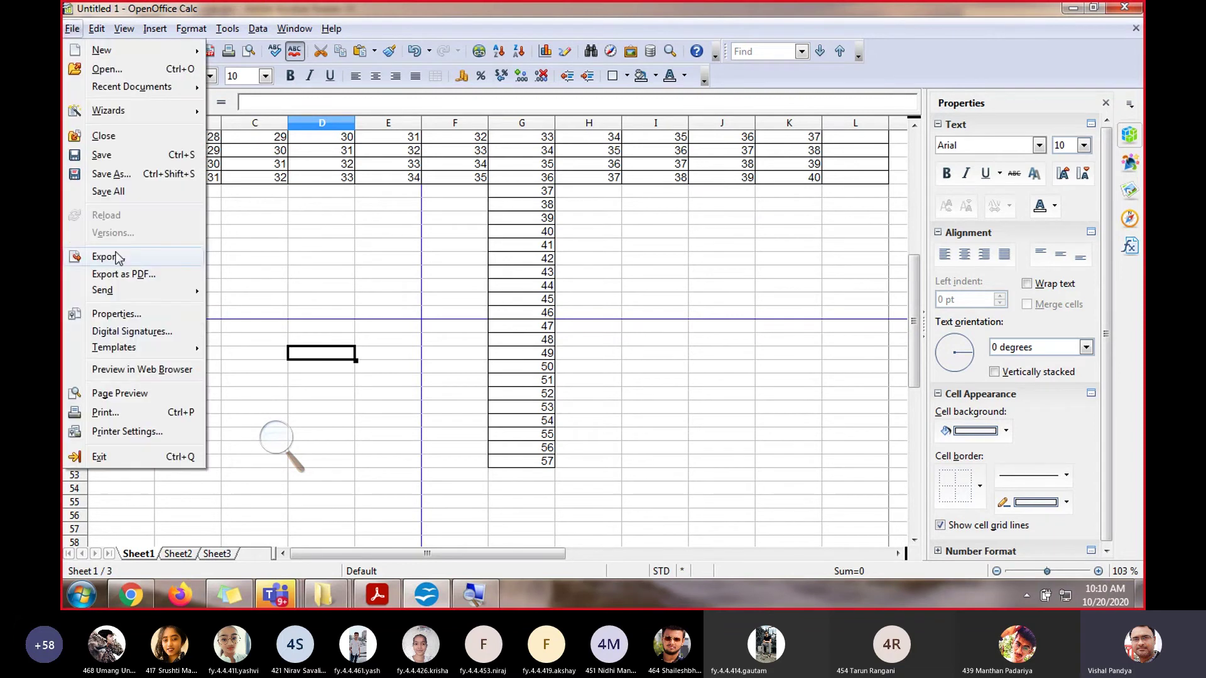
{"action": "left_click", "coordinate": [135, 395]}
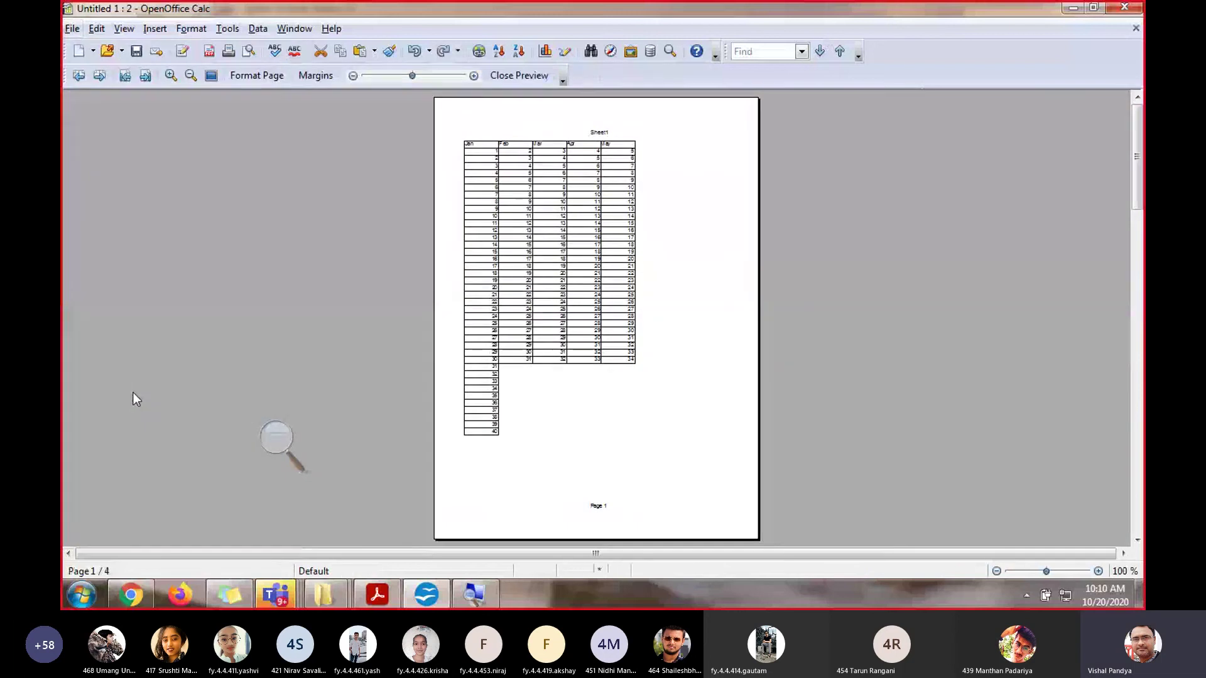
{"action": "left_click", "coordinate": [171, 77]}
{"action": "left_click", "coordinate": [171, 77]}
{"action": "left_click", "coordinate": [171, 77]}
{"action": "left_click", "coordinate": [171, 77]}
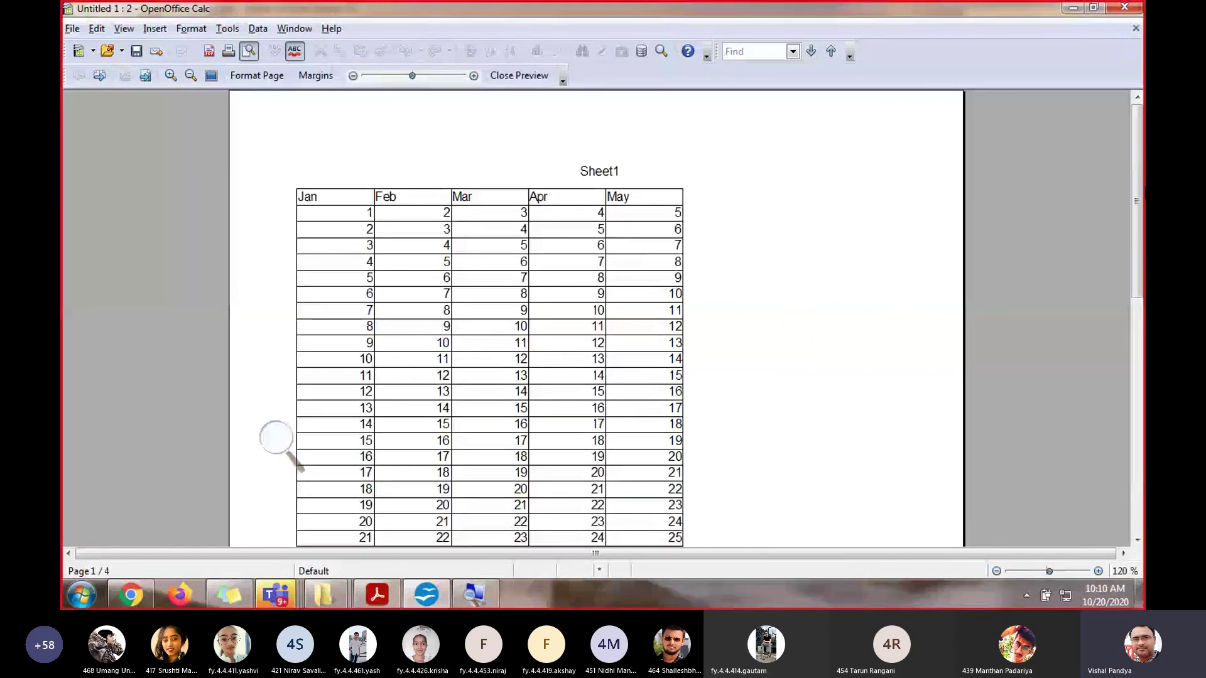
{"action": "left_click_drag", "start_coordinate": [1138, 192], "coordinate": [1140, 357]}
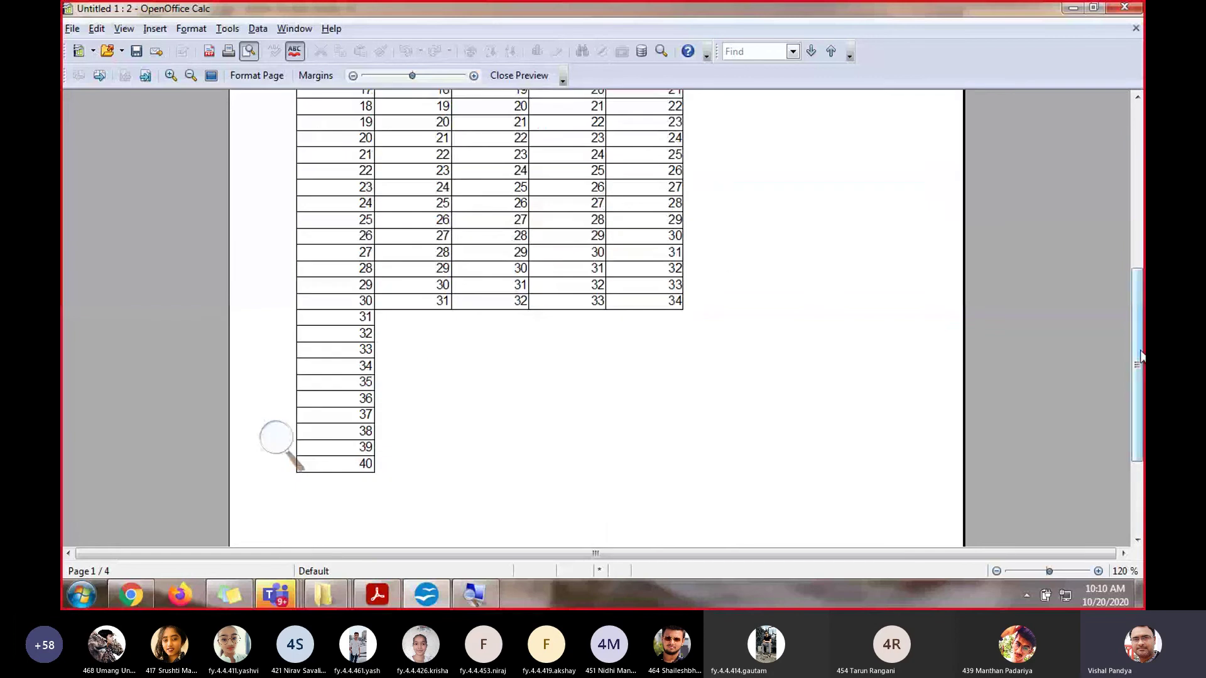
{"action": "left_click", "coordinate": [171, 76]}
{"action": "left_click", "coordinate": [171, 77]}
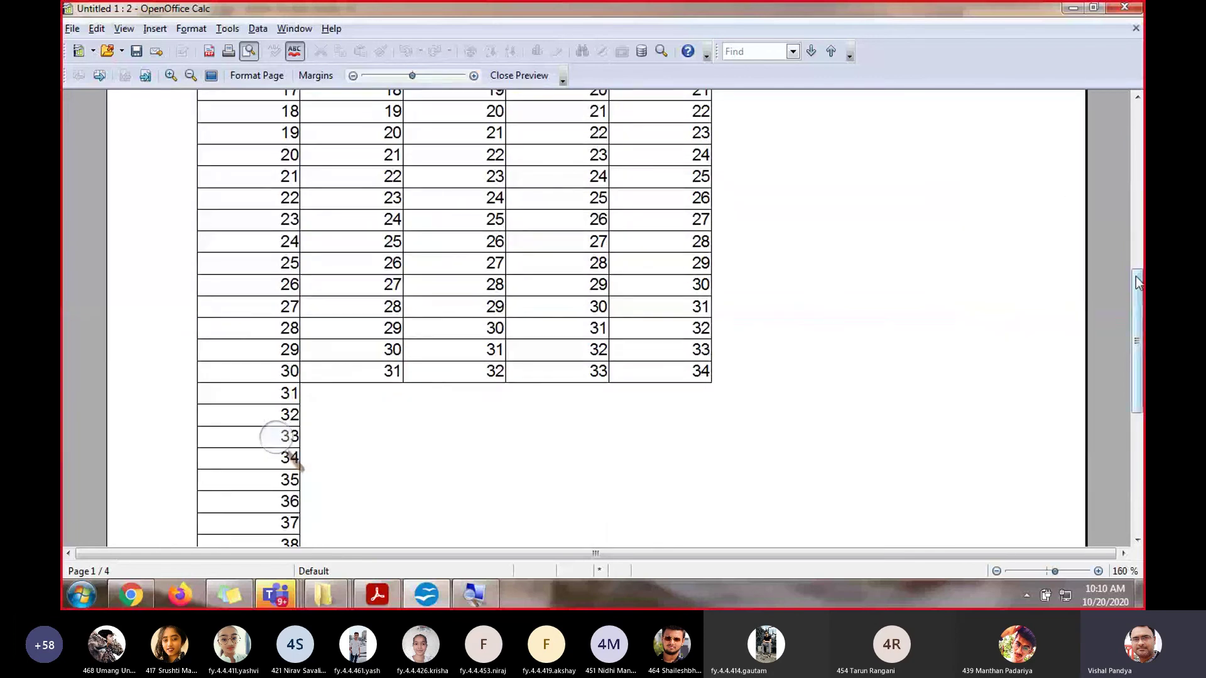
{"action": "left_click_drag", "start_coordinate": [1138, 282], "coordinate": [1138, 462]}
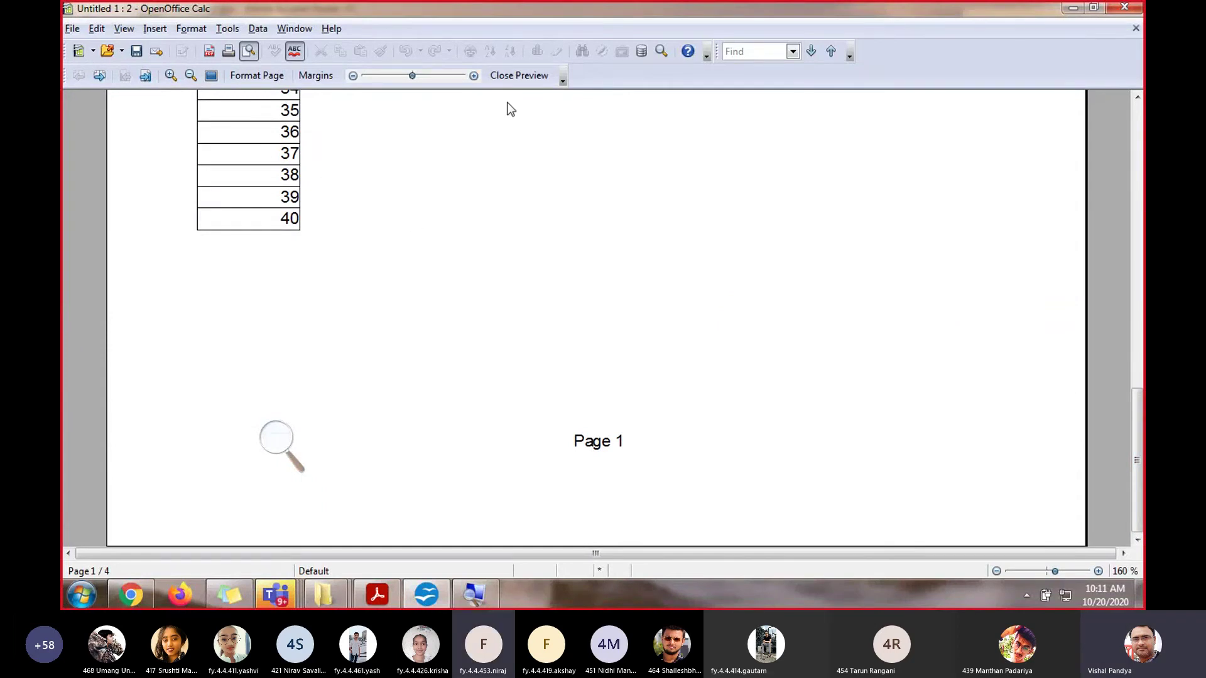
Leave the page preview and close the untitled spreadsheet, discarding its changes
{"action": "left_click", "coordinate": [507, 77]}
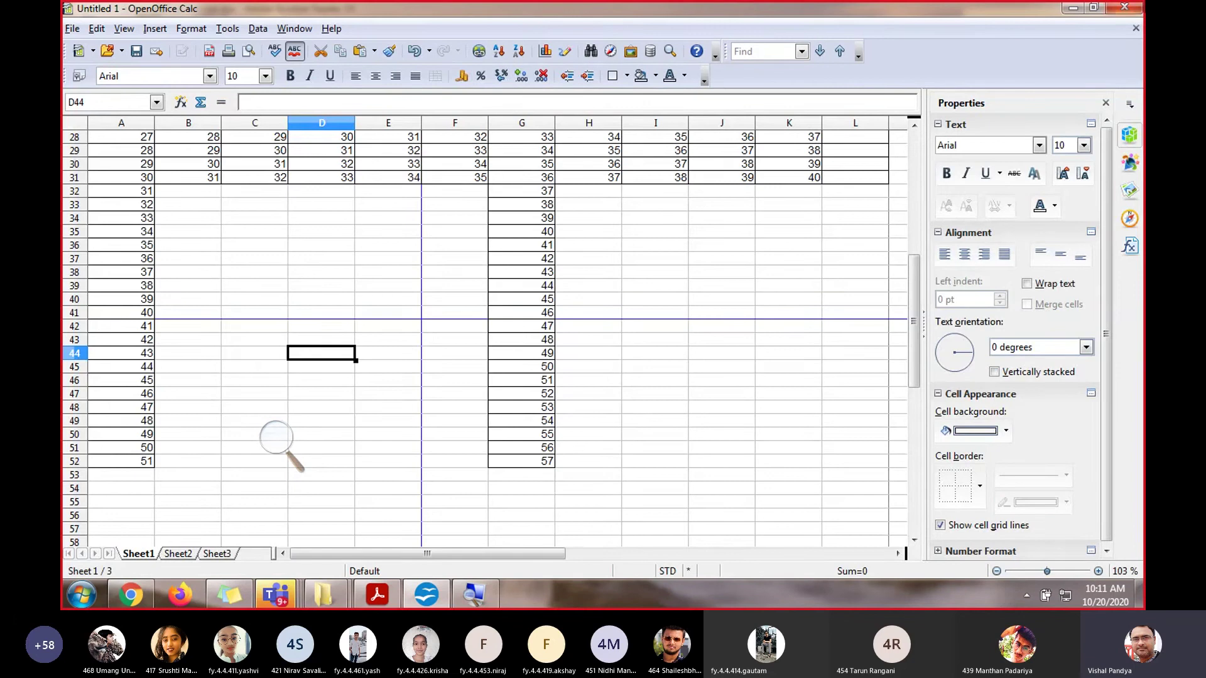
{"action": "left_click", "coordinate": [1127, 8]}
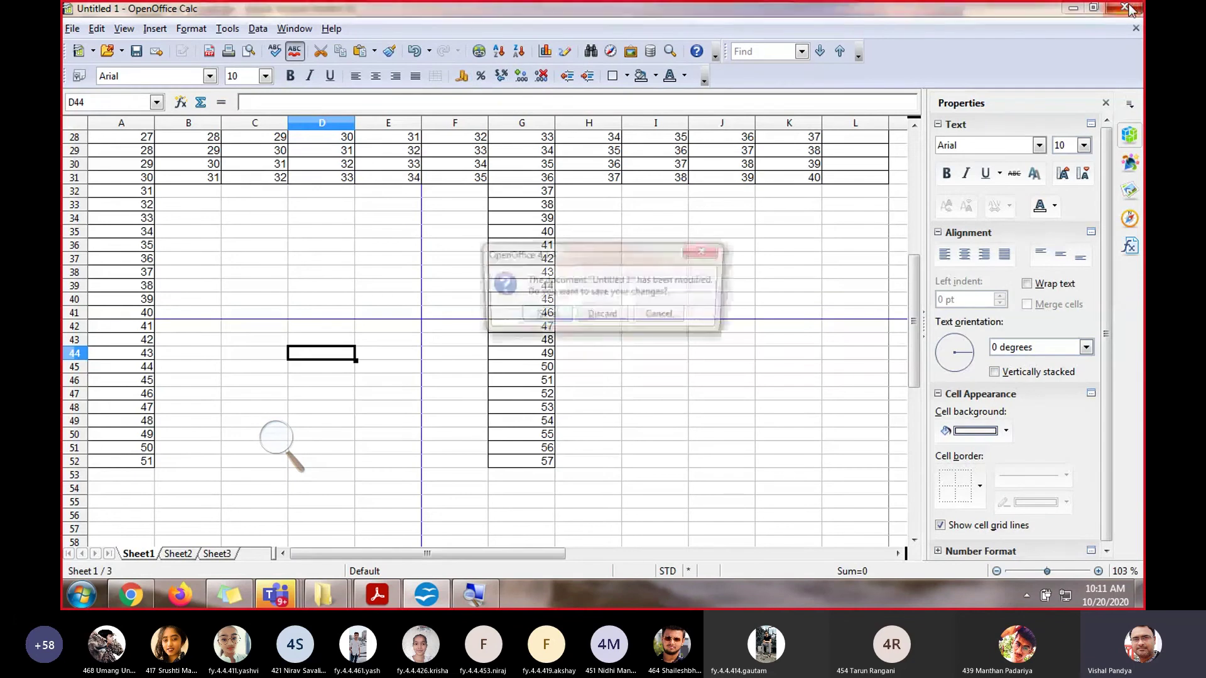
{"action": "left_click", "coordinate": [606, 316]}
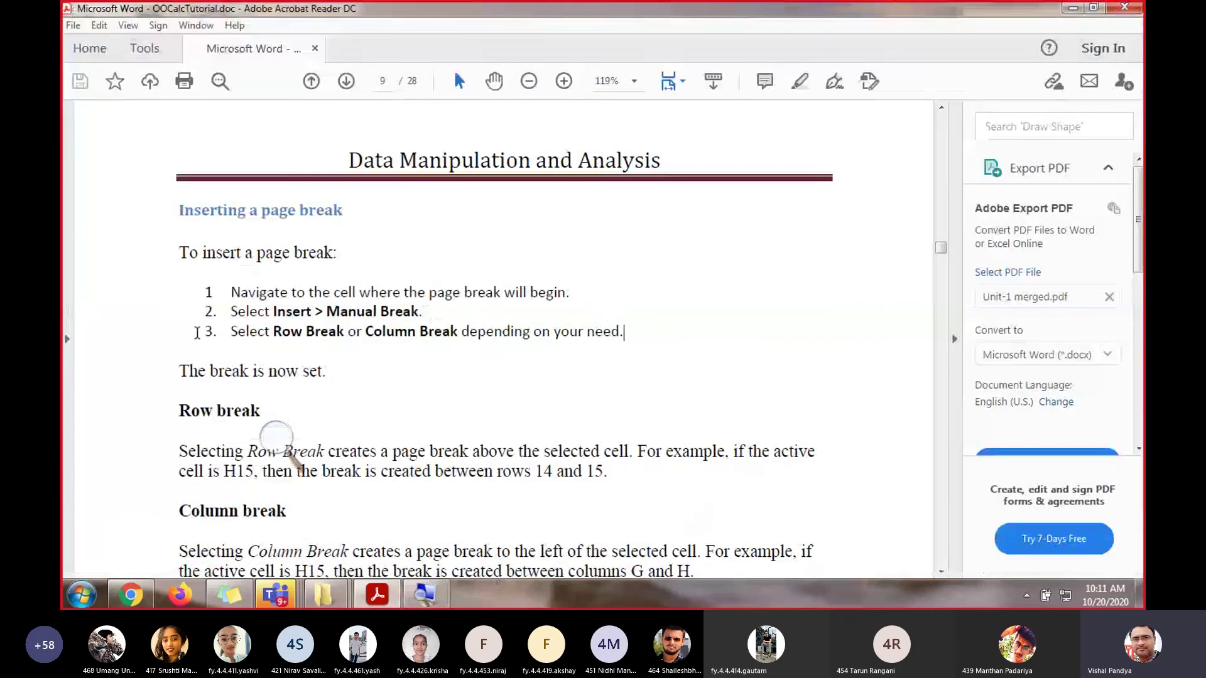
Review the PDF notes on row breaks, column breaks and deleting a page break, up to the section on freezing rows and columns
{"action": "scroll", "coordinate": [104, 327], "scroll_direction": "down", "scroll_amount": 5}
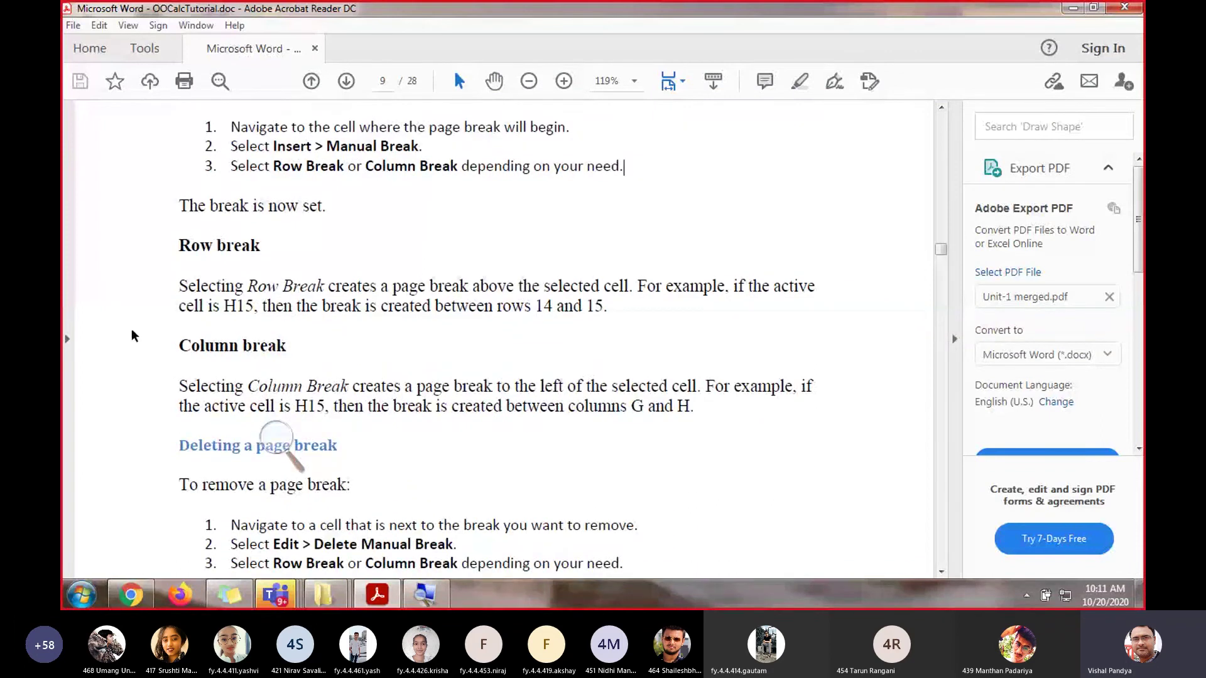
{"action": "scroll", "coordinate": [134, 336], "scroll_direction": "down", "scroll_amount": 6}
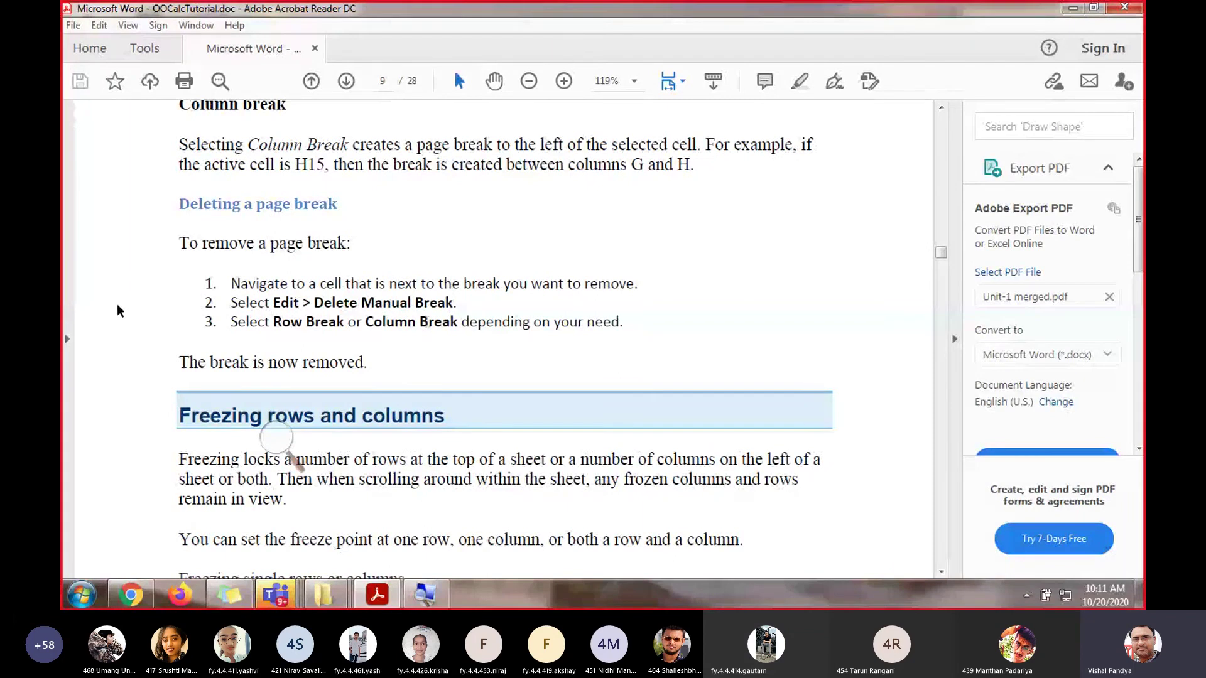
{"action": "scroll", "coordinate": [119, 314], "scroll_direction": "up", "scroll_amount": 3}
{"action": "scroll", "coordinate": [123, 317], "scroll_direction": "up", "scroll_amount": 8}
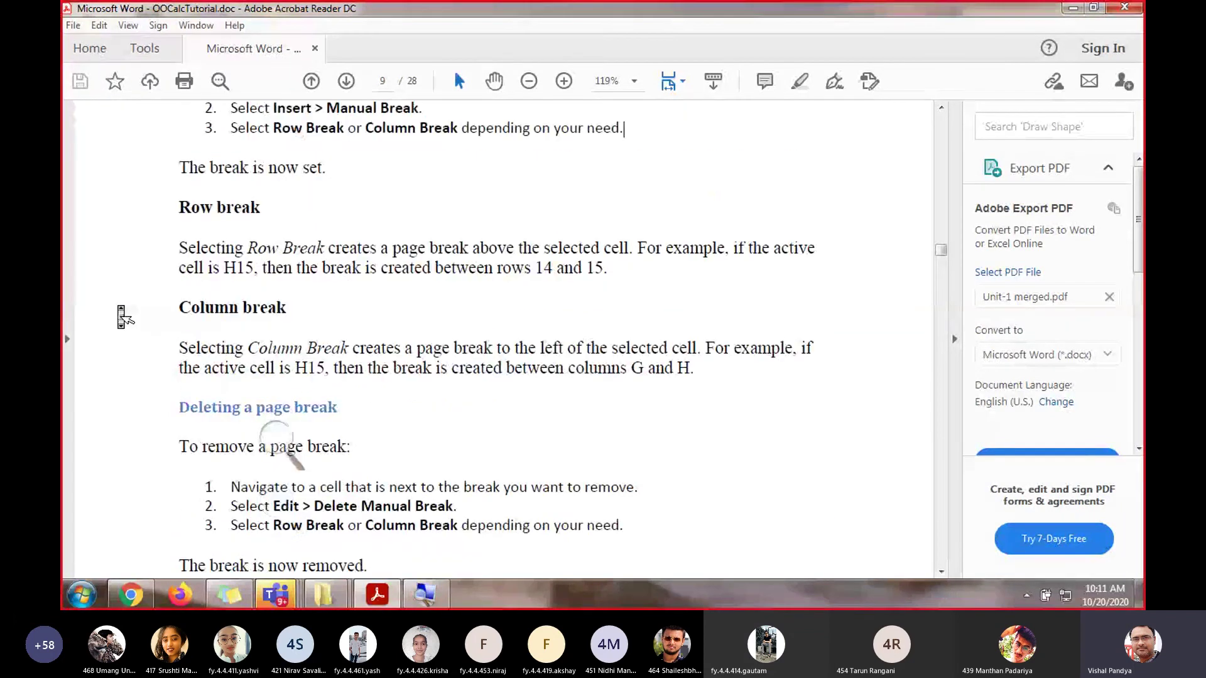
{"action": "scroll", "coordinate": [121, 314], "scroll_direction": "up", "scroll_amount": 1}
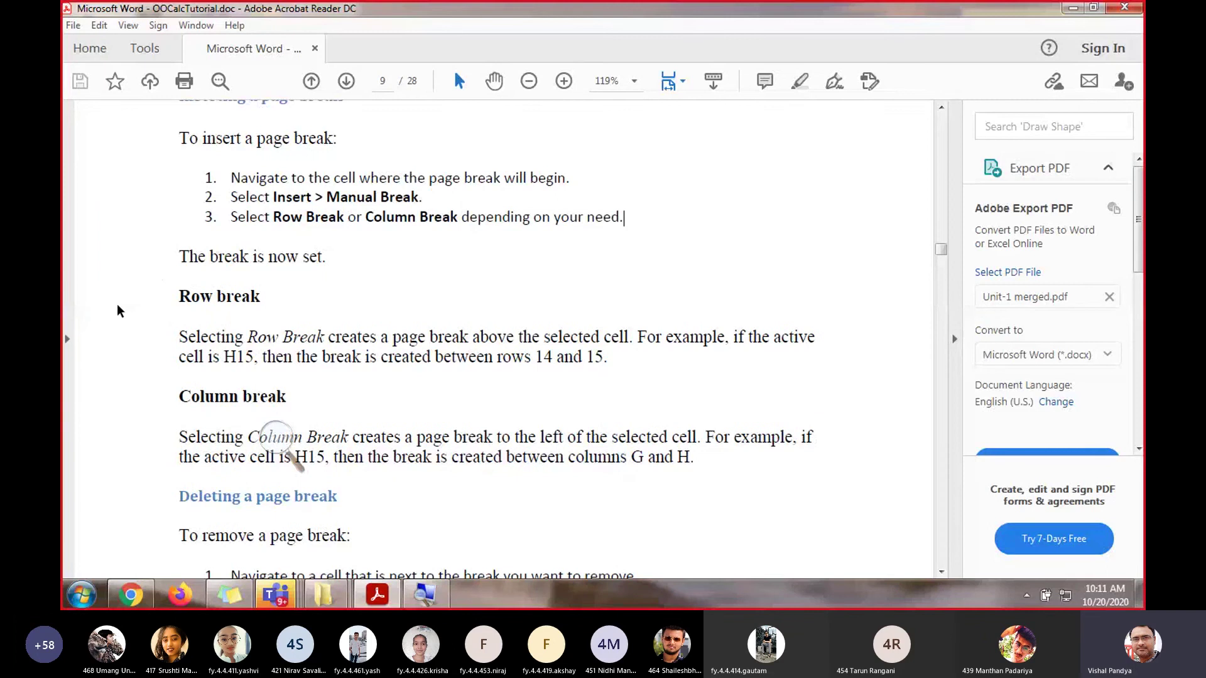
{"action": "scroll", "coordinate": [121, 315], "scroll_direction": "down", "scroll_amount": 7}
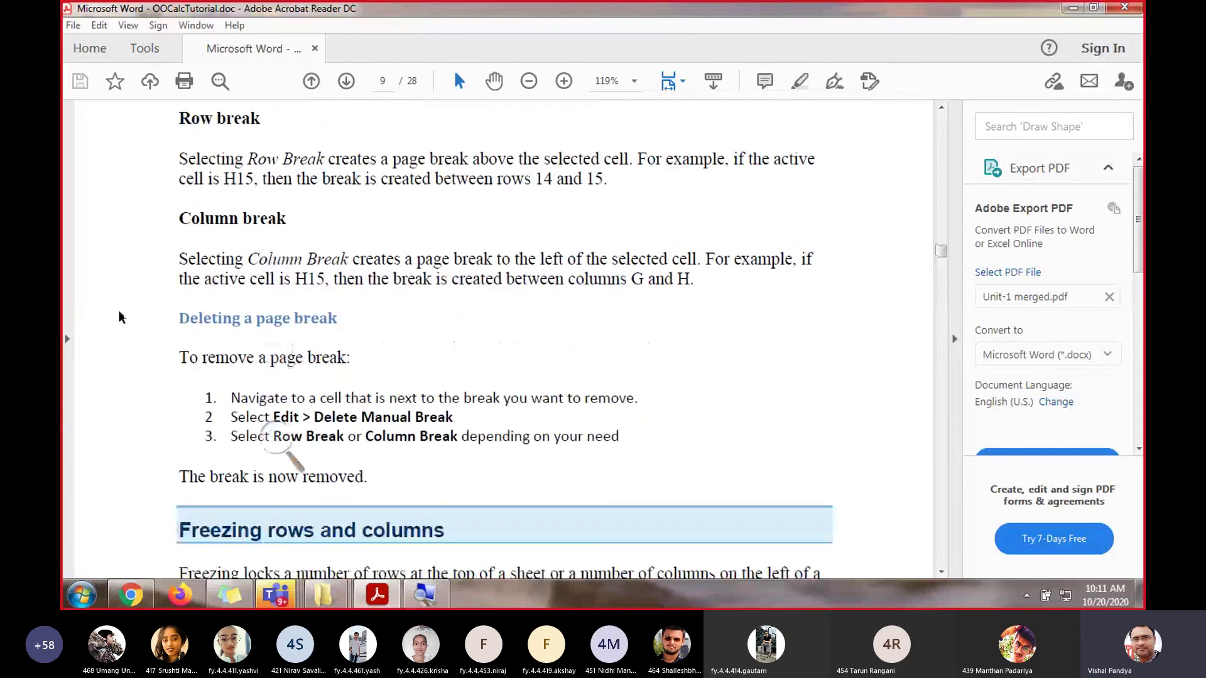
{"action": "scroll", "coordinate": [121, 316], "scroll_direction": "down", "scroll_amount": 3}
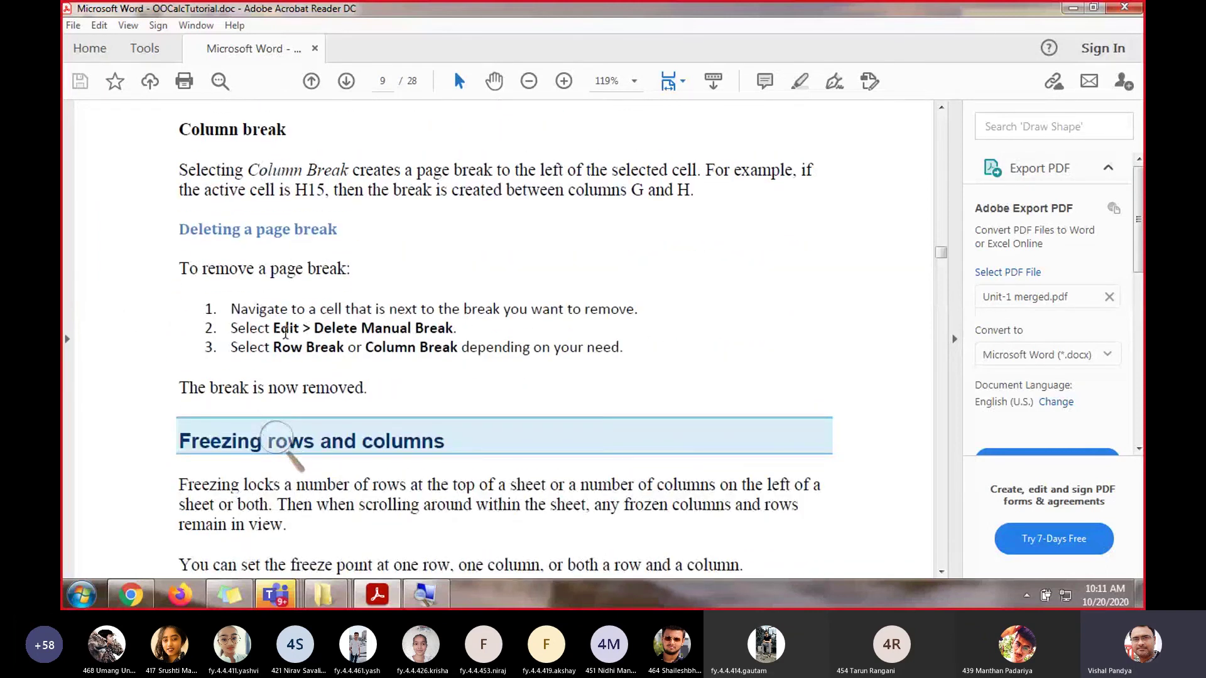
{"action": "scroll", "coordinate": [157, 329], "scroll_direction": "up", "scroll_amount": 3}
{"action": "scroll", "coordinate": [156, 325], "scroll_direction": "down", "scroll_amount": 1}
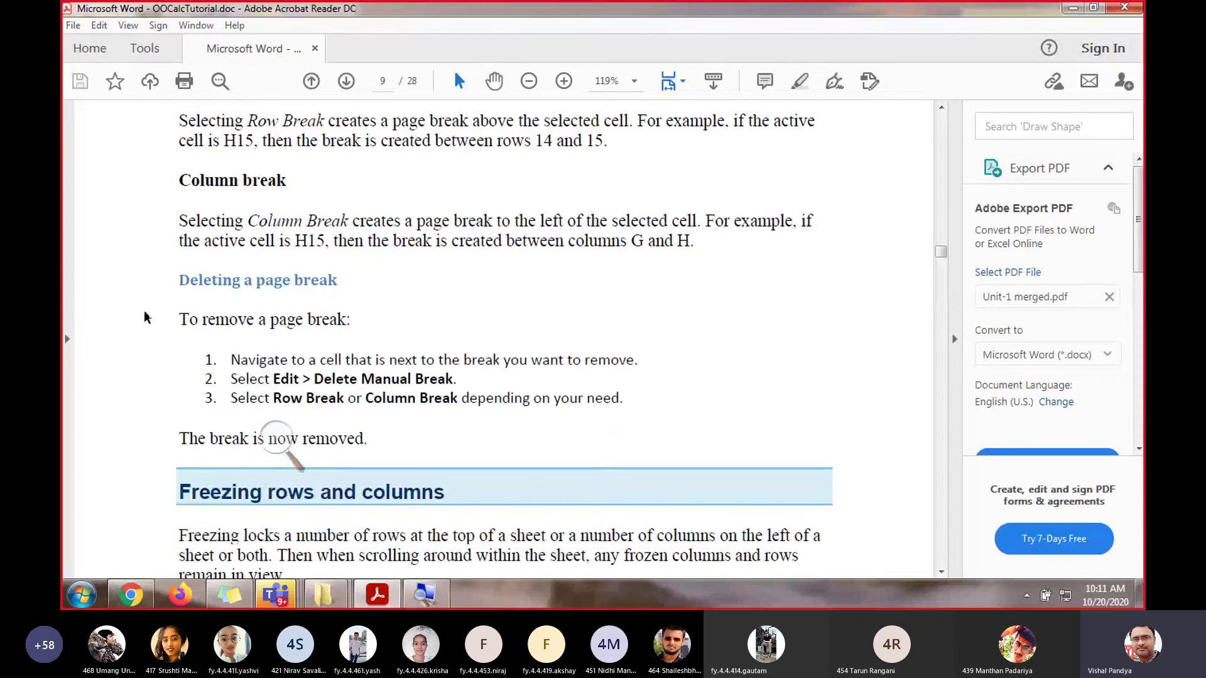
{"action": "scroll", "coordinate": [144, 317], "scroll_direction": "up", "scroll_amount": 9}
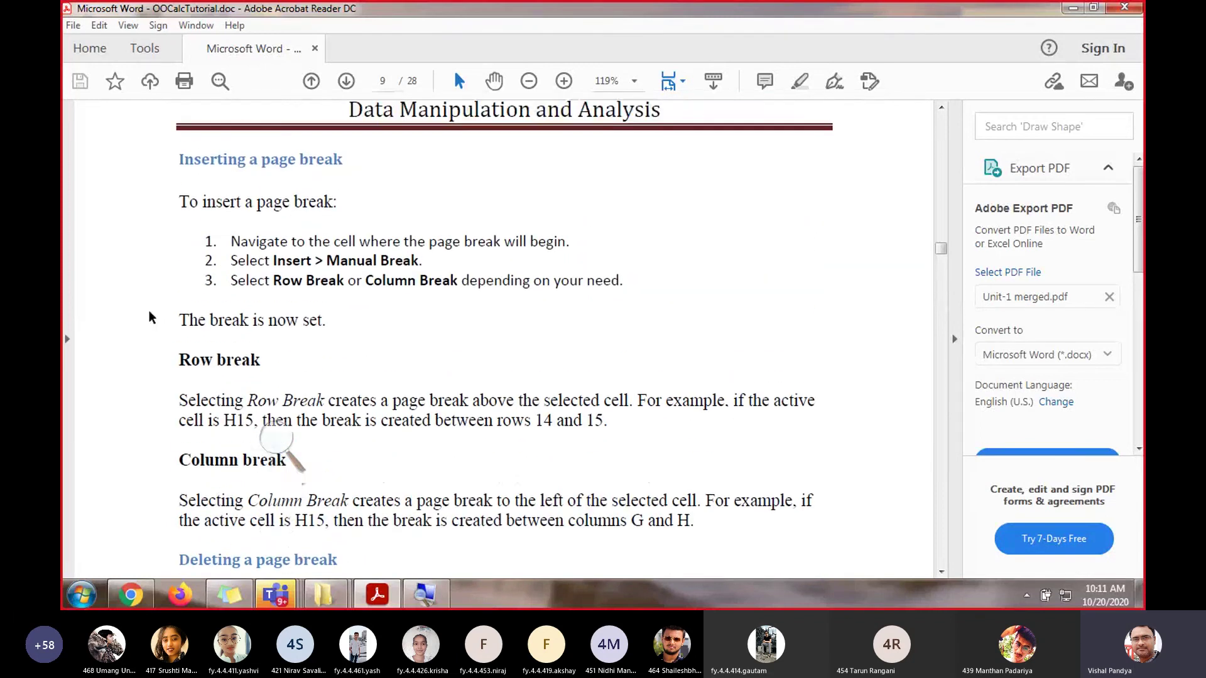
Recap the PDF notes from the Page breaks introduction through inserting and deleting a page break
{"action": "scroll", "coordinate": [153, 322], "scroll_direction": "down", "scroll_amount": 2}
{"action": "scroll", "coordinate": [153, 317], "scroll_direction": "up", "scroll_amount": 6}
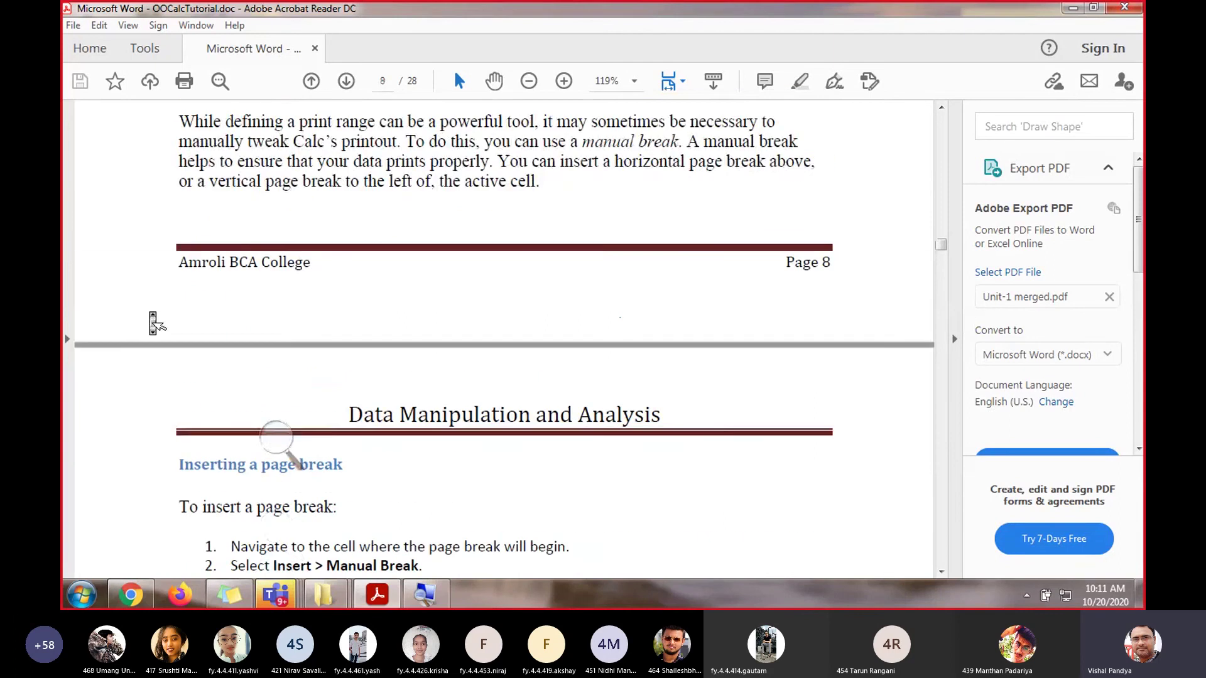
{"action": "scroll", "coordinate": [151, 317], "scroll_direction": "up", "scroll_amount": 3}
{"action": "scroll", "coordinate": [151, 317], "scroll_direction": "down", "scroll_amount": 1}
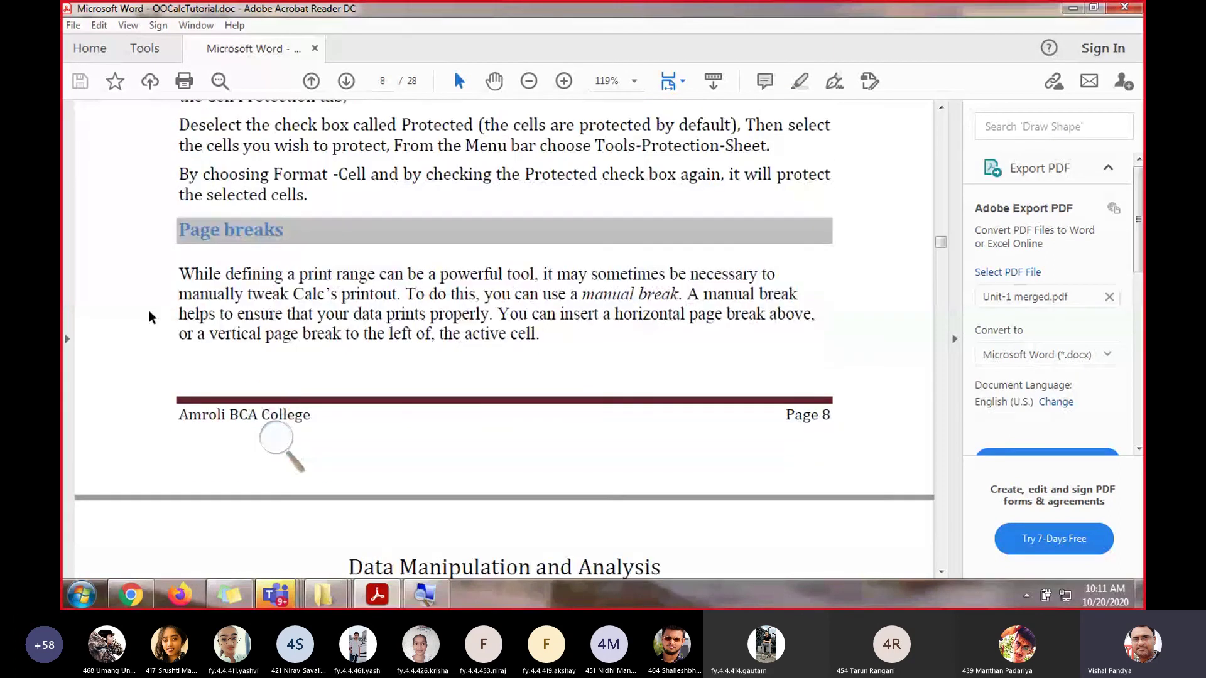
{"action": "scroll", "coordinate": [151, 317], "scroll_direction": "up", "scroll_amount": 1}
{"action": "scroll", "coordinate": [152, 320], "scroll_direction": "down", "scroll_amount": 8}
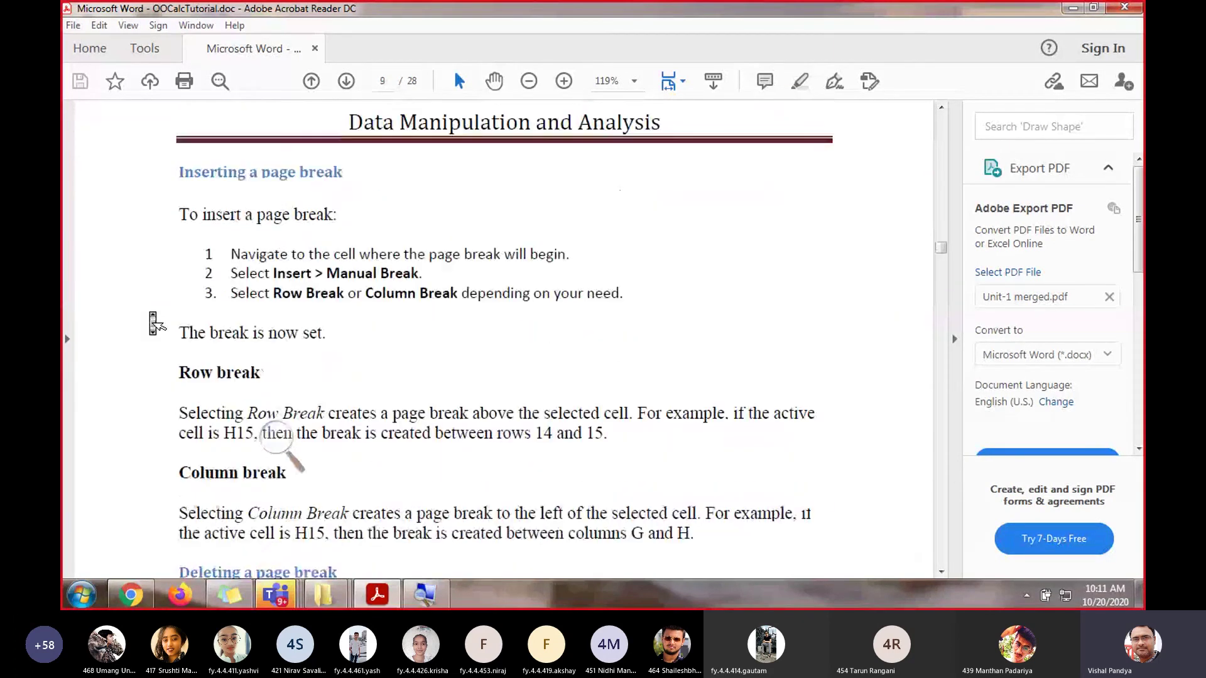
{"action": "scroll", "coordinate": [153, 323], "scroll_direction": "down", "scroll_amount": 6}
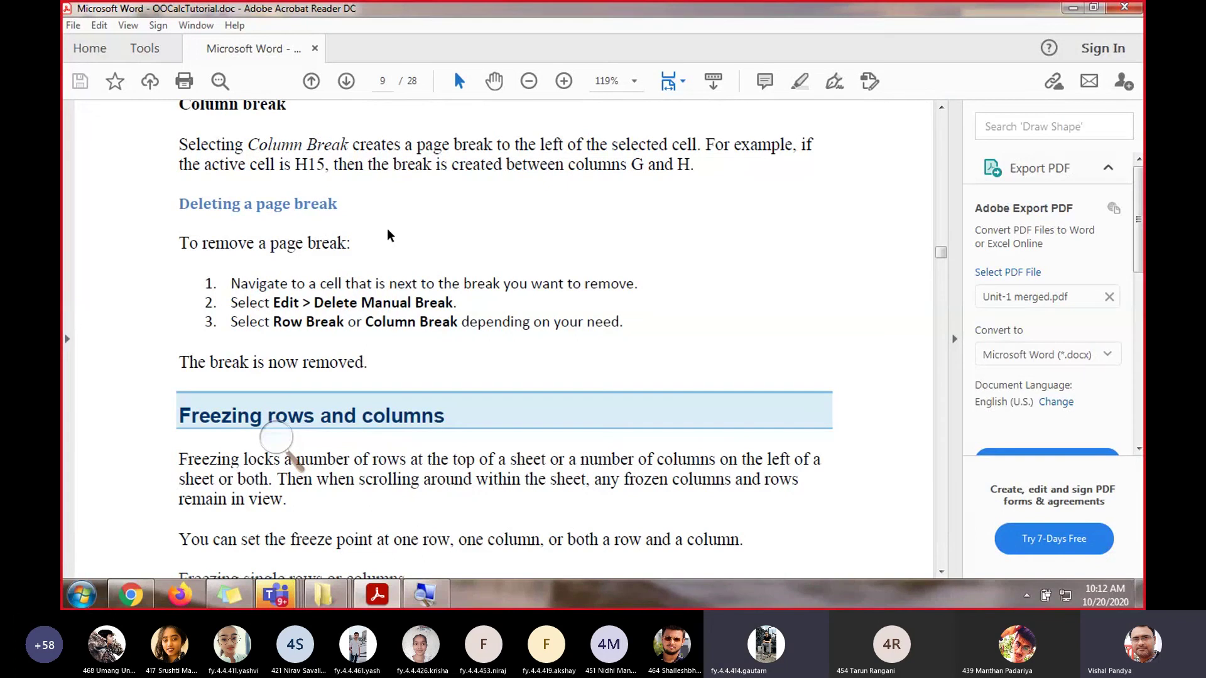
Close the PDF notes and stop sharing the screen in the Microsoft Teams "General" meeting
{"action": "left_click", "coordinate": [1132, 13]}
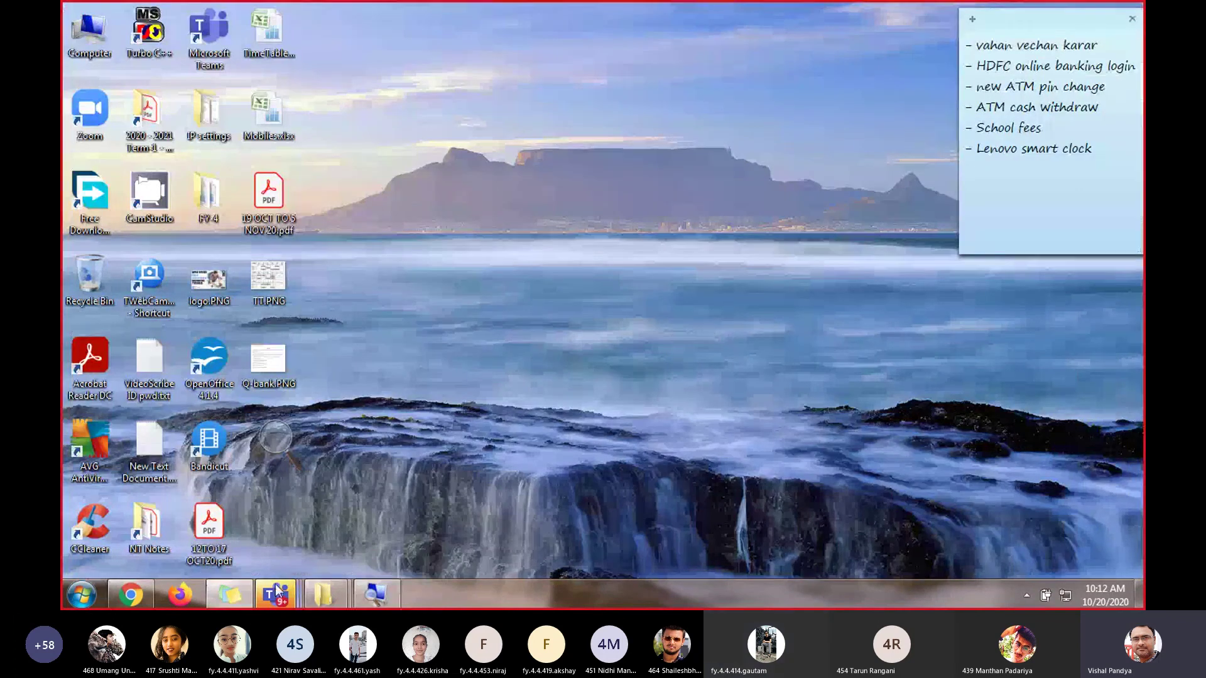
{"action": "left_click", "coordinate": [276, 595]}
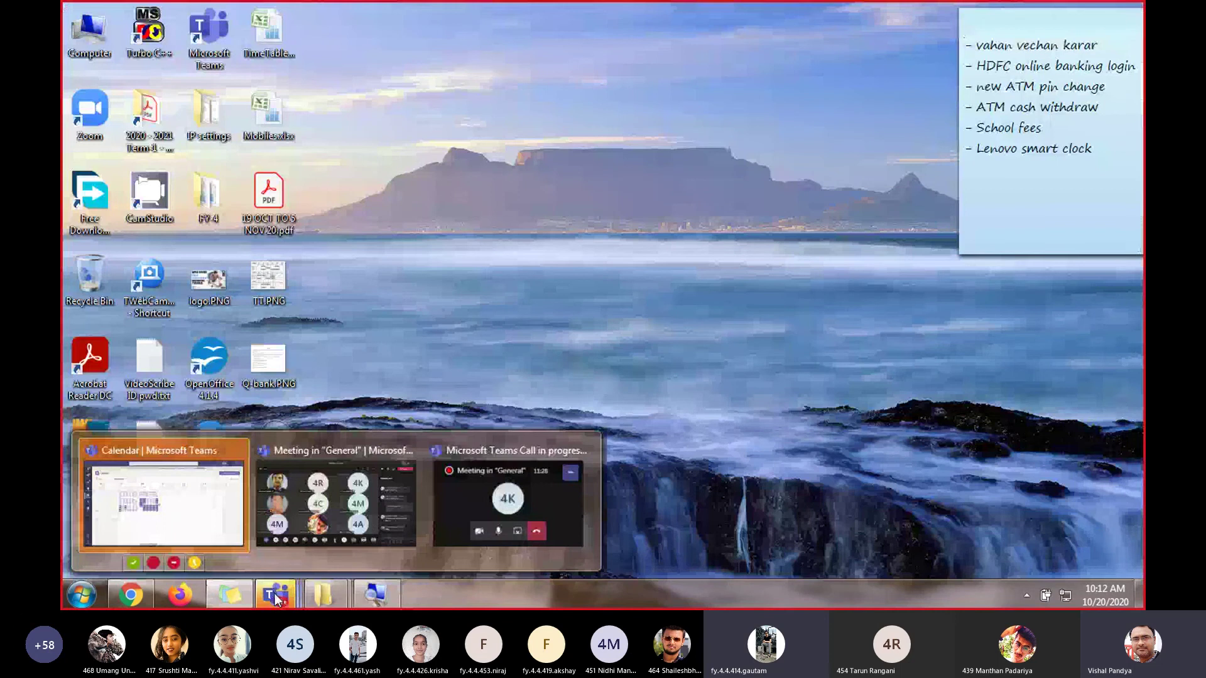
{"action": "left_click", "coordinate": [366, 479]}
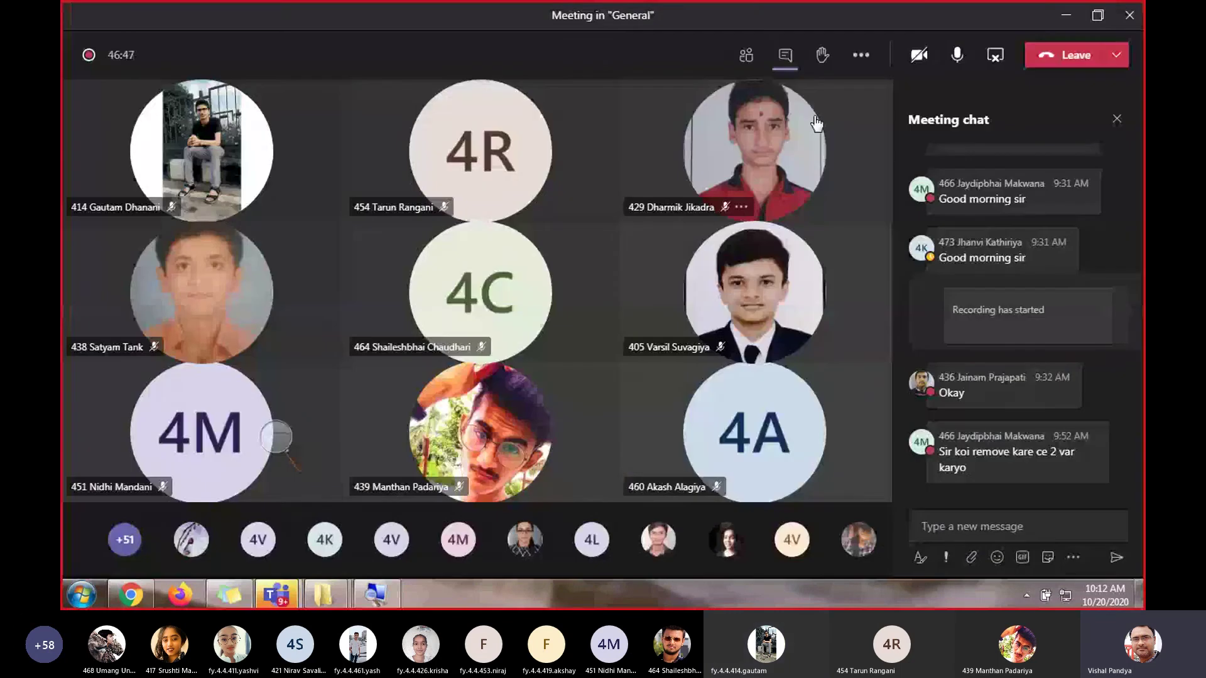
{"action": "left_click", "coordinate": [815, 121]}
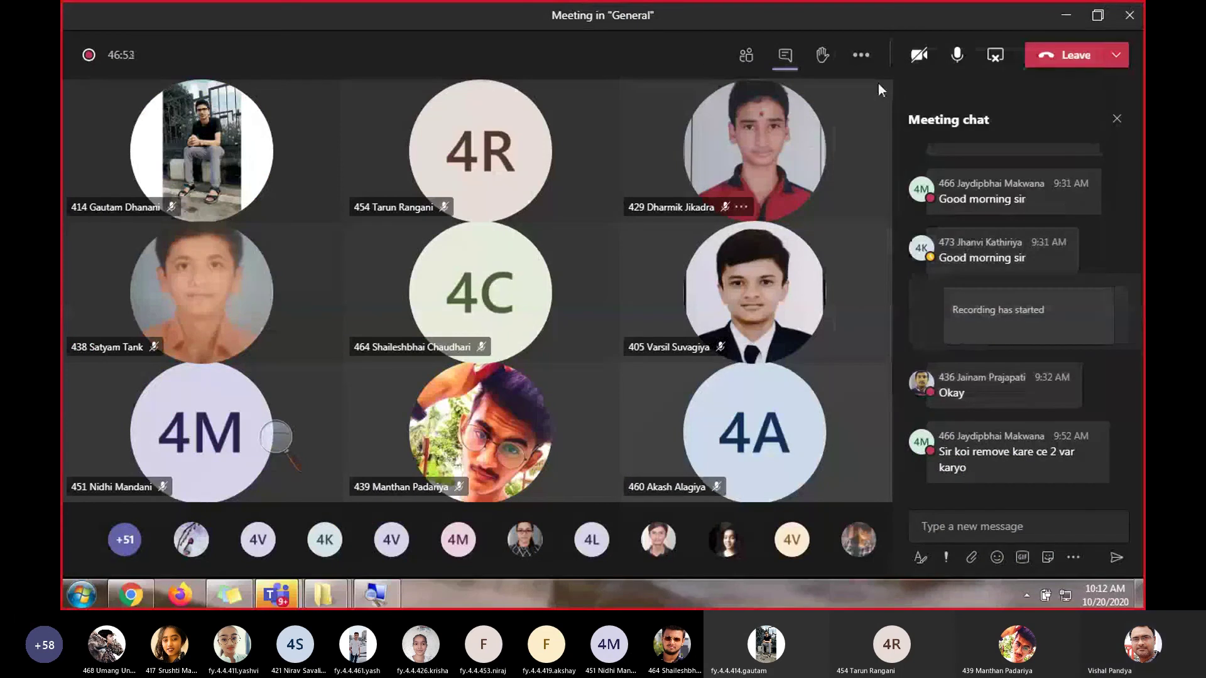
{"action": "left_click", "coordinate": [997, 59]}
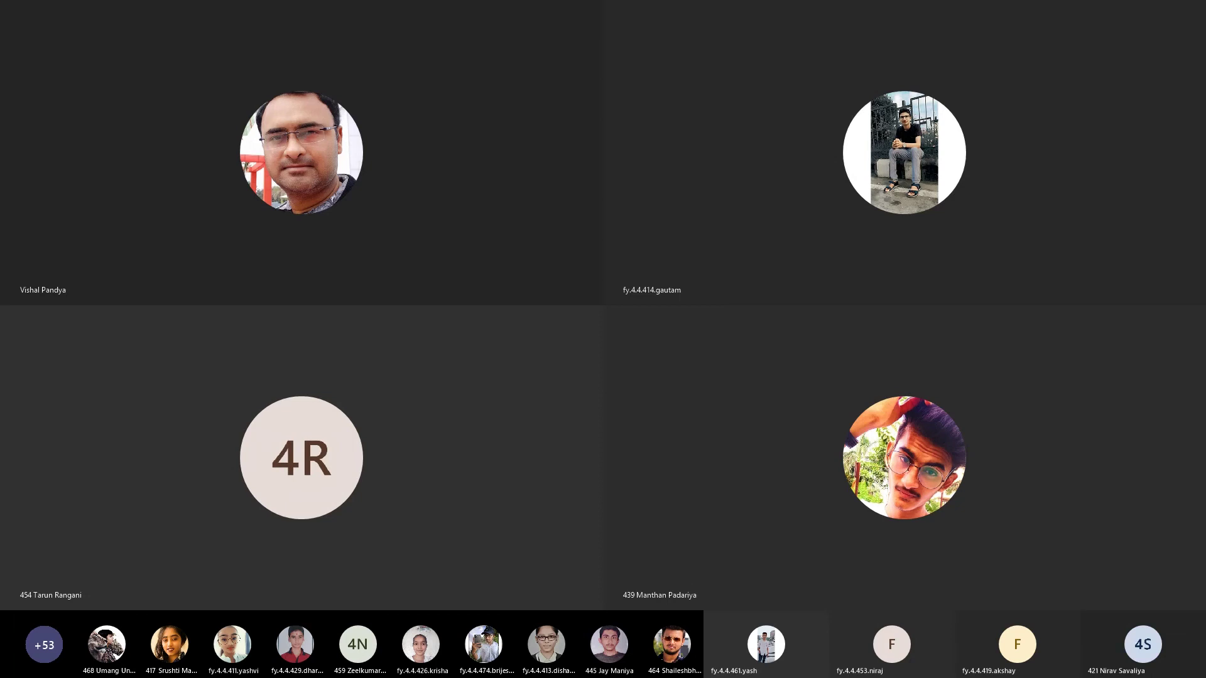